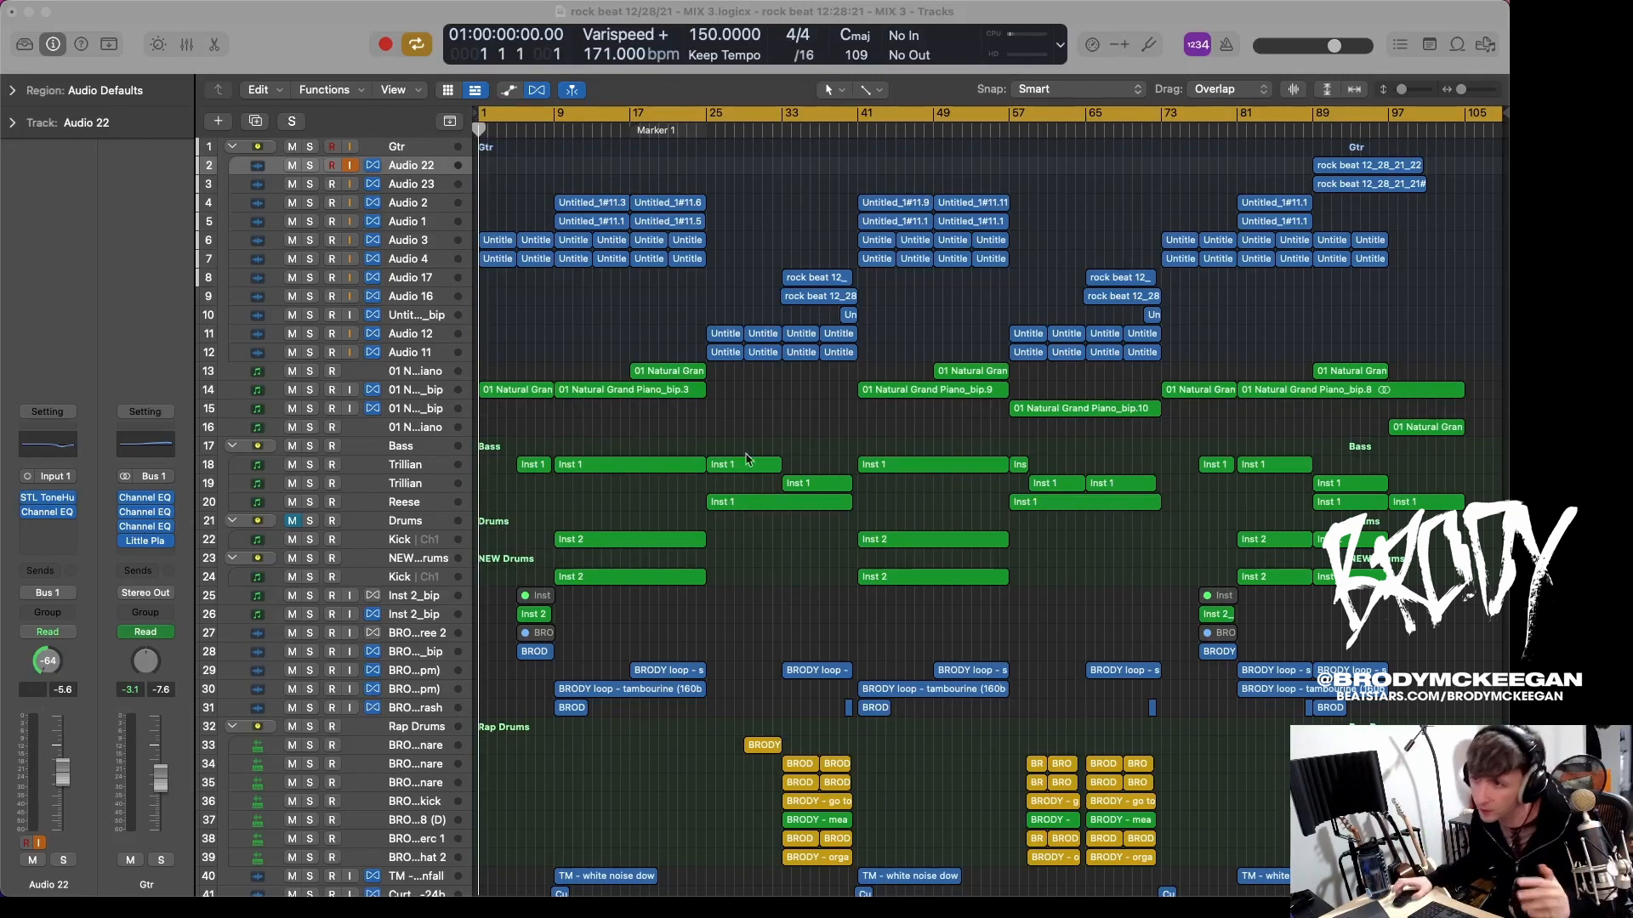
Step: Turn off cycle mode, play the whole beat from the start and stop it after bar 41
scroll(820, 556, up, 3)
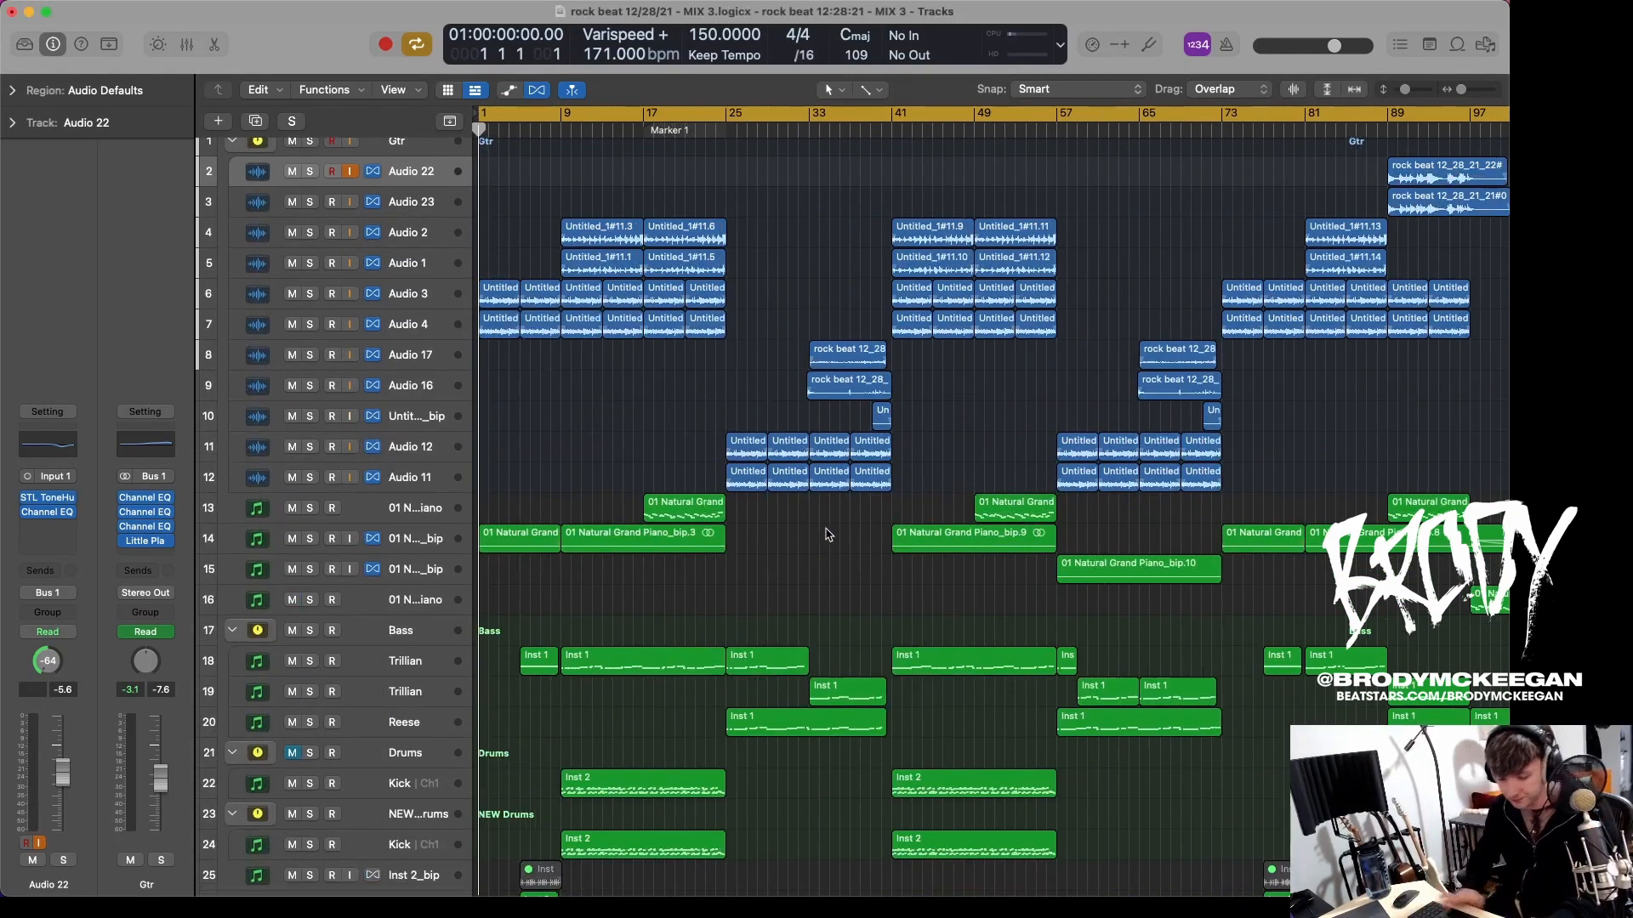
scroll(814, 561, down, 4)
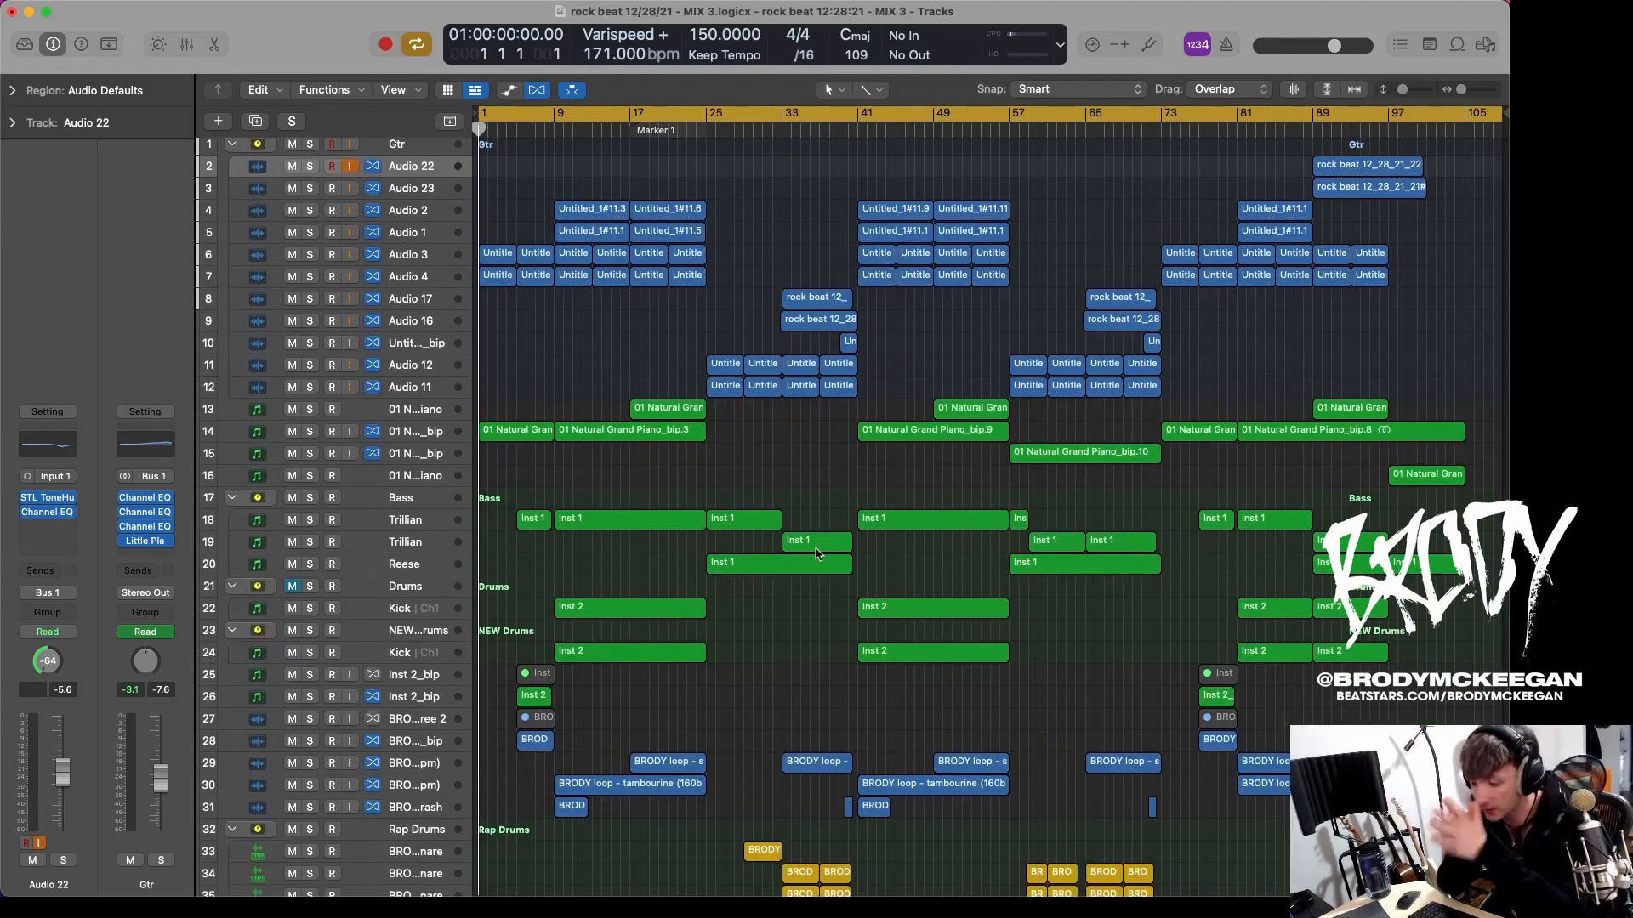
scroll(943, 609, down, 2)
scroll(944, 609, down, 2)
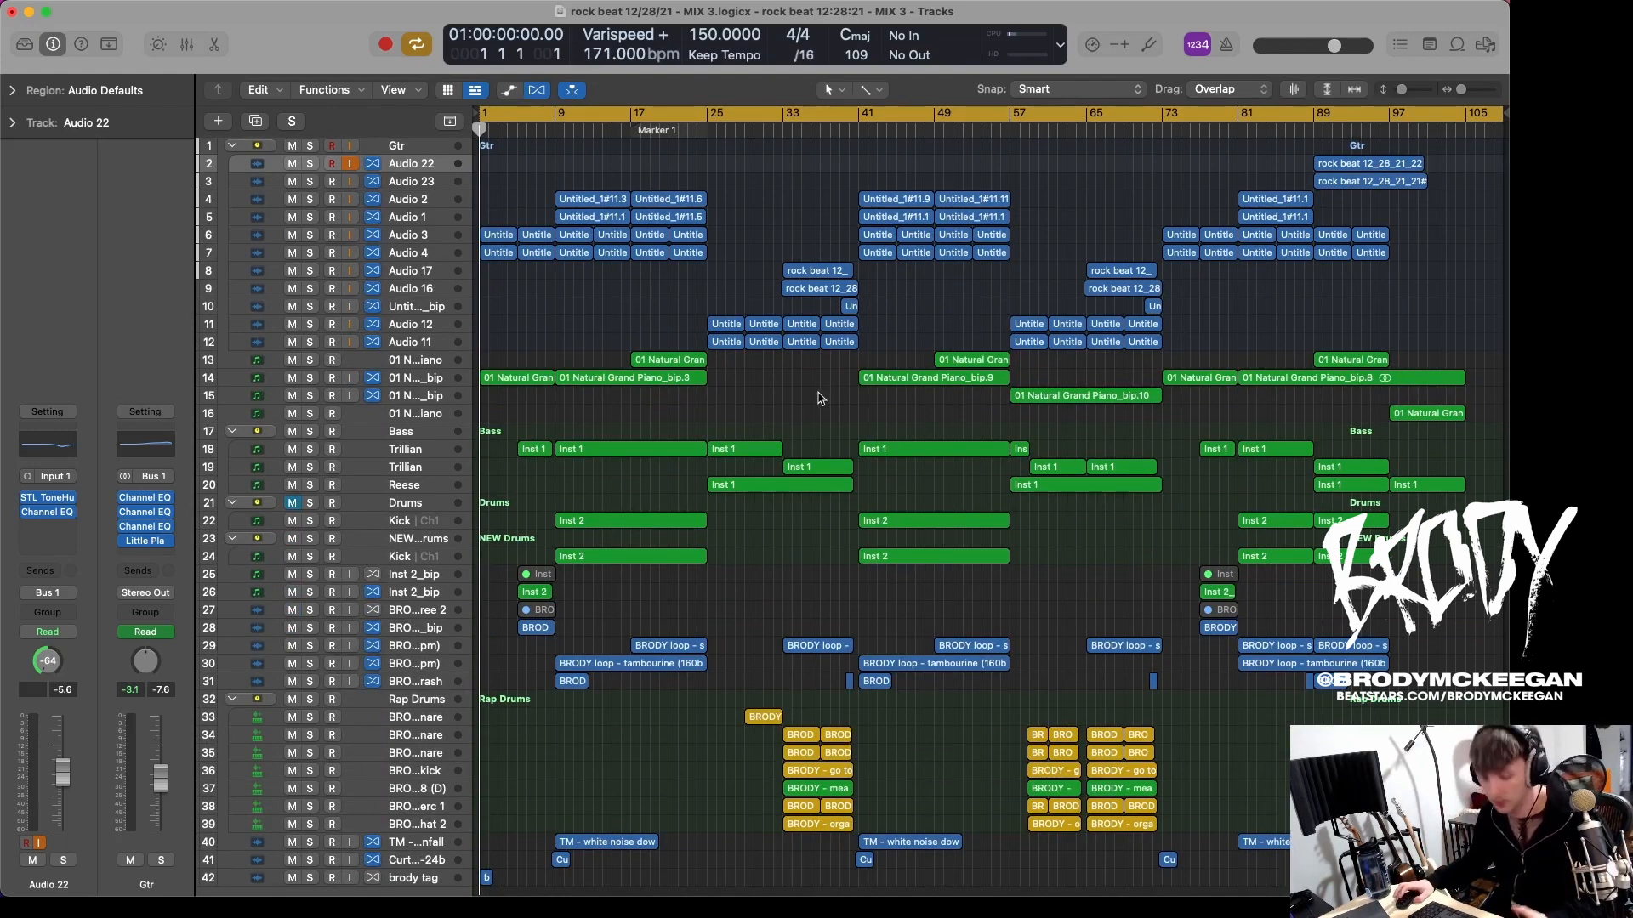
key(space)
key(c)
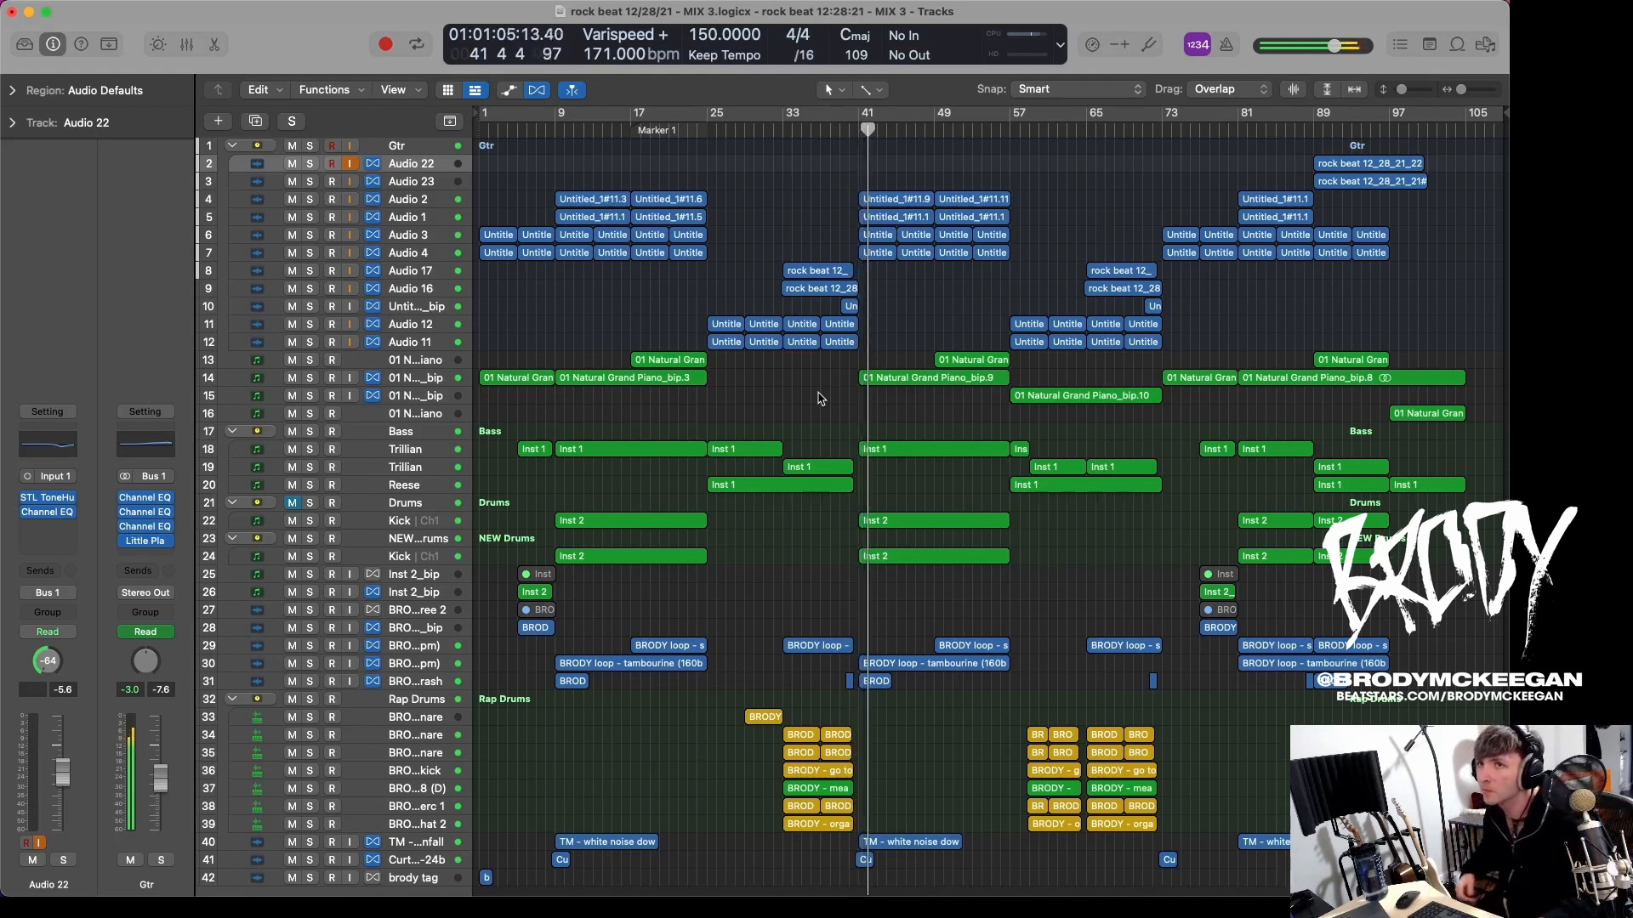
key(space)
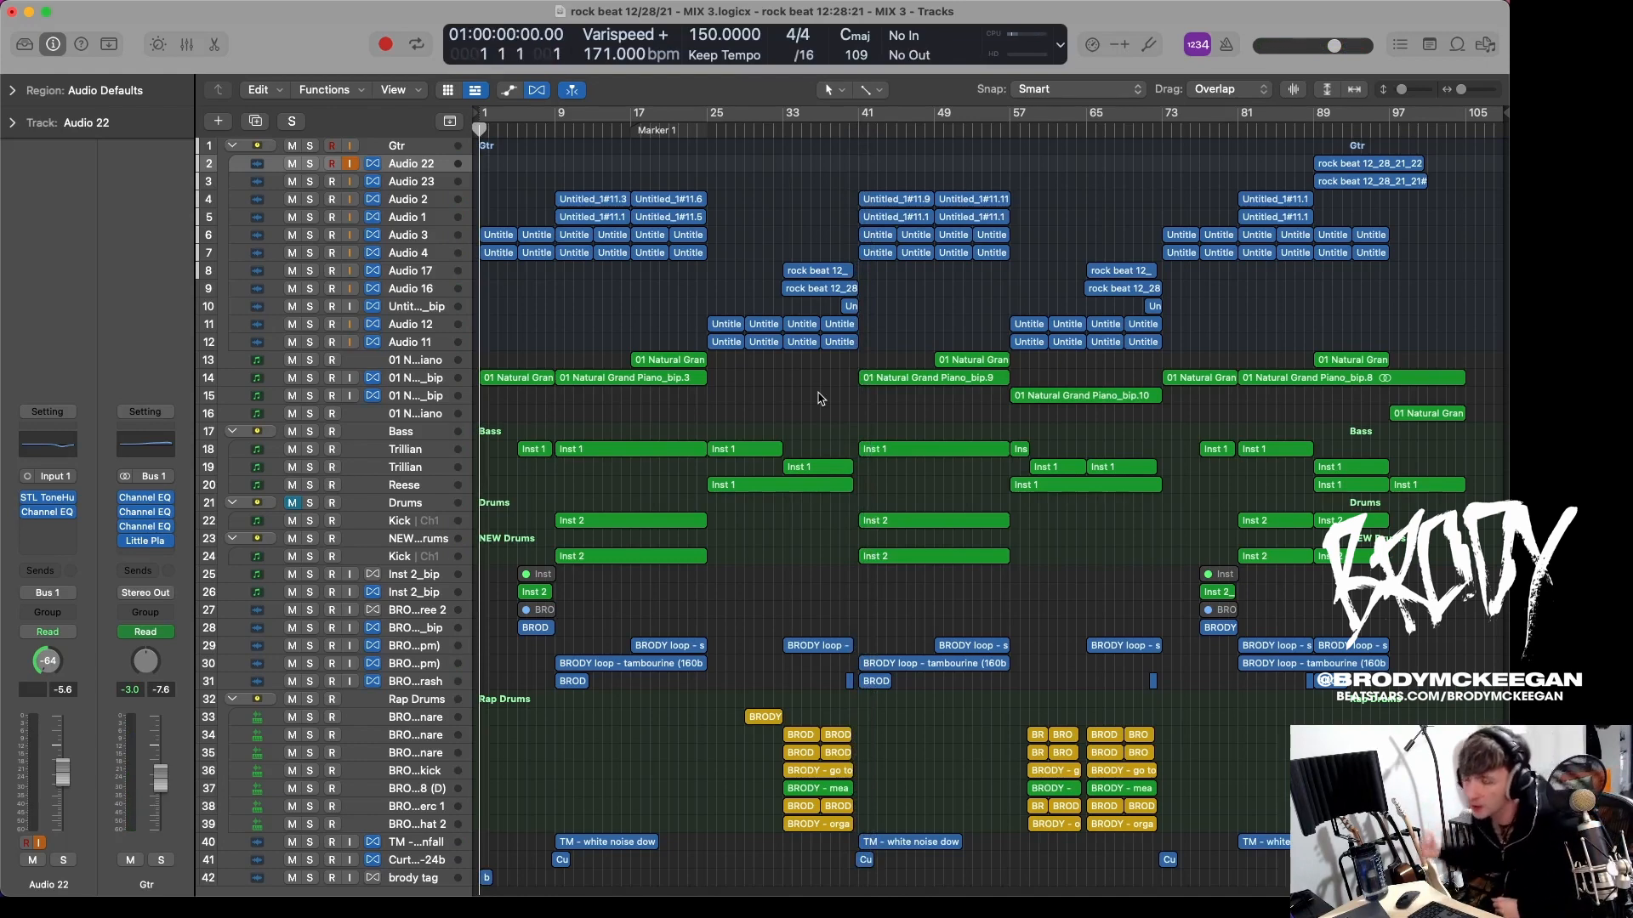
Step: Look over the full arrangement, from the Gtr stack down through the Bass, Drums and Rap Drums tracks
key(super+Down)
key(super+Down)
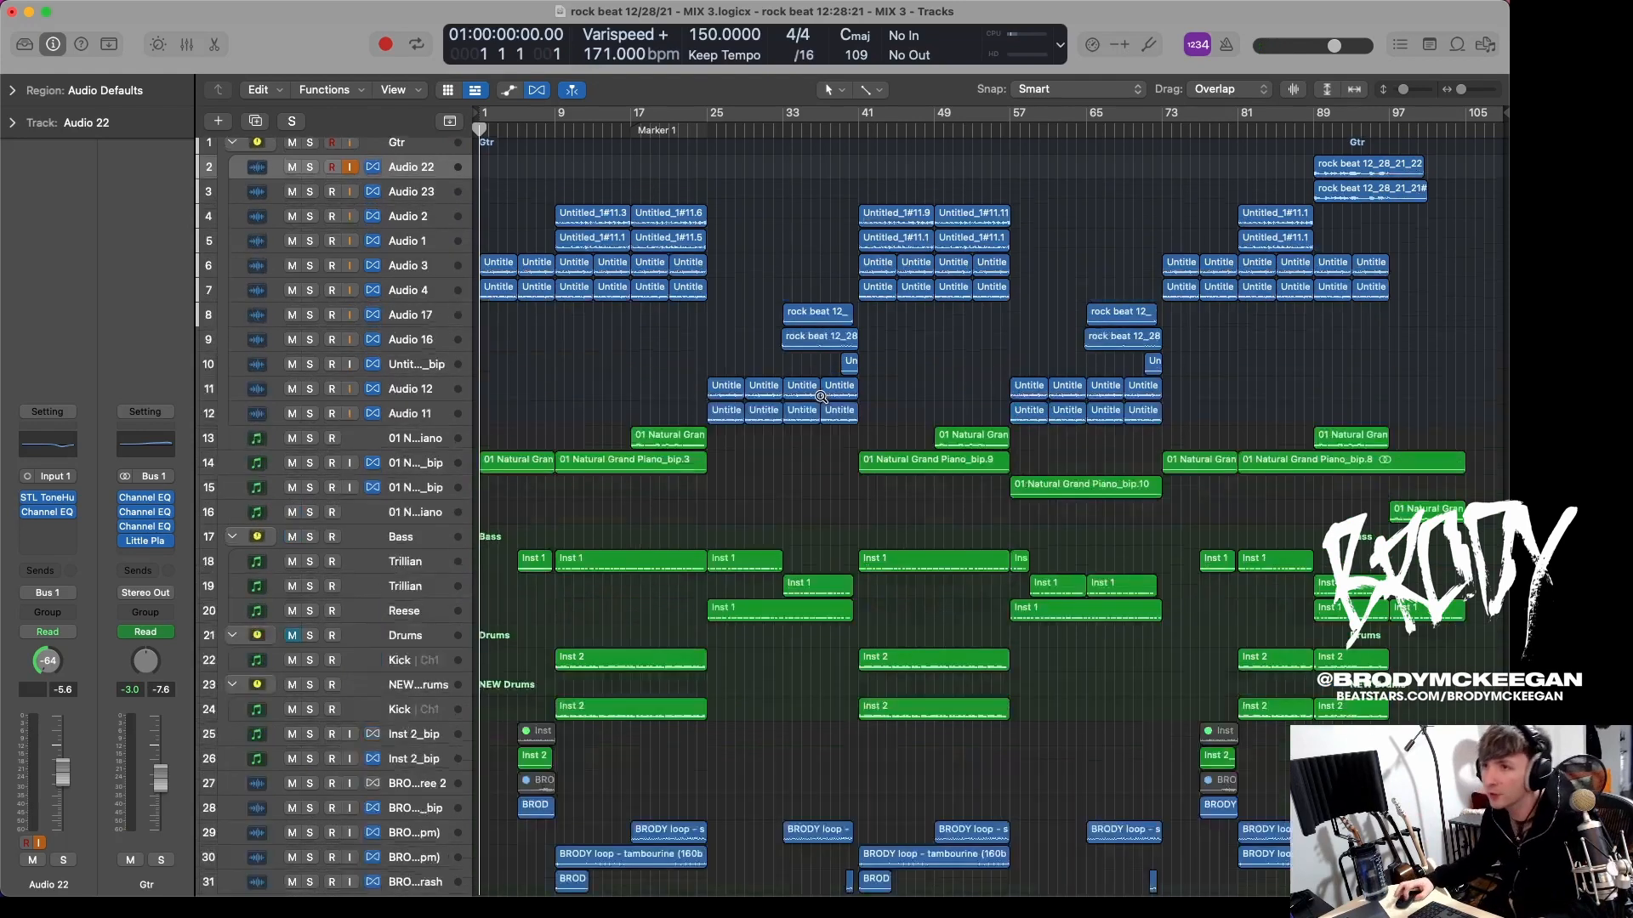
key(super+Right)
key(super+Right)
key(super+Right)
key(super+Left)
key(super+Left)
key(super+Left)
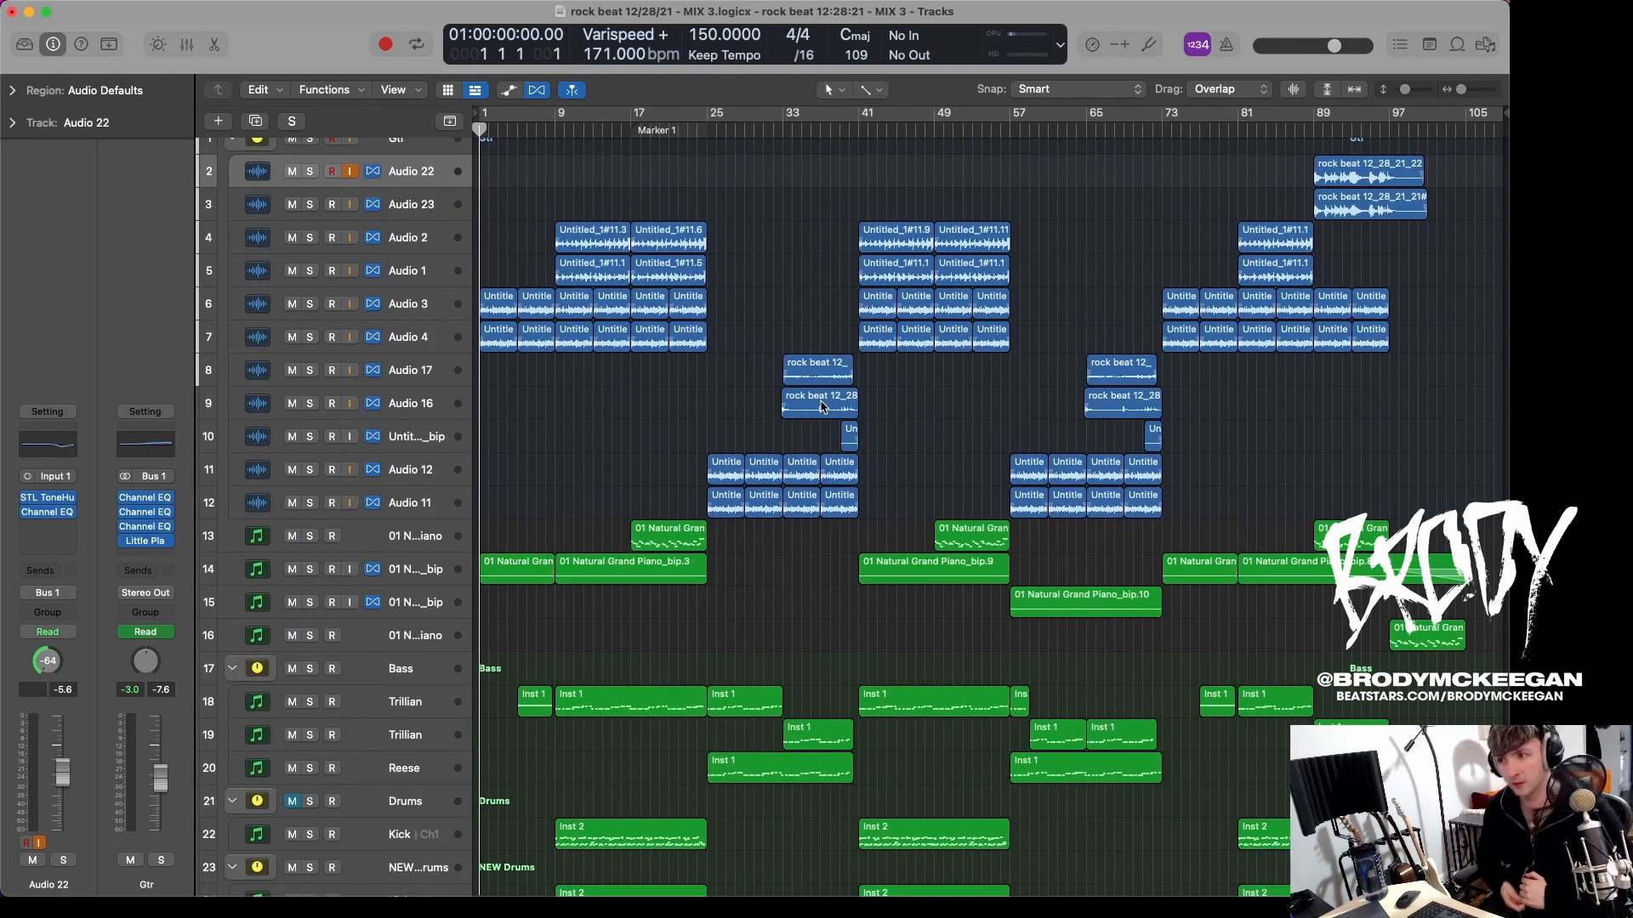
key(super+Up)
key(super+Up)
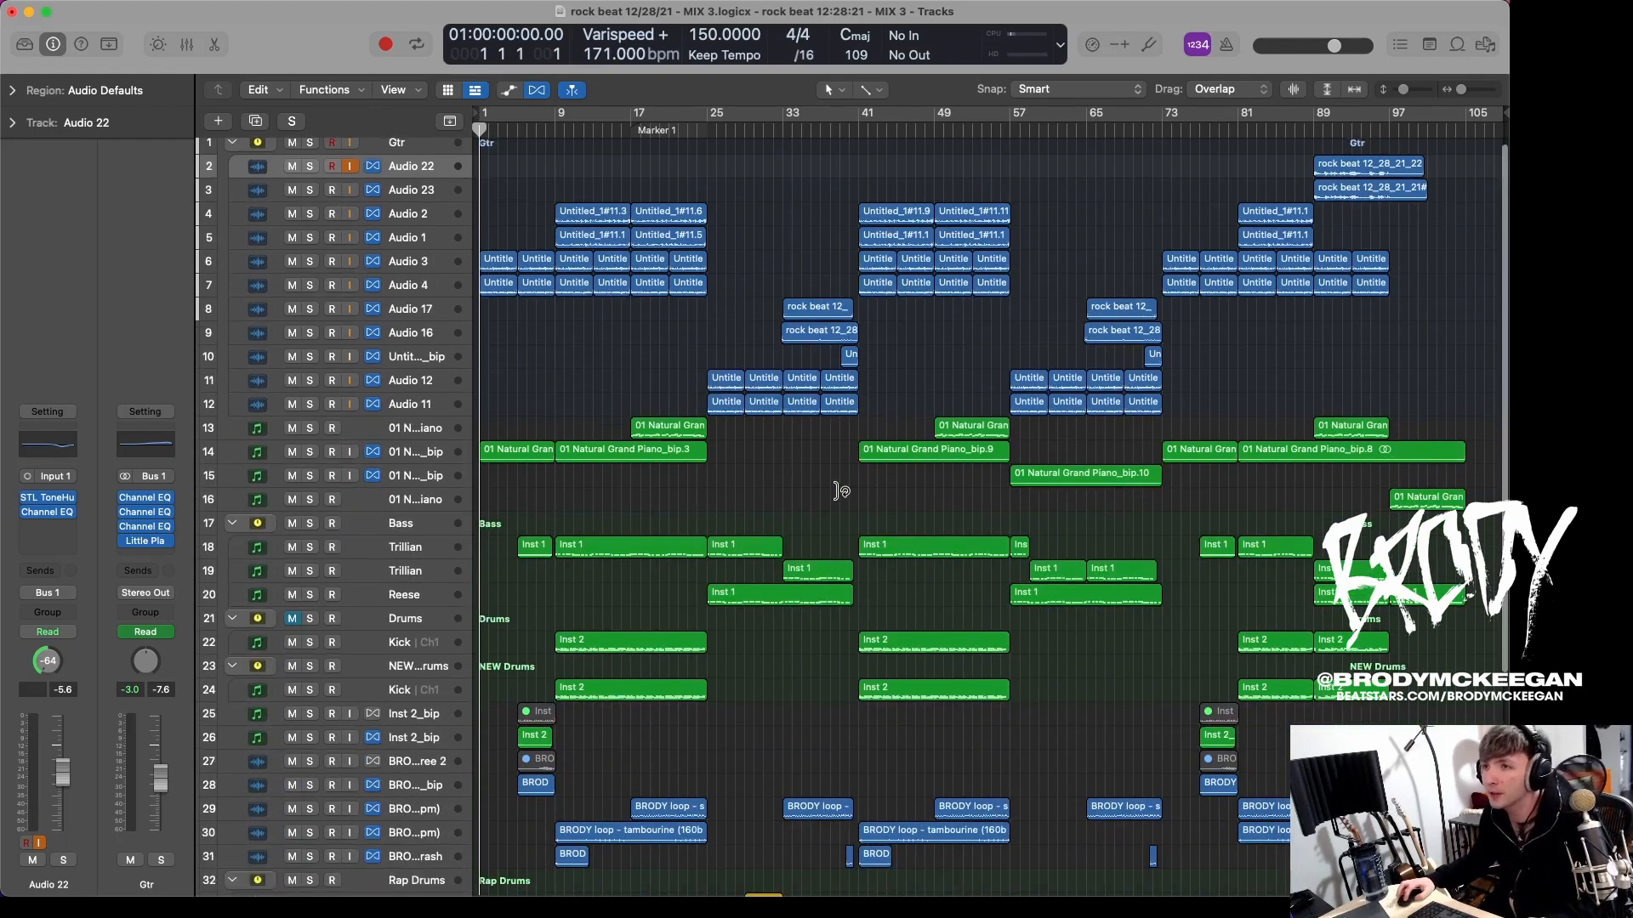
key(super+Up)
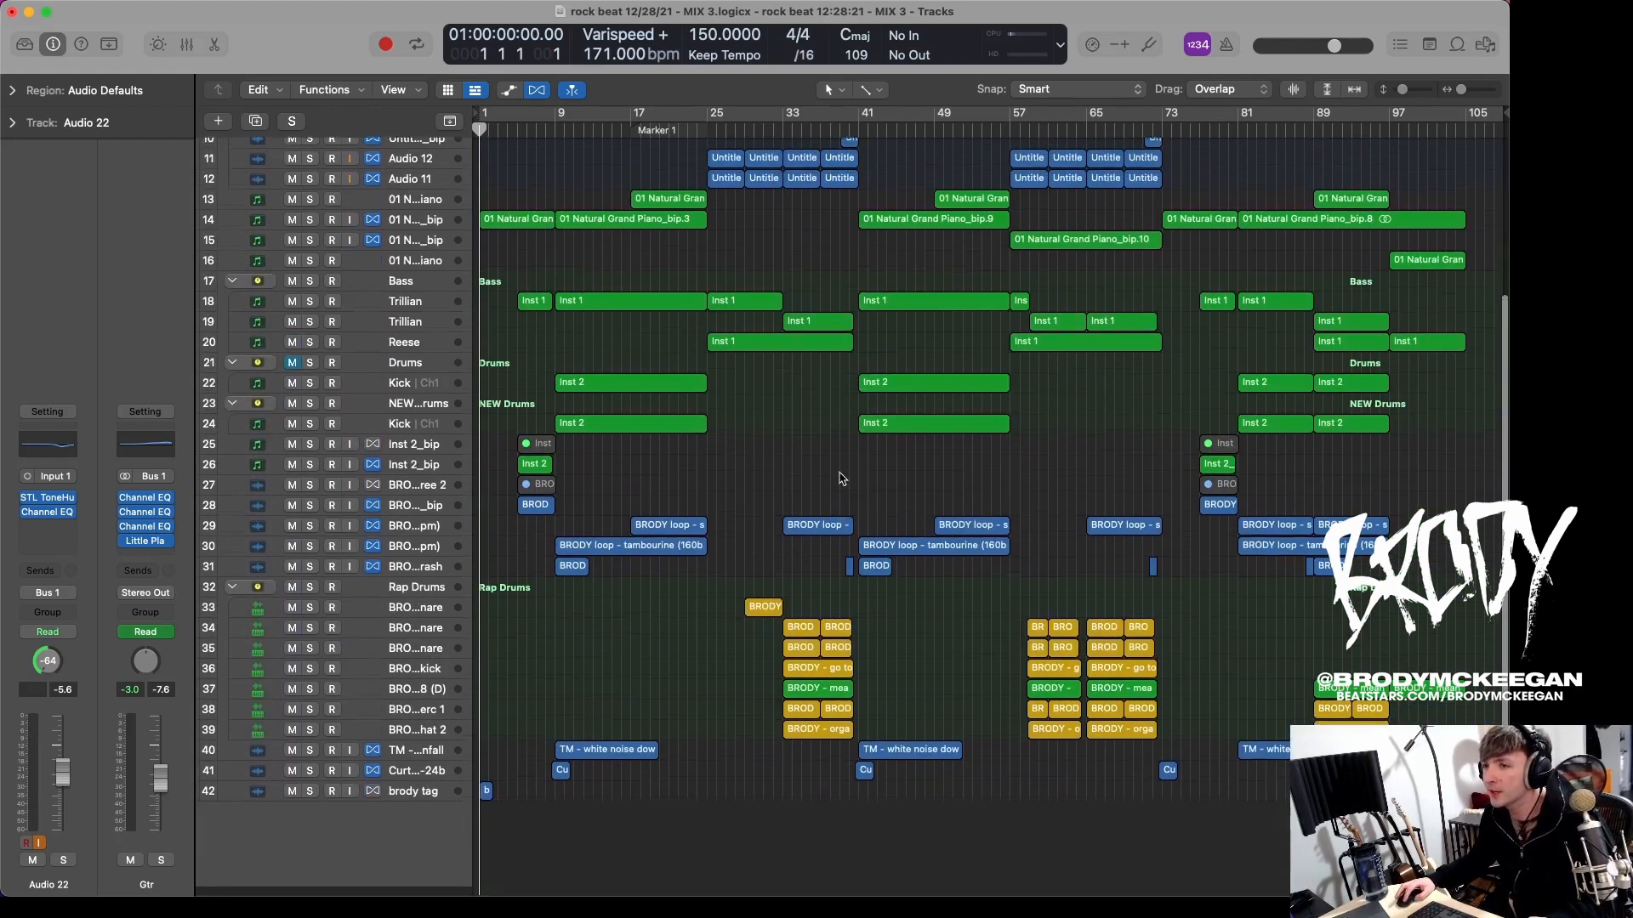
scroll(839, 478, down, 1)
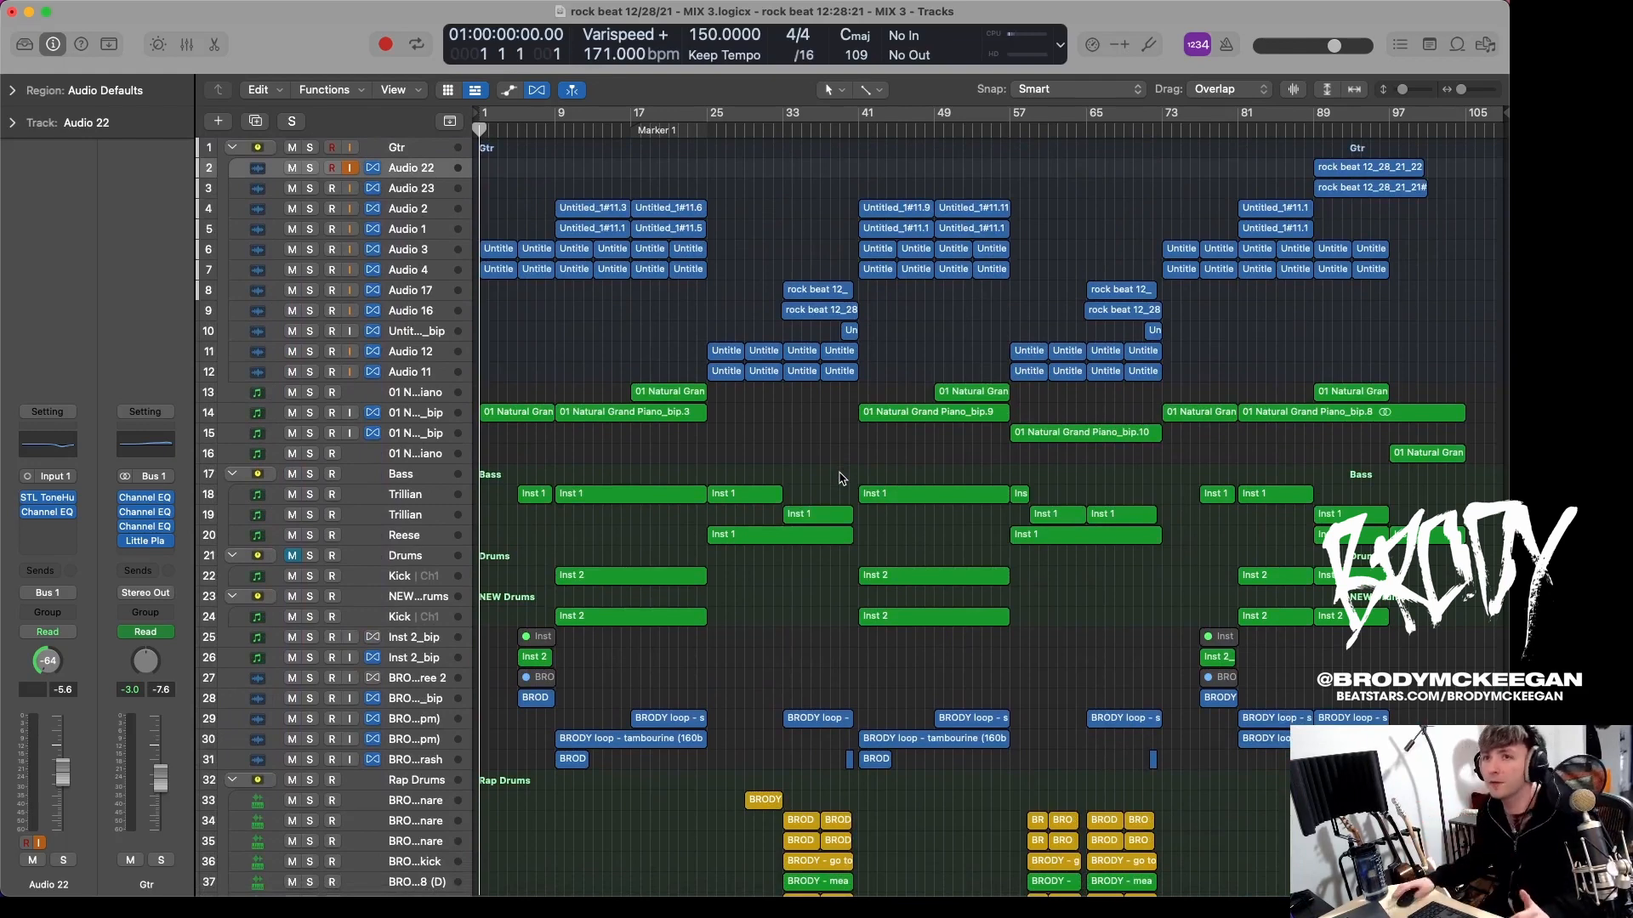
Step: Solo the Gtr track stack and play the song from the beginning with the guitar tracks enlarged
click(309, 148)
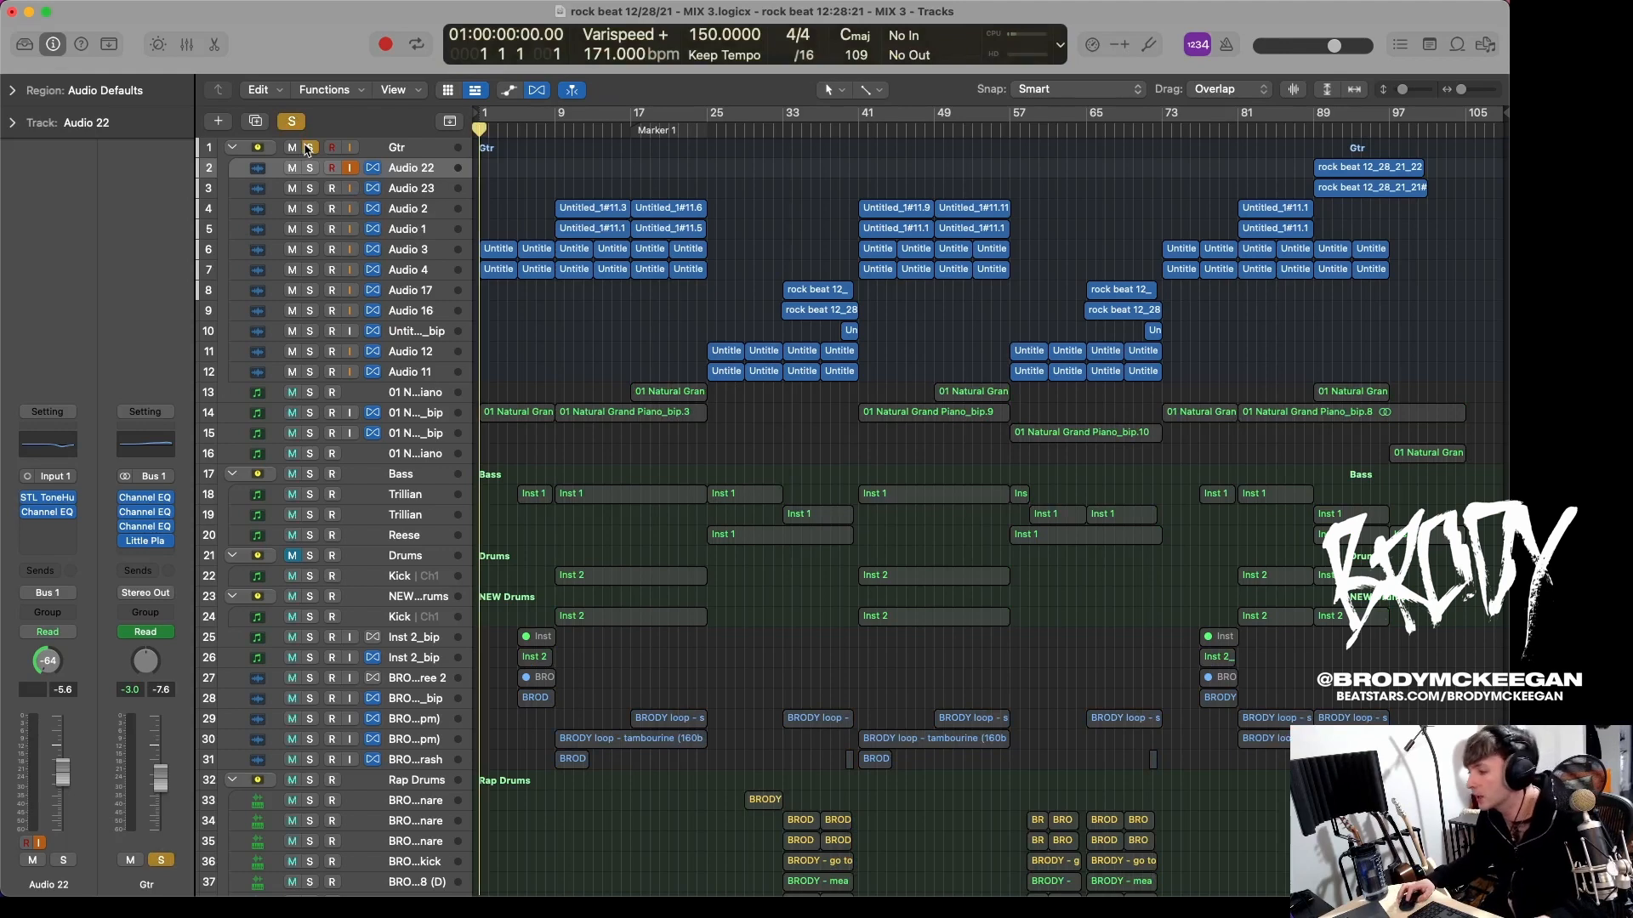
key(super+Down)
key(space)
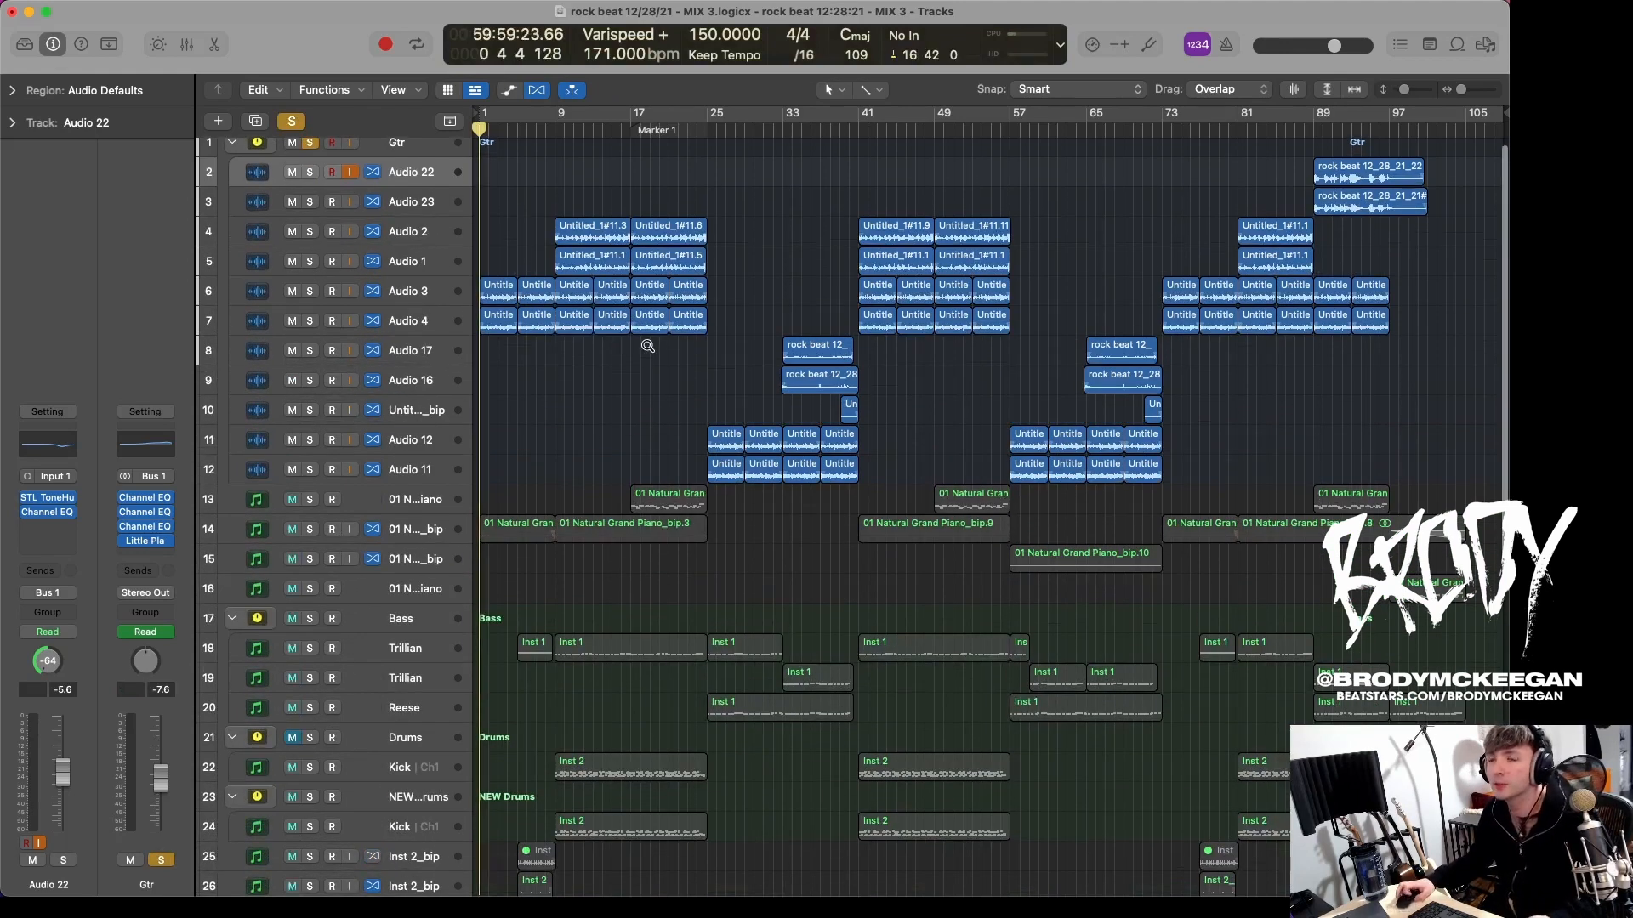
key(super+Down)
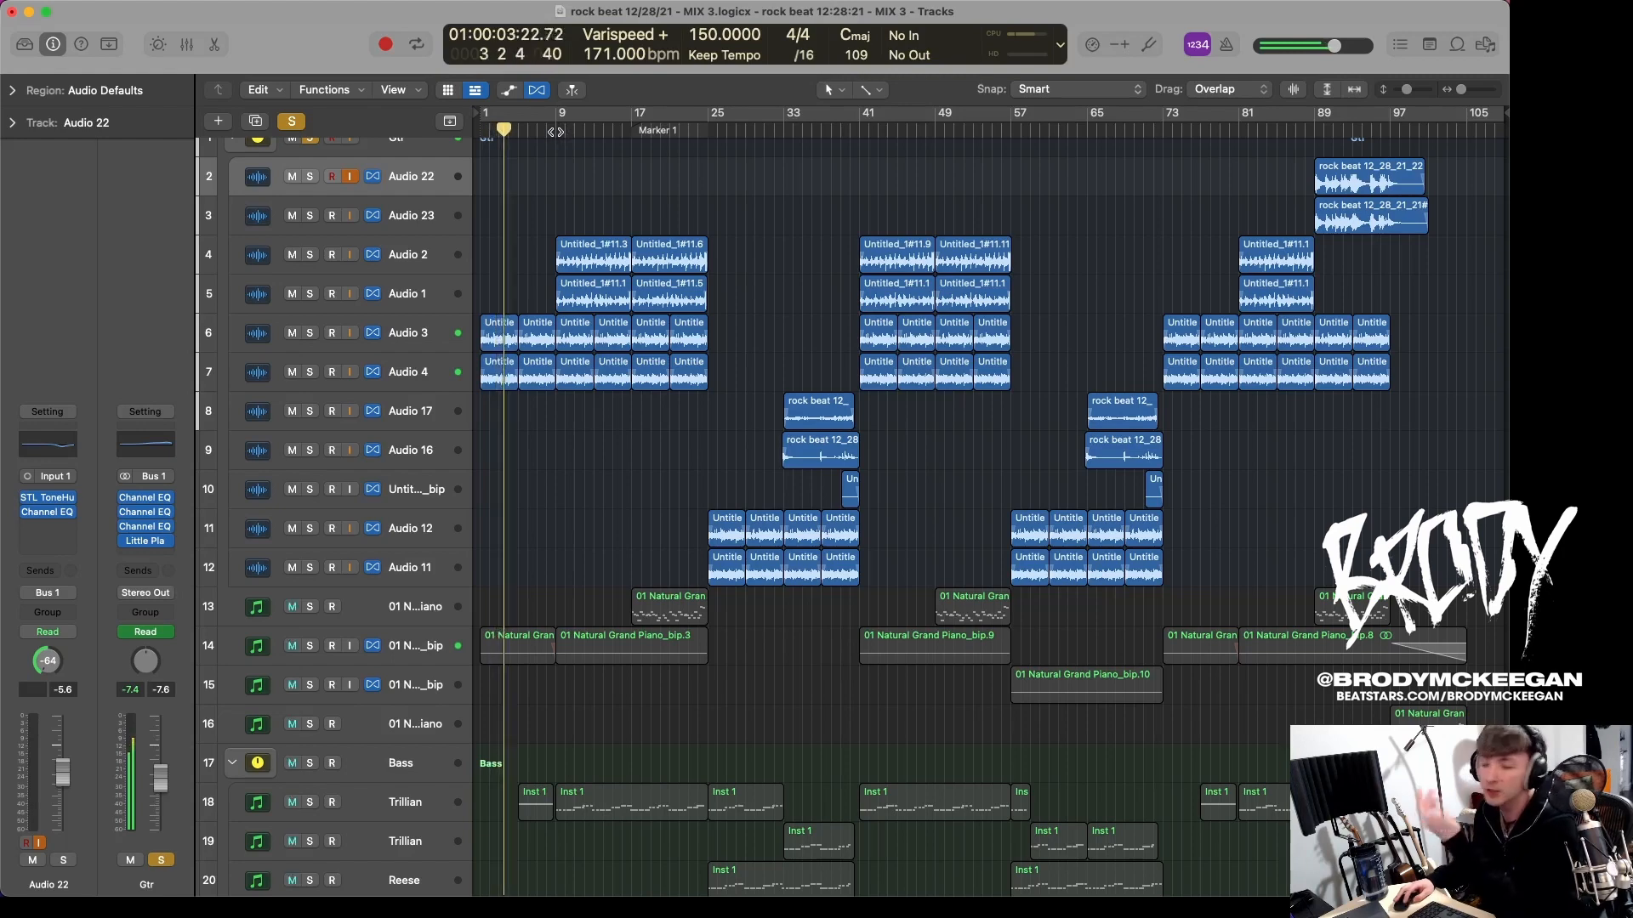
Step: Solo Audio 3 and Audio 4 one at a time during playback, and bring both together
click(309, 333)
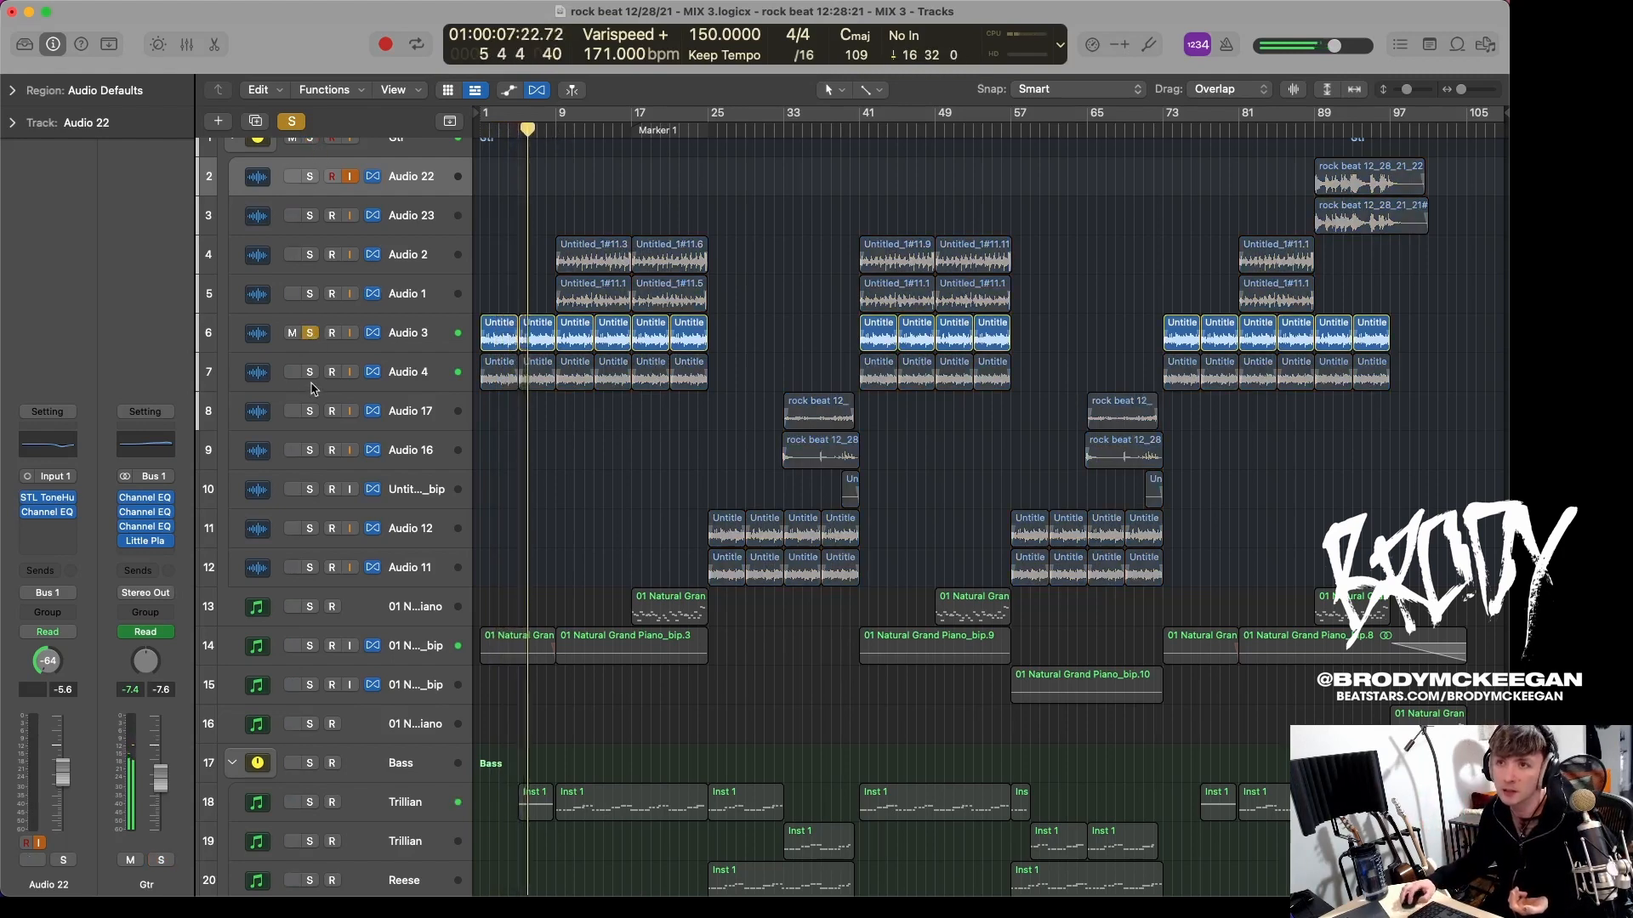
click(310, 371)
click(310, 333)
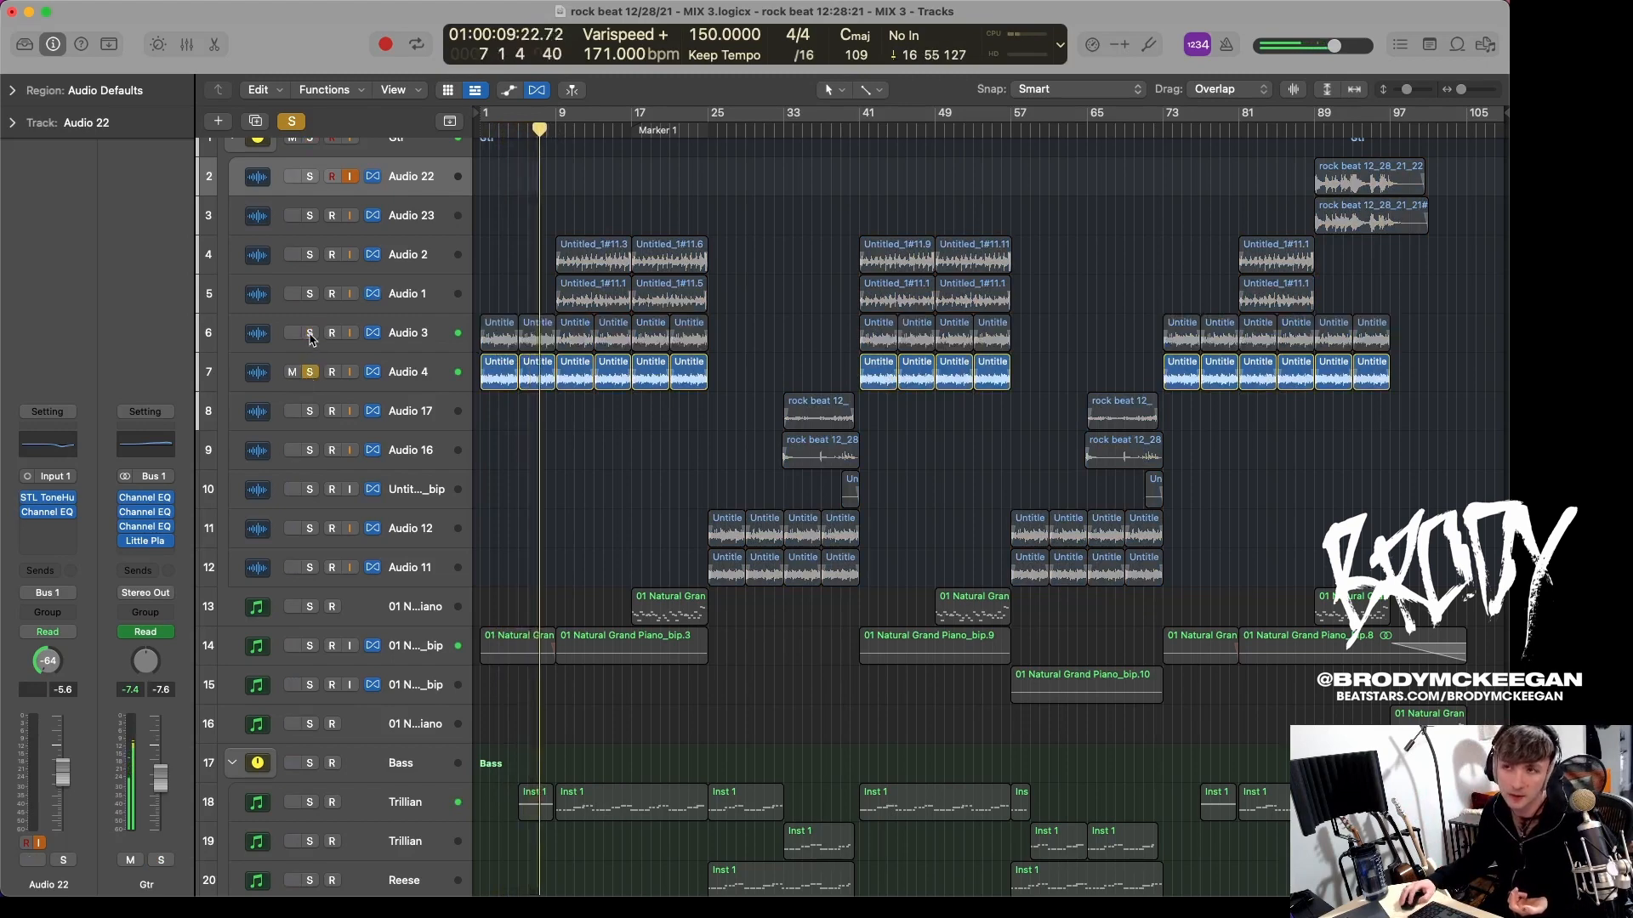
click(309, 332)
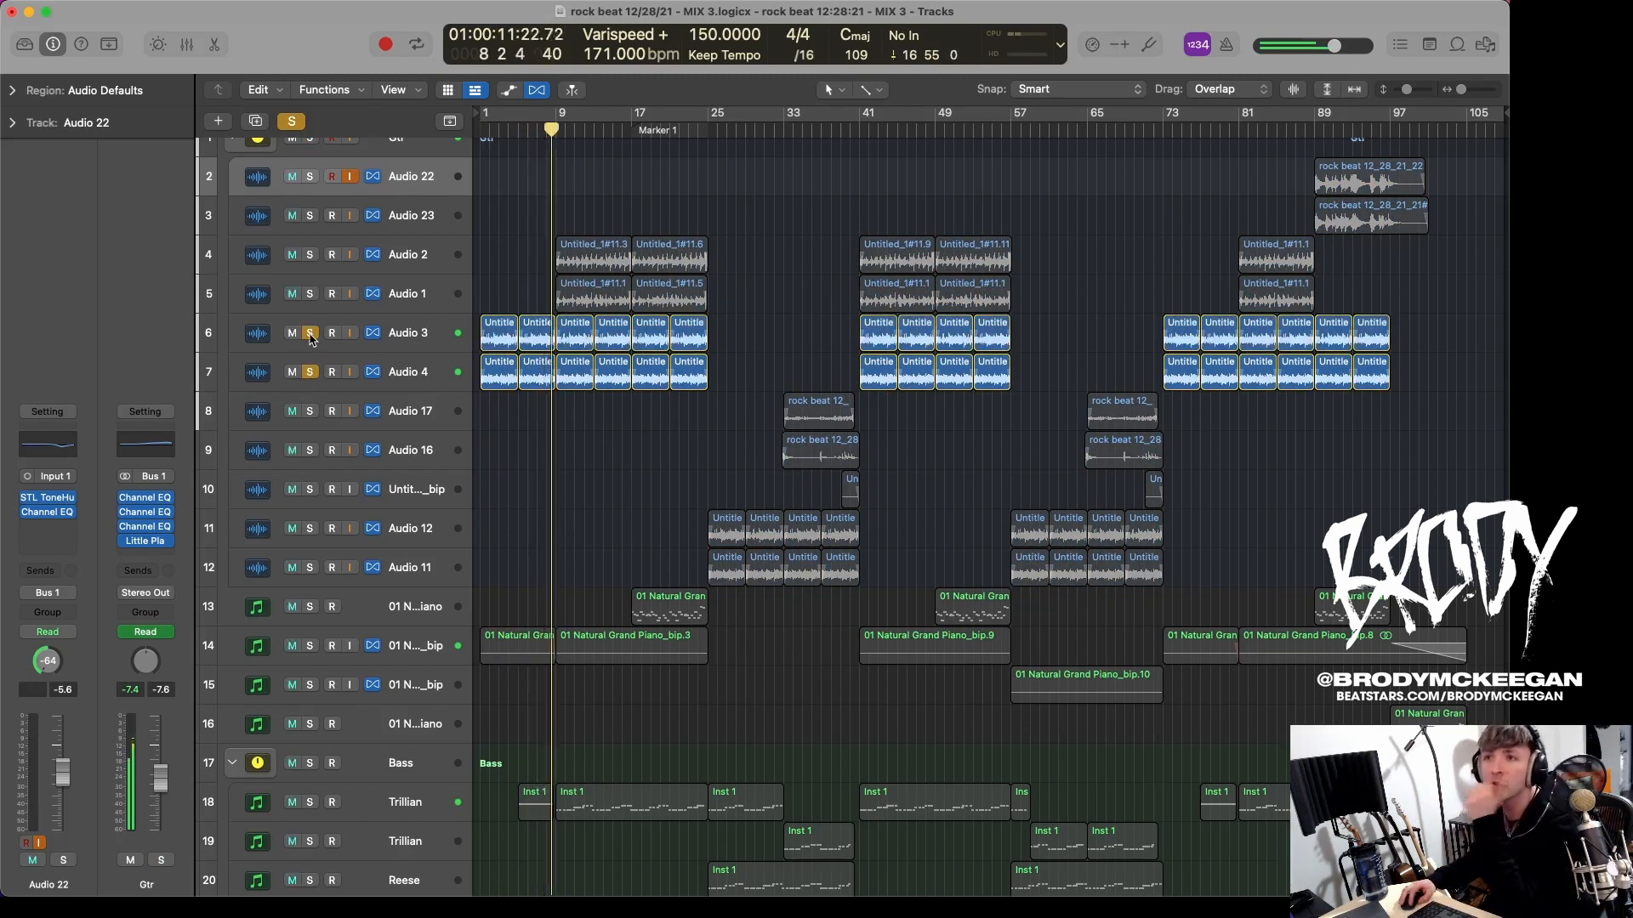
Step: Listen to Audio 1 and Audio 2 with the Audio 3 and Audio 4 solos off, and finish with playback stopped and all solos cleared
click(309, 293)
click(310, 255)
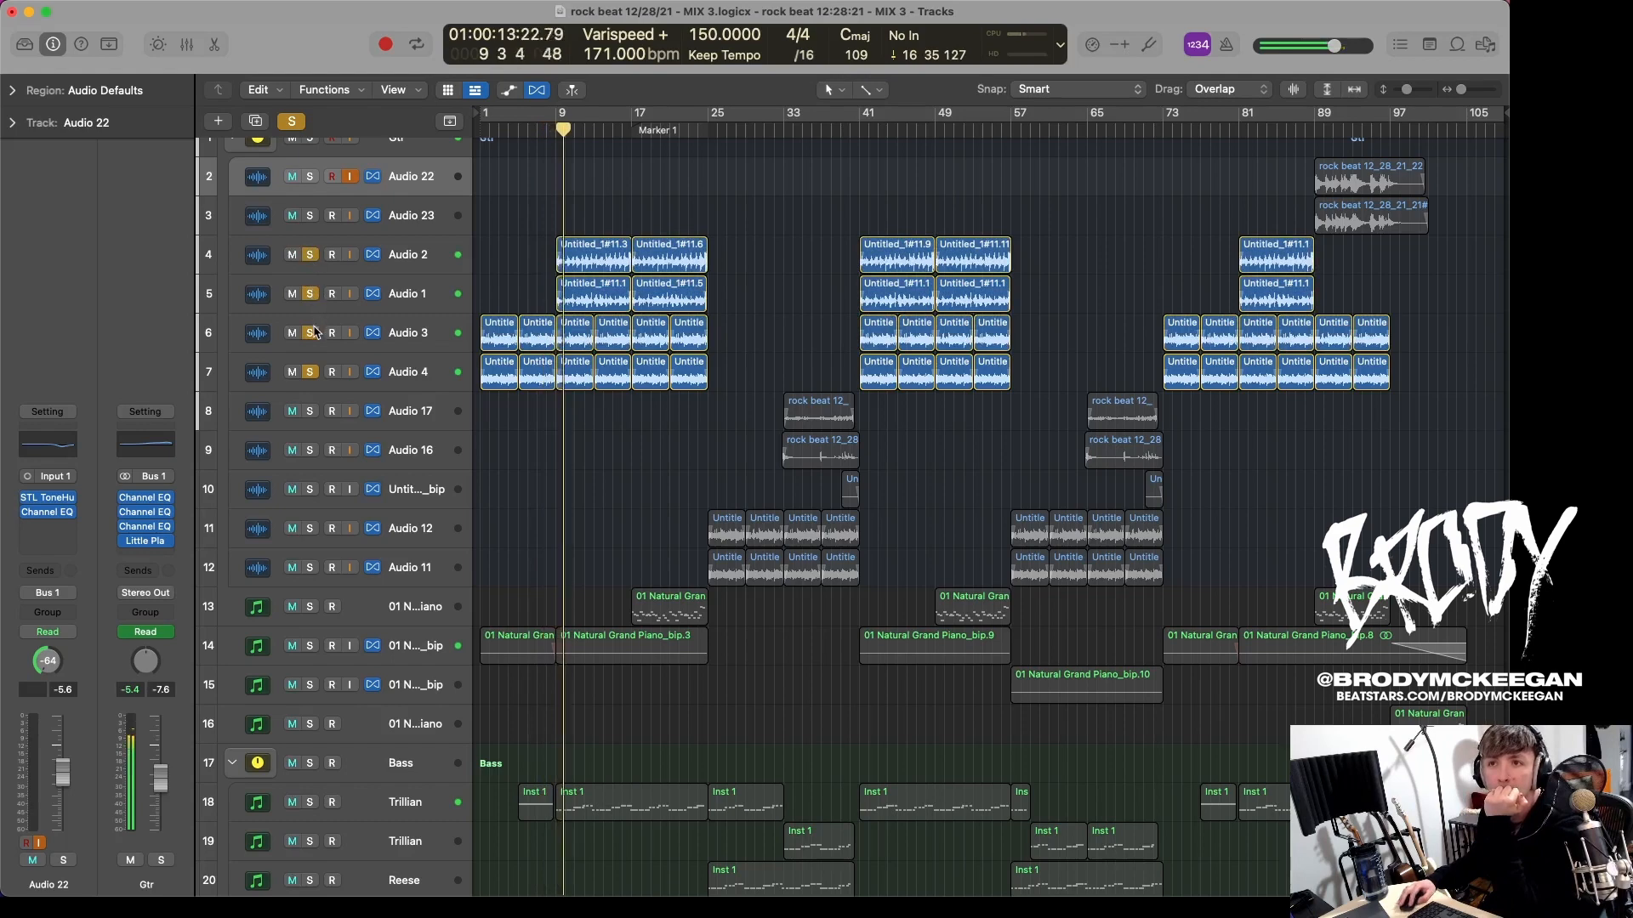
click(310, 333)
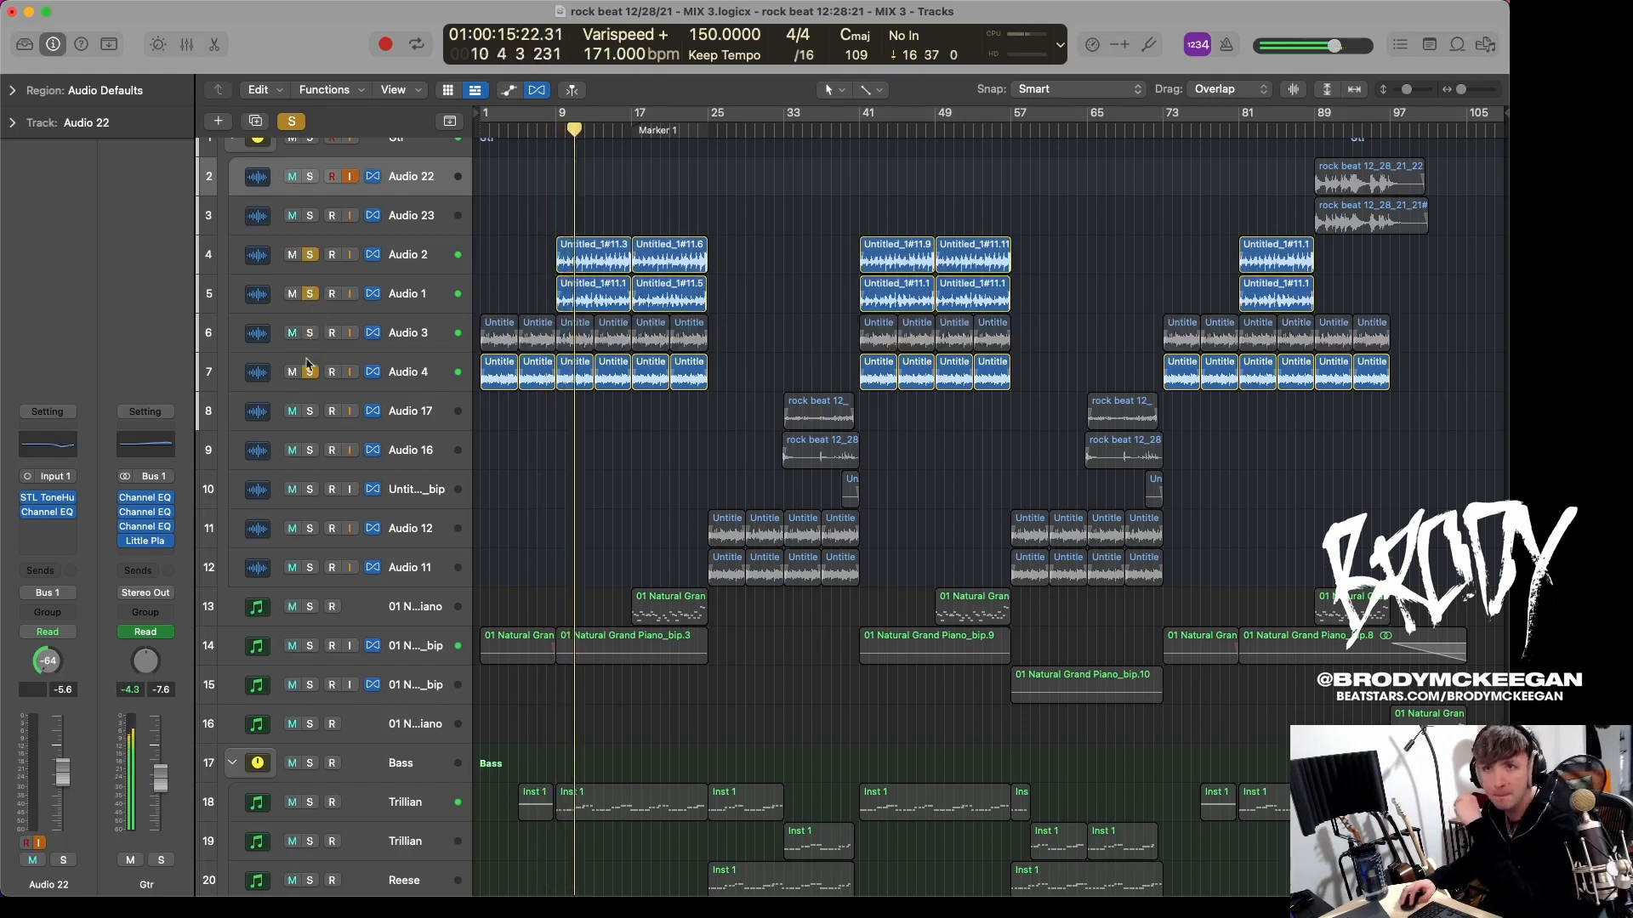
click(310, 372)
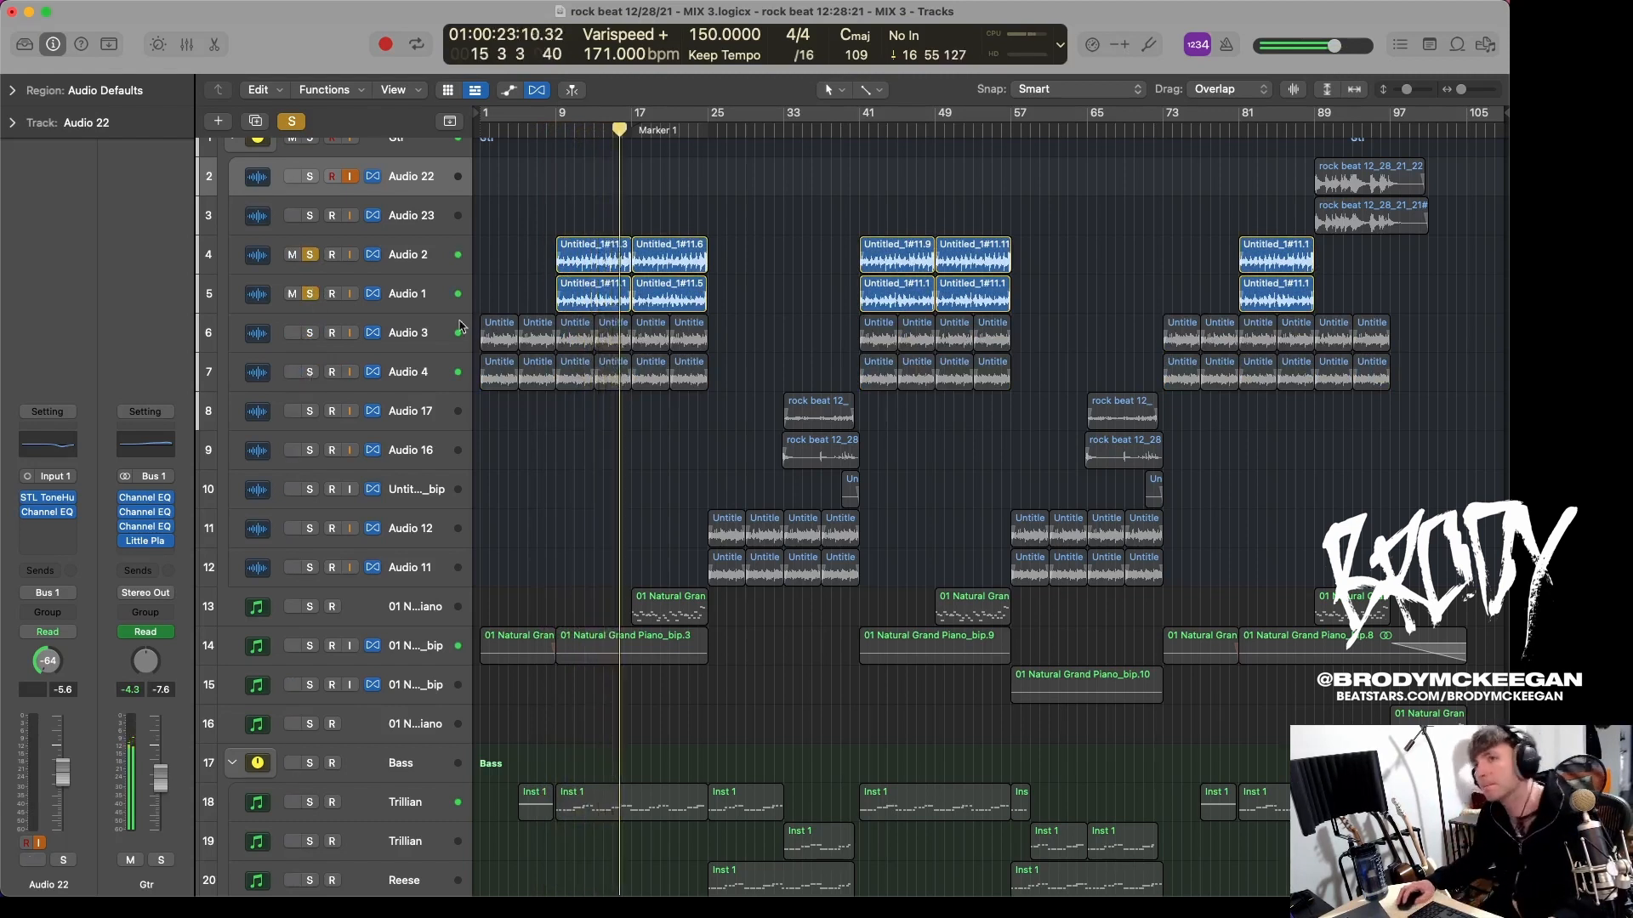
click(309, 254)
click(310, 293)
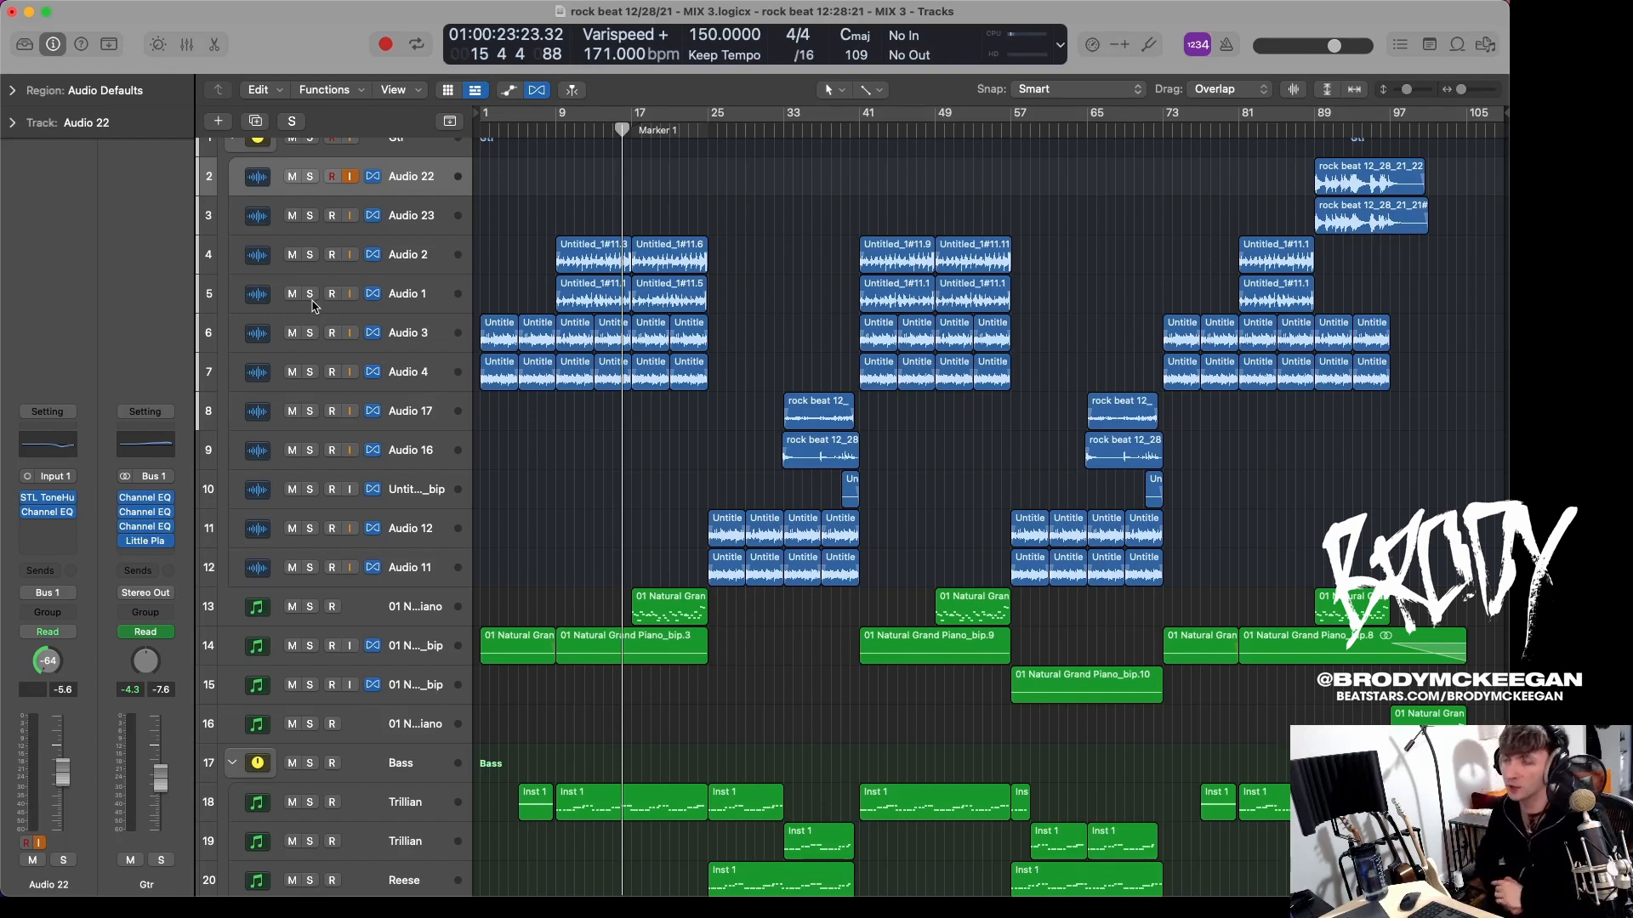
Step: Examine the guitar waveforms on Audio 1 through Audio 4 between bars 1 and 25
key(super+Down)
key(super+Right)
key(super+Right)
key(super+Right)
key(super+Right)
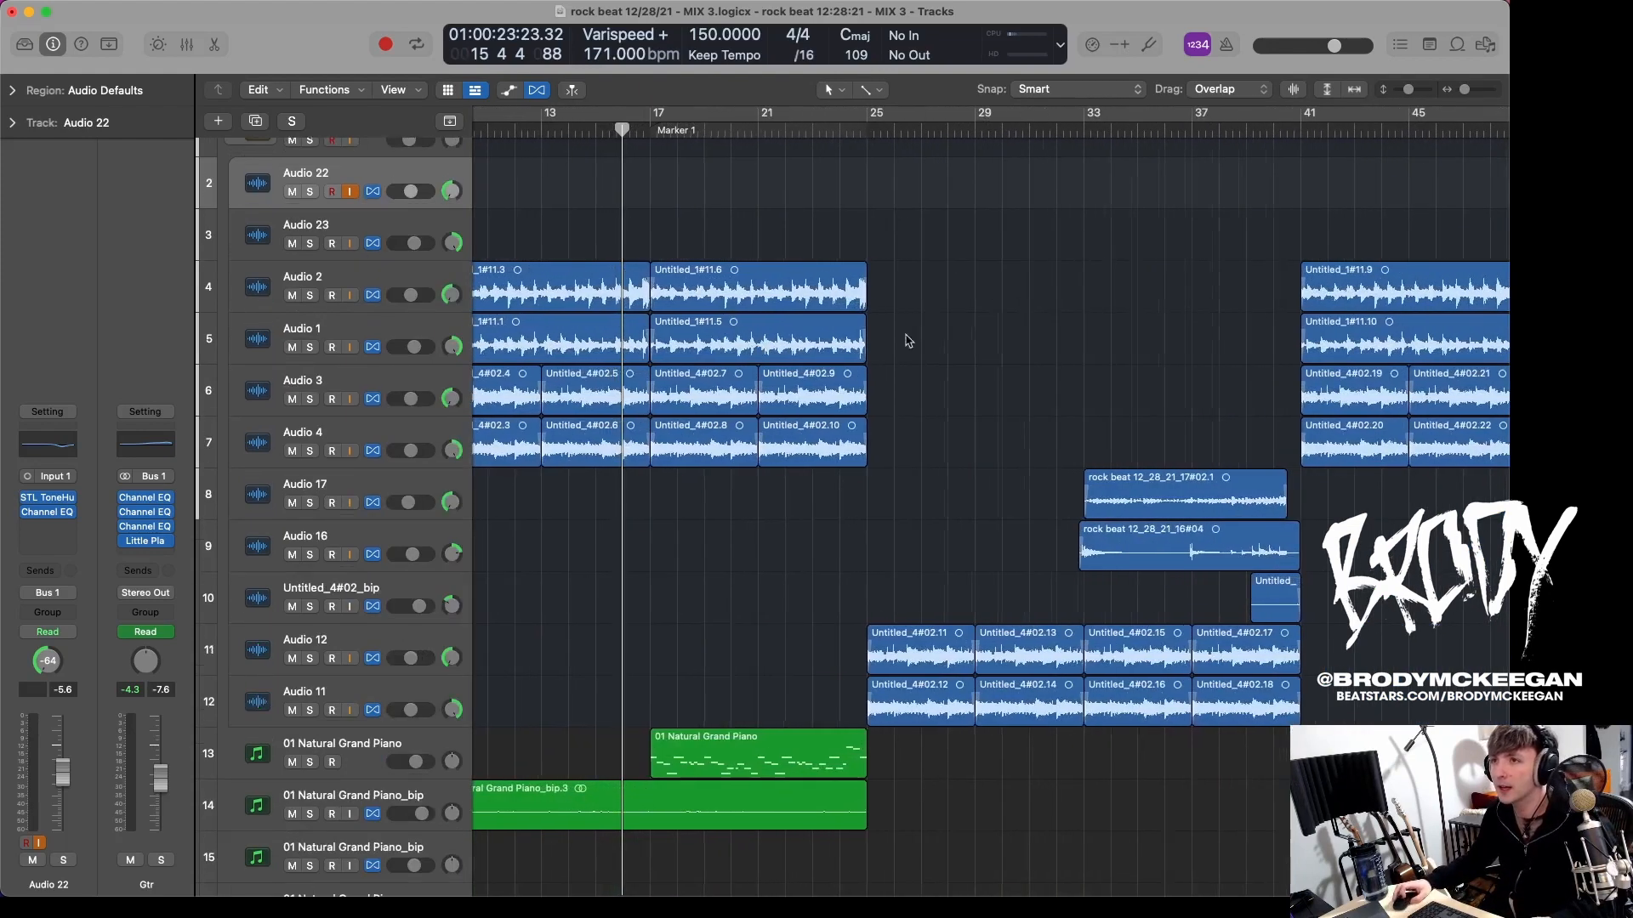
scroll(935, 280, left, 8)
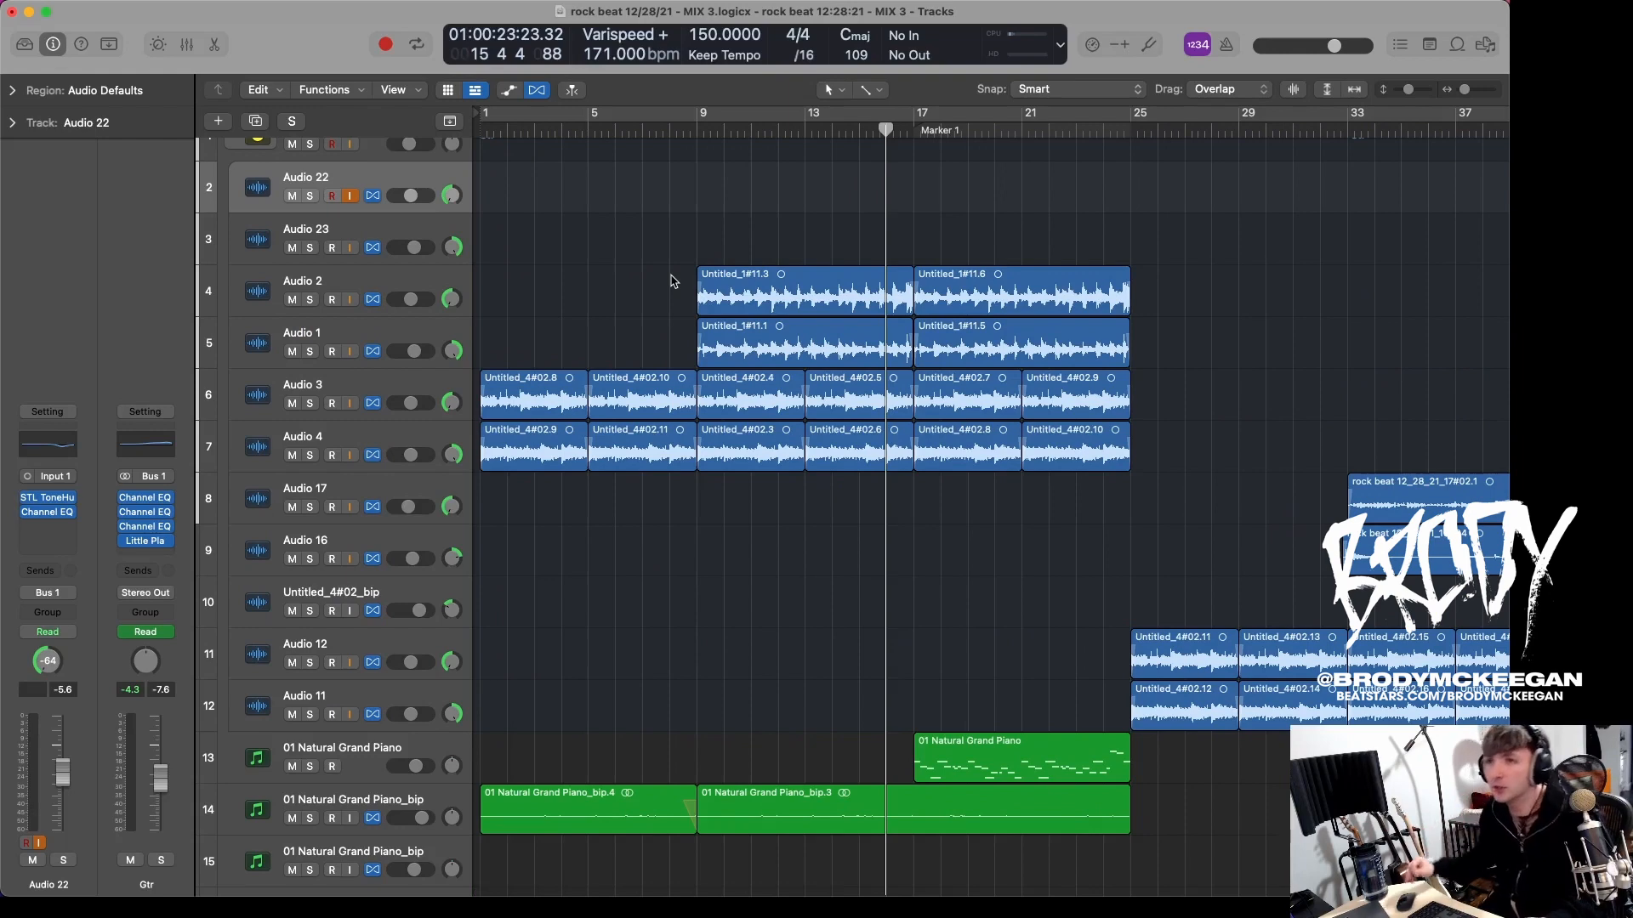
scroll(710, 350, down, 1)
scroll(708, 350, up, 5)
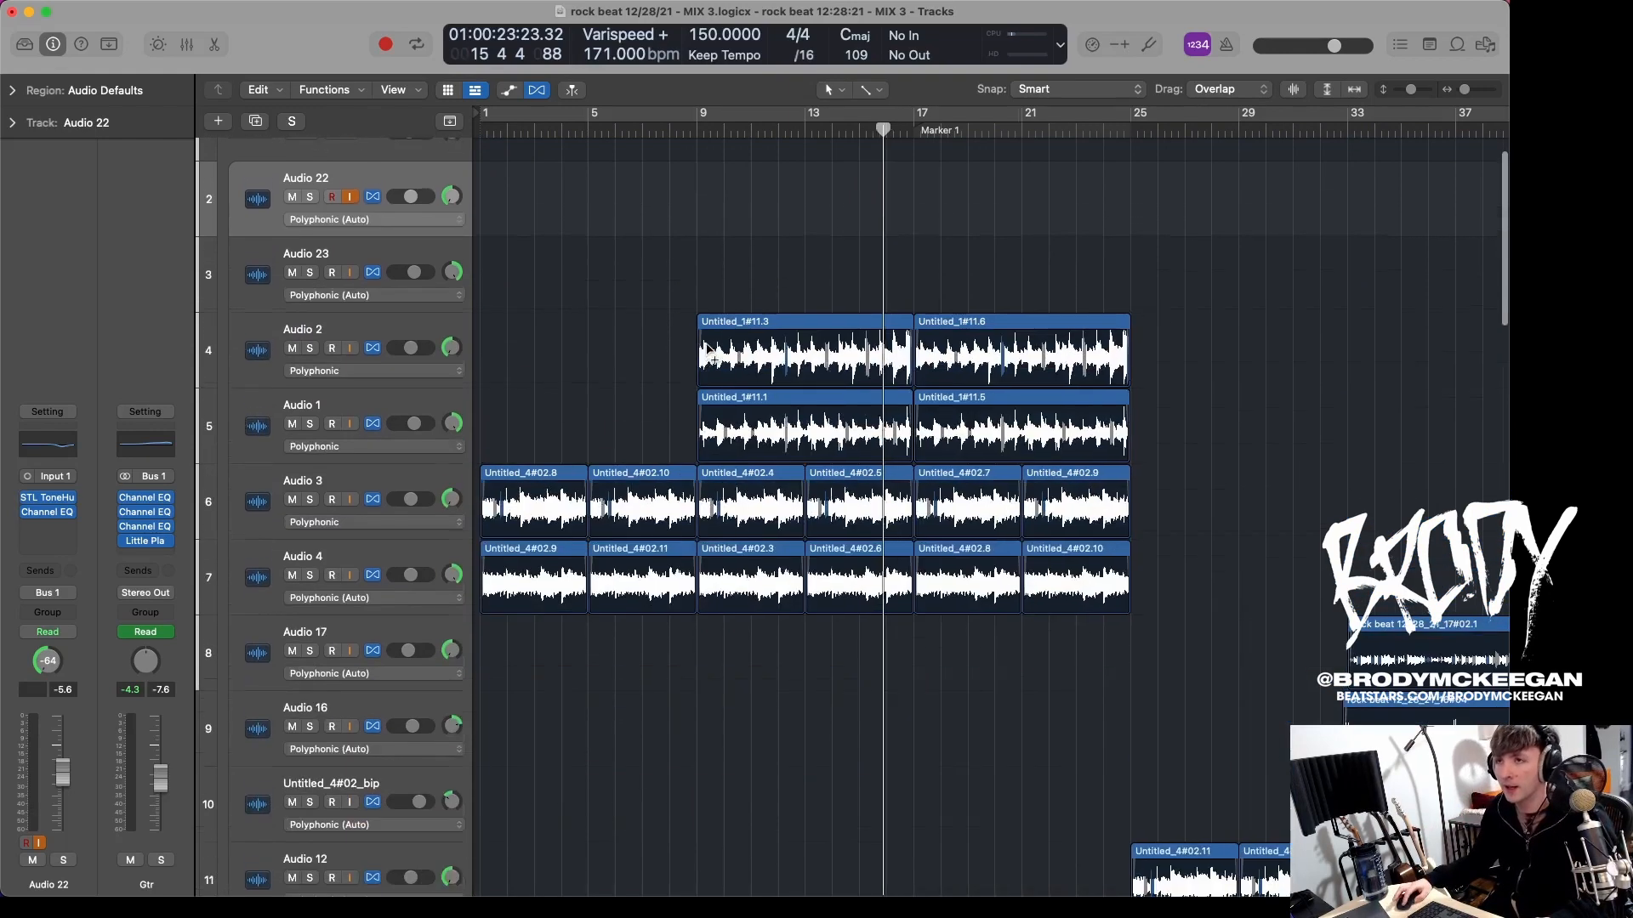
scroll(704, 349, down, 2)
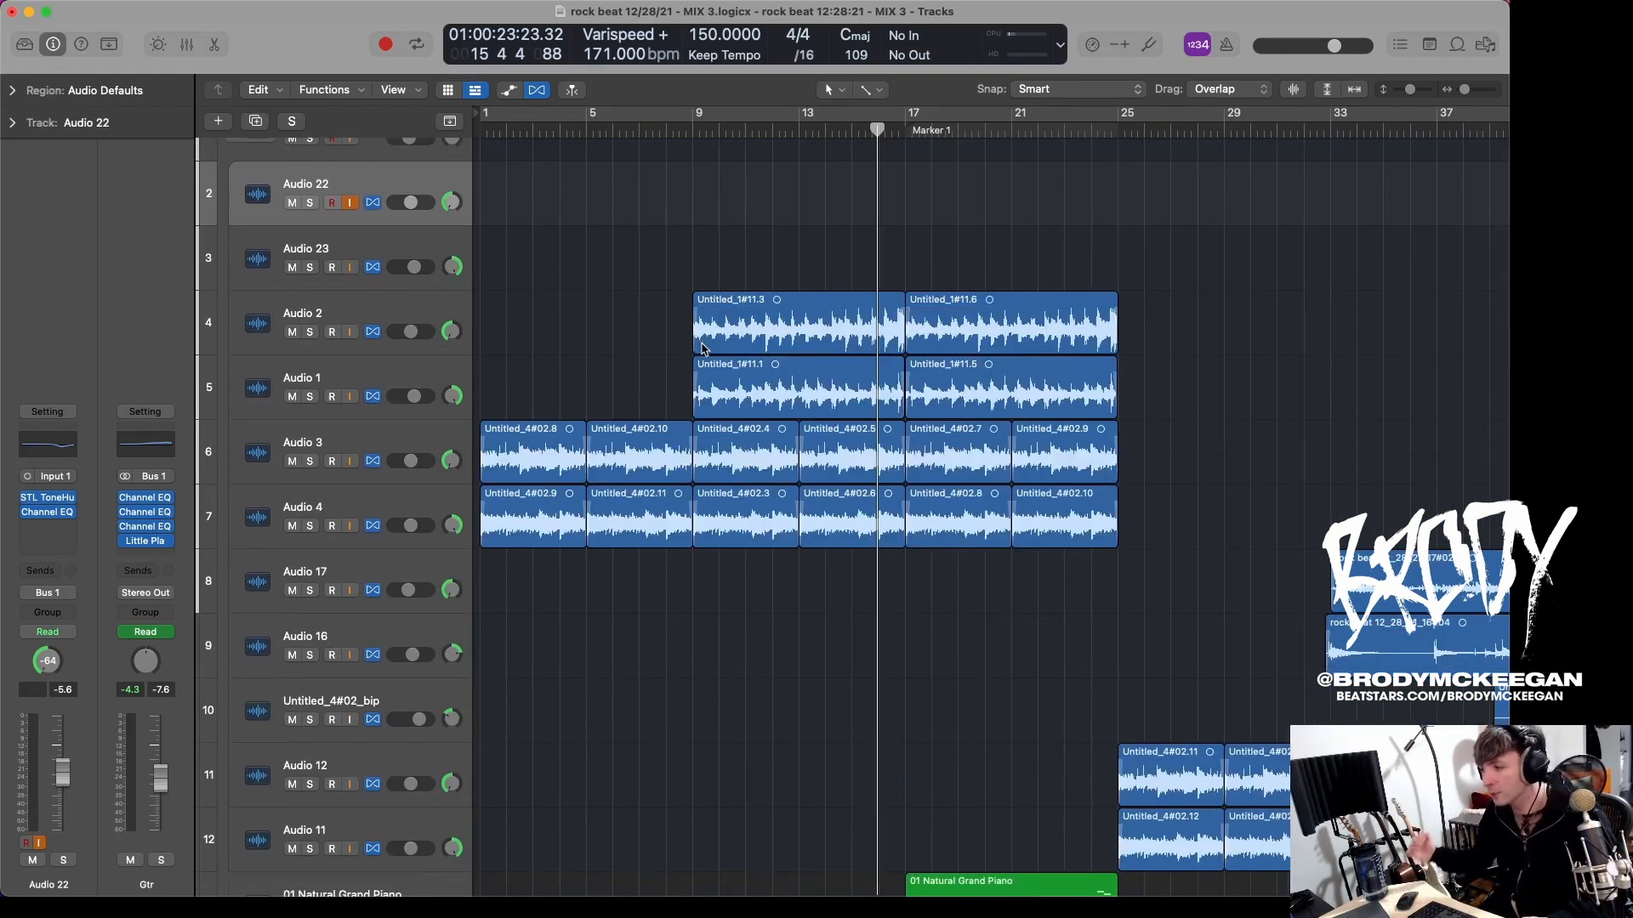
Step: Open the STL ToneHub plug-in on Audio 2, browse the Erik Ron amp presets and close it
click(338, 304)
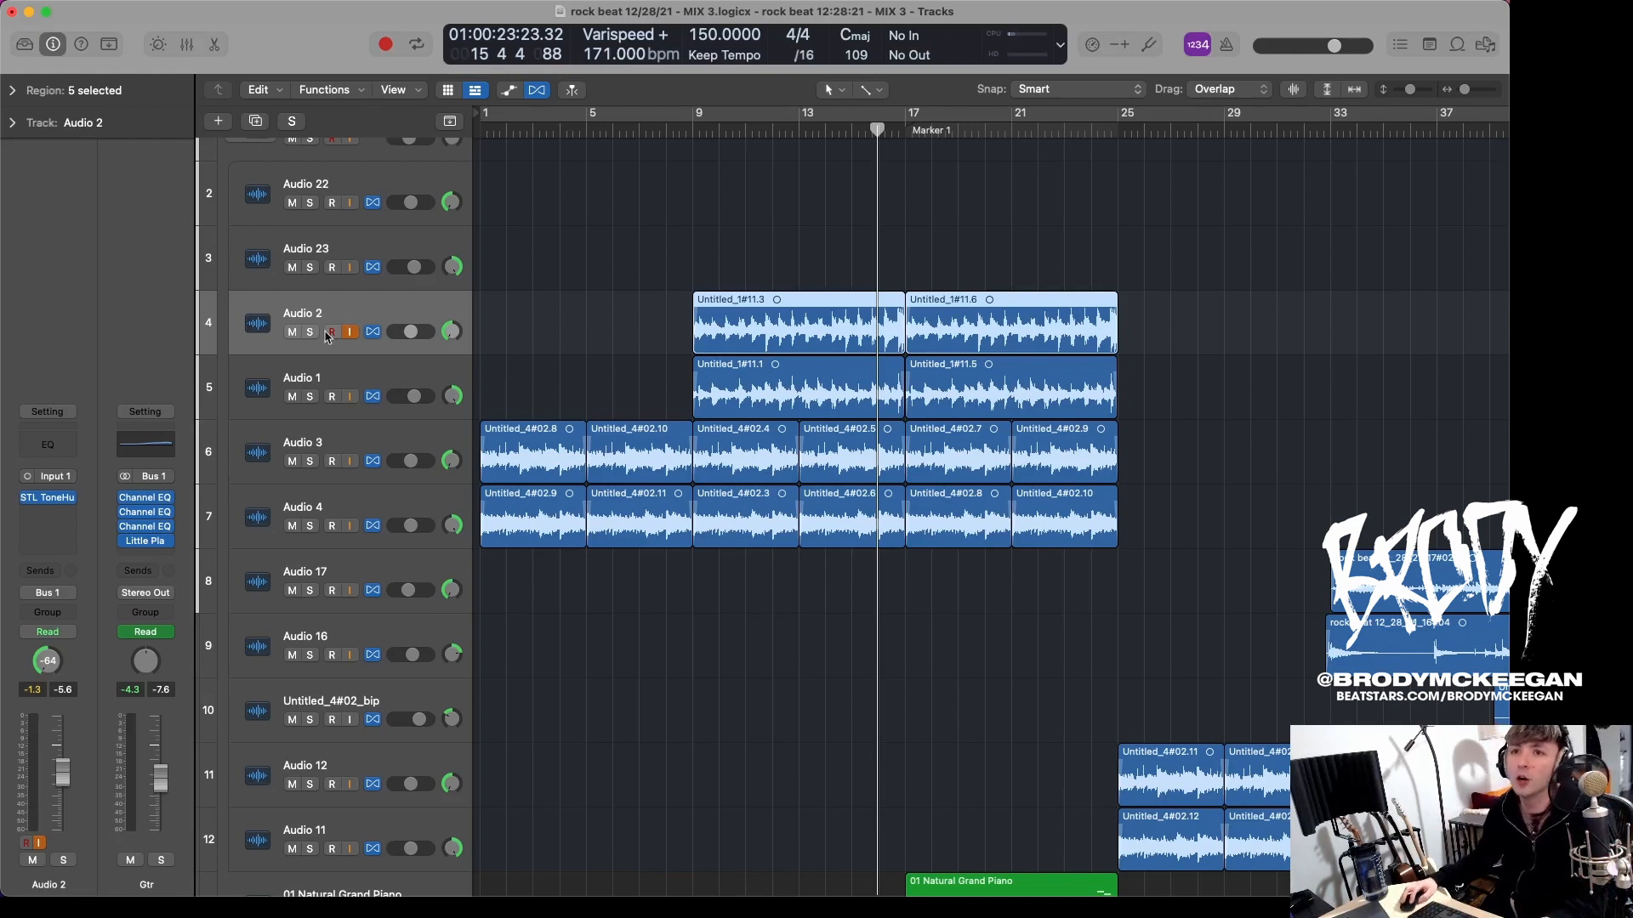
click(46, 500)
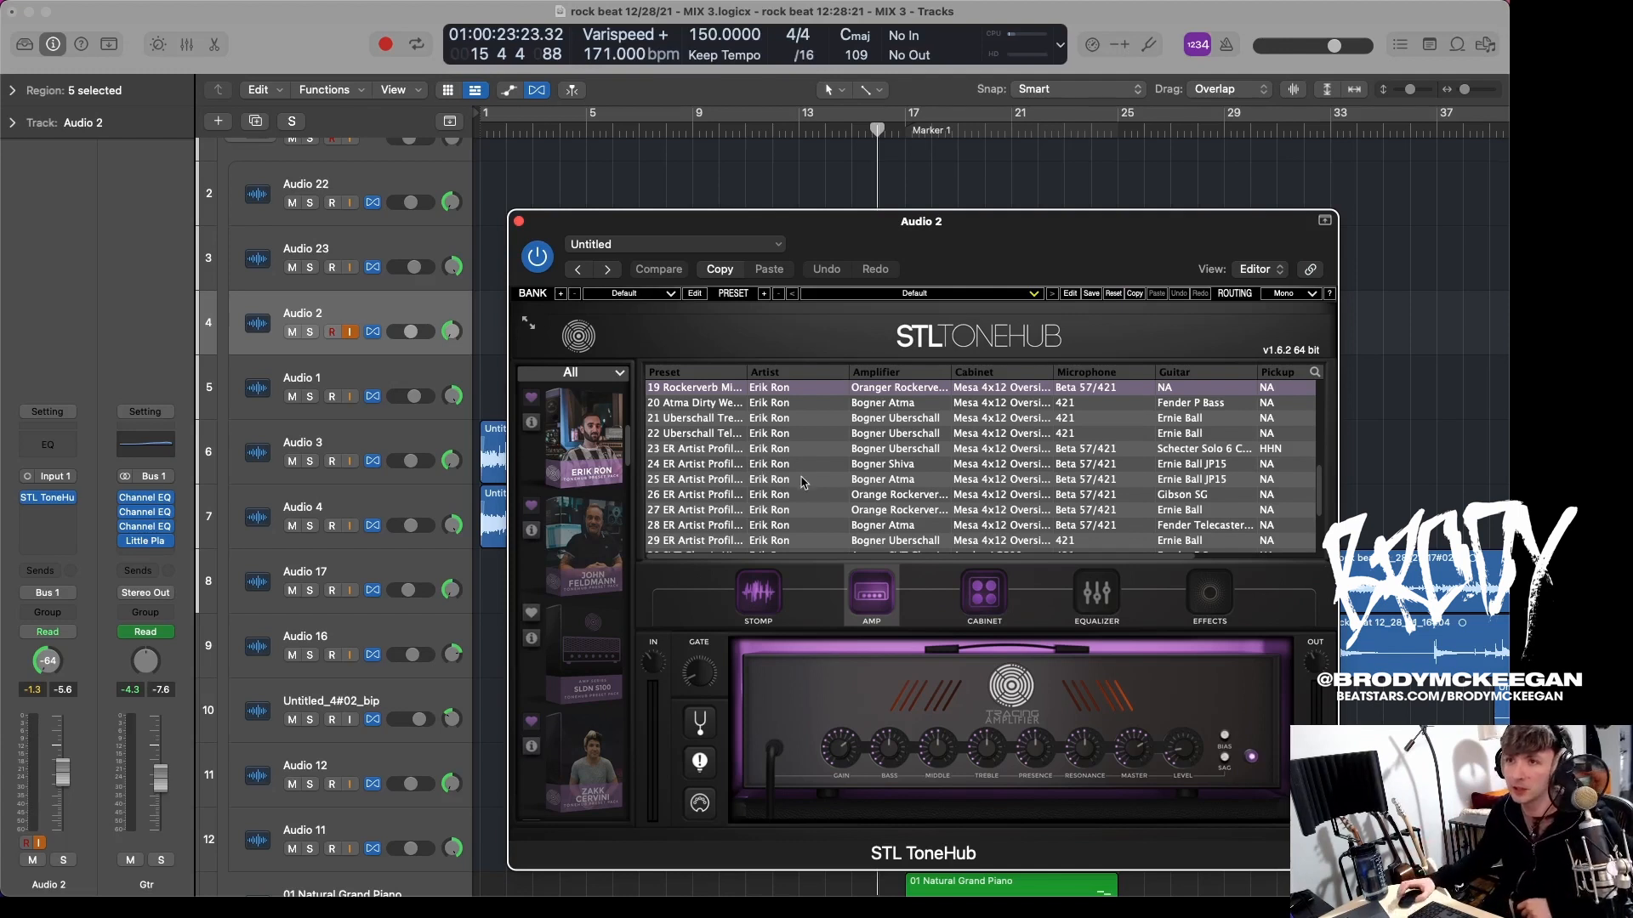
scroll(798, 479, down, 5)
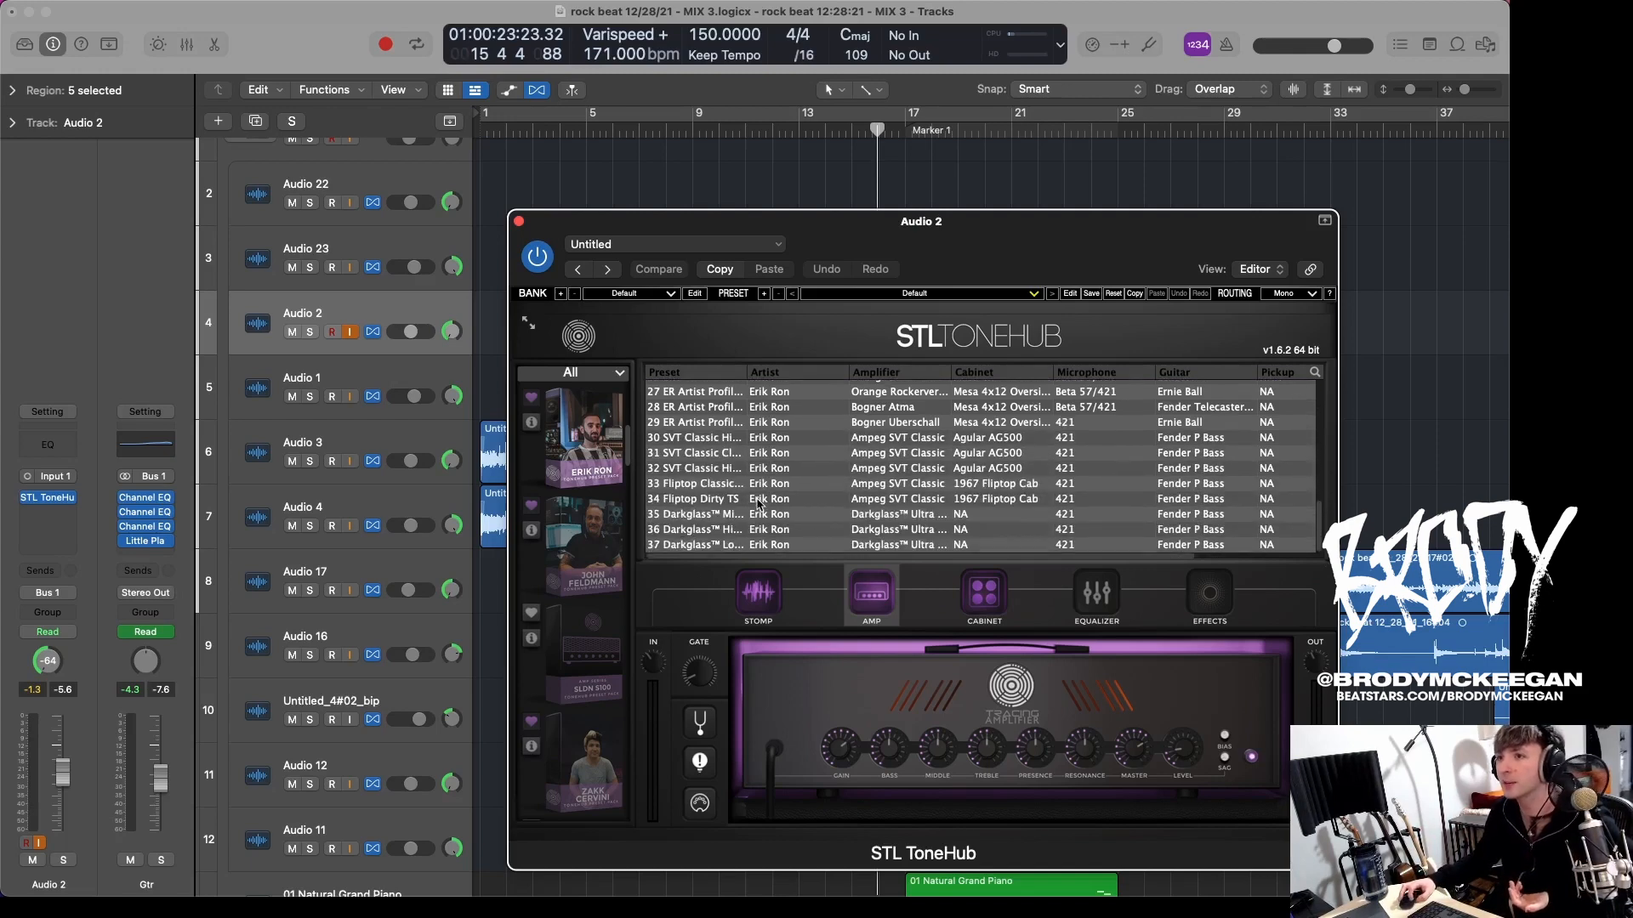
scroll(791, 459, up, 4)
scroll(782, 497, up, 5)
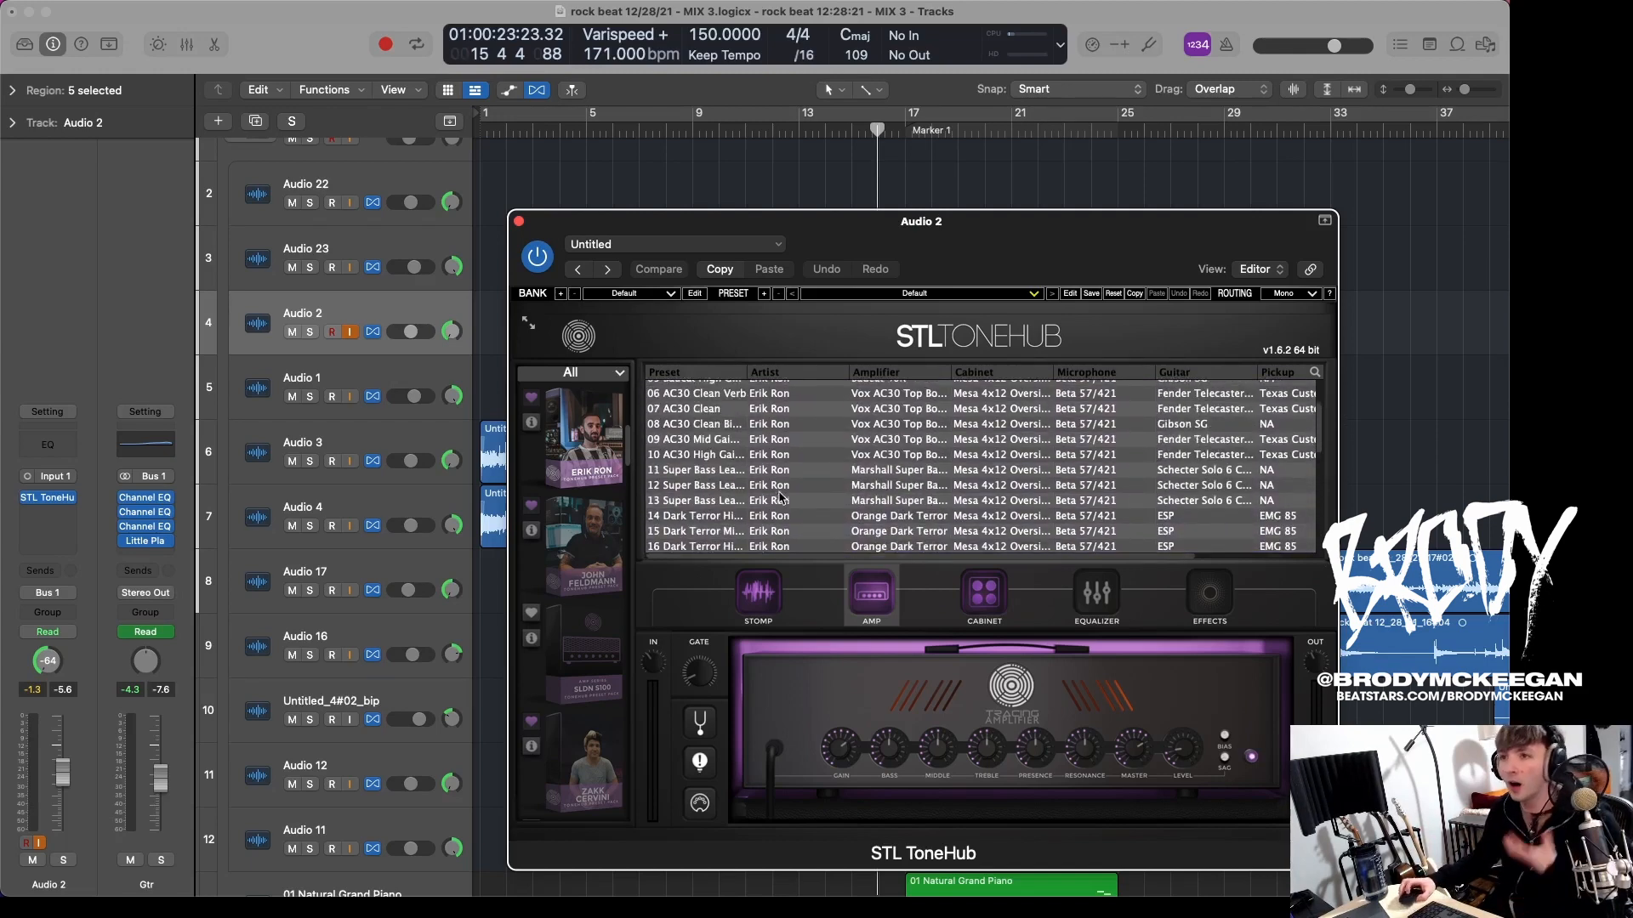
click(518, 222)
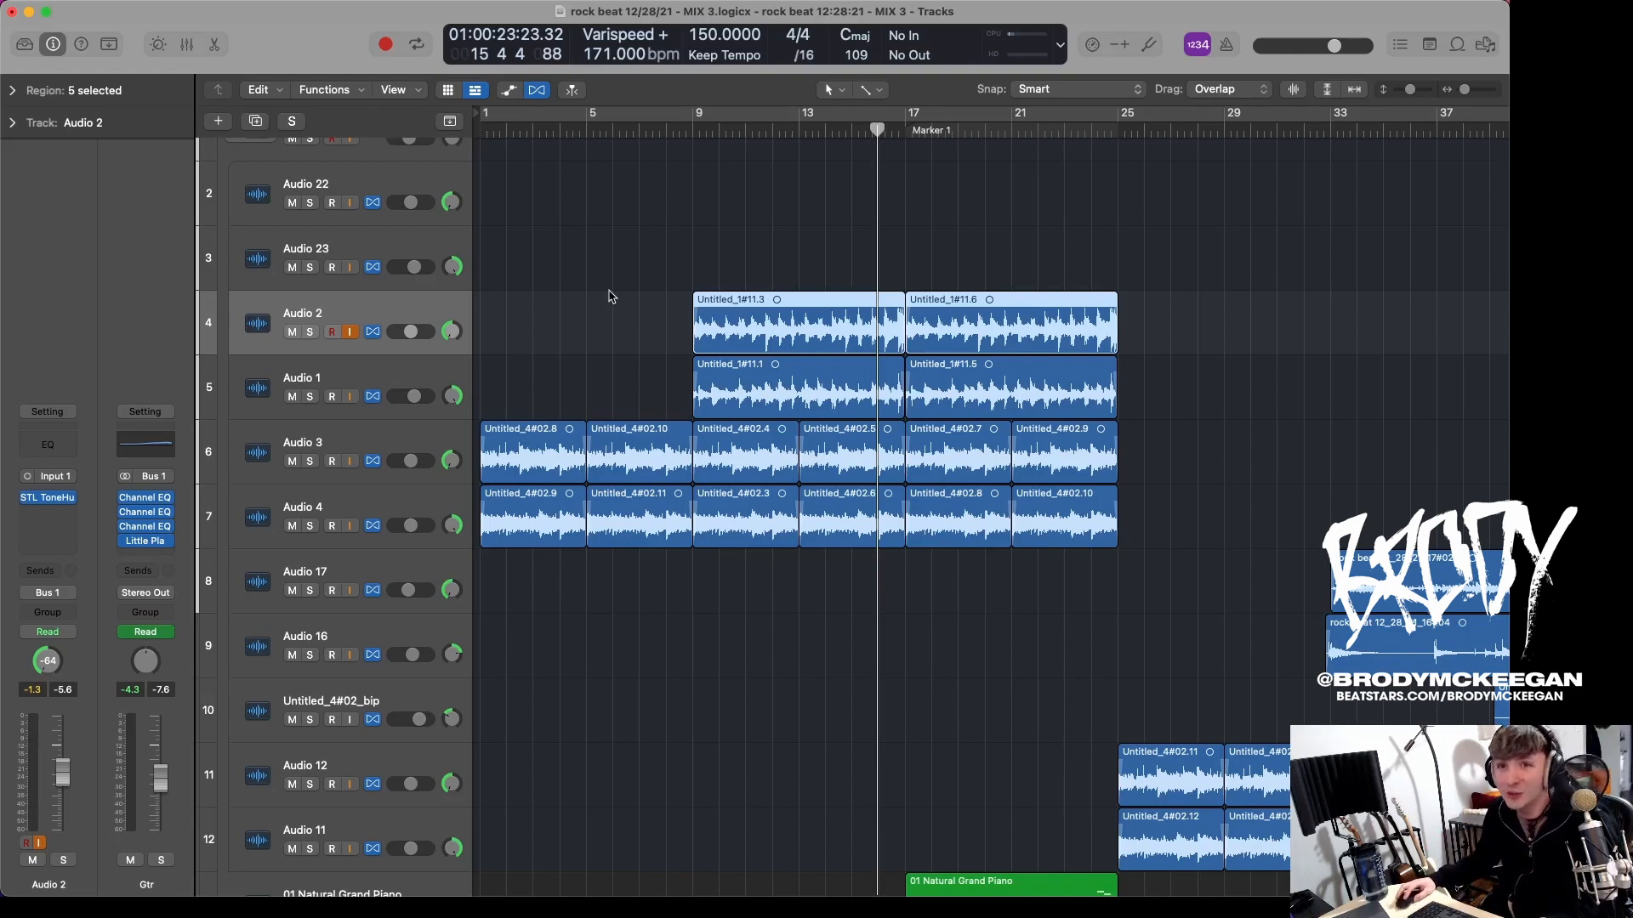
Step: Solo Audio 2 and play its selected regions from bar 9
key(super+Up)
key(super+Up)
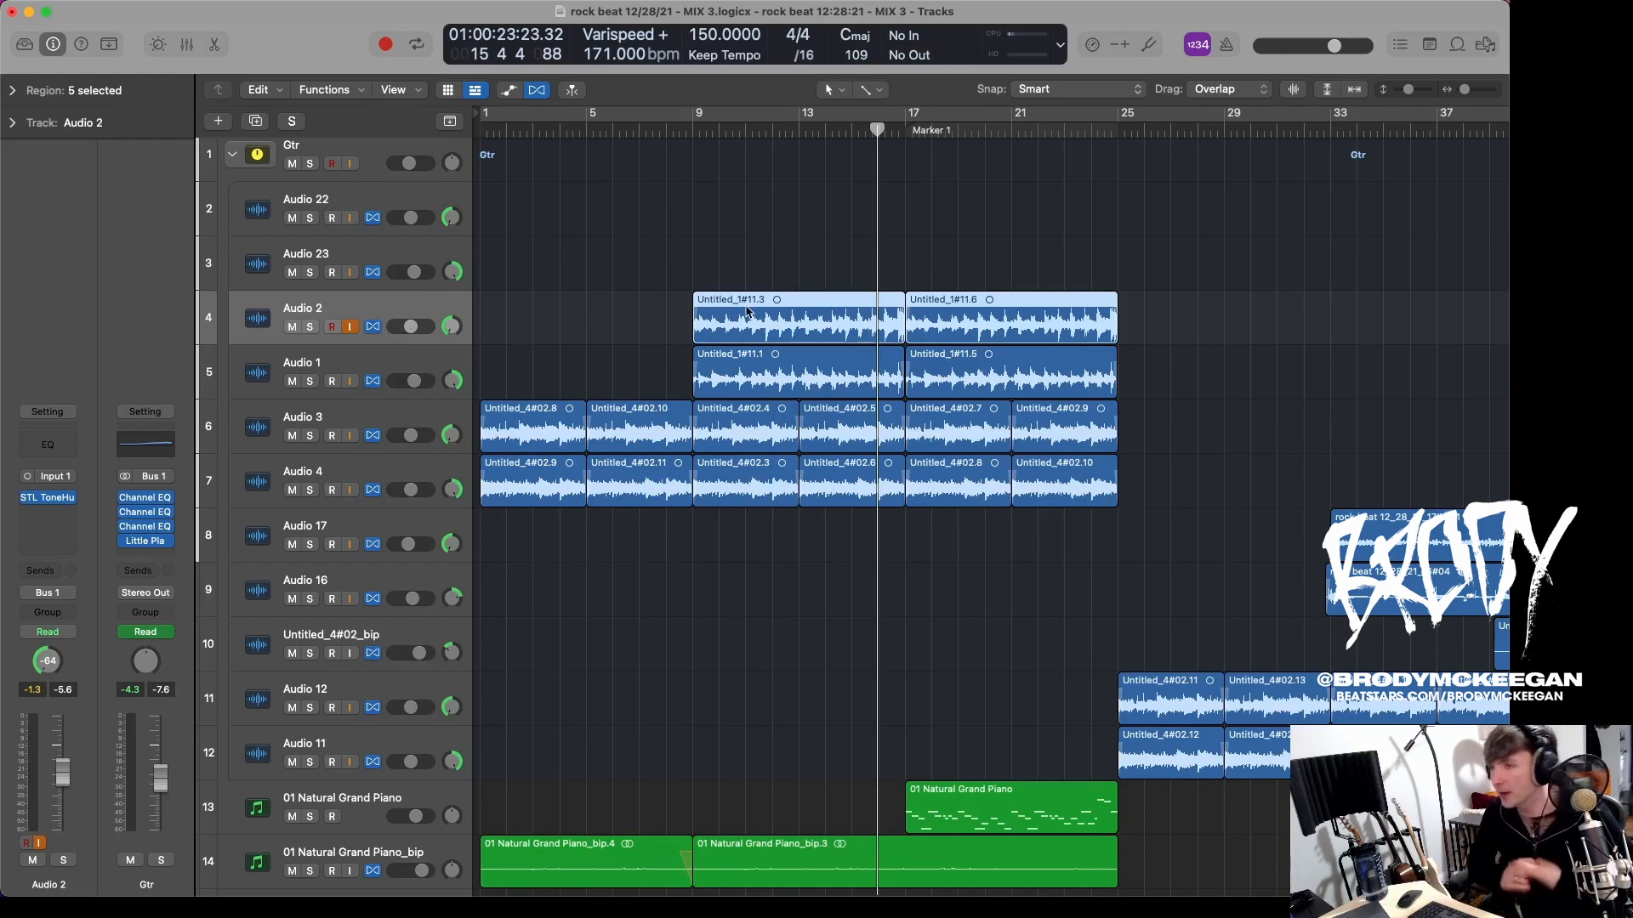
click(310, 327)
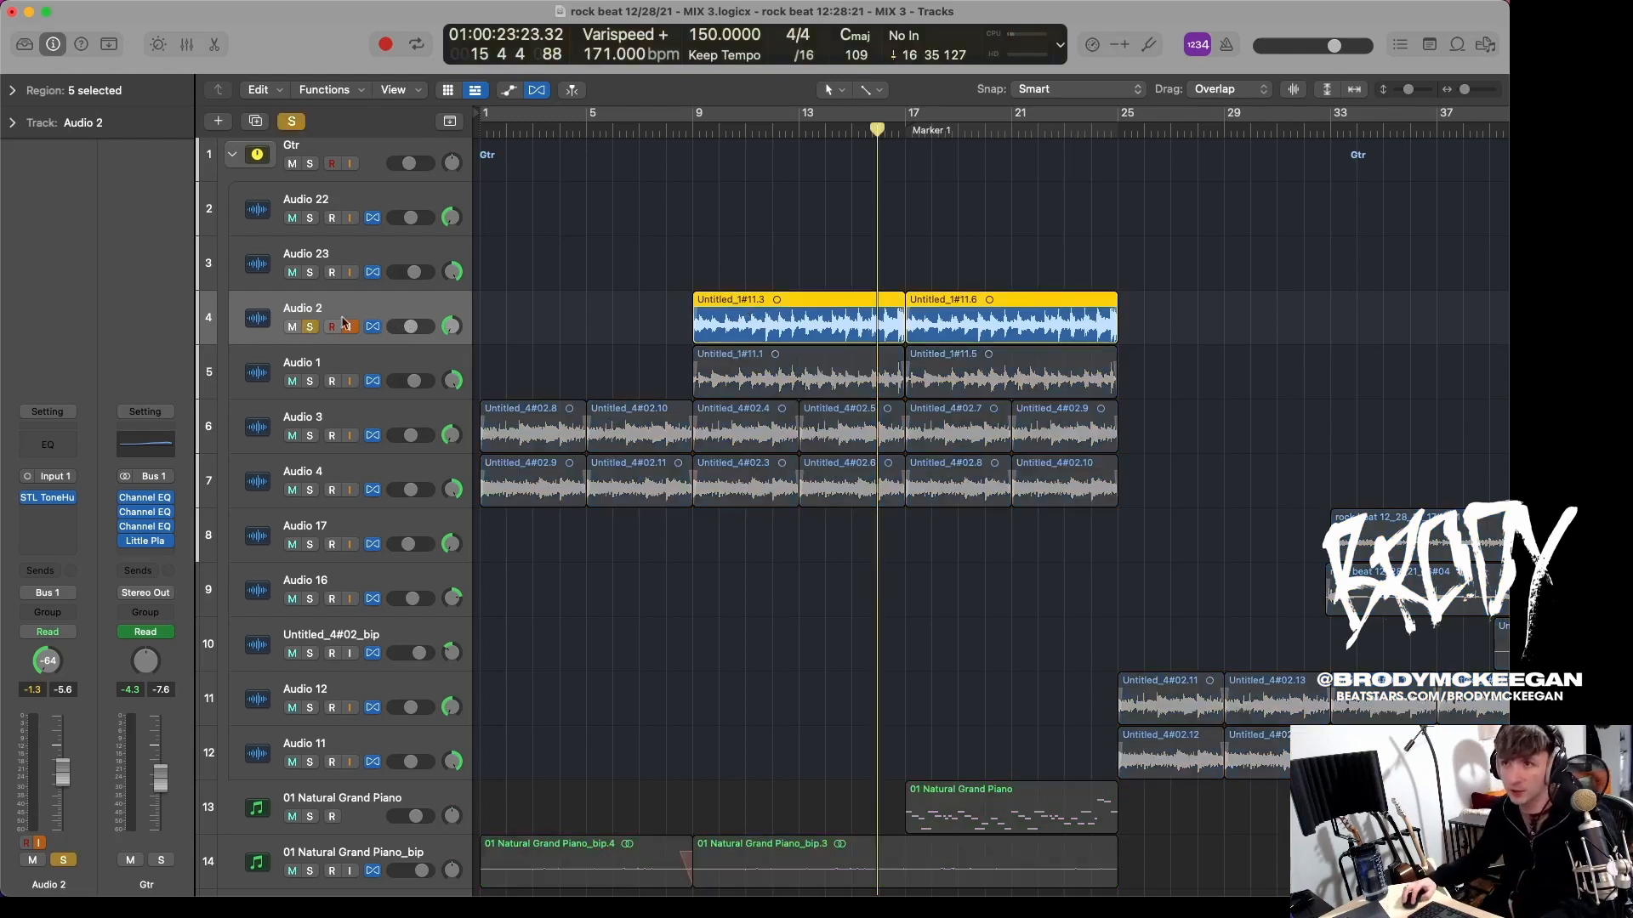
key(shift+space)
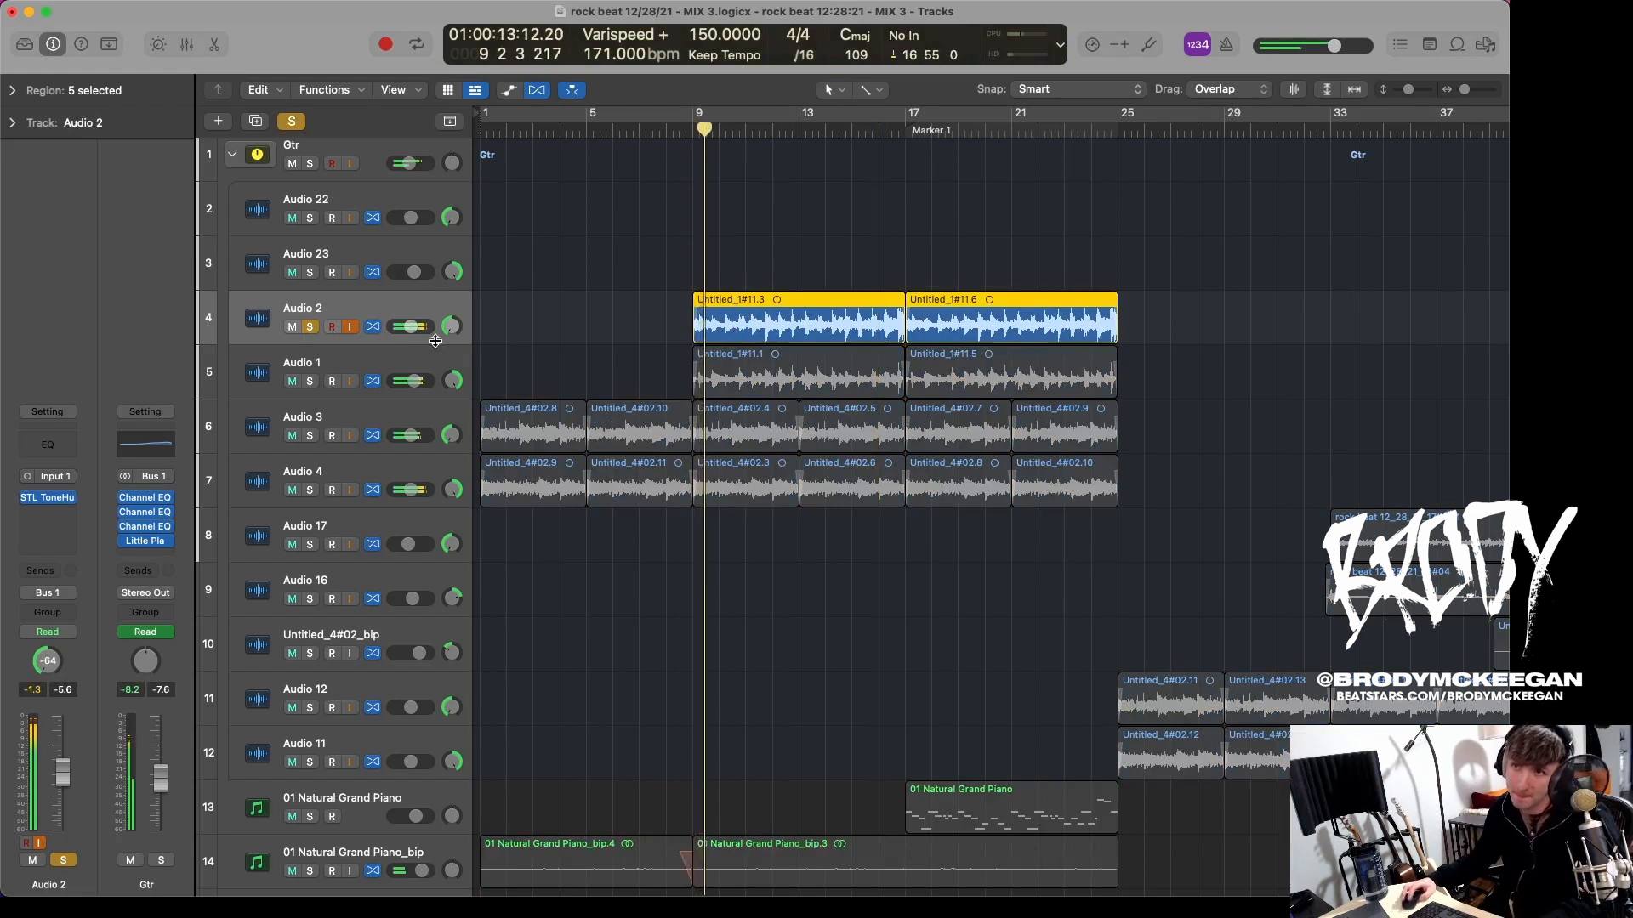
Step: Hear Audio 1 soloed alone and together with Audio 2, then stop playback and clear the region selection
click(309, 381)
click(311, 328)
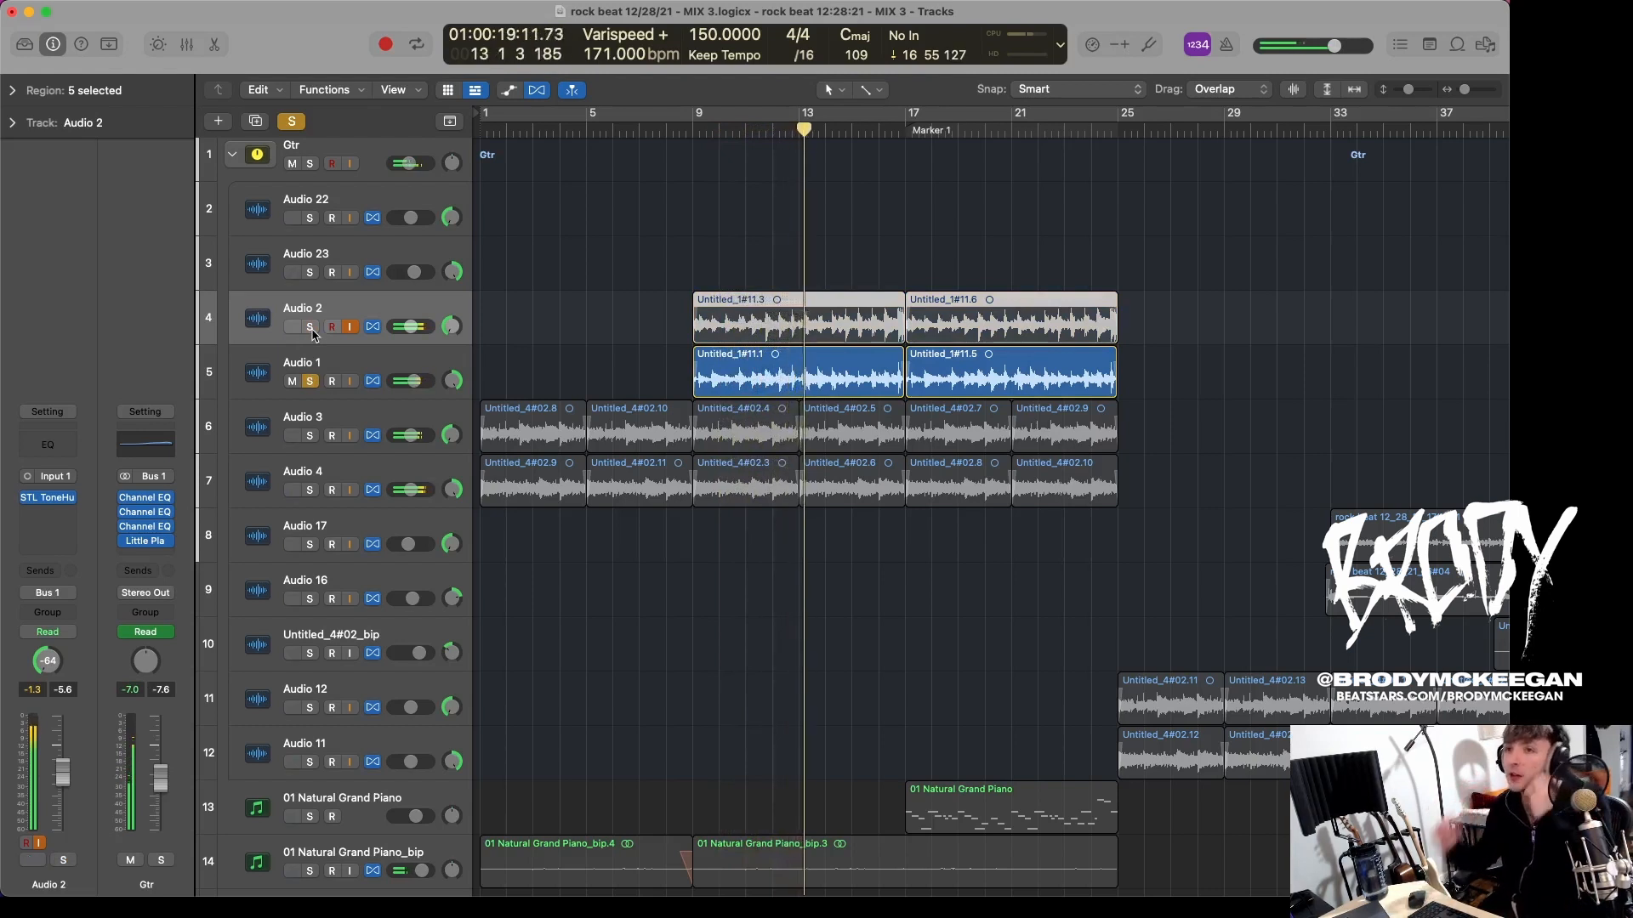
click(311, 329)
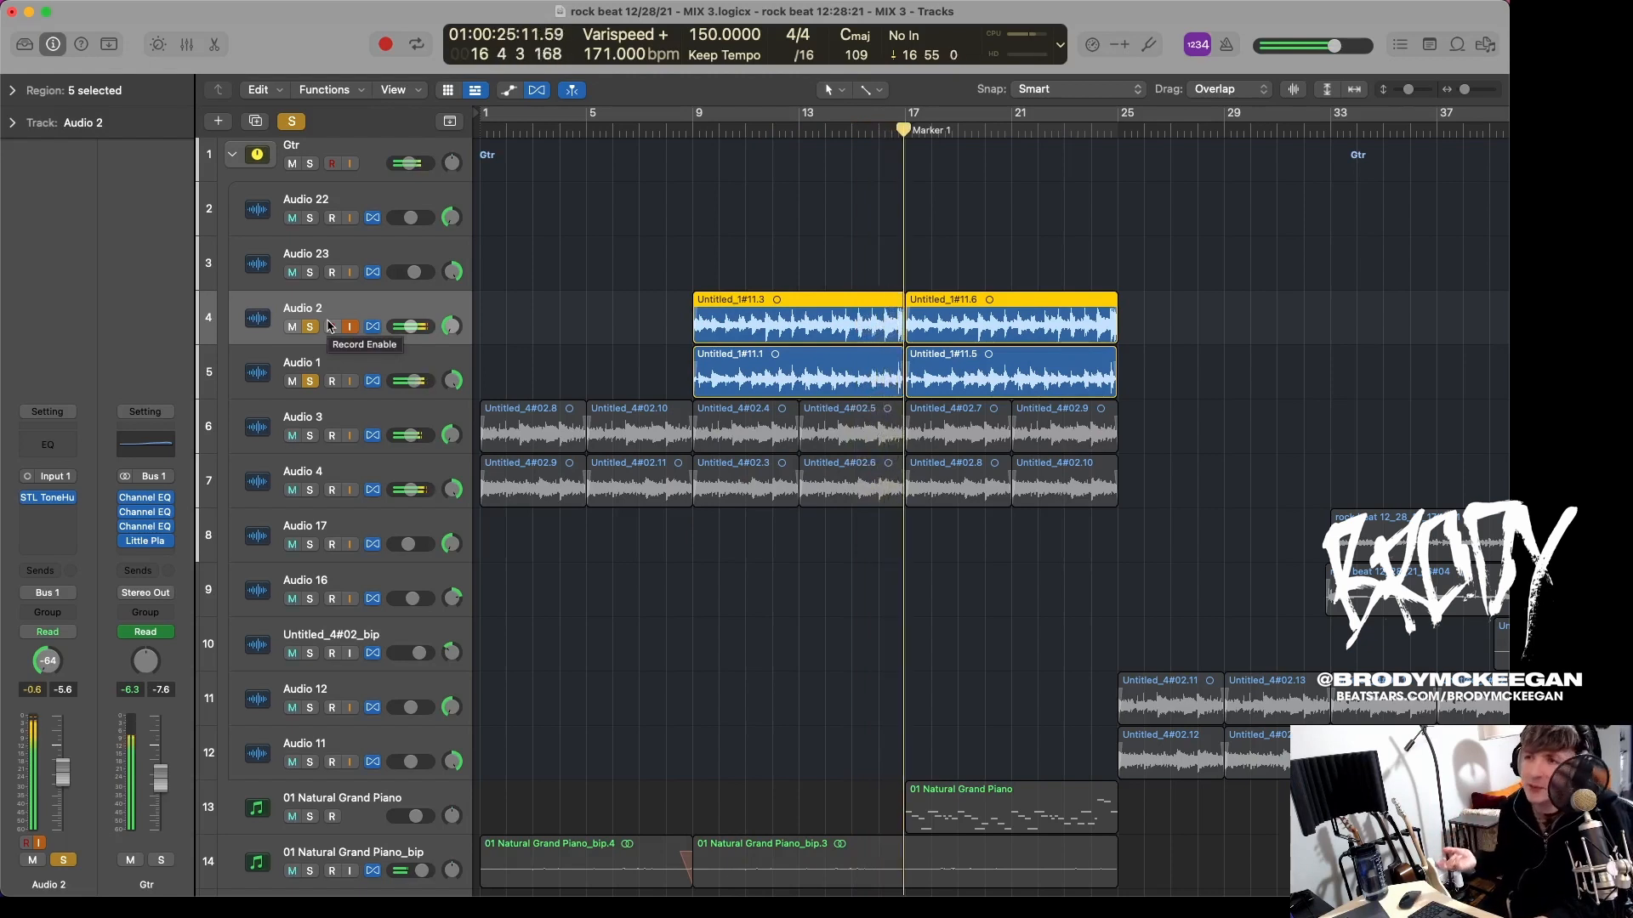
click(331, 326)
click(533, 312)
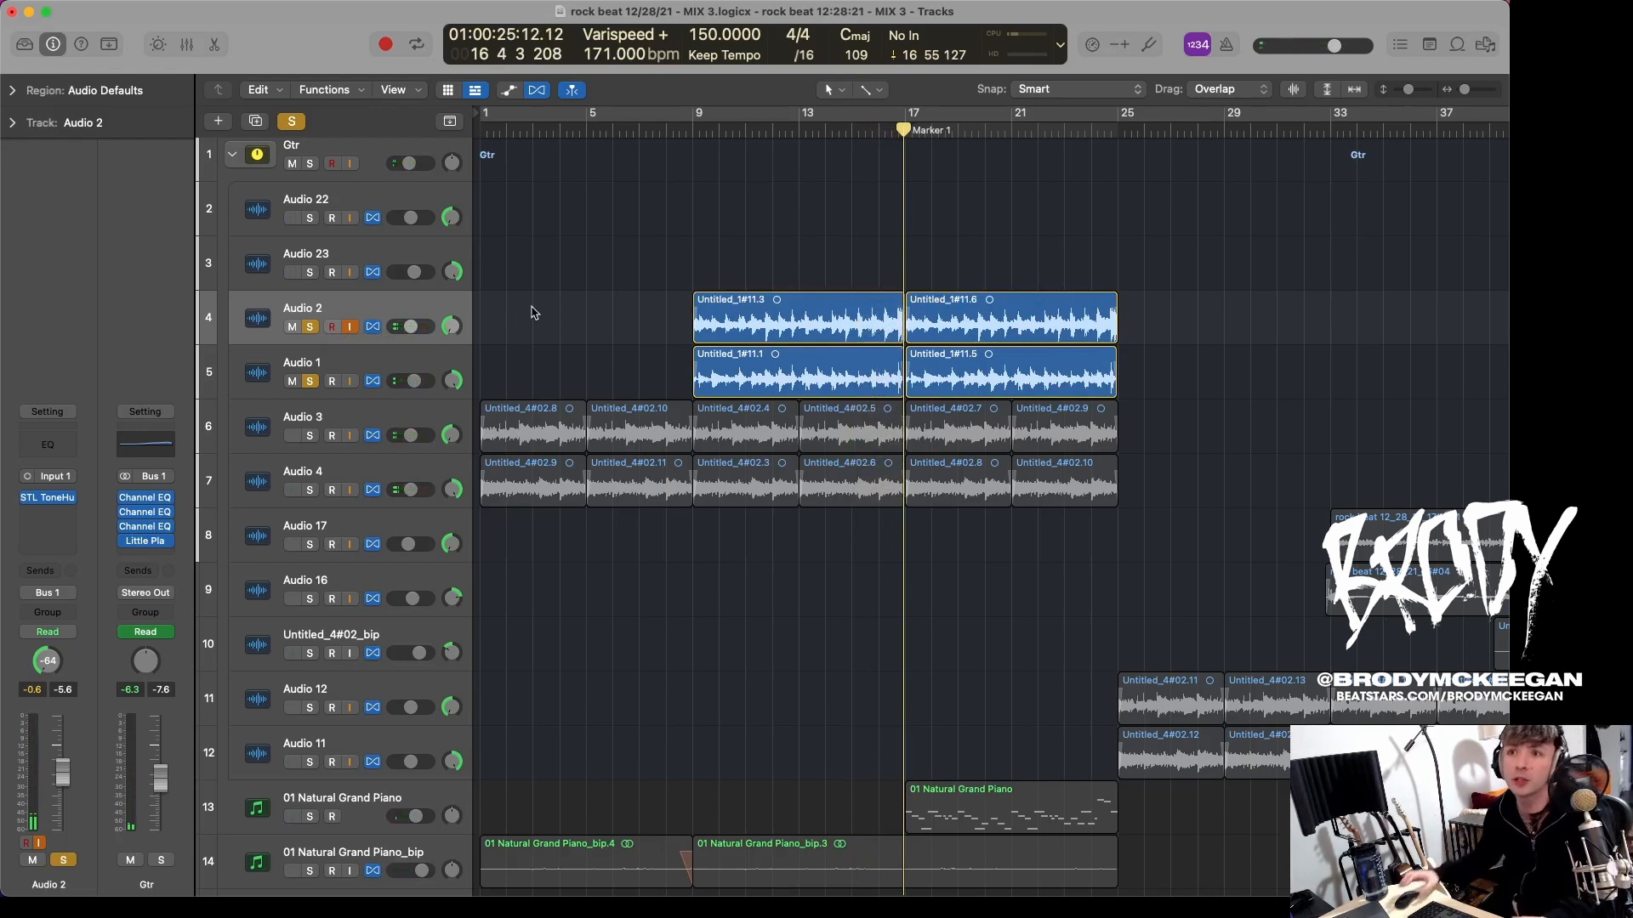
Step: Release the solos on Audio 2 and Audio 1, solo Audio 3 and Audio 4, and play from bar 17
click(311, 328)
drag(312, 431, 313, 484)
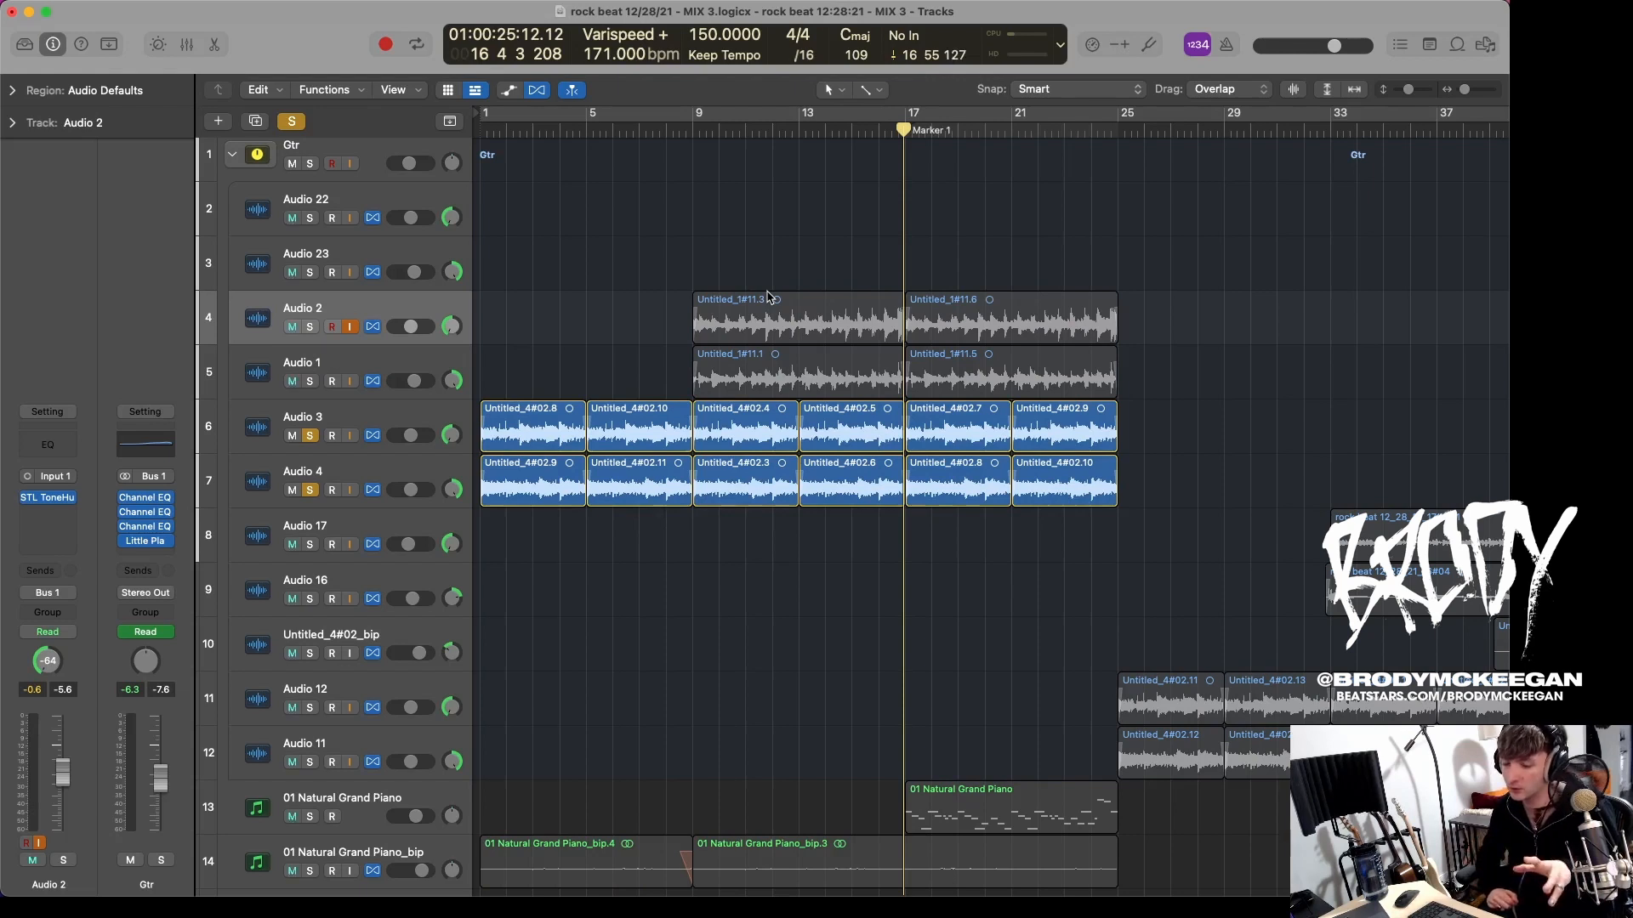
key(space)
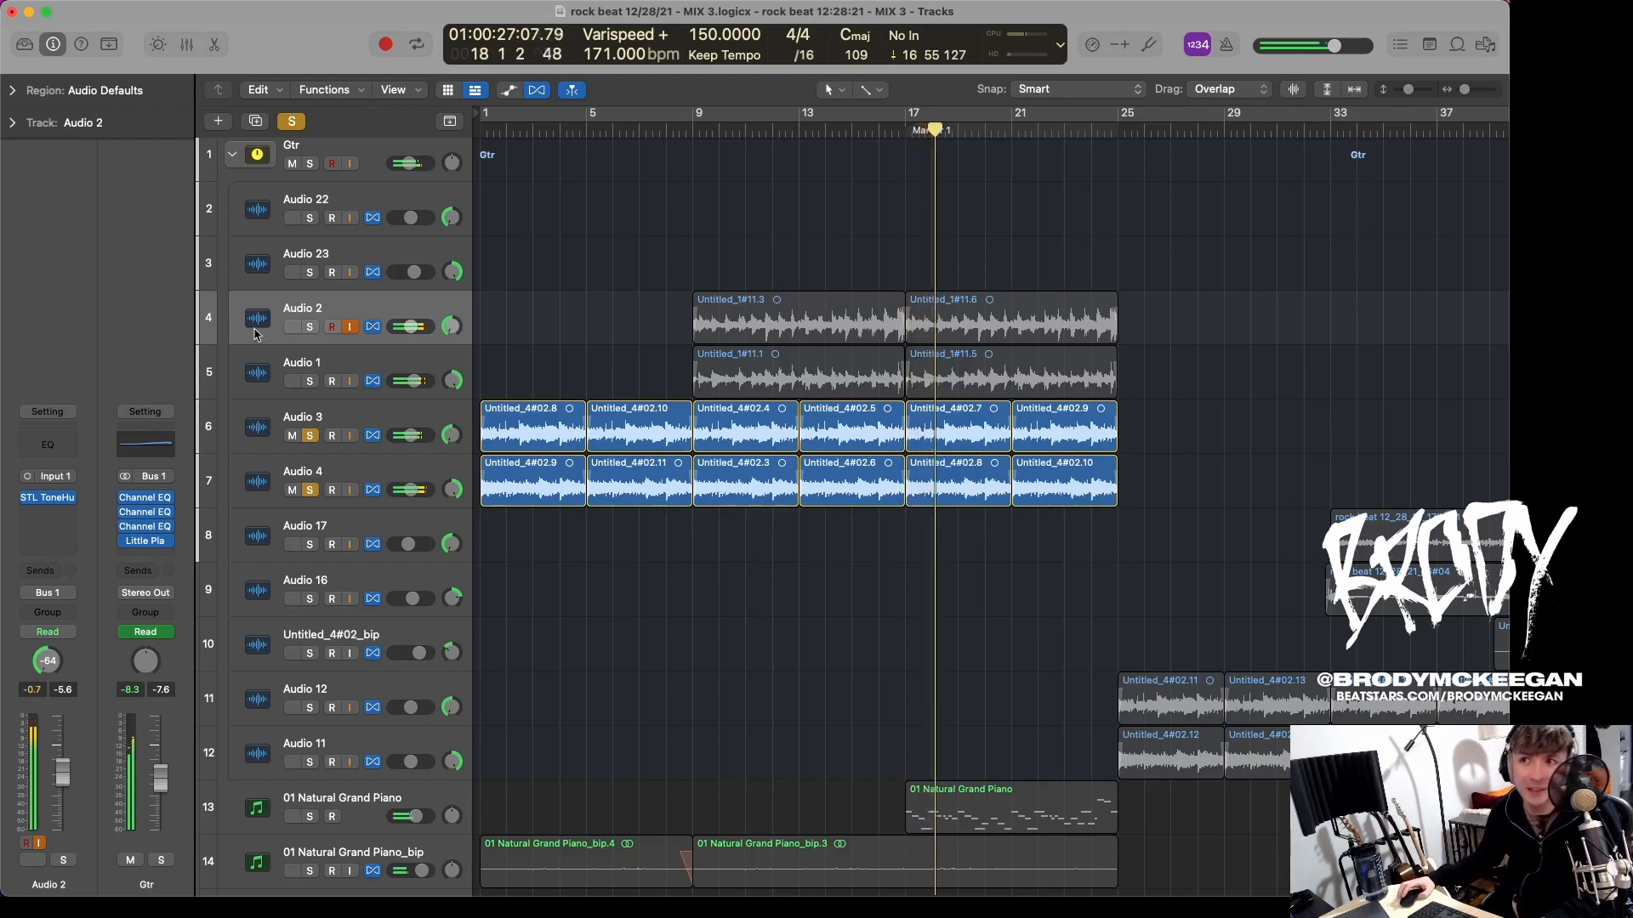
Step: Add Audio 2 and Audio 1 to the soloed guitars, then release all four solos and stop playback
click(309, 327)
click(309, 381)
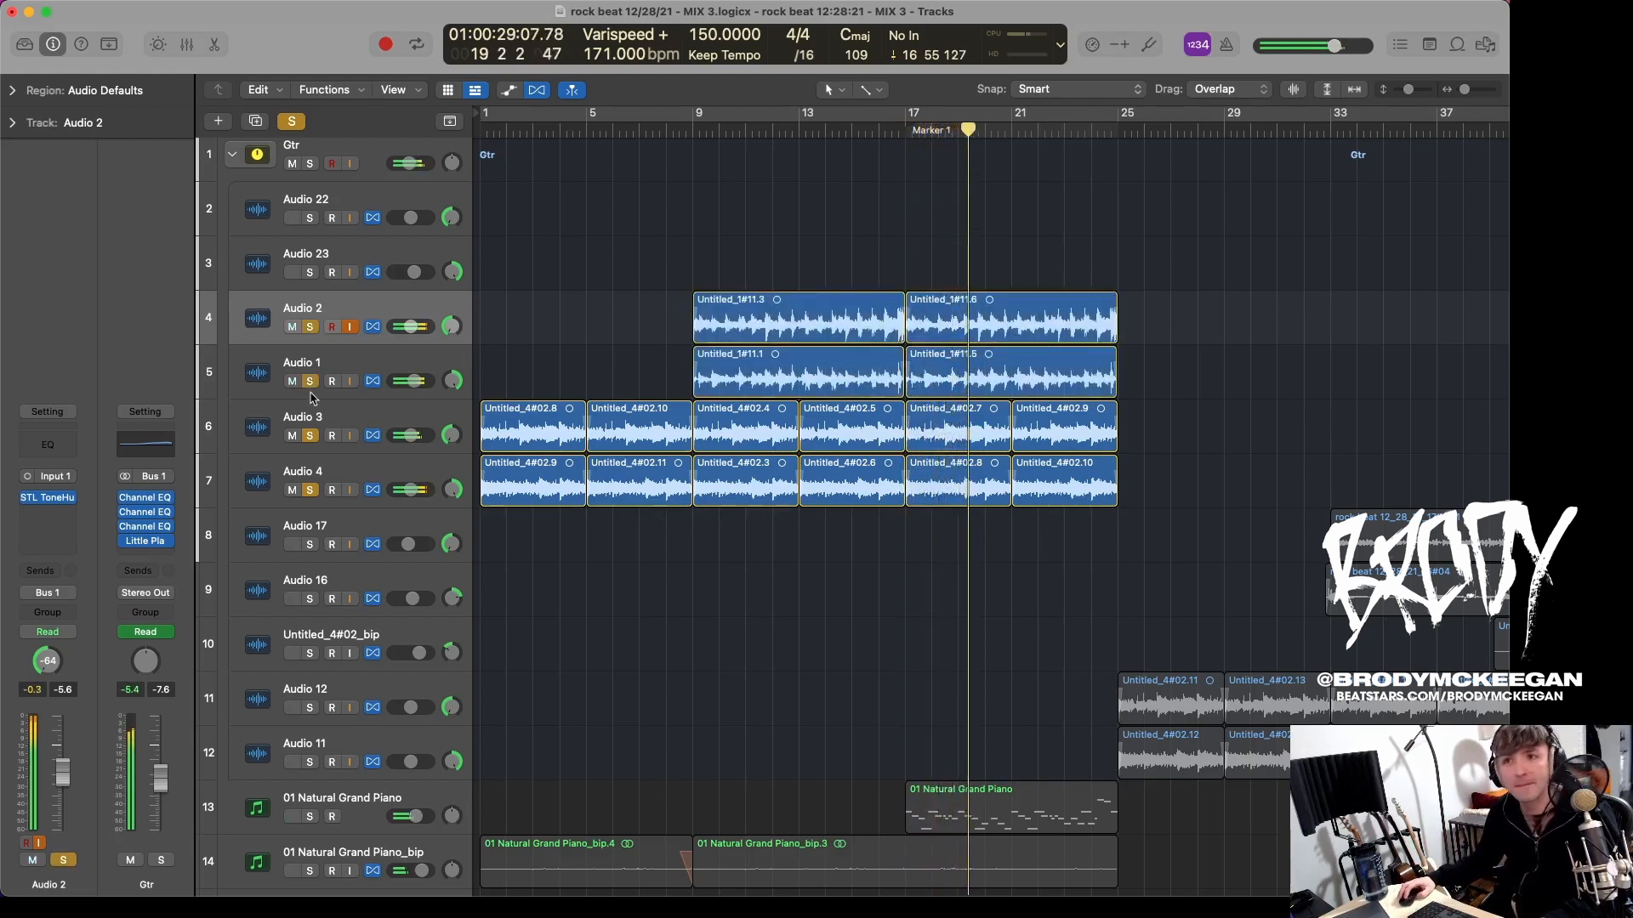
click(310, 328)
drag(312, 349, 311, 490)
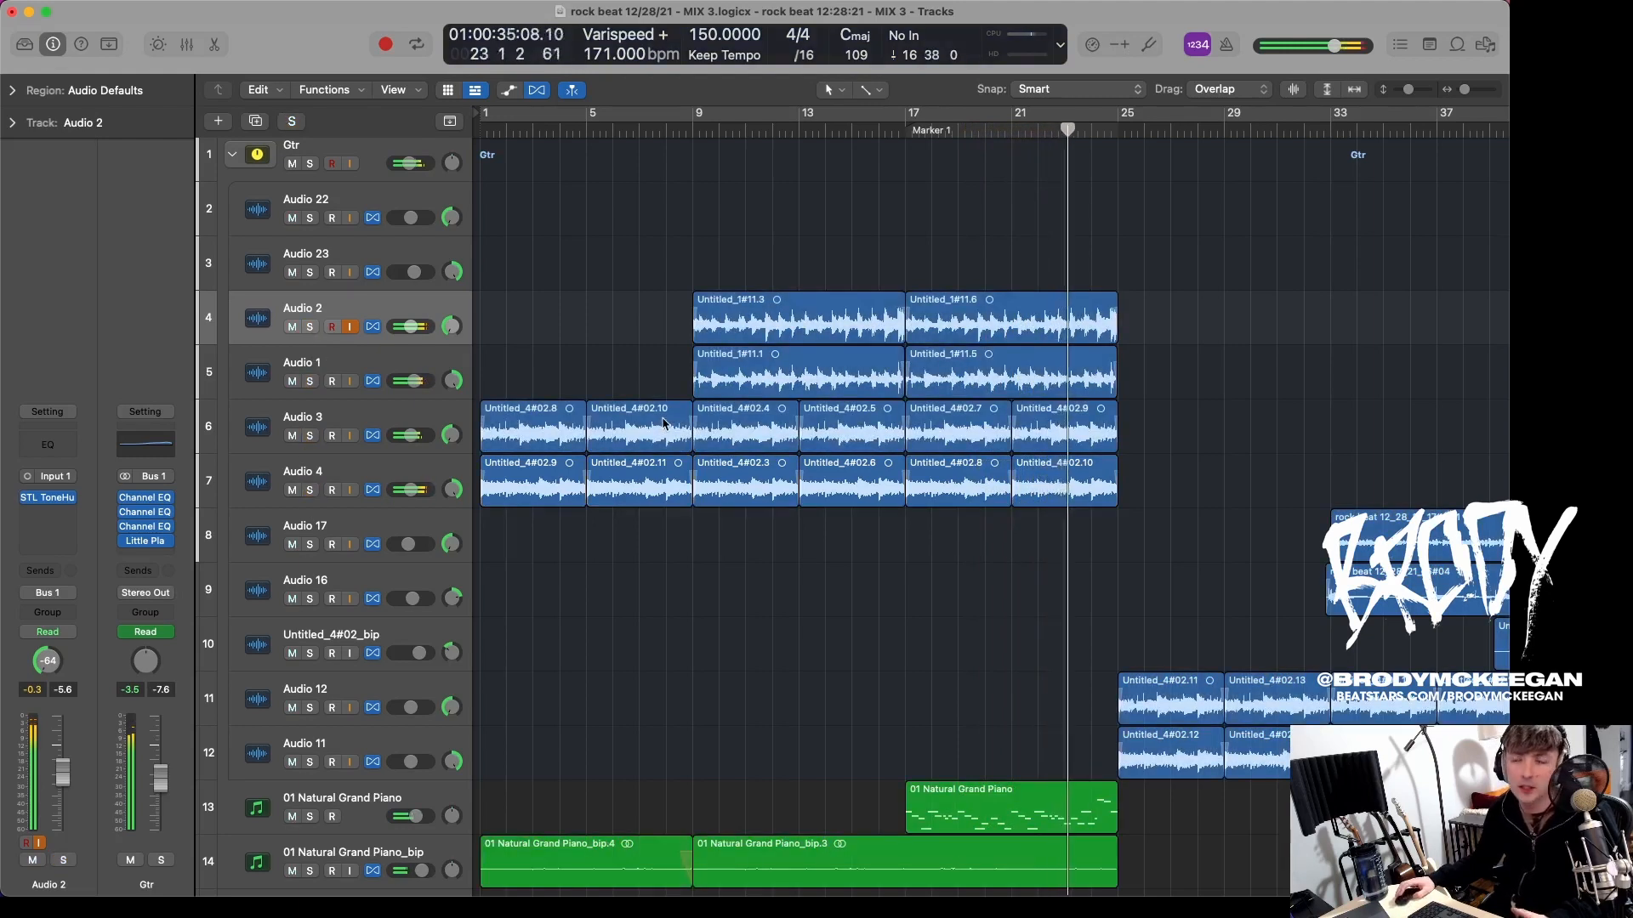
key(space)
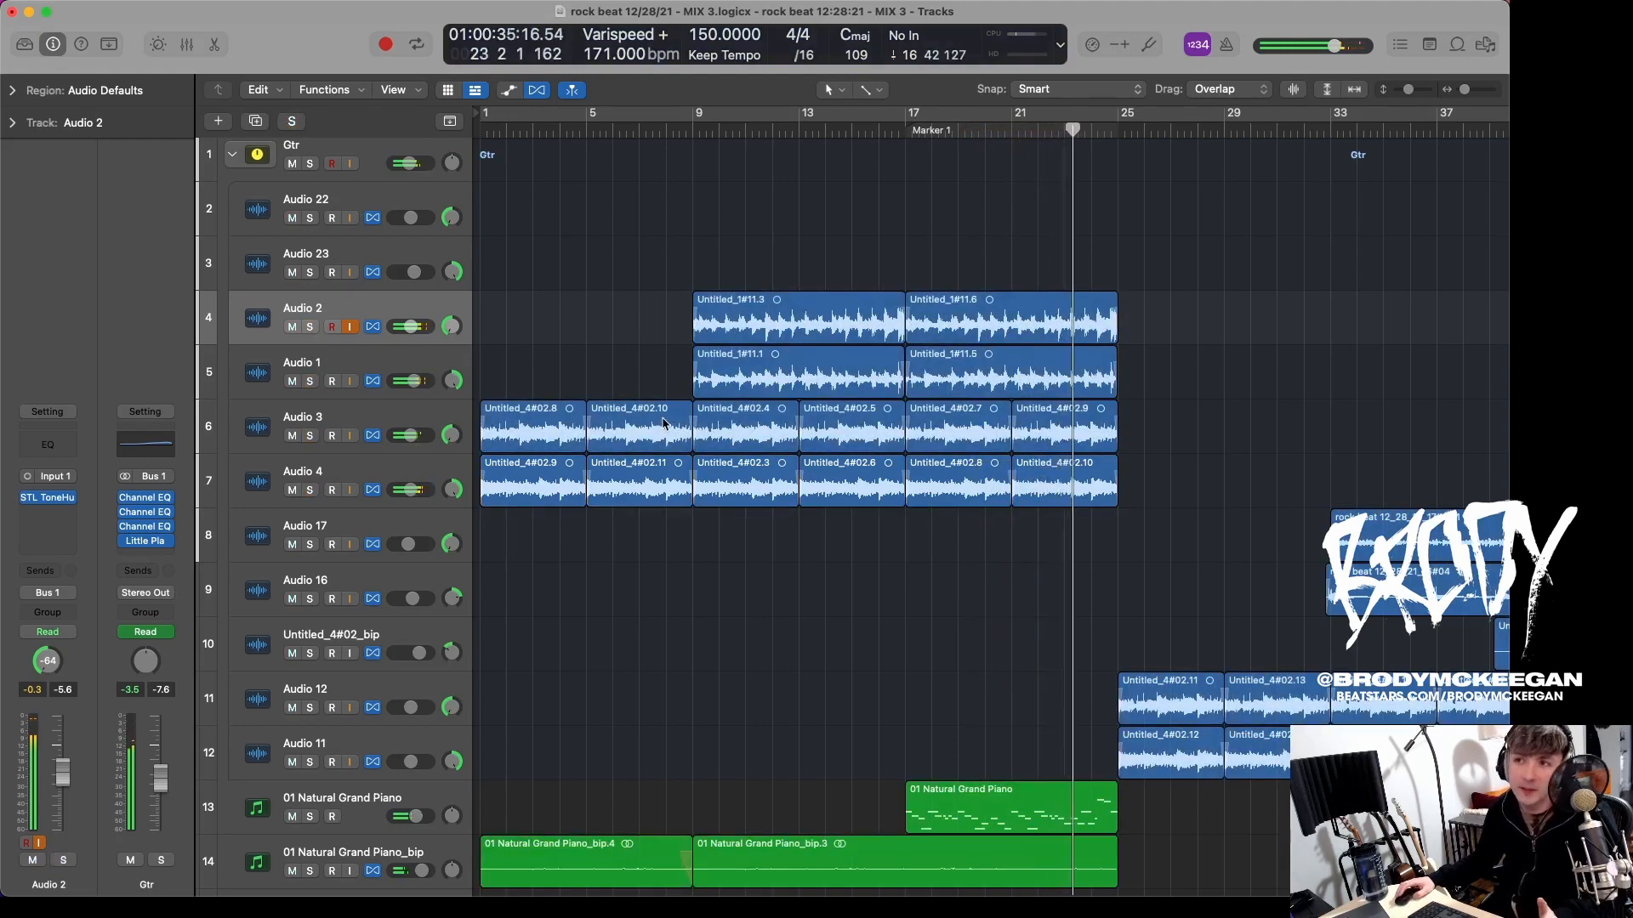
Step: Select Audio 3, solo it and play its guitar part from around bar 9
click(393, 366)
click(374, 423)
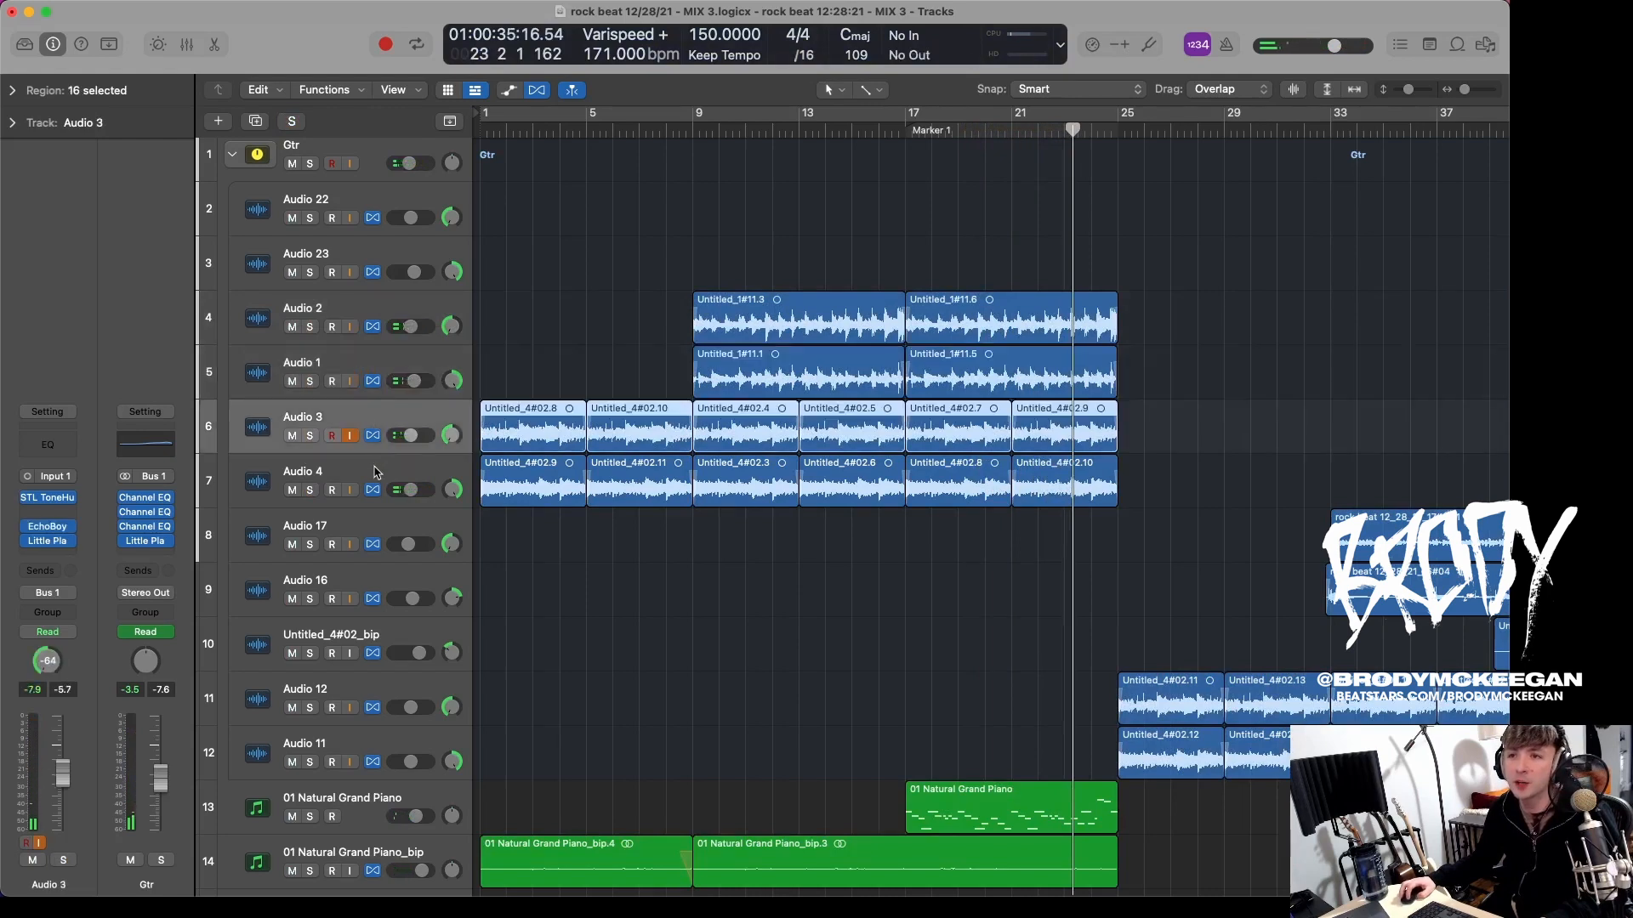
key(Down)
click(310, 436)
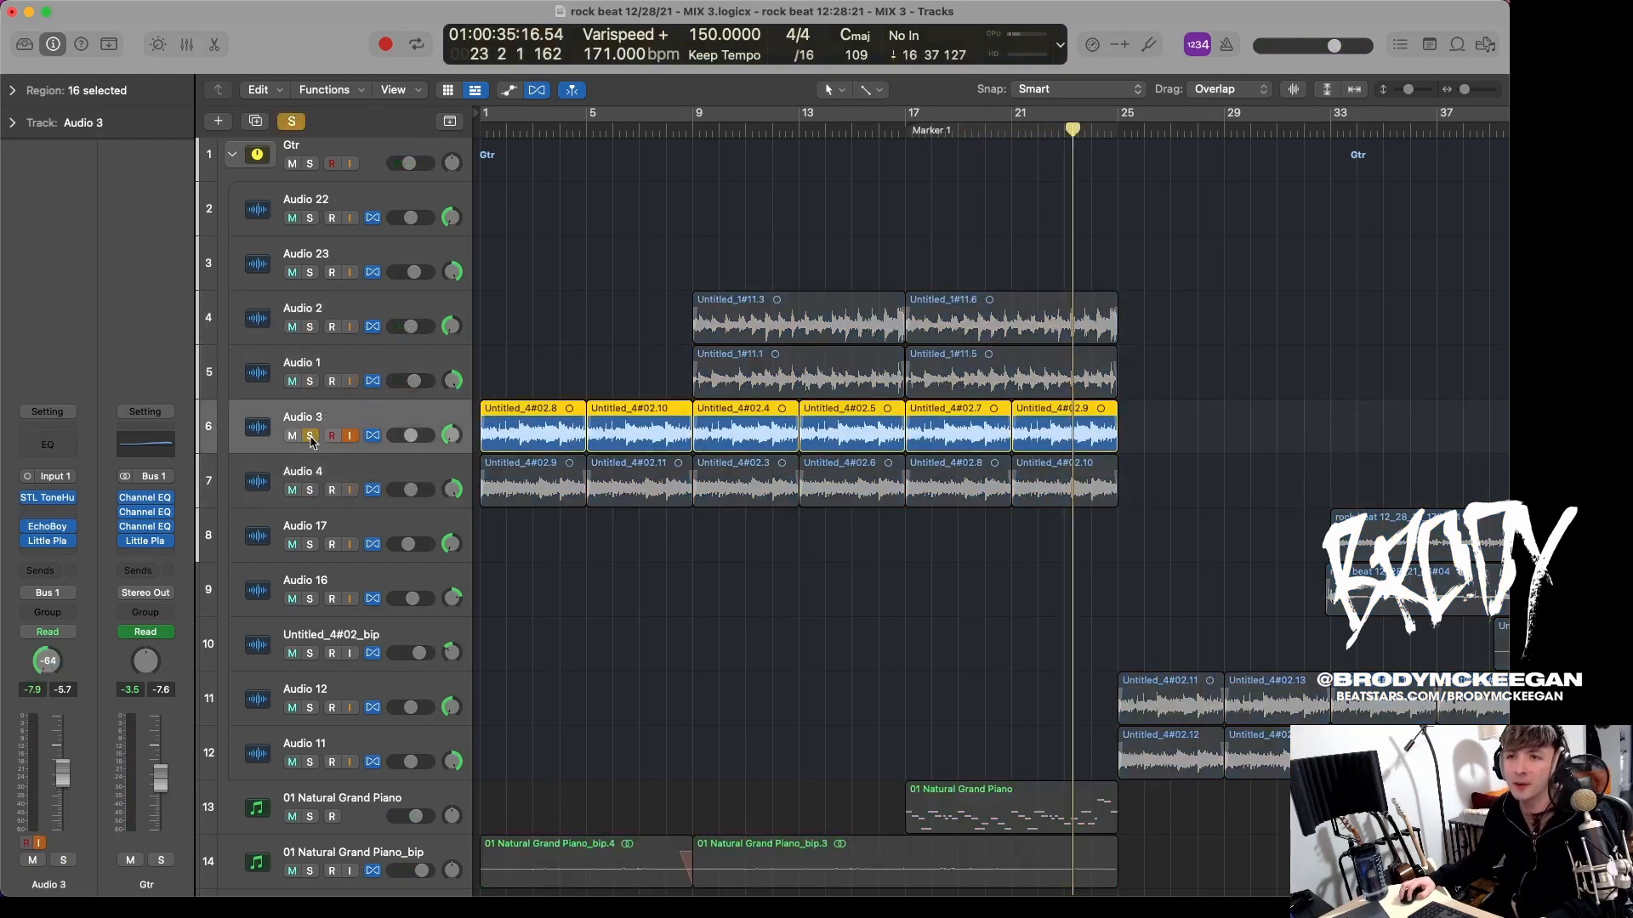
key(space)
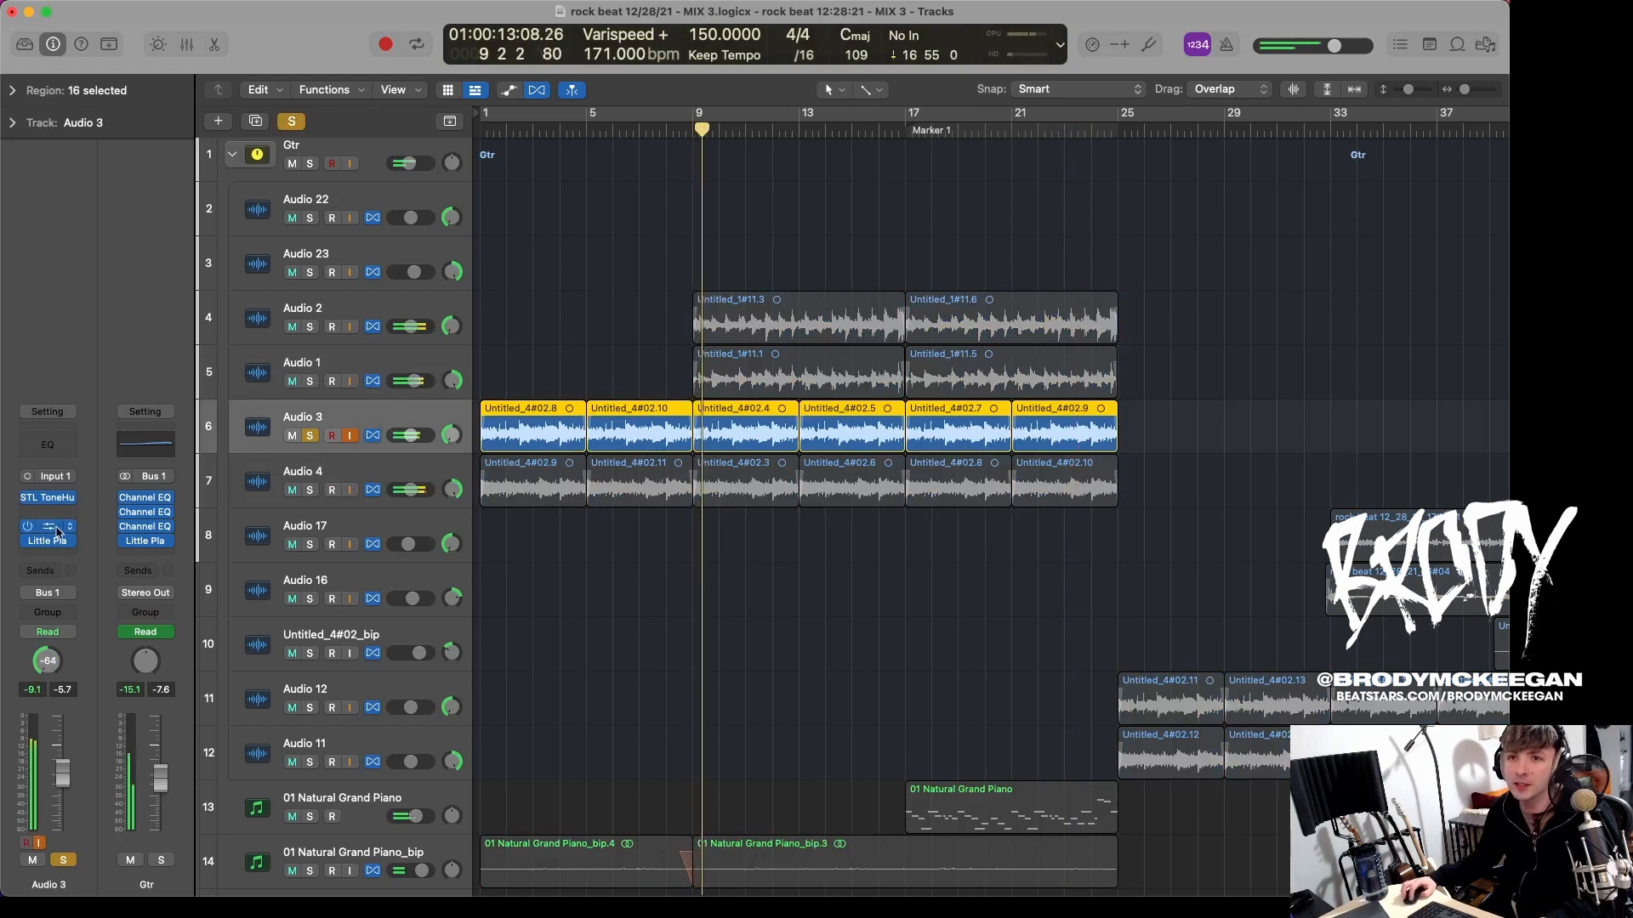
Step: Open the EchoBoy and Little Plate plug-ins on Audio 3 to view their settings, then close both
click(48, 527)
click(48, 541)
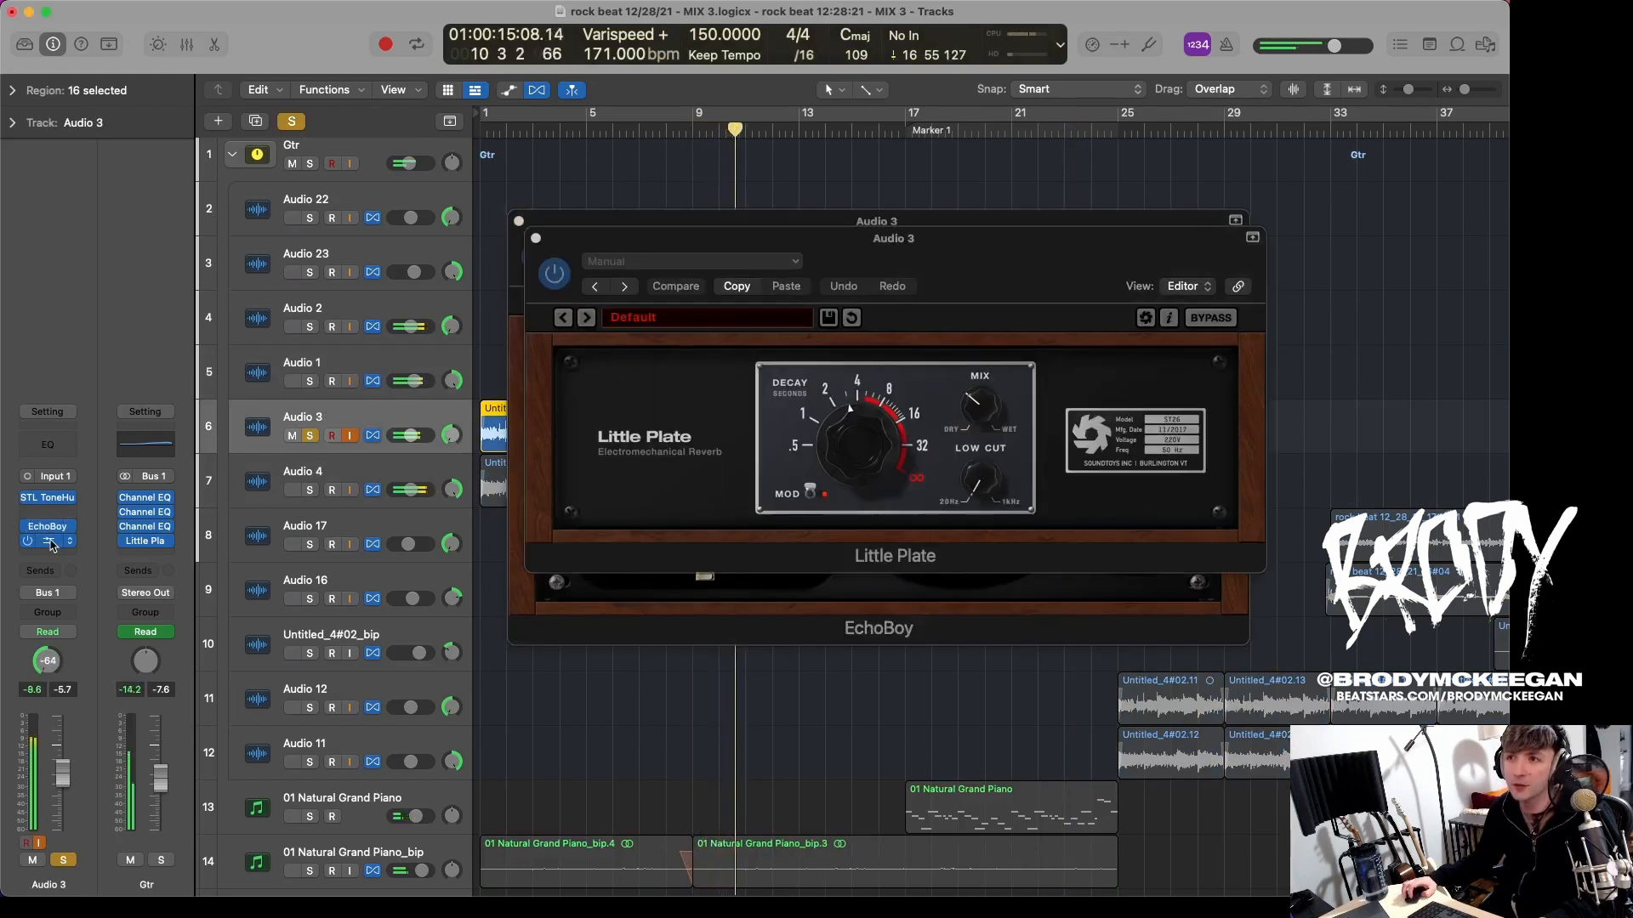
drag(873, 284, 918, 309)
click(645, 303)
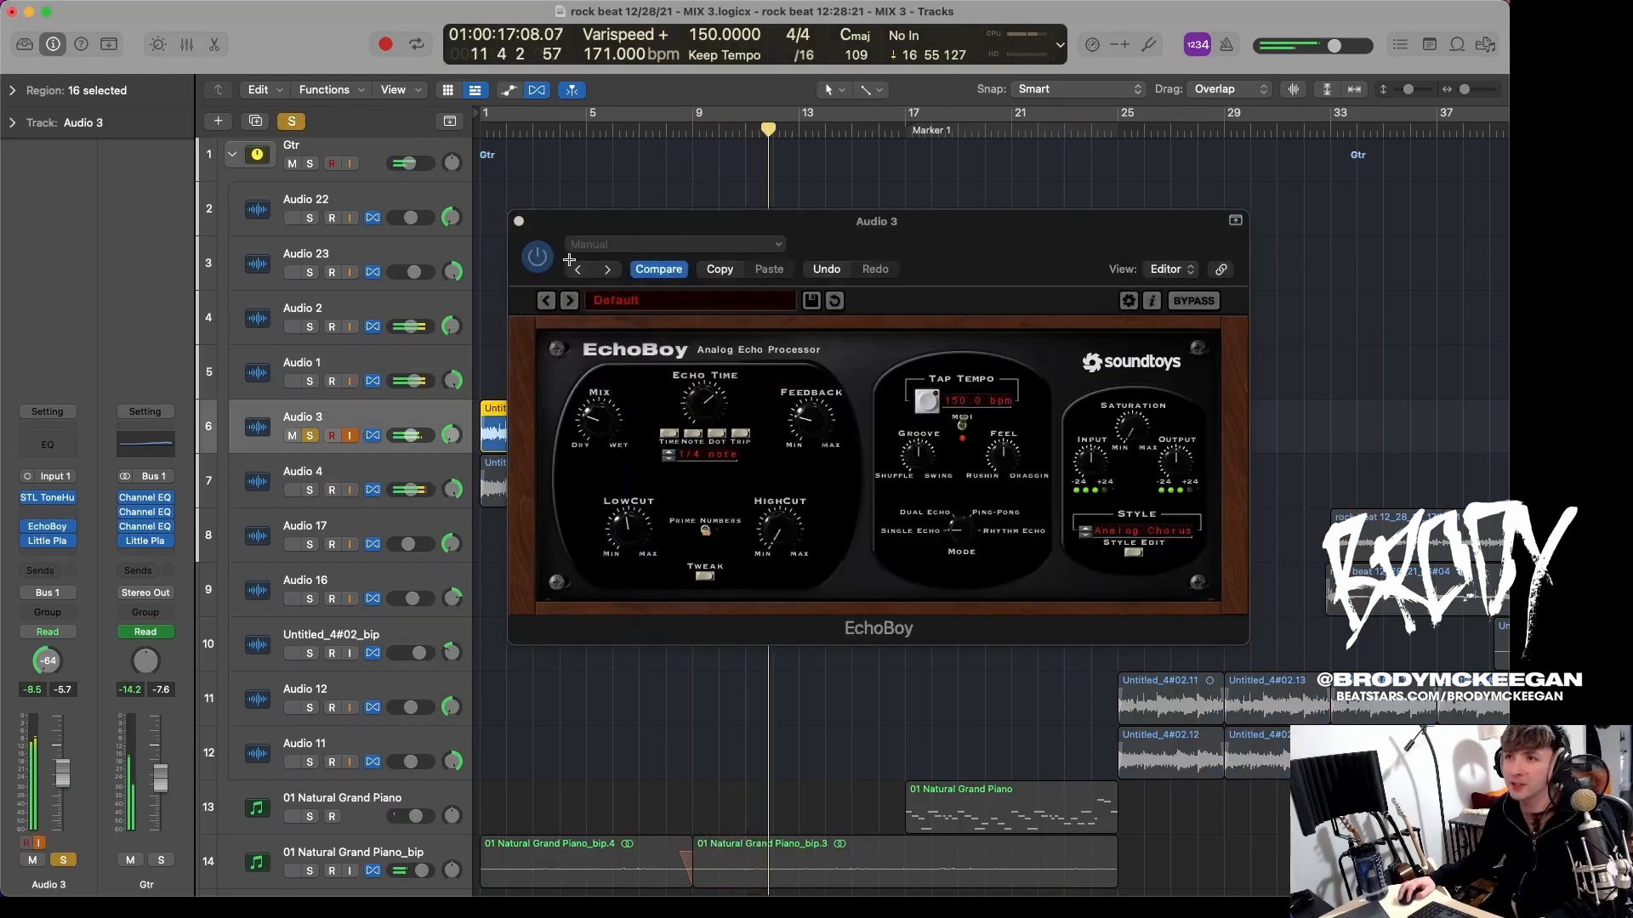
click(518, 221)
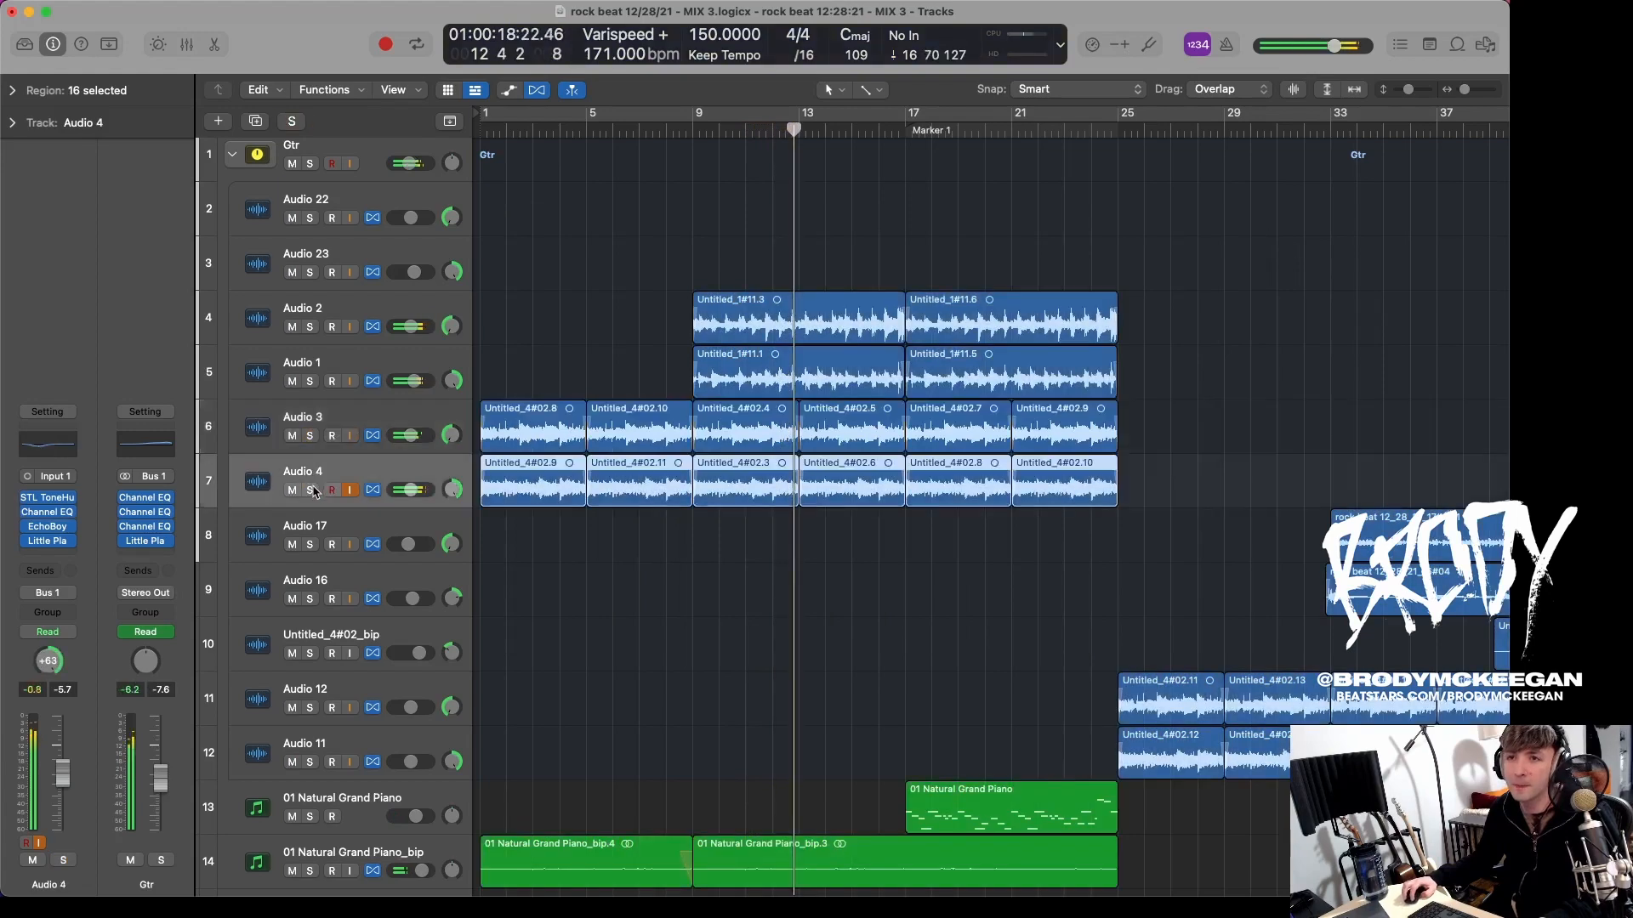
Step: Select Audio 4, hear it soloed around bar 13, then stop playback and release the solo
click(311, 465)
key(space)
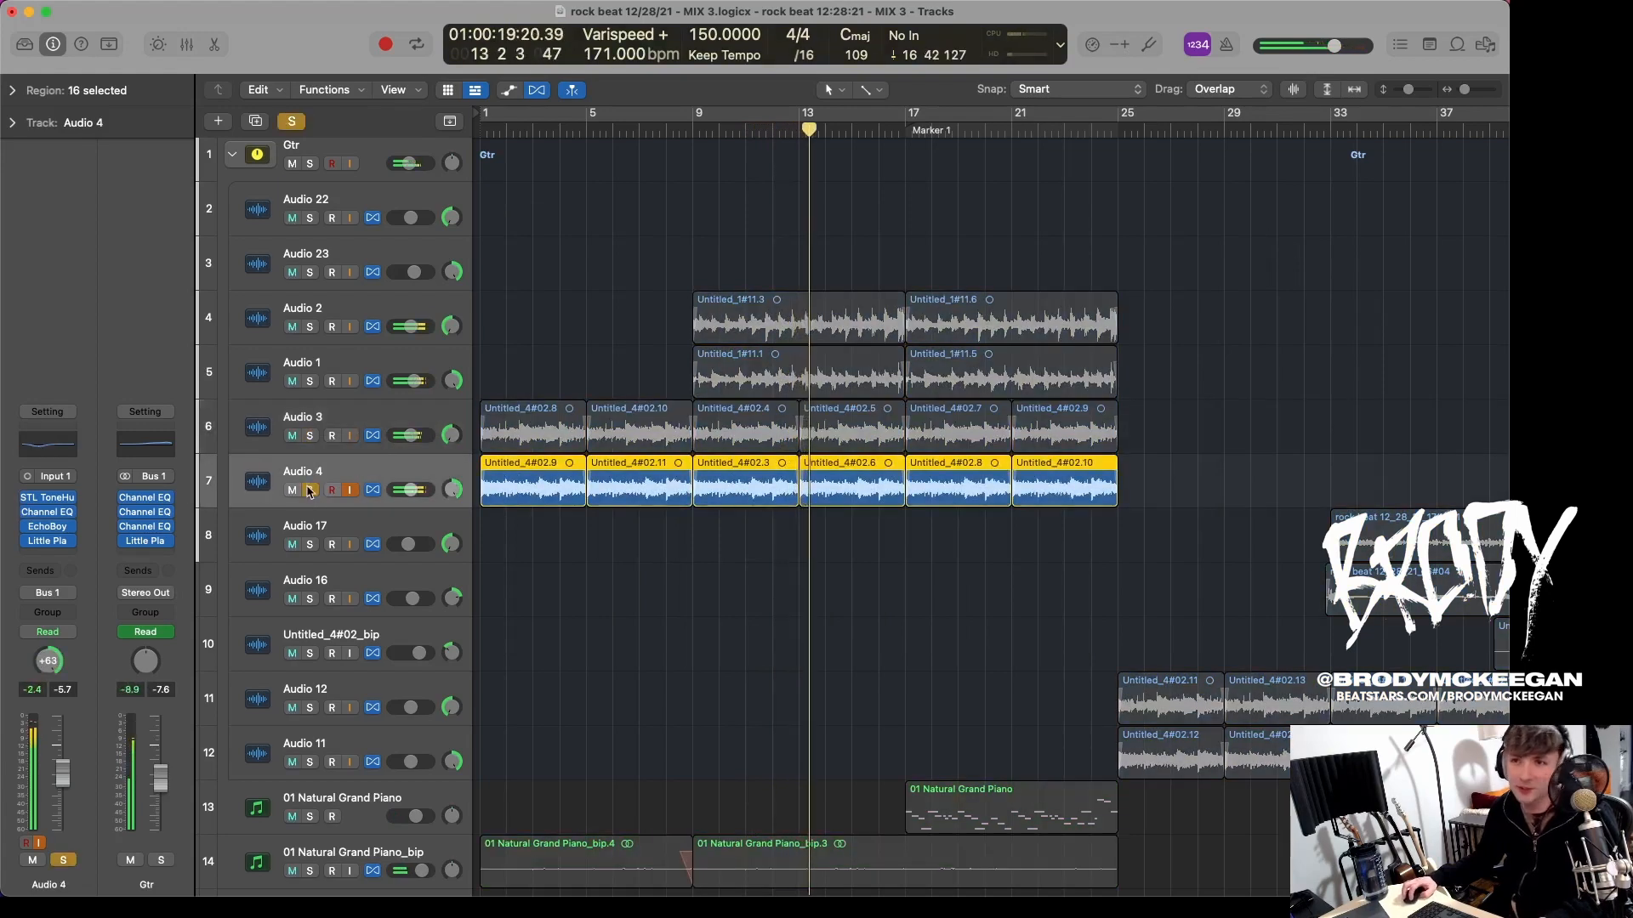
click(309, 490)
Step: Select the Gtr track stack, zoom out to its full arrangement, and collapse and expand the stack
click(375, 150)
scroll(623, 402, down, 3)
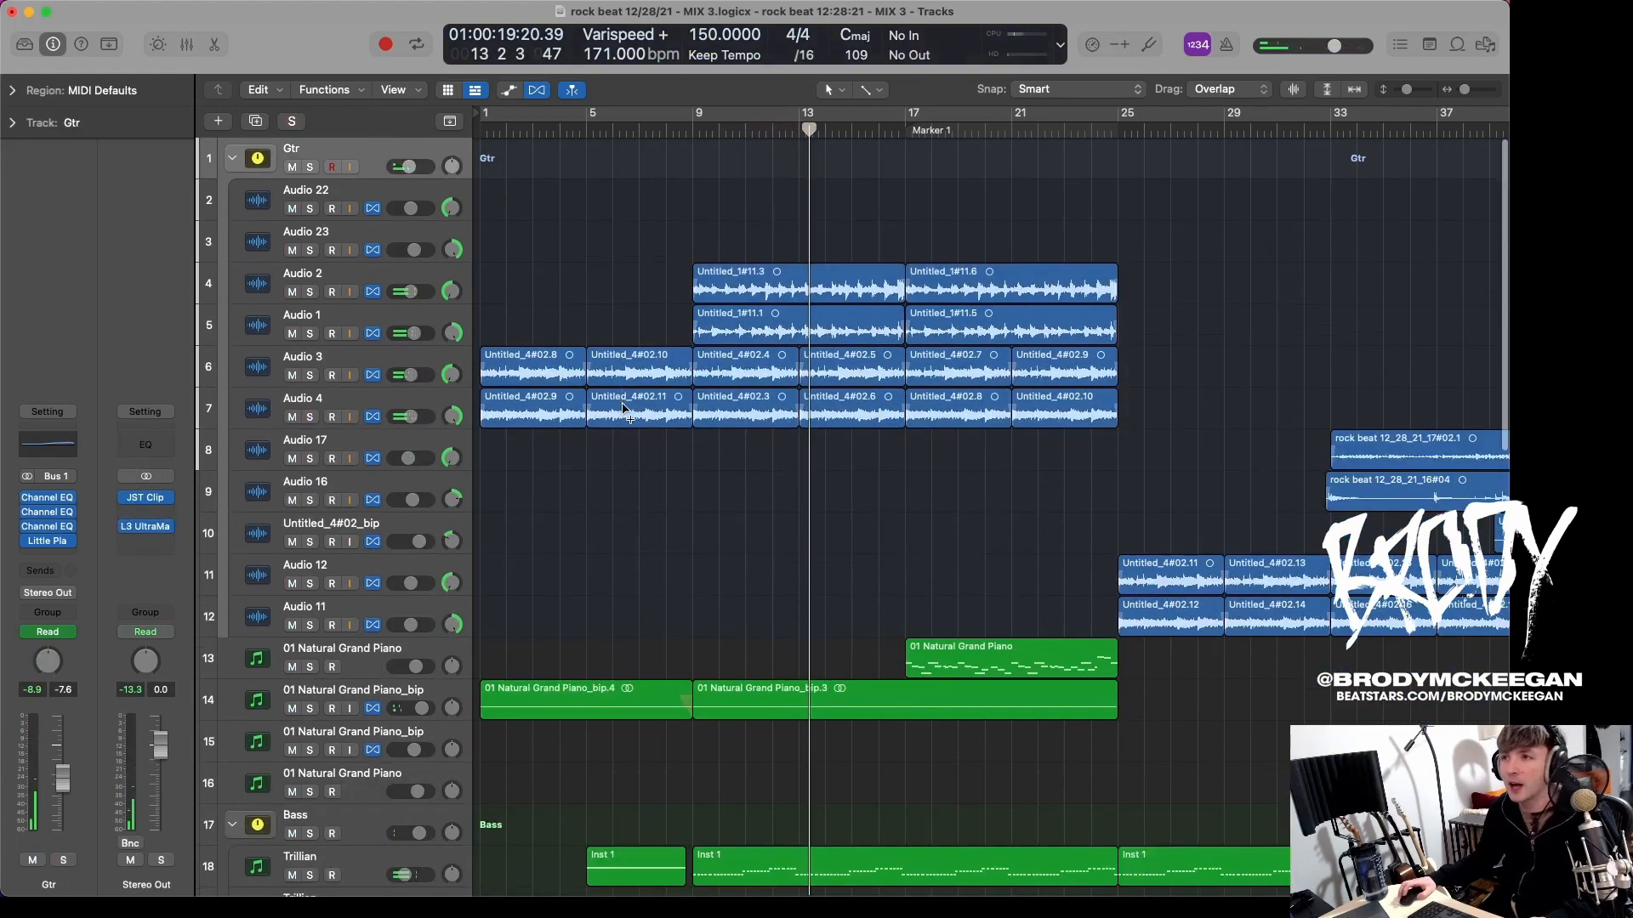
scroll(622, 401, left, 5)
scroll(532, 258, down, 2)
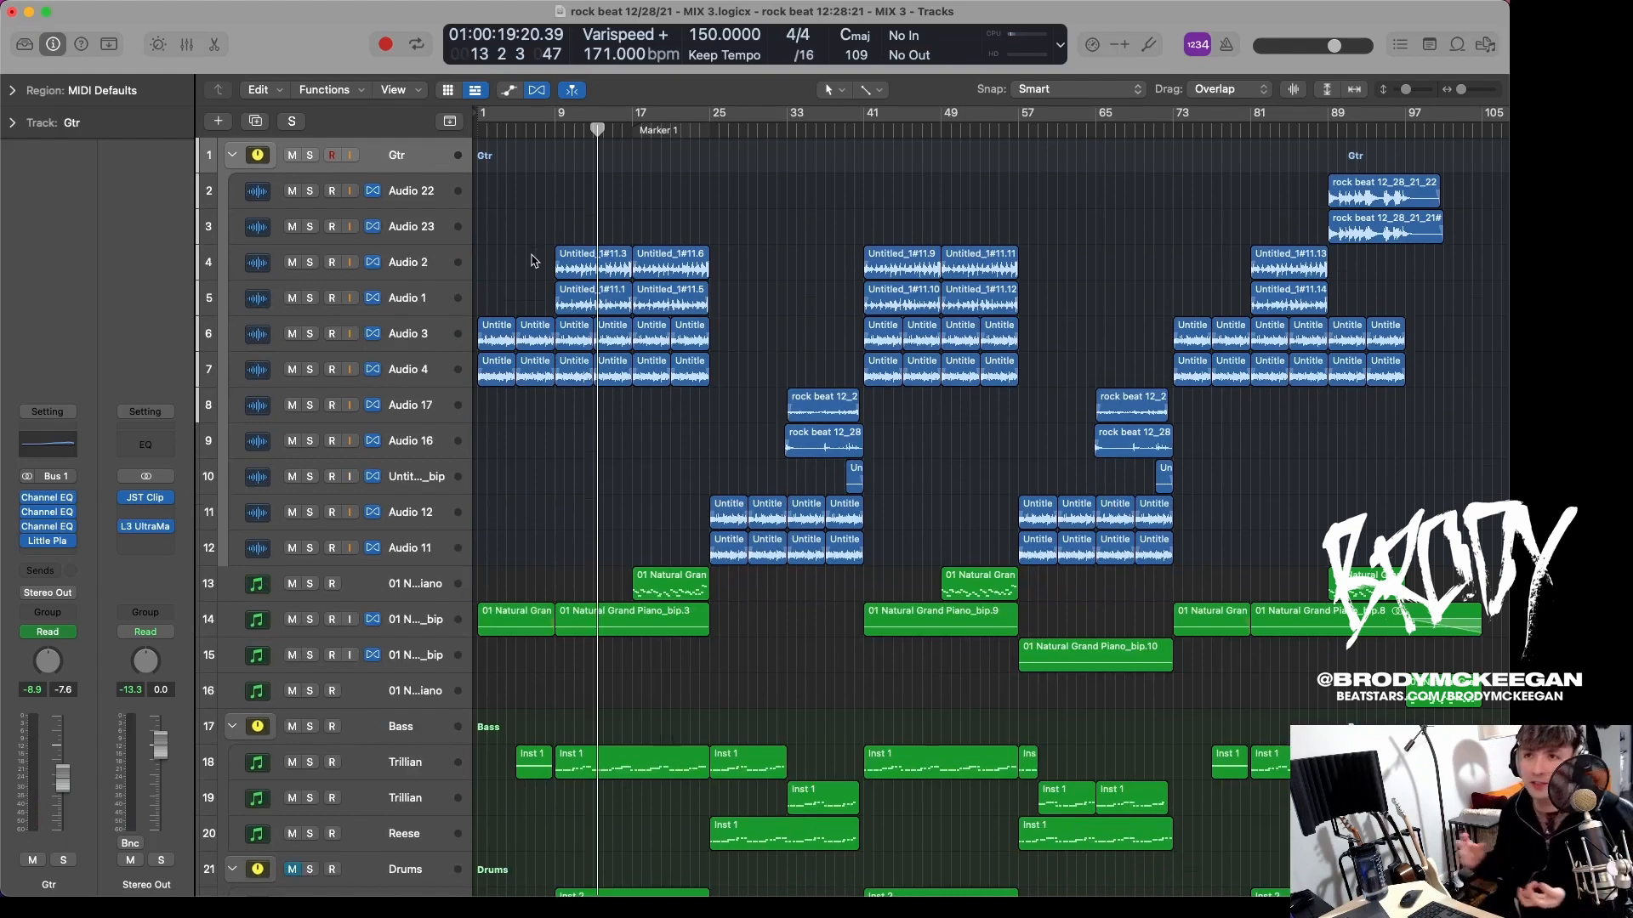
click(233, 157)
click(228, 156)
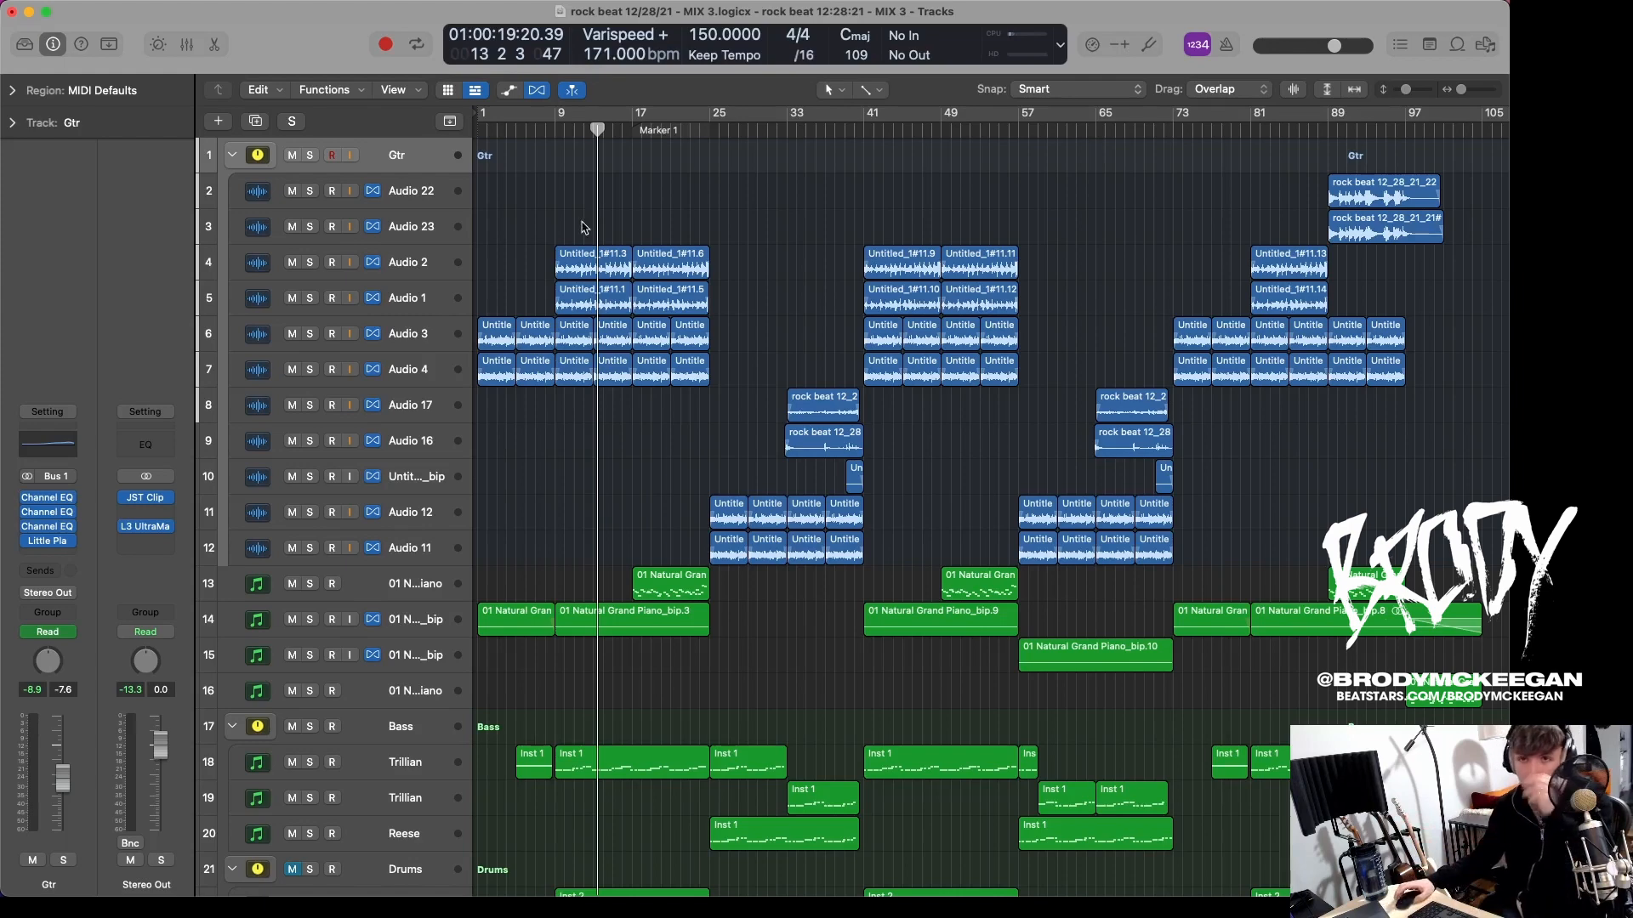
Step: Review the three Channel EQs and the Little Plate reverb on the Gtr stack, then close their windows
click(49, 505)
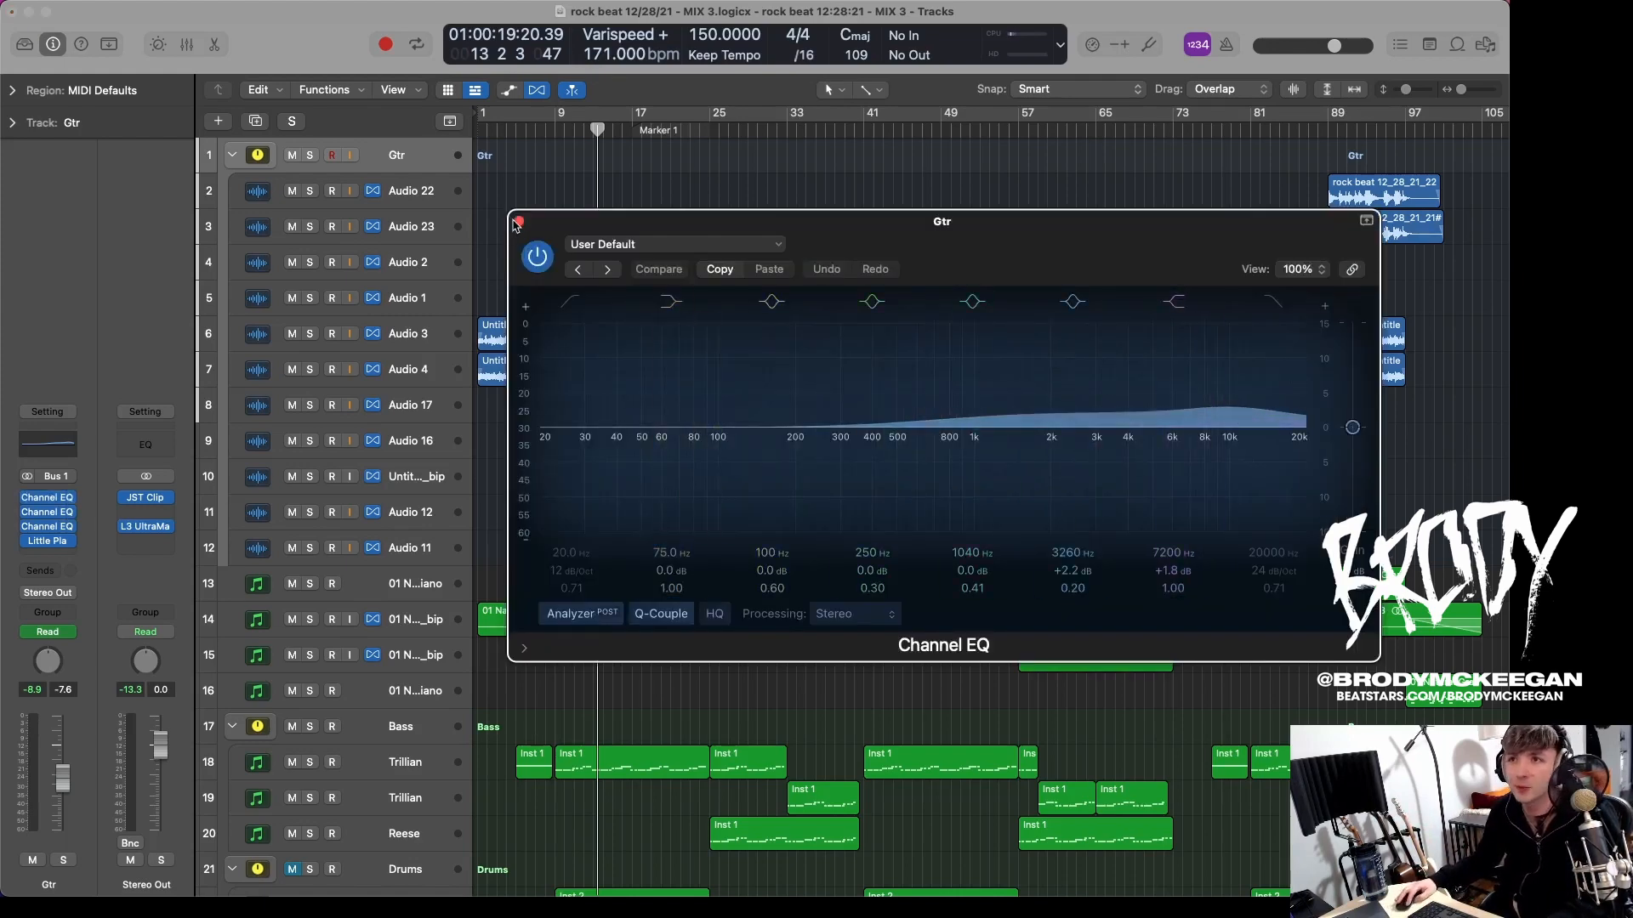
click(49, 514)
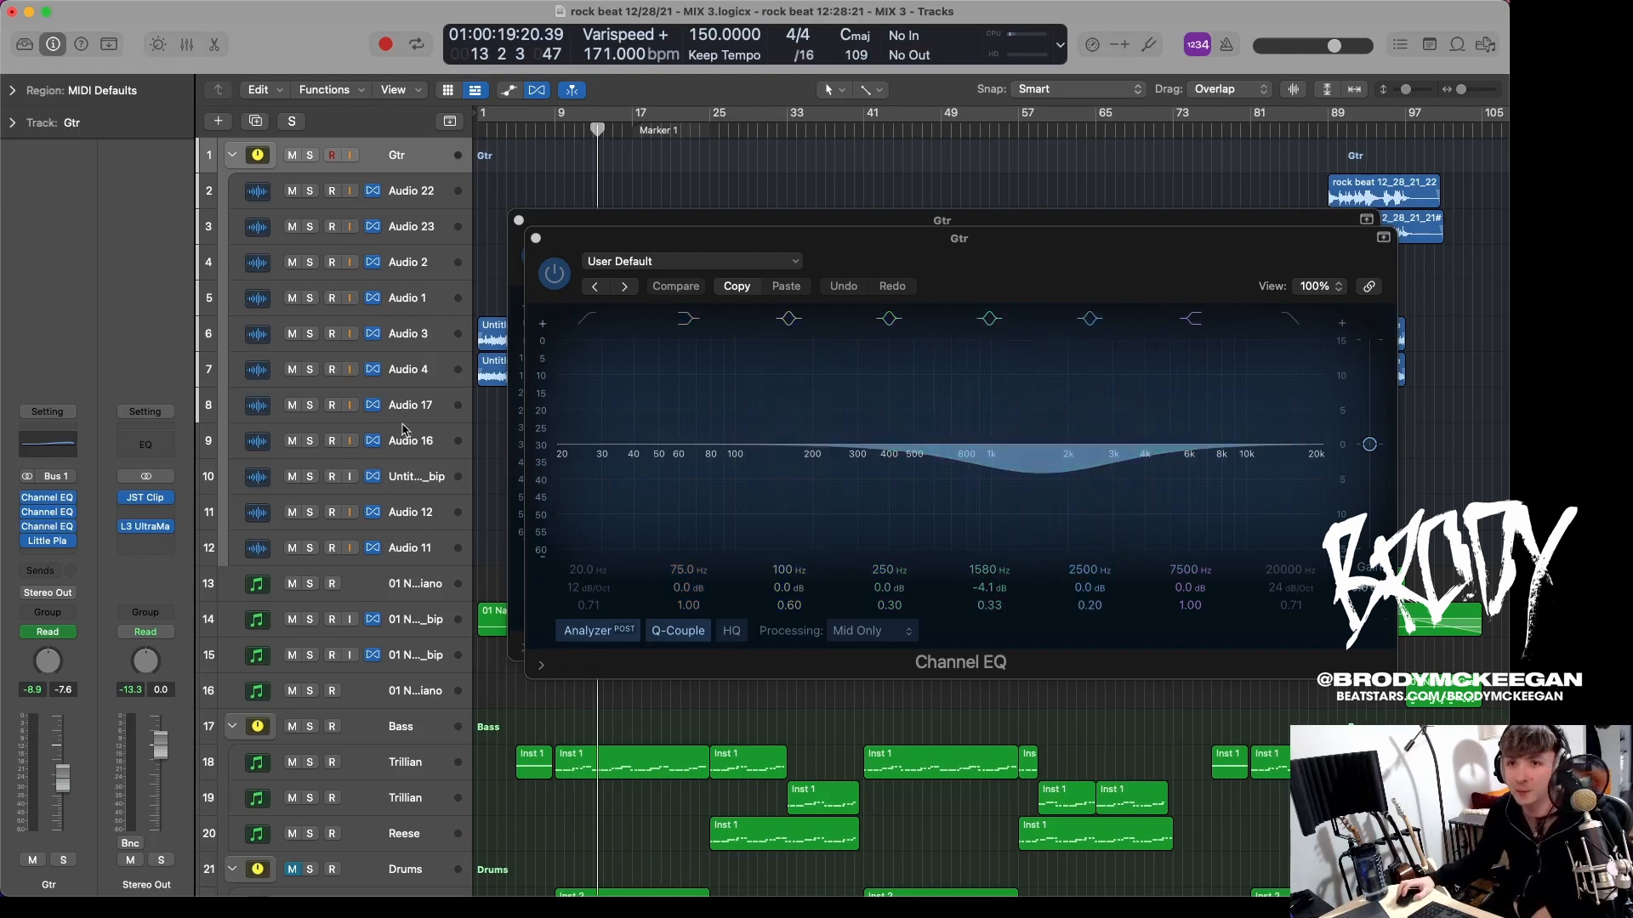
click(47, 527)
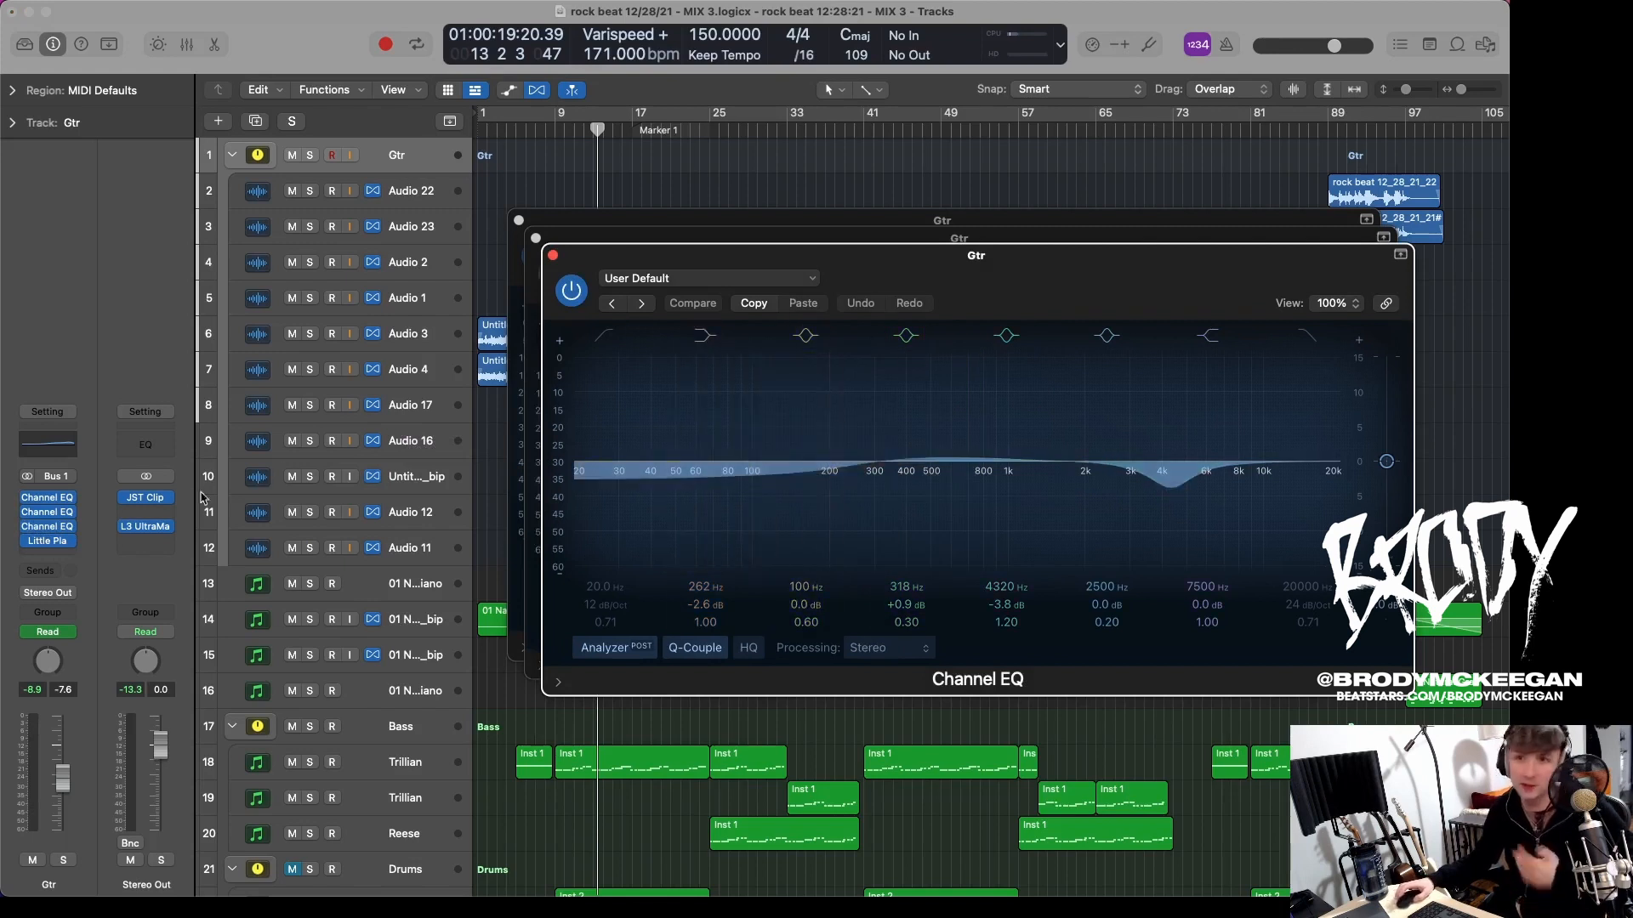
click(52, 542)
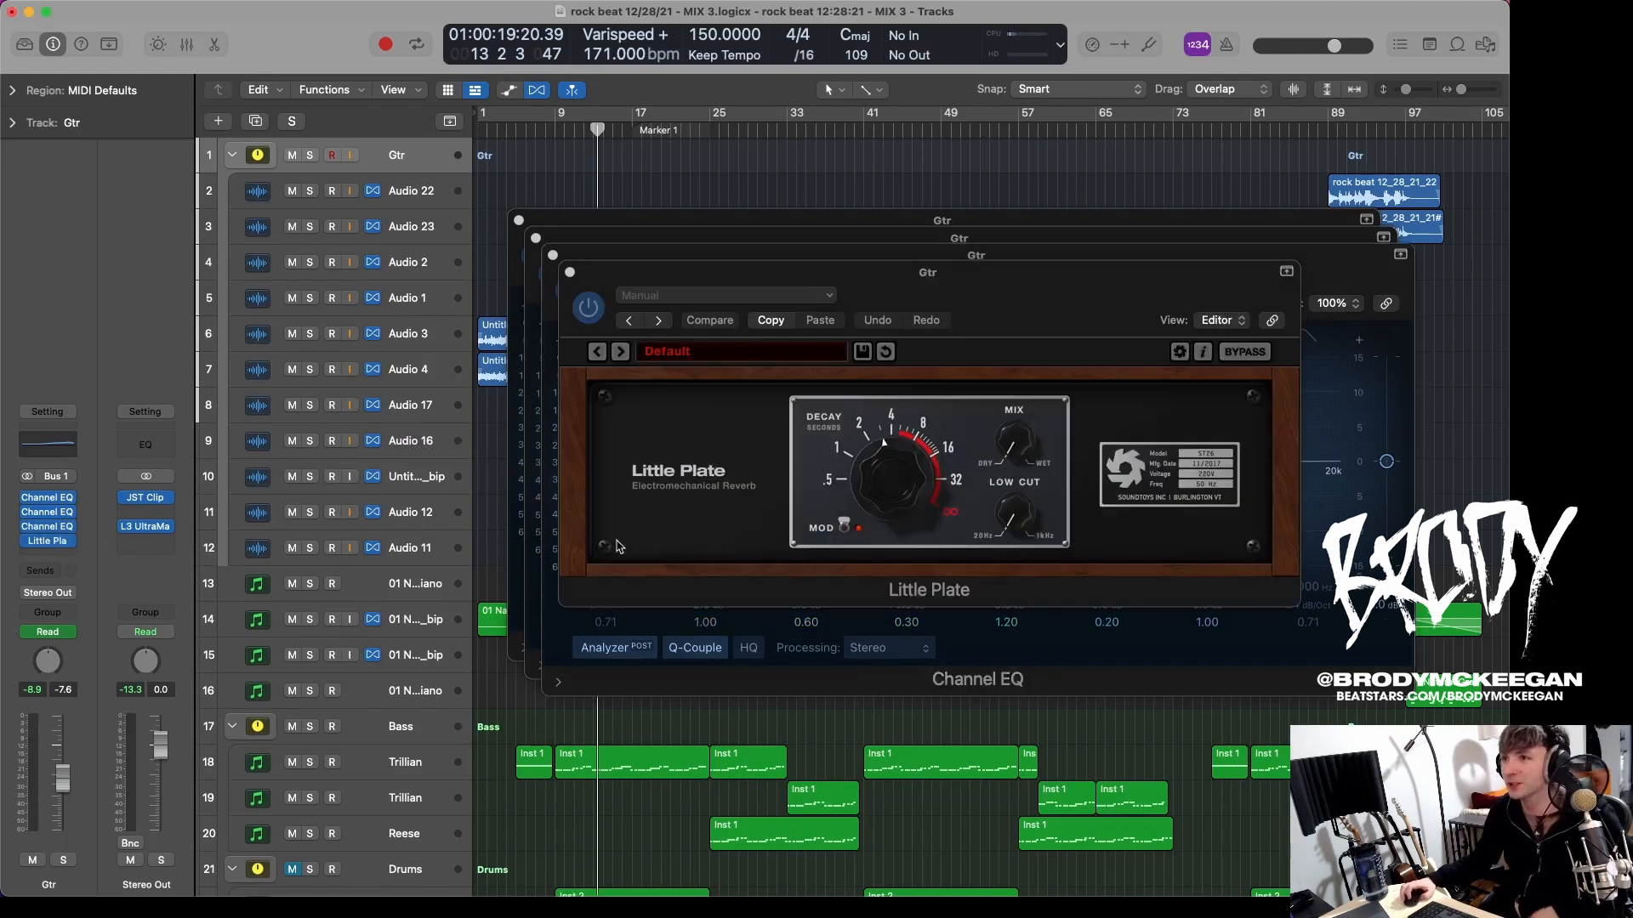
mouse_move(1010, 447)
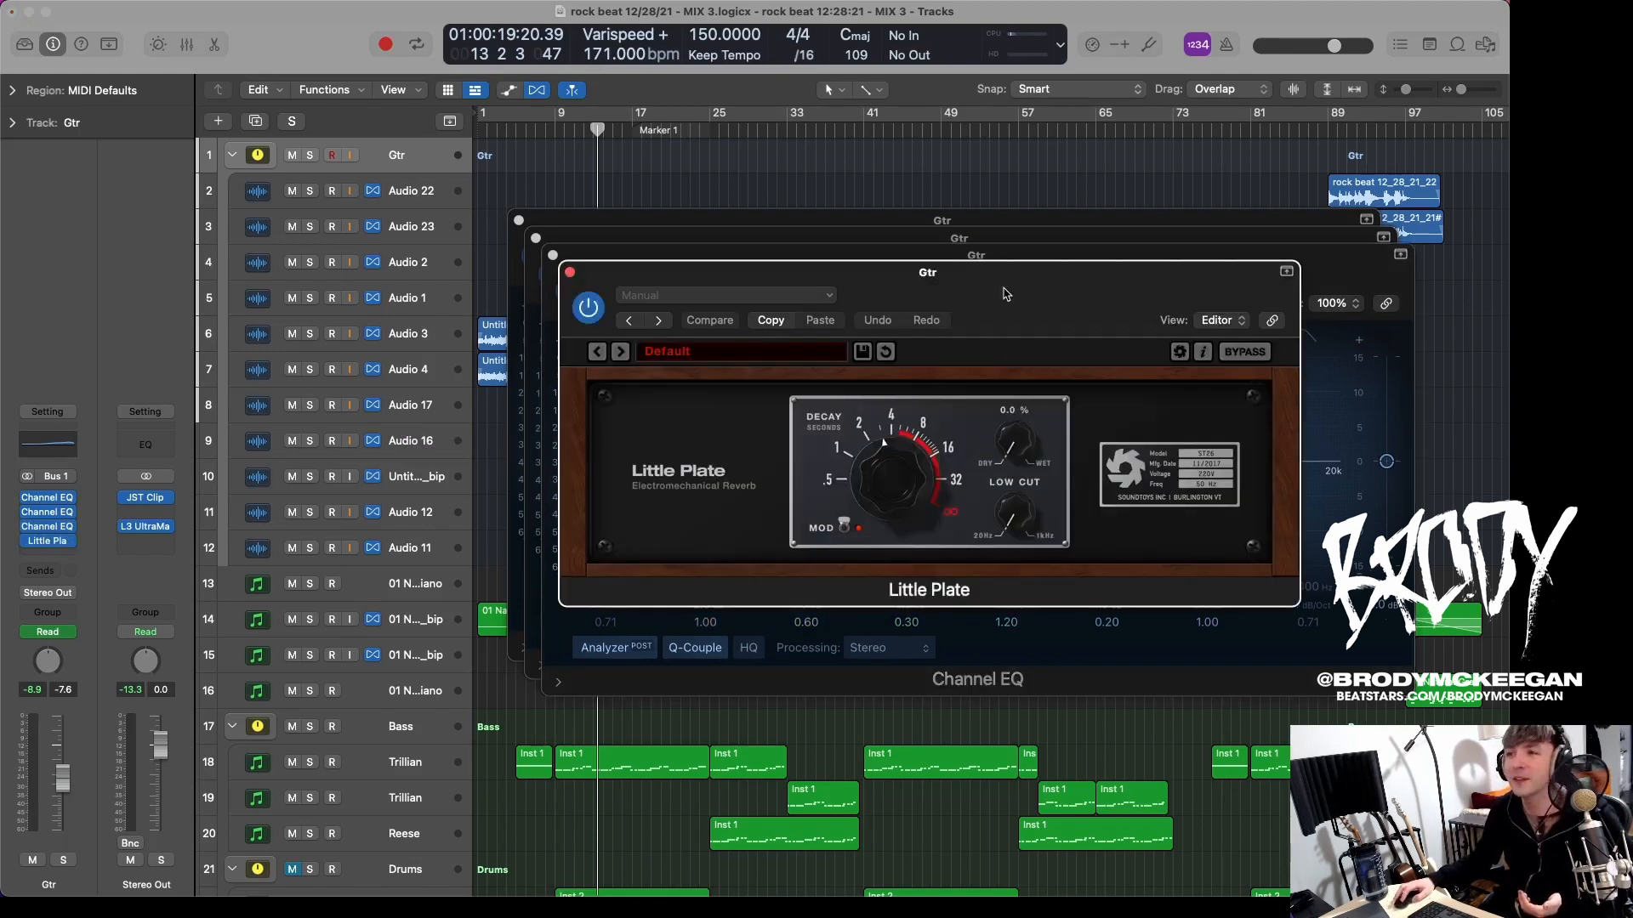
click(570, 273)
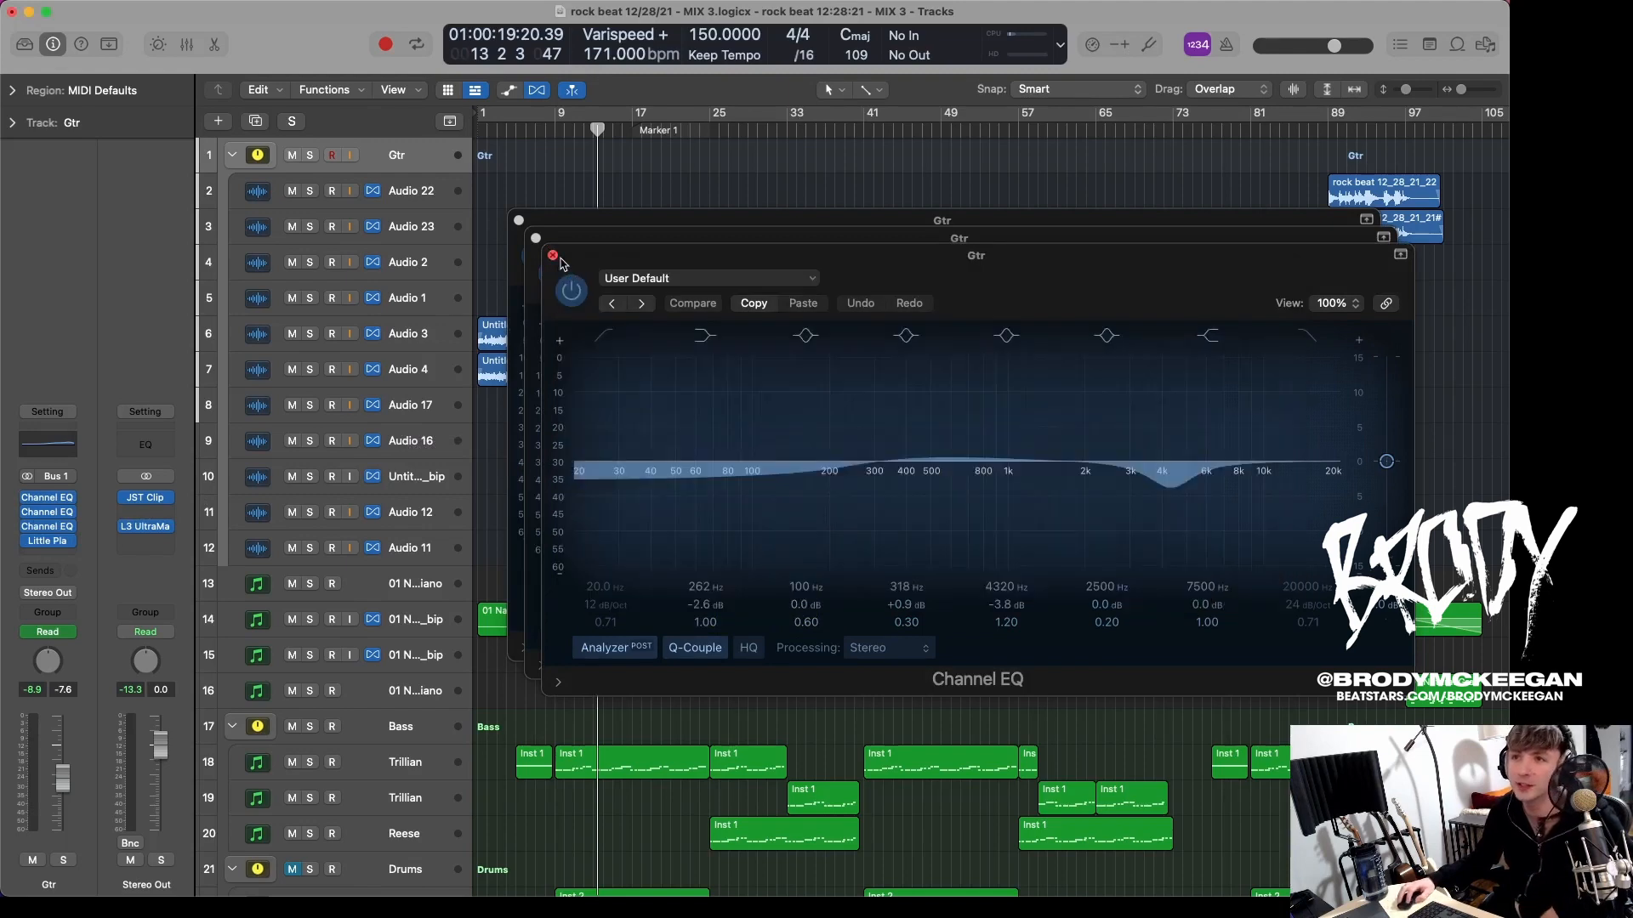
click(553, 255)
click(535, 238)
click(520, 223)
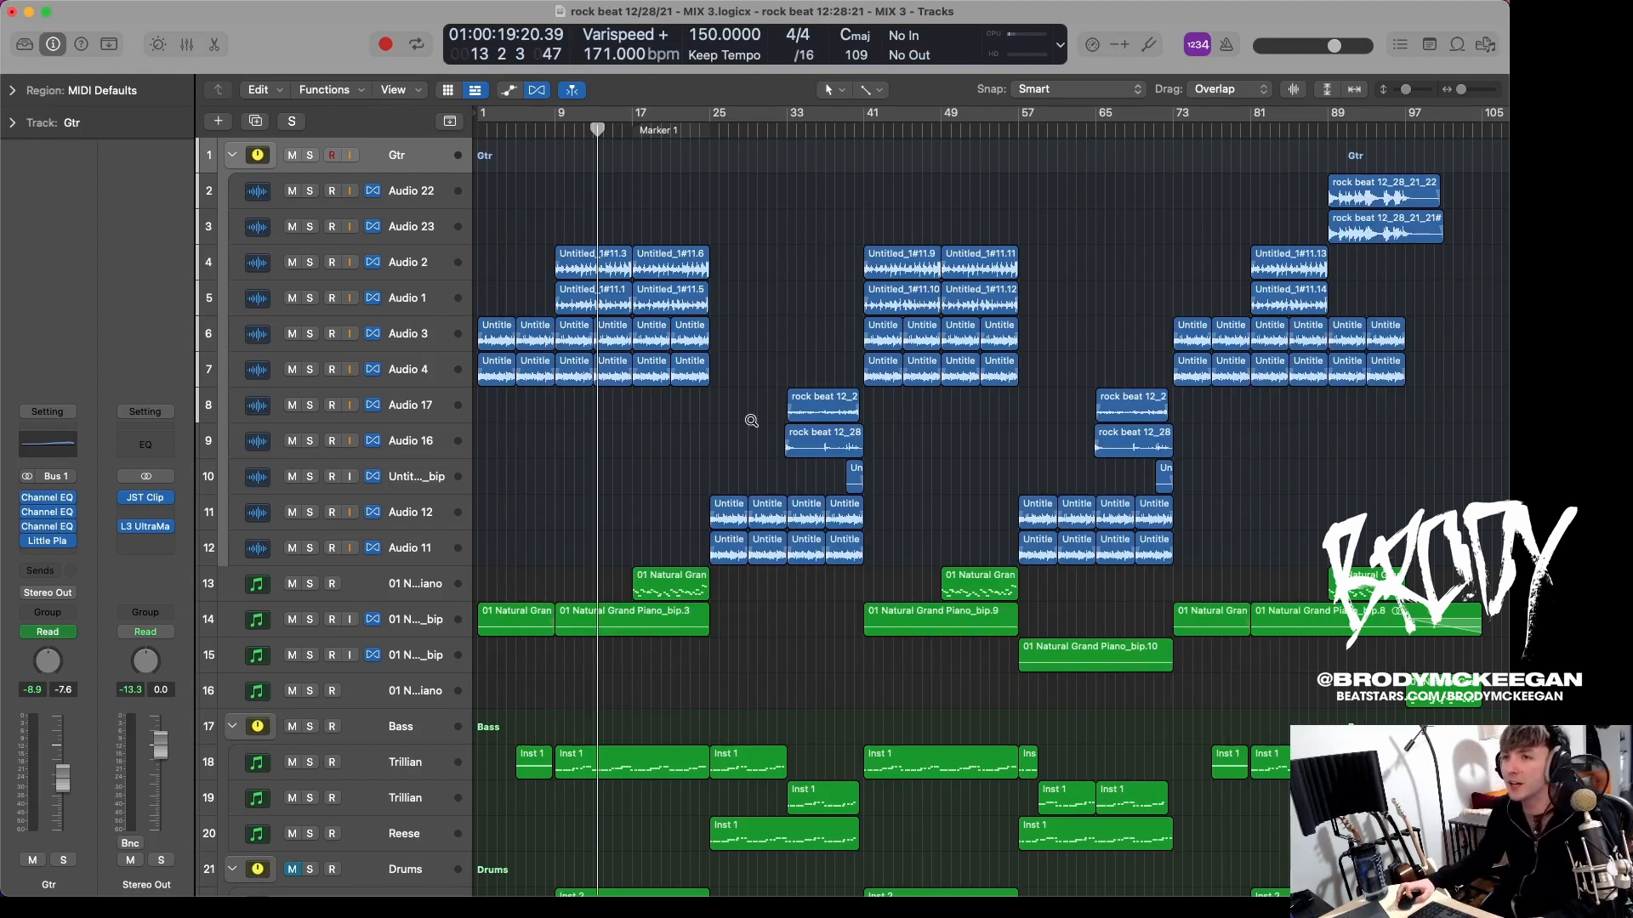
Step: Play the full beat briefly from bar 13, stop, and start playback from bar 25
key(super+Down)
key(super+Right)
key(super+Right)
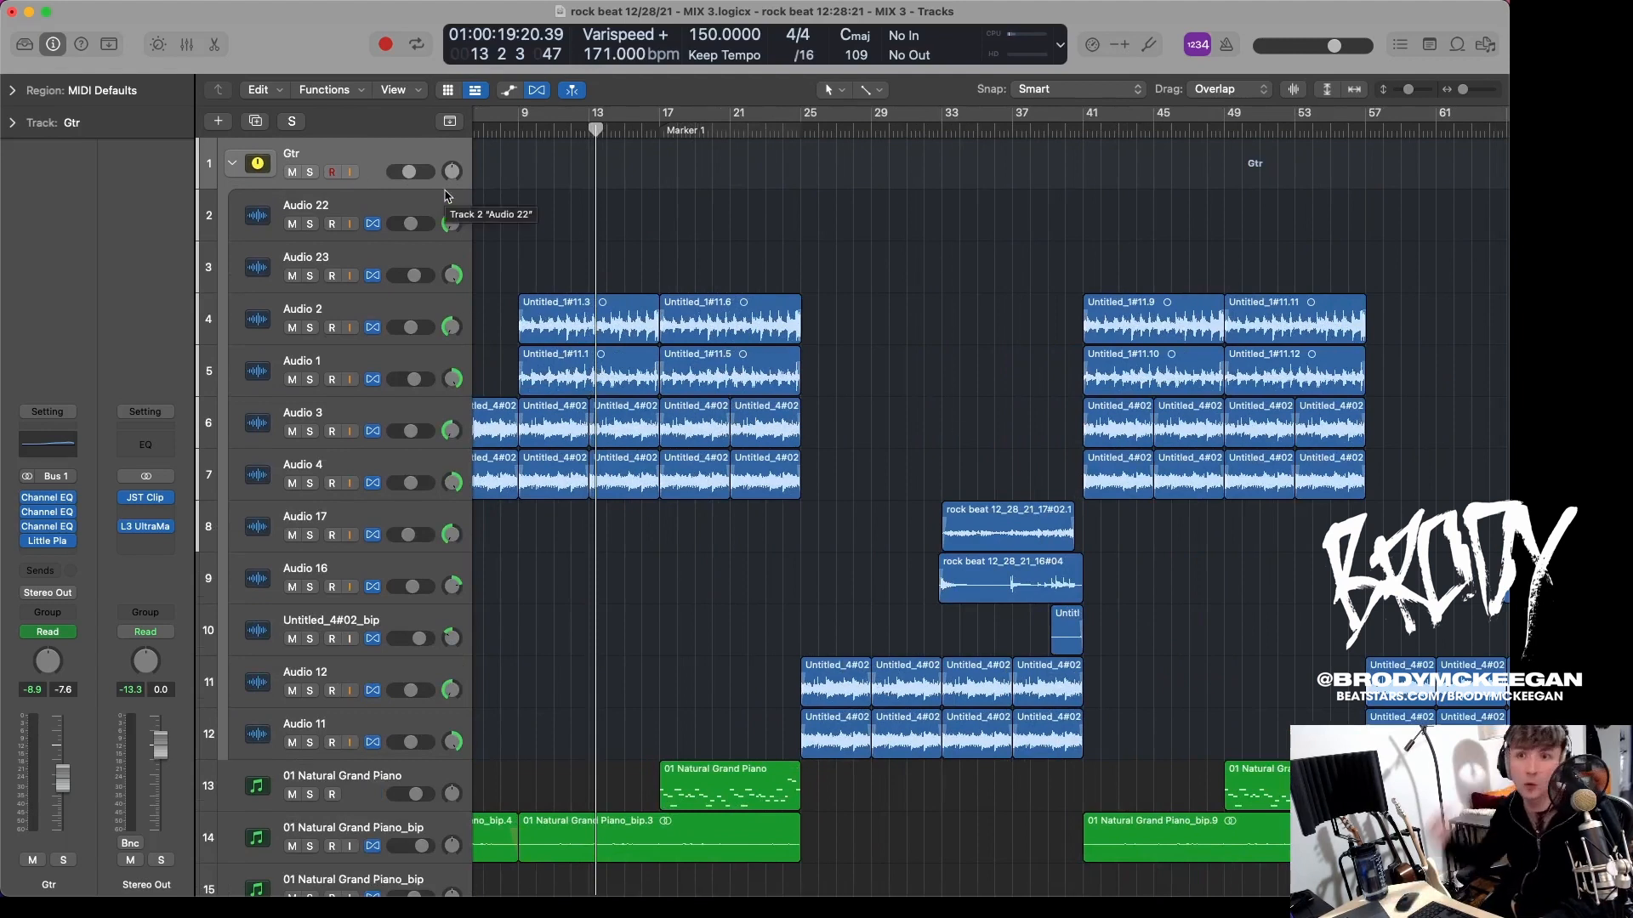
key(space)
key(space)
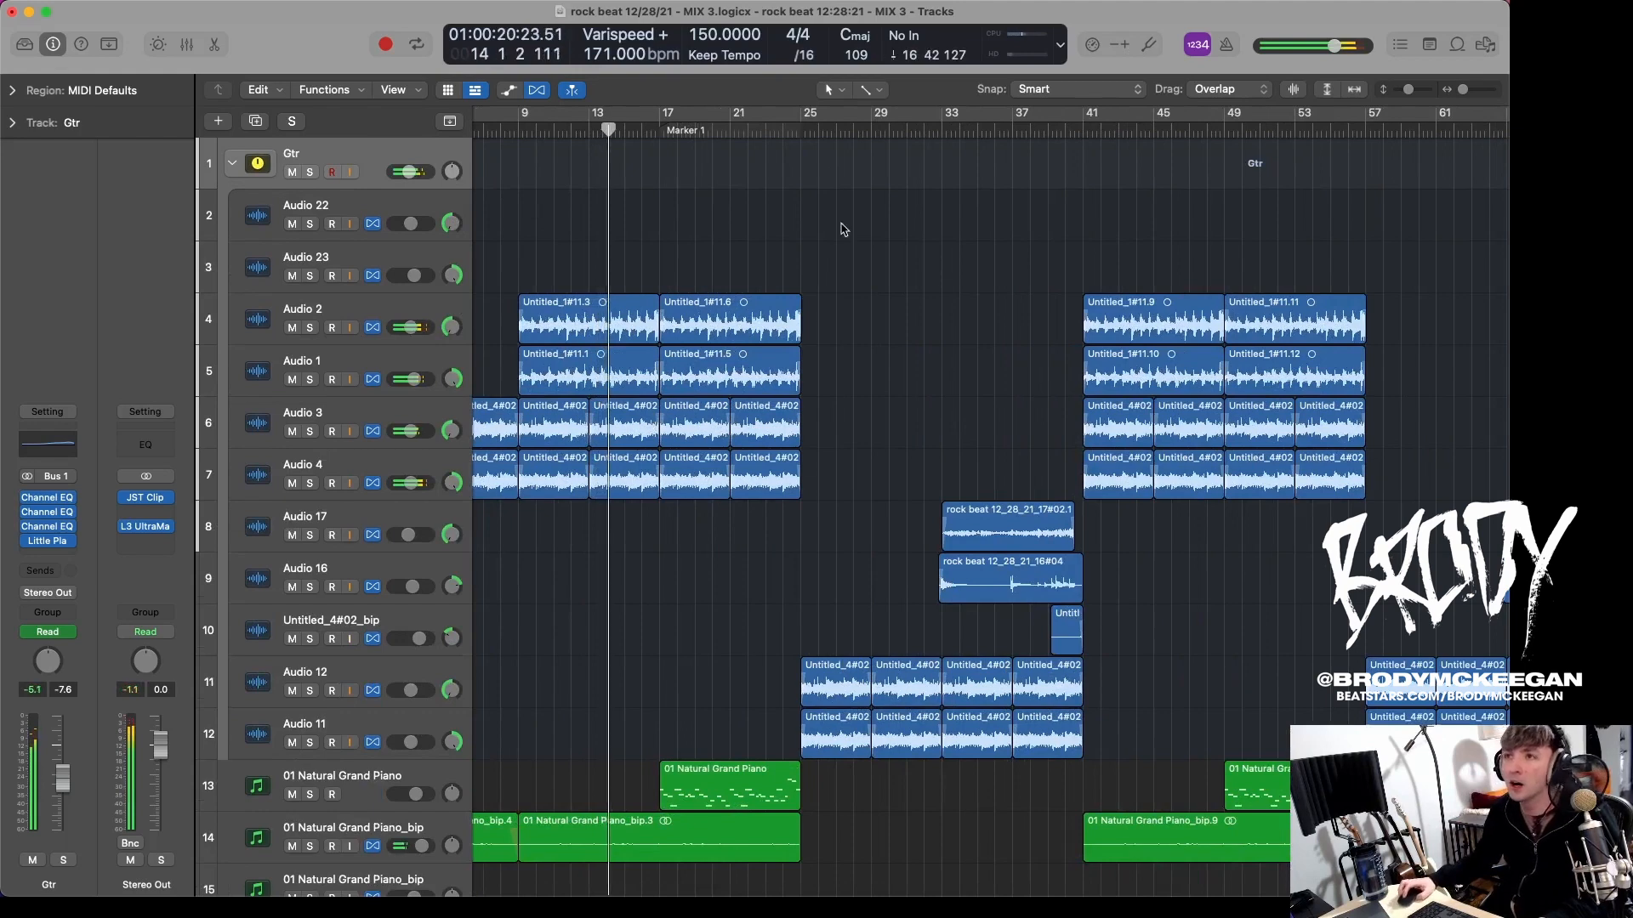
click(801, 133)
key(space)
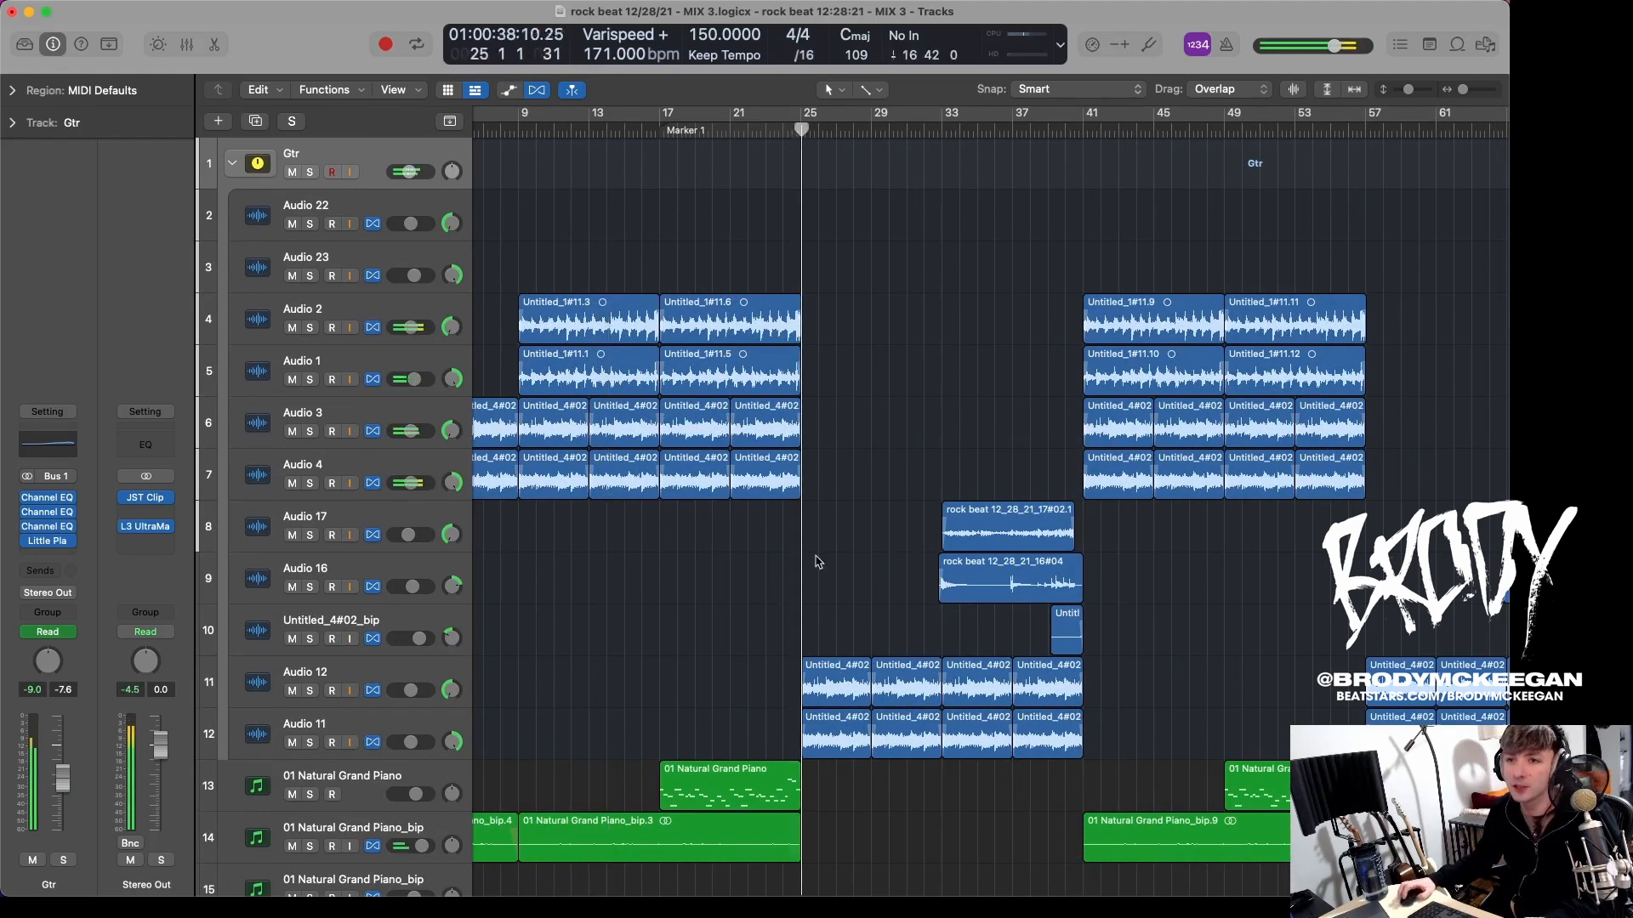
Step: Solo Audio 12 and Audio 11, check Audio 12's HalfTime effect in the mixer, and release both solos
scroll(850, 557, down, 3)
scroll(904, 547, up, 3)
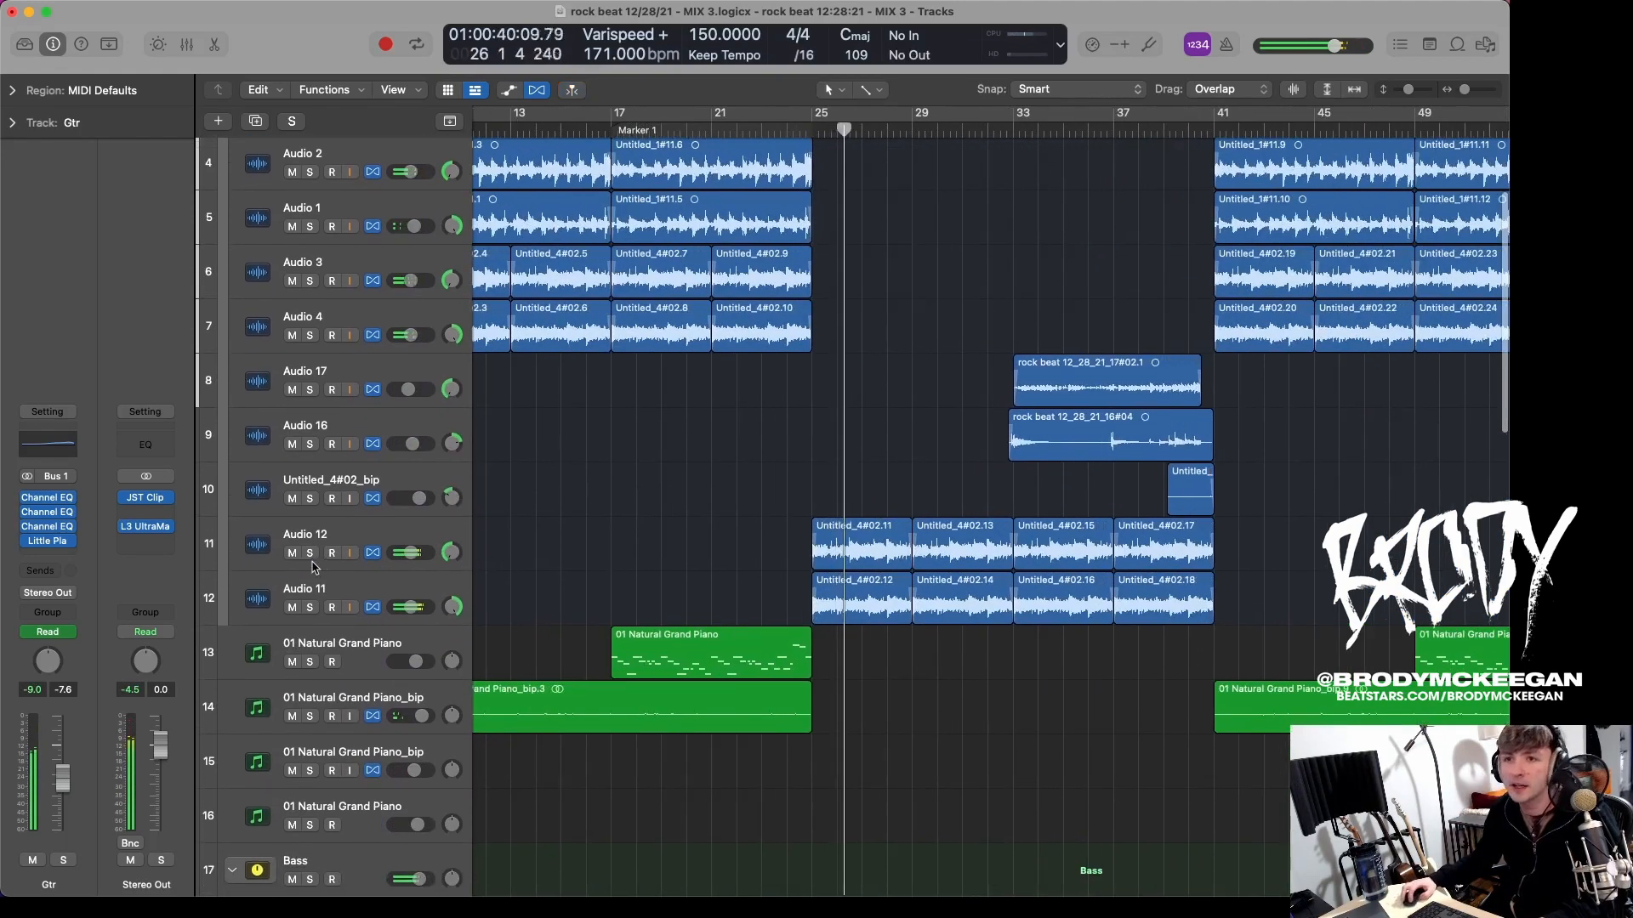
drag(310, 553, 313, 609)
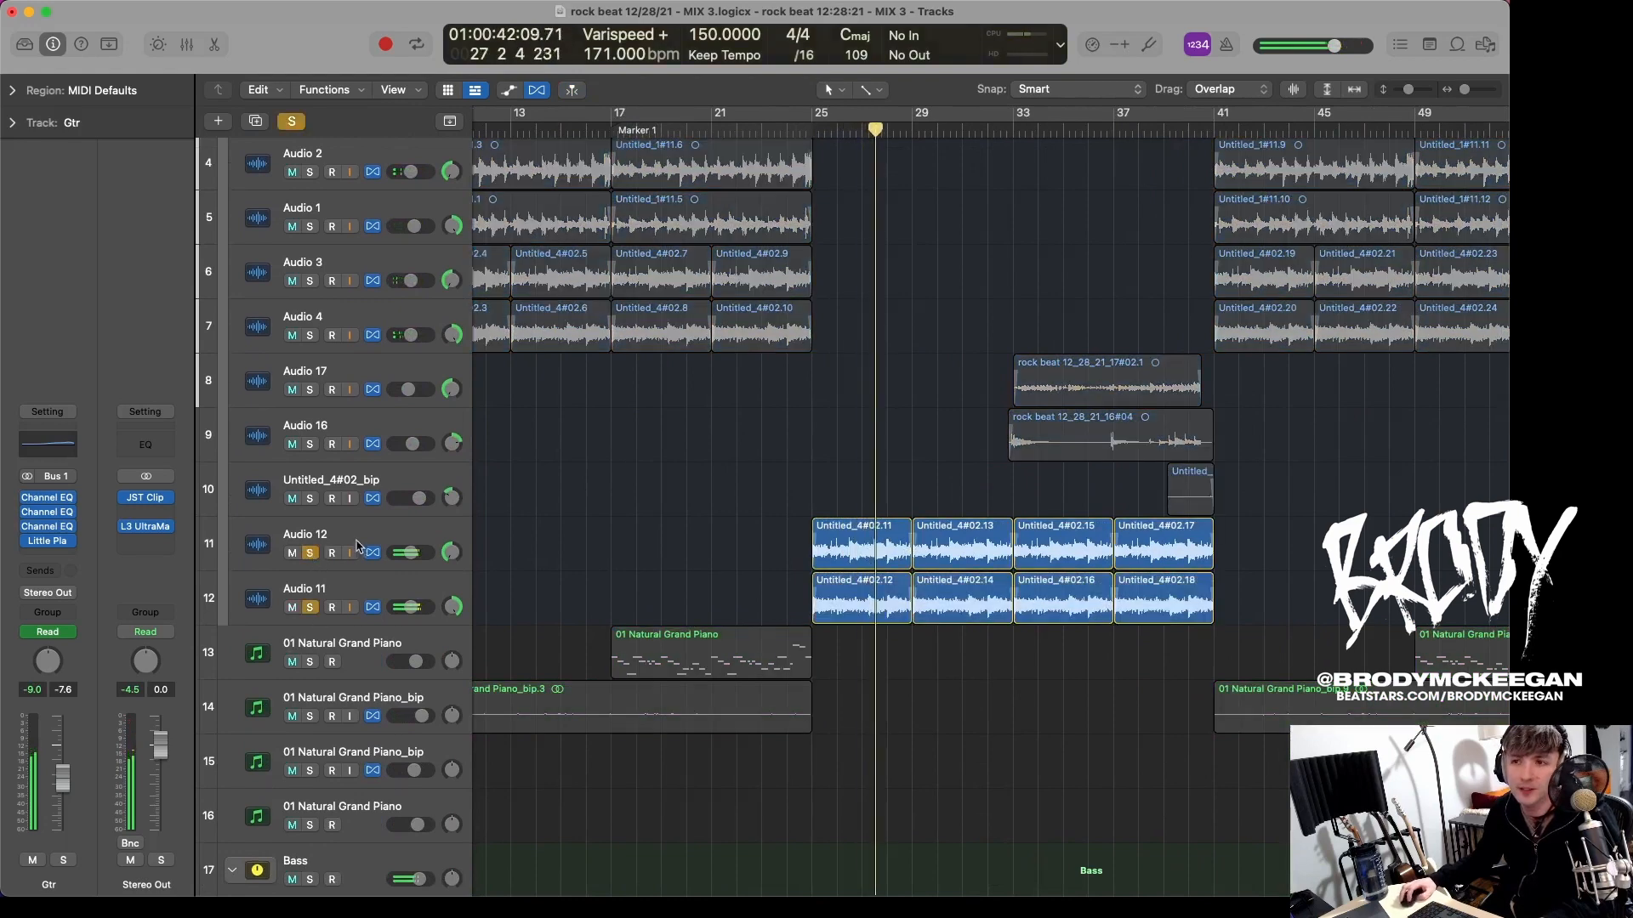
click(363, 549)
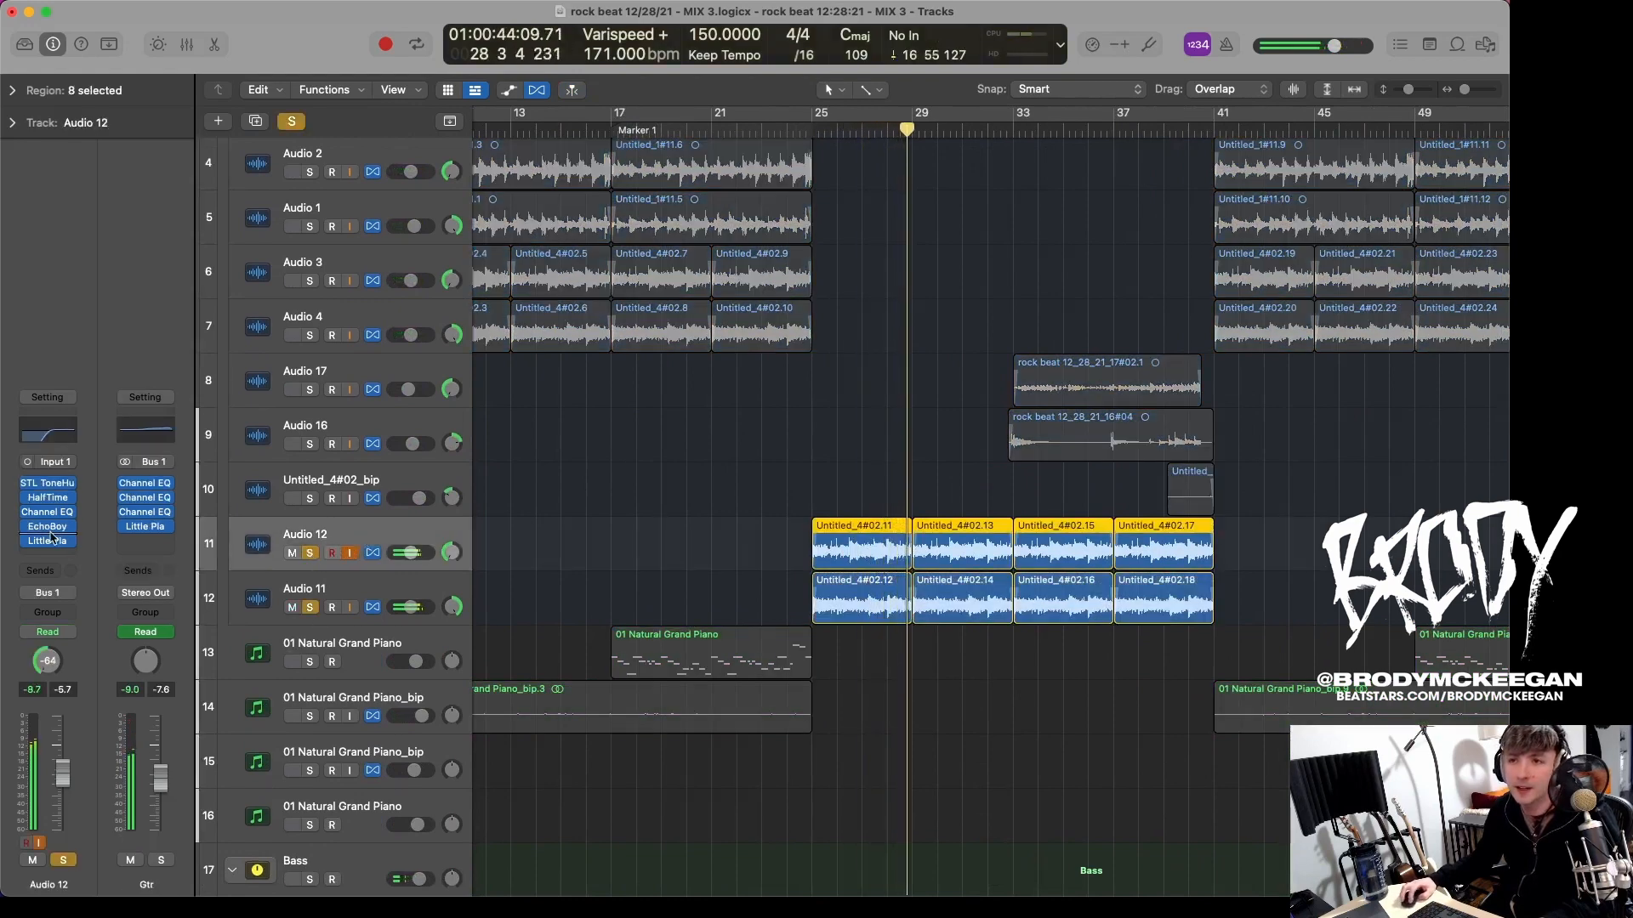
key(x)
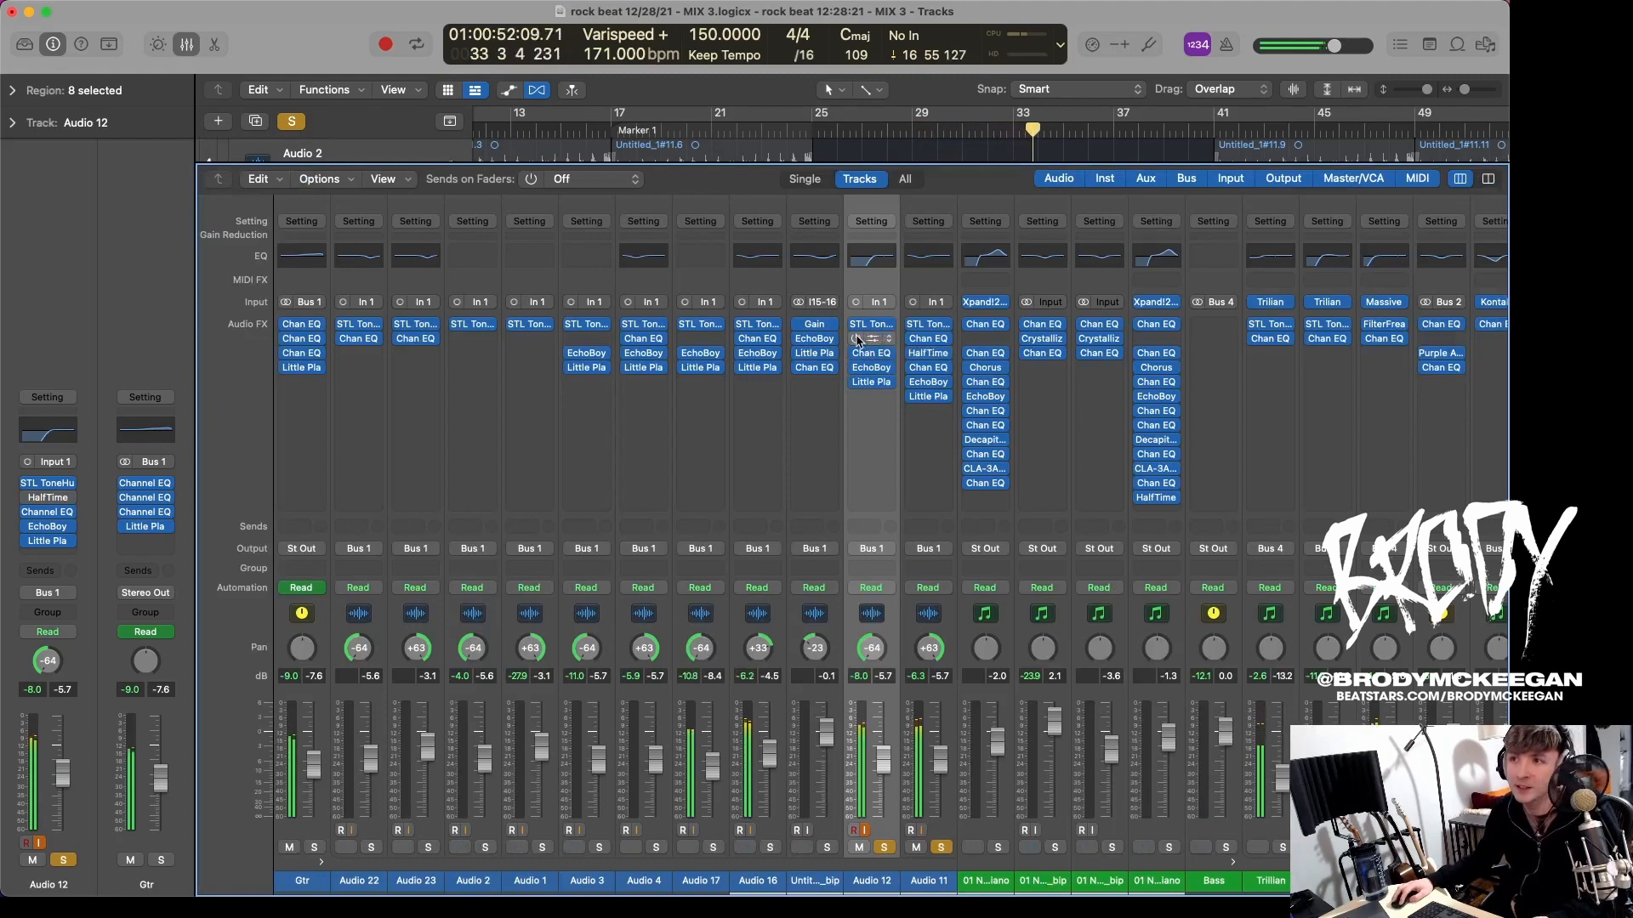
key(x)
drag(312, 558, 310, 610)
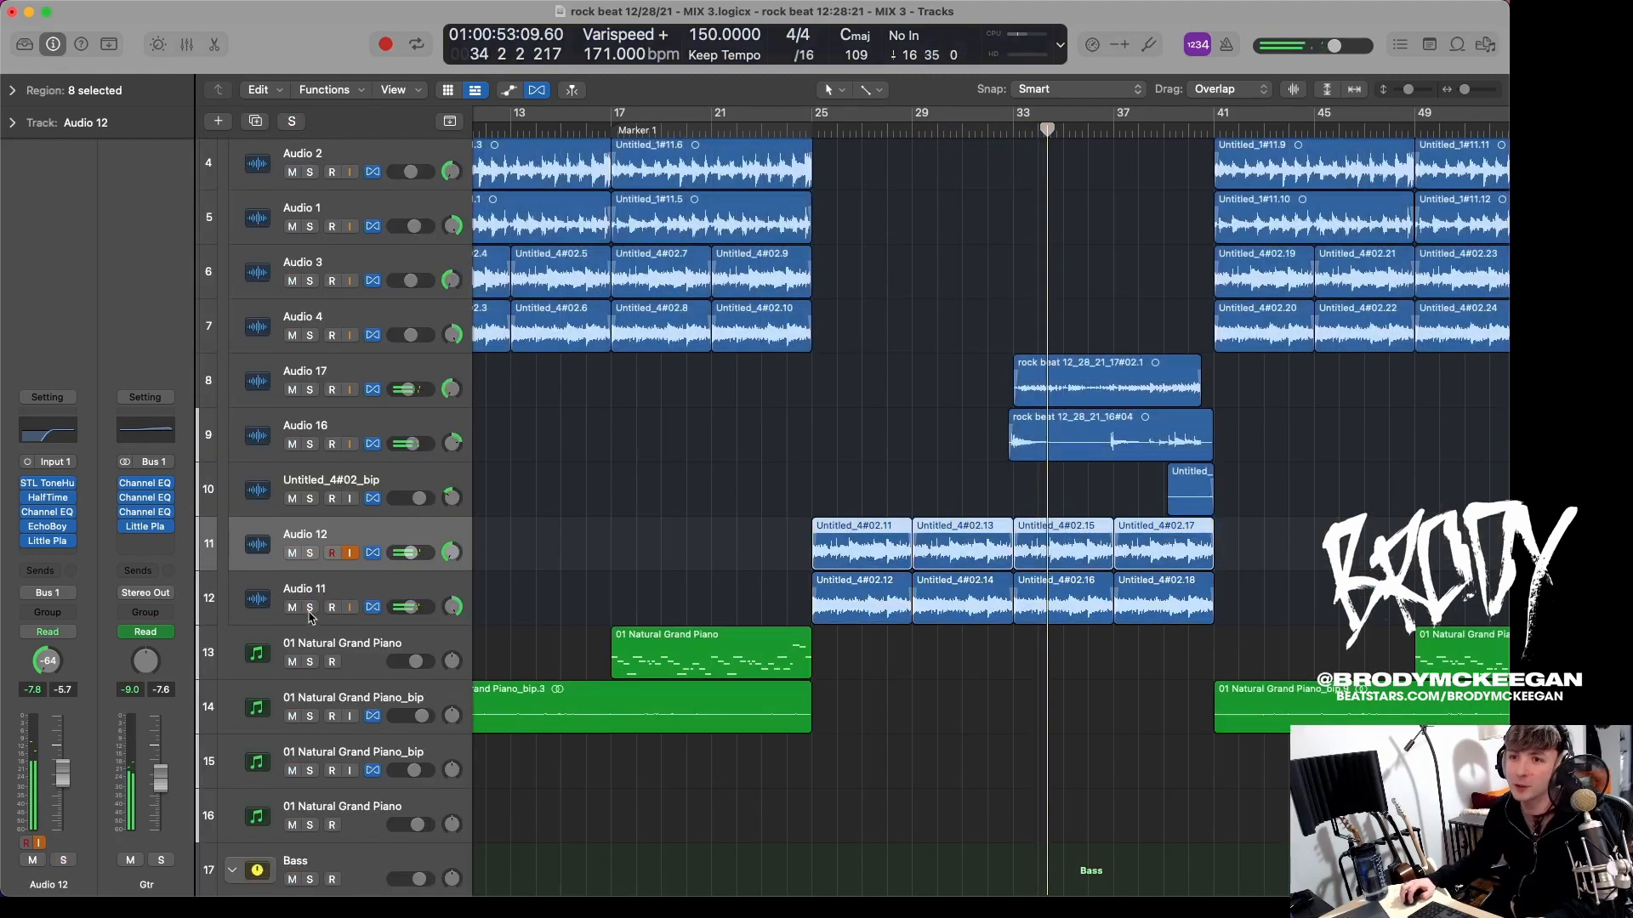
Step: Play the beat briefly from bar 21, then move the playhead to bar 33 and play from there
click(713, 129)
key(space)
key(space)
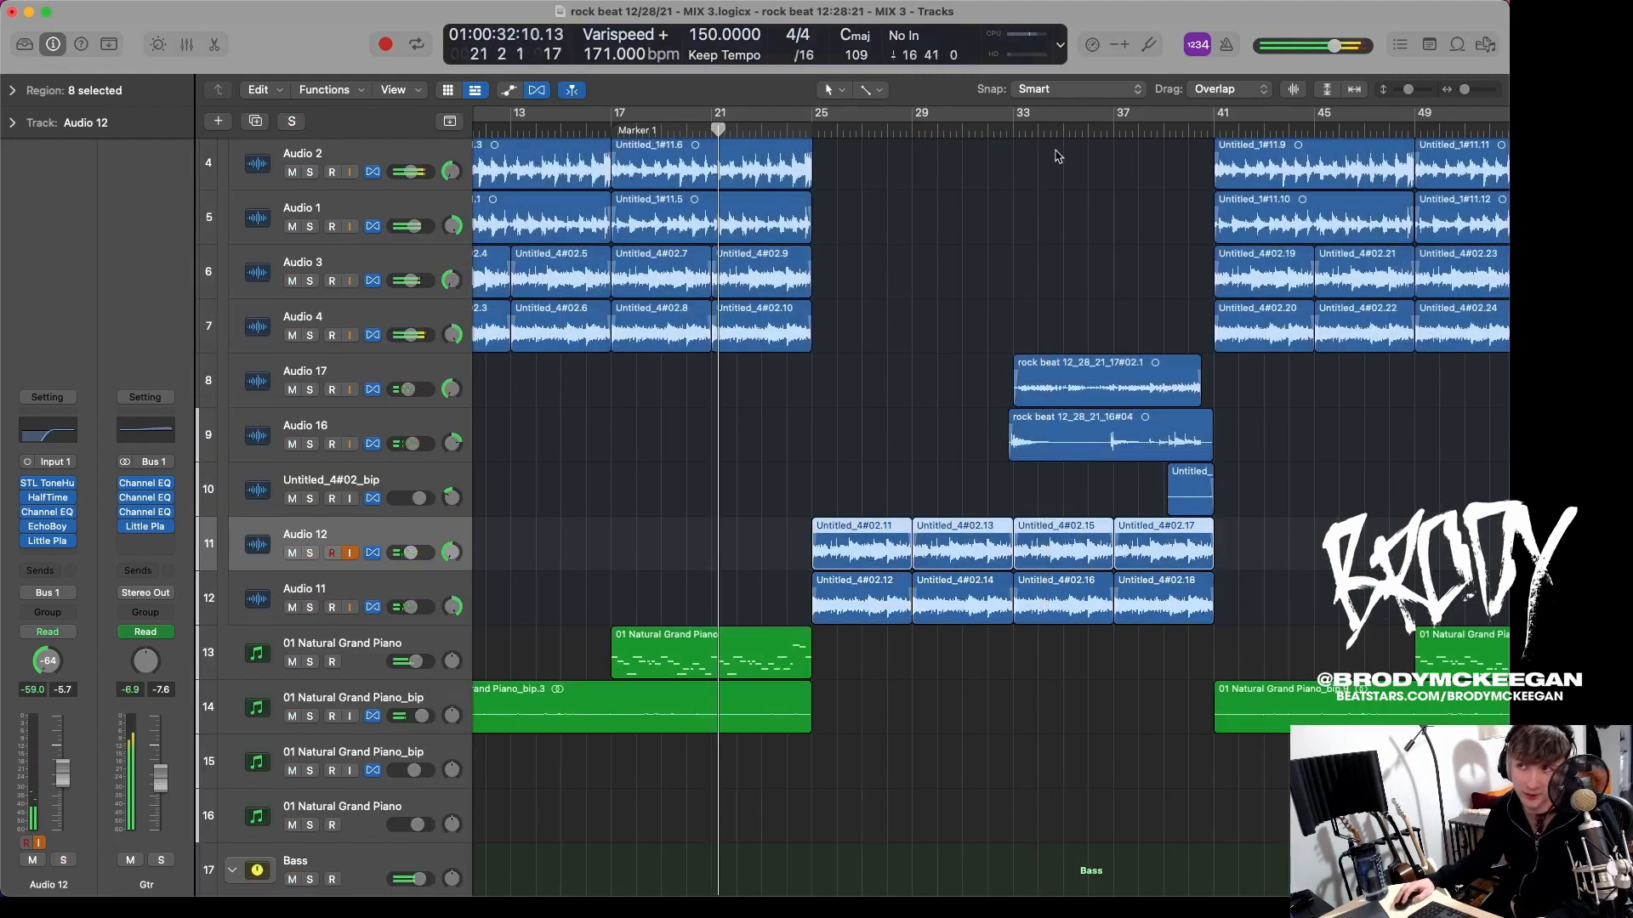
click(1021, 129)
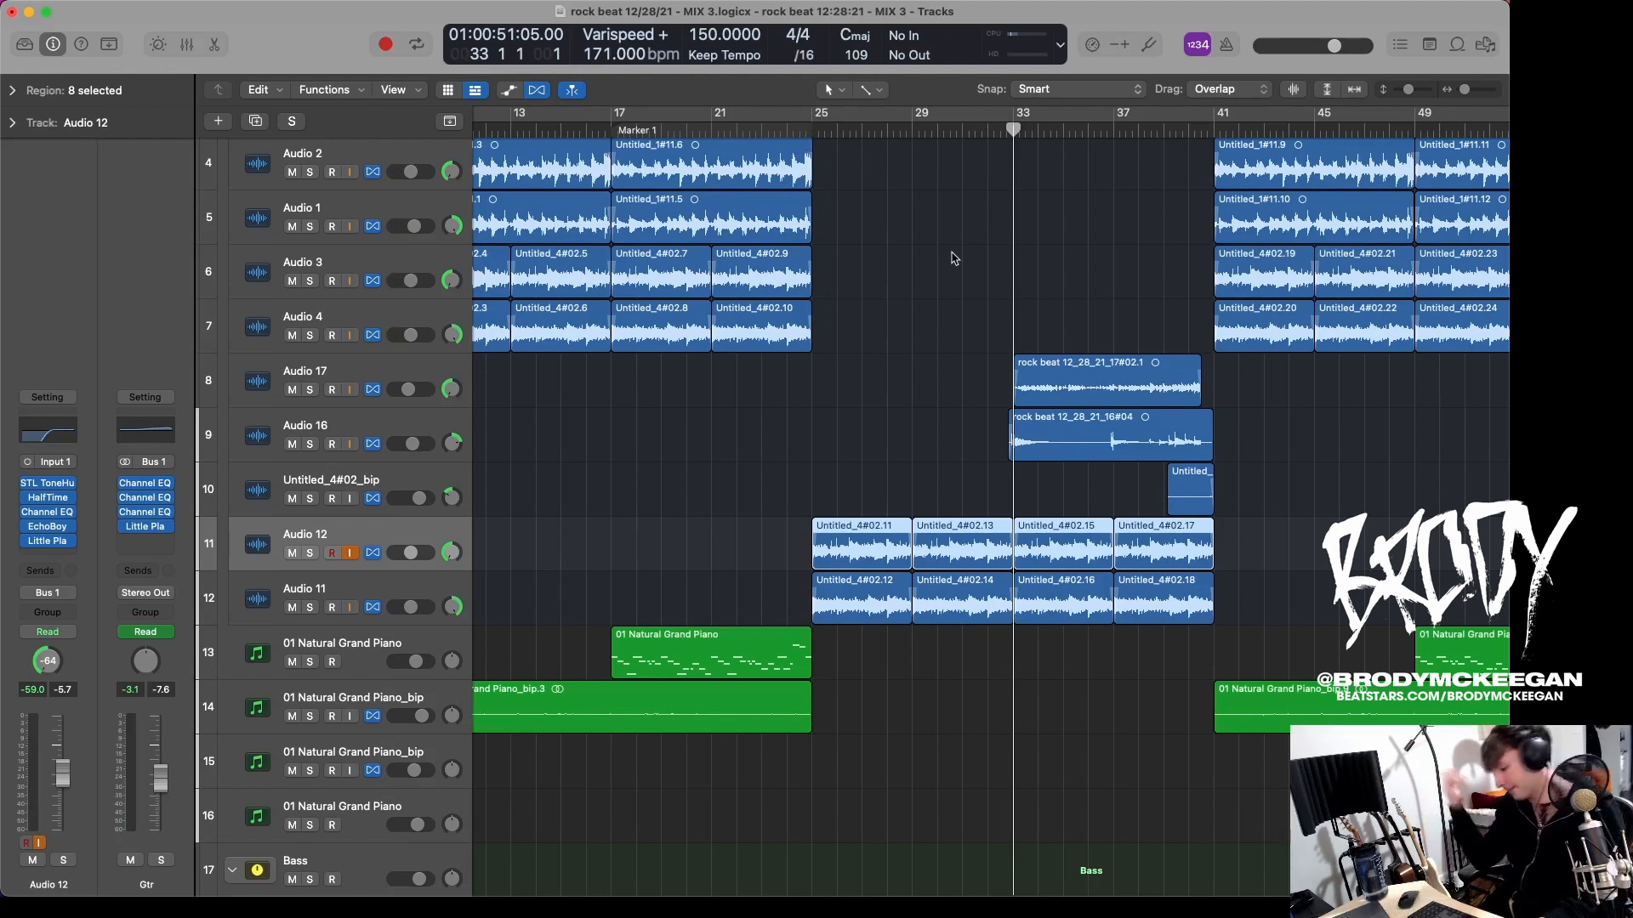
key(space)
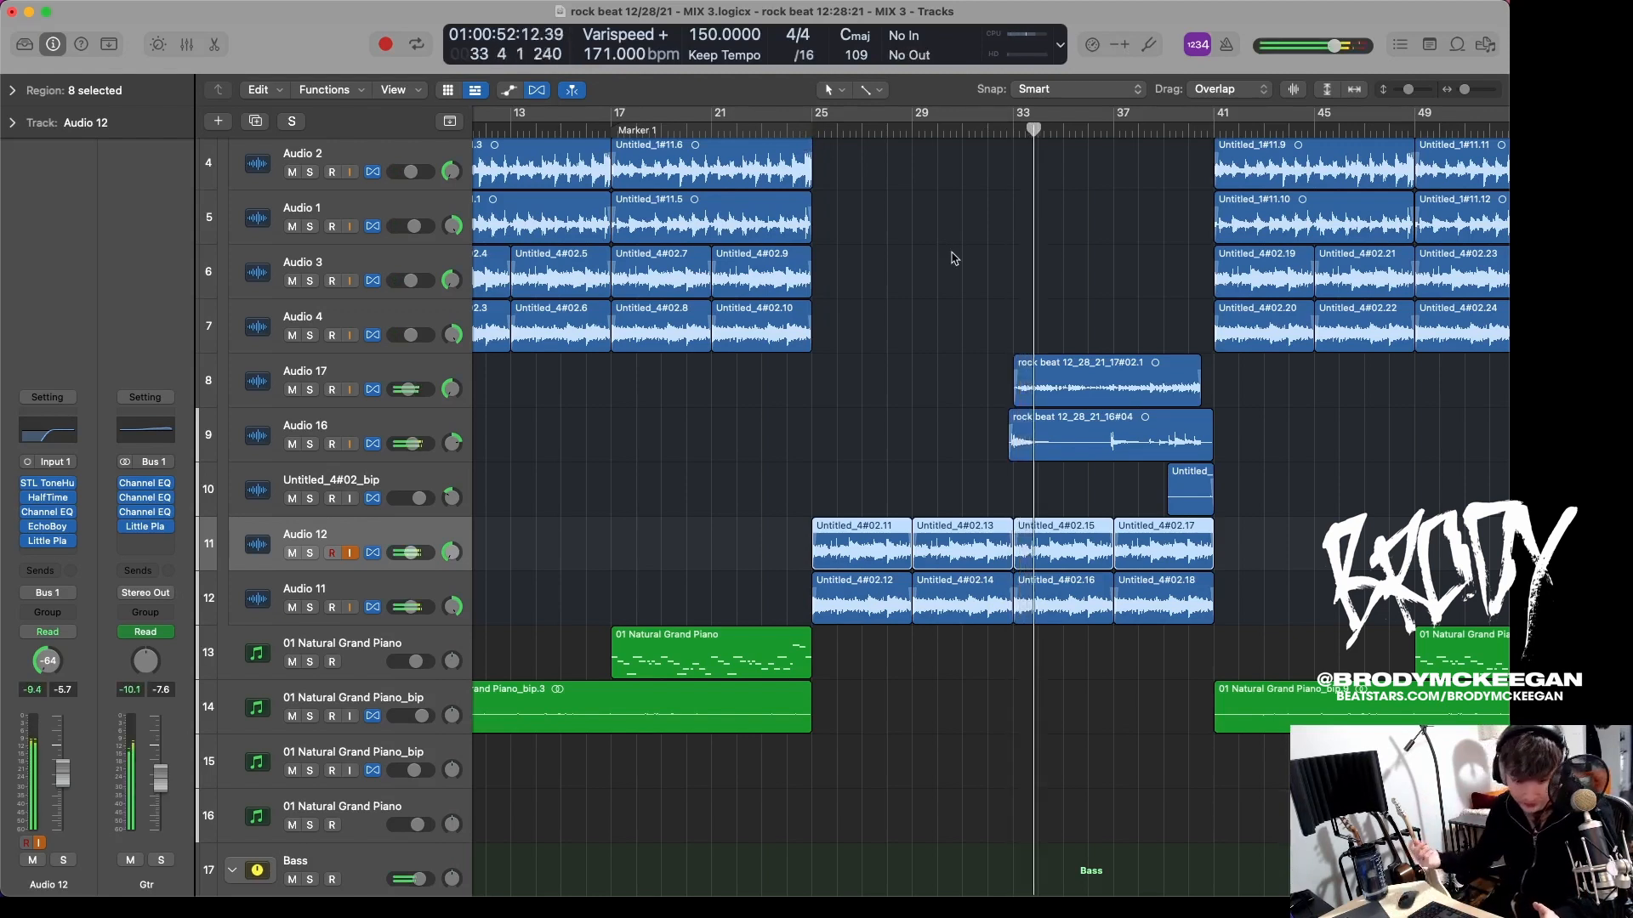
Step: Solo Audio 16 and Audio 17 during playback, select Audio 16 to show its channel strip, and release both solos
click(309, 444)
click(311, 389)
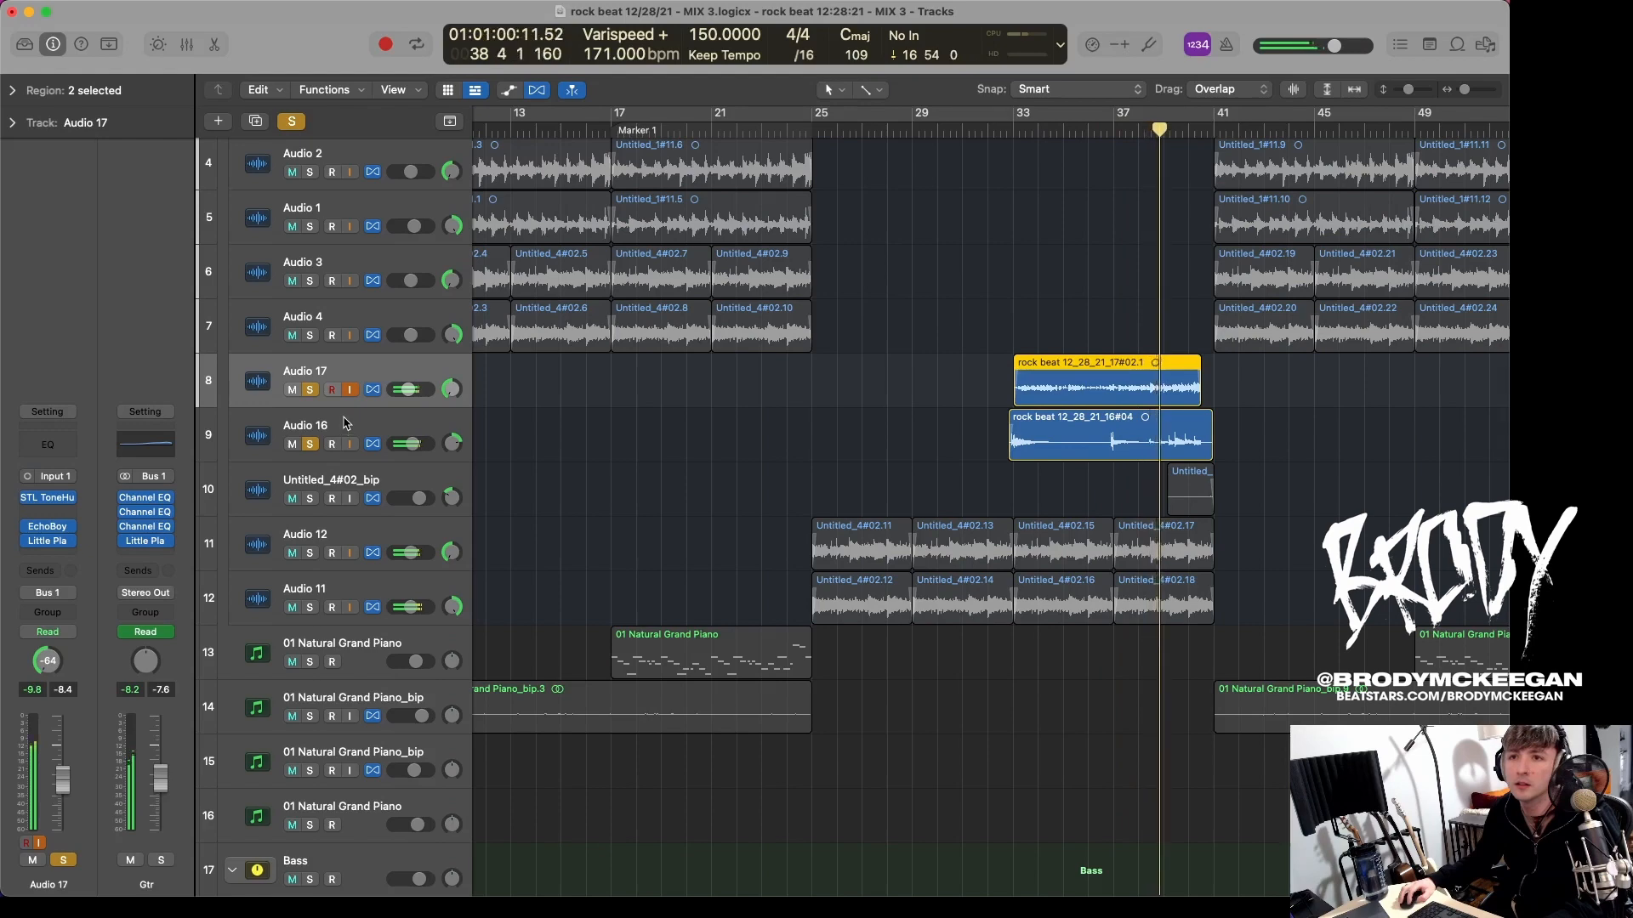
click(344, 428)
click(309, 389)
click(310, 444)
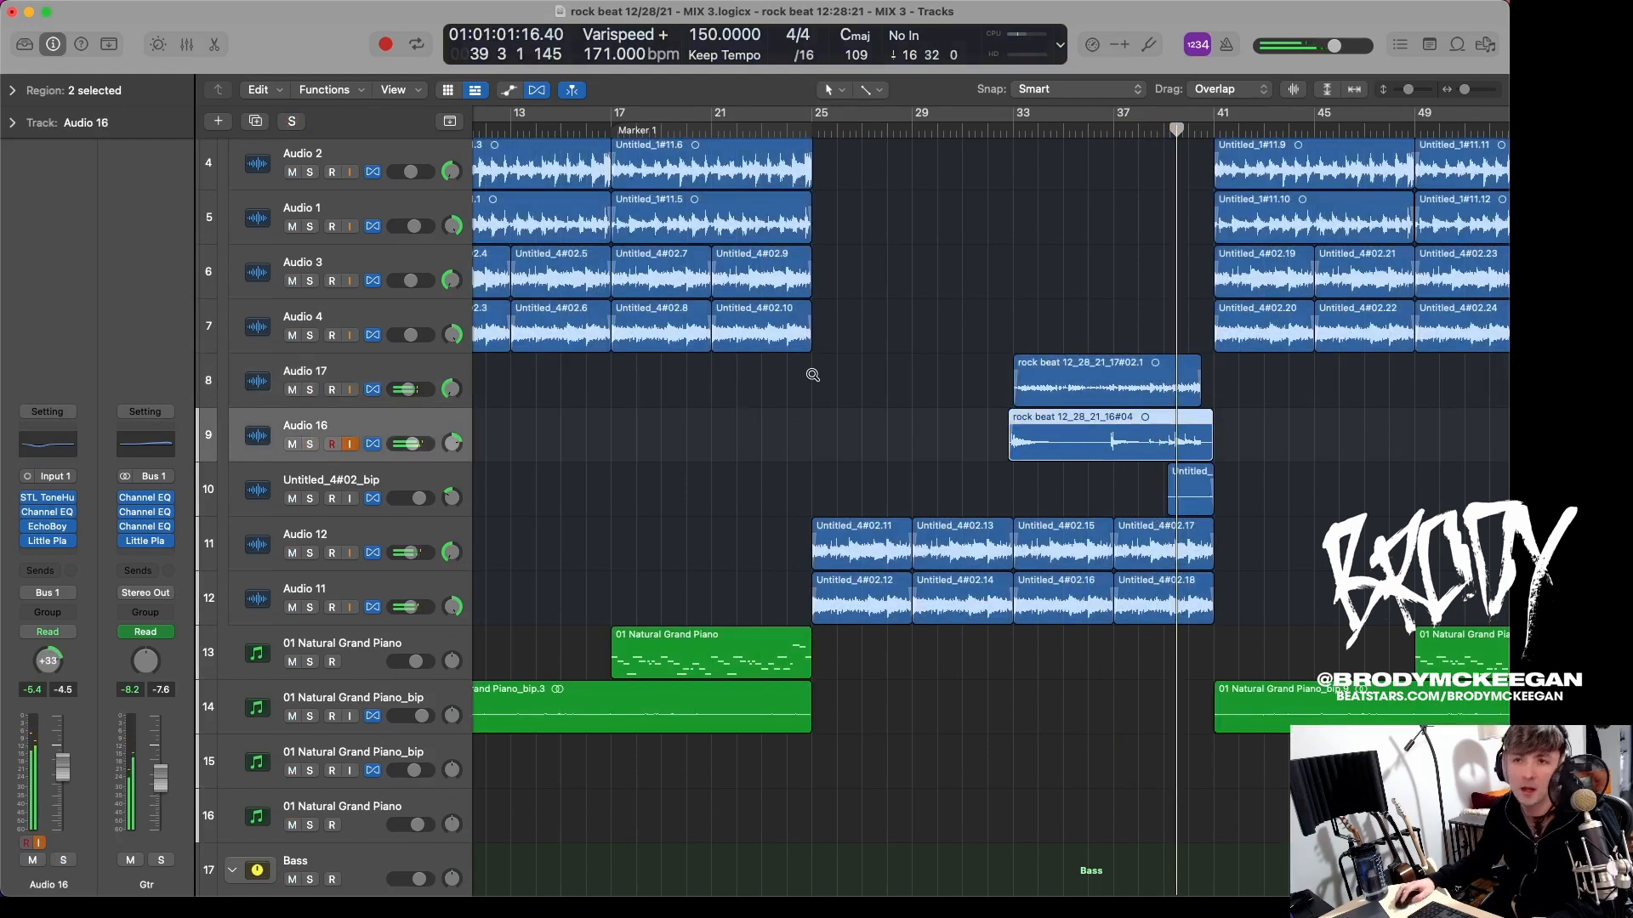
Step: Clear the region selection and select the Gtr stack to show its channel strip
scroll(813, 372, down, 5)
scroll(813, 377, up, 3)
click(897, 338)
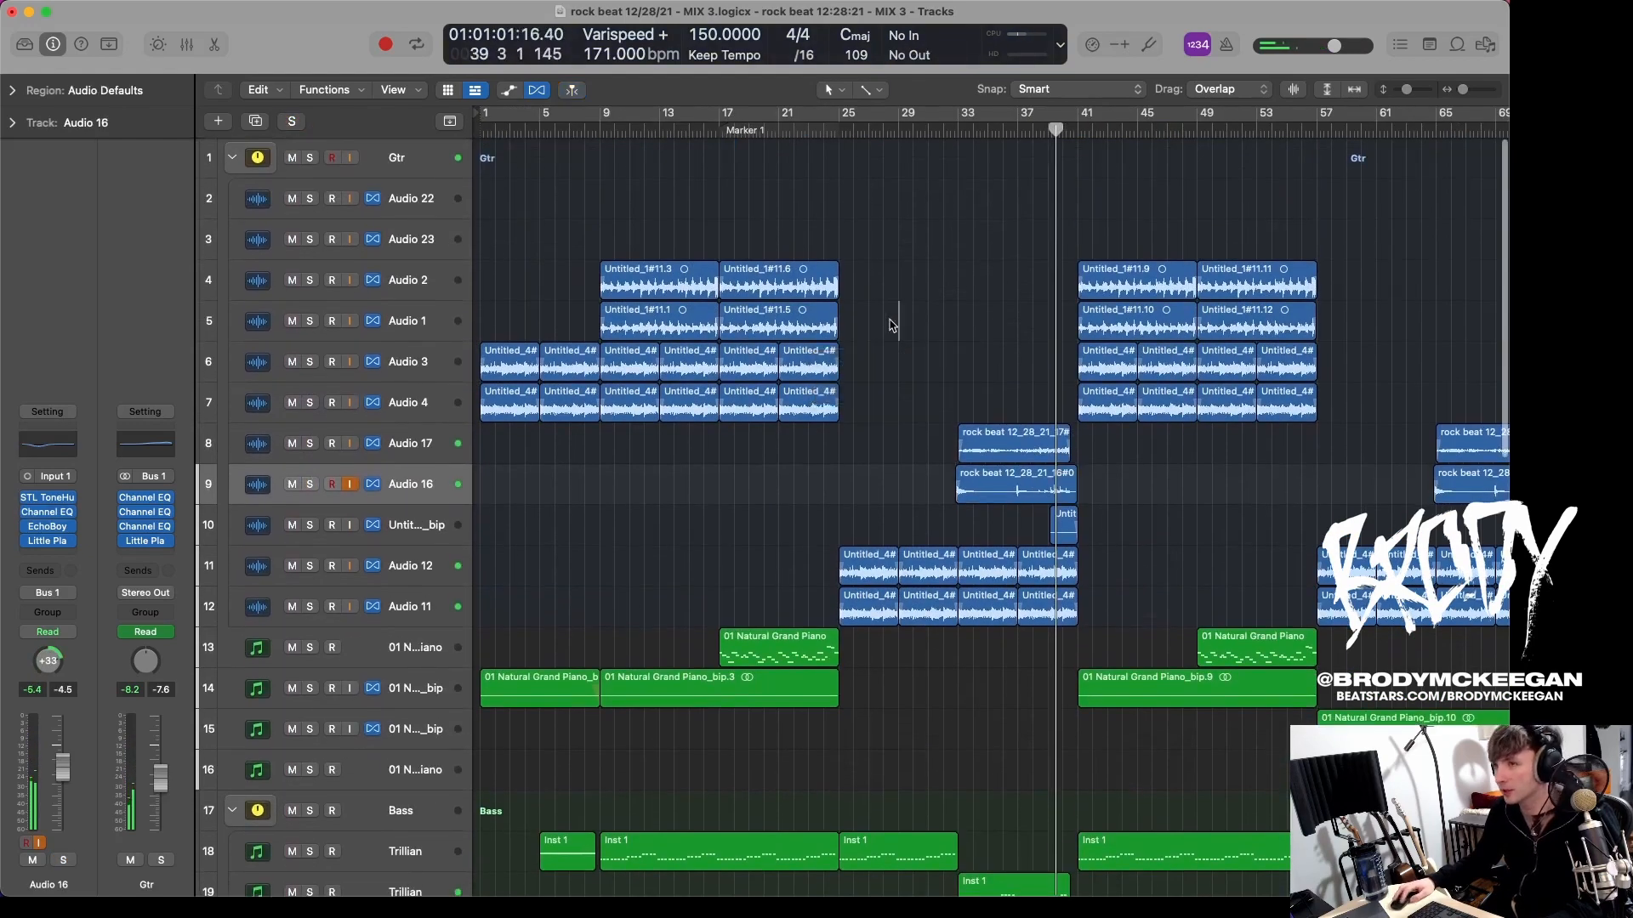
click(425, 155)
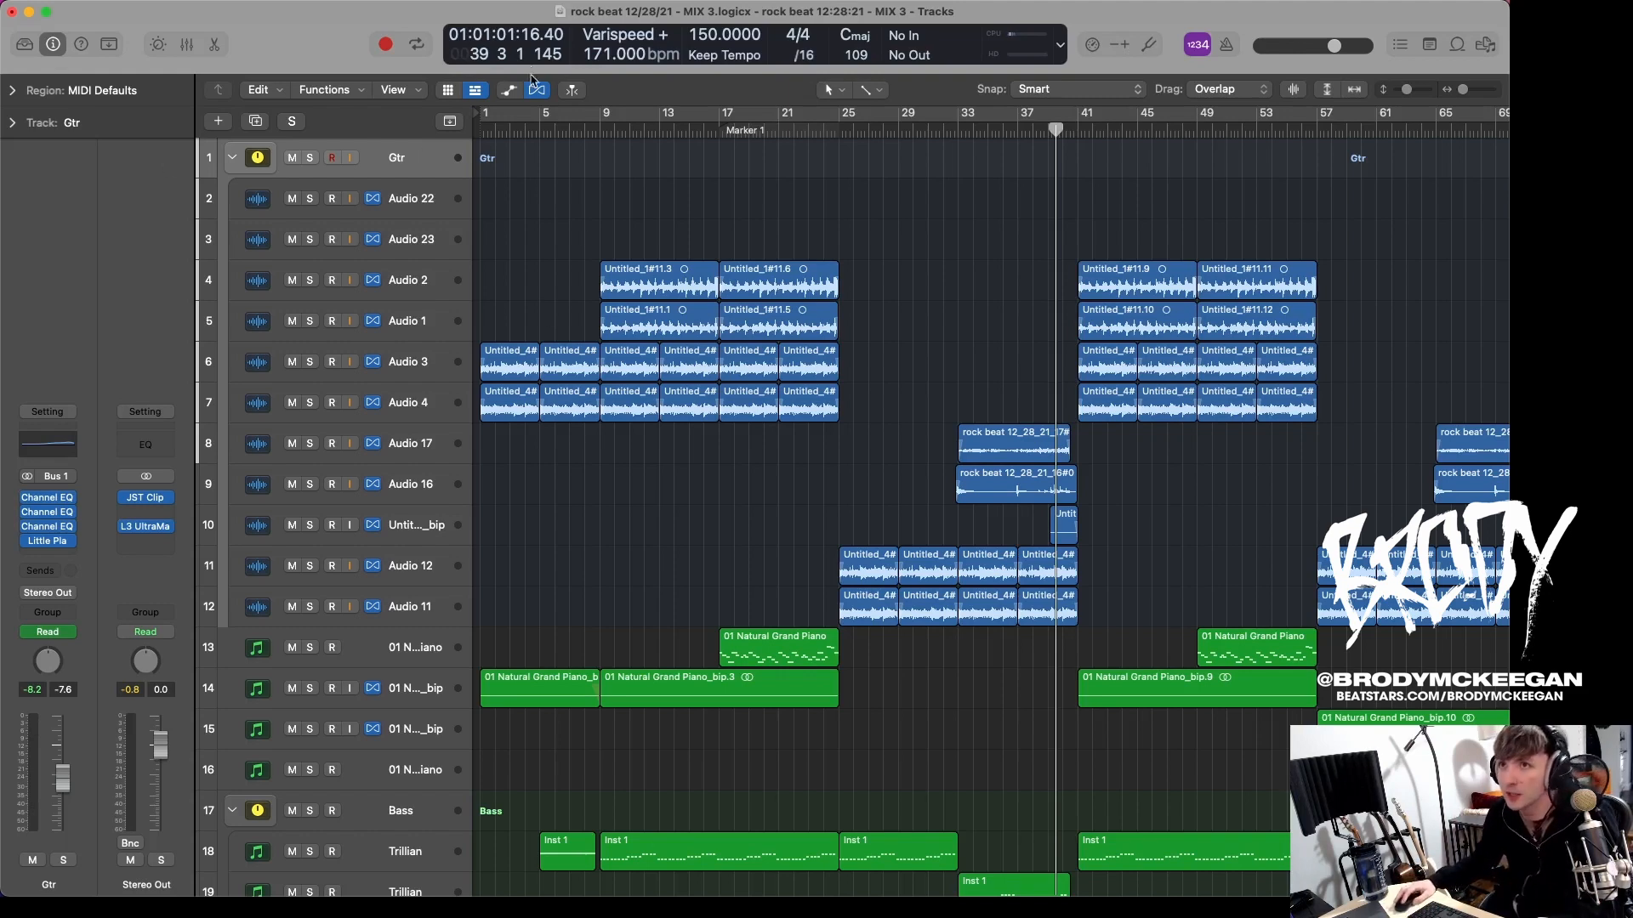
Step: Select Audio 2's first region at bar 9 and check its quantize settings in the region inspector
scroll(607, 228, up, 8)
scroll(607, 228, right, 5)
scroll(613, 229, left, 5)
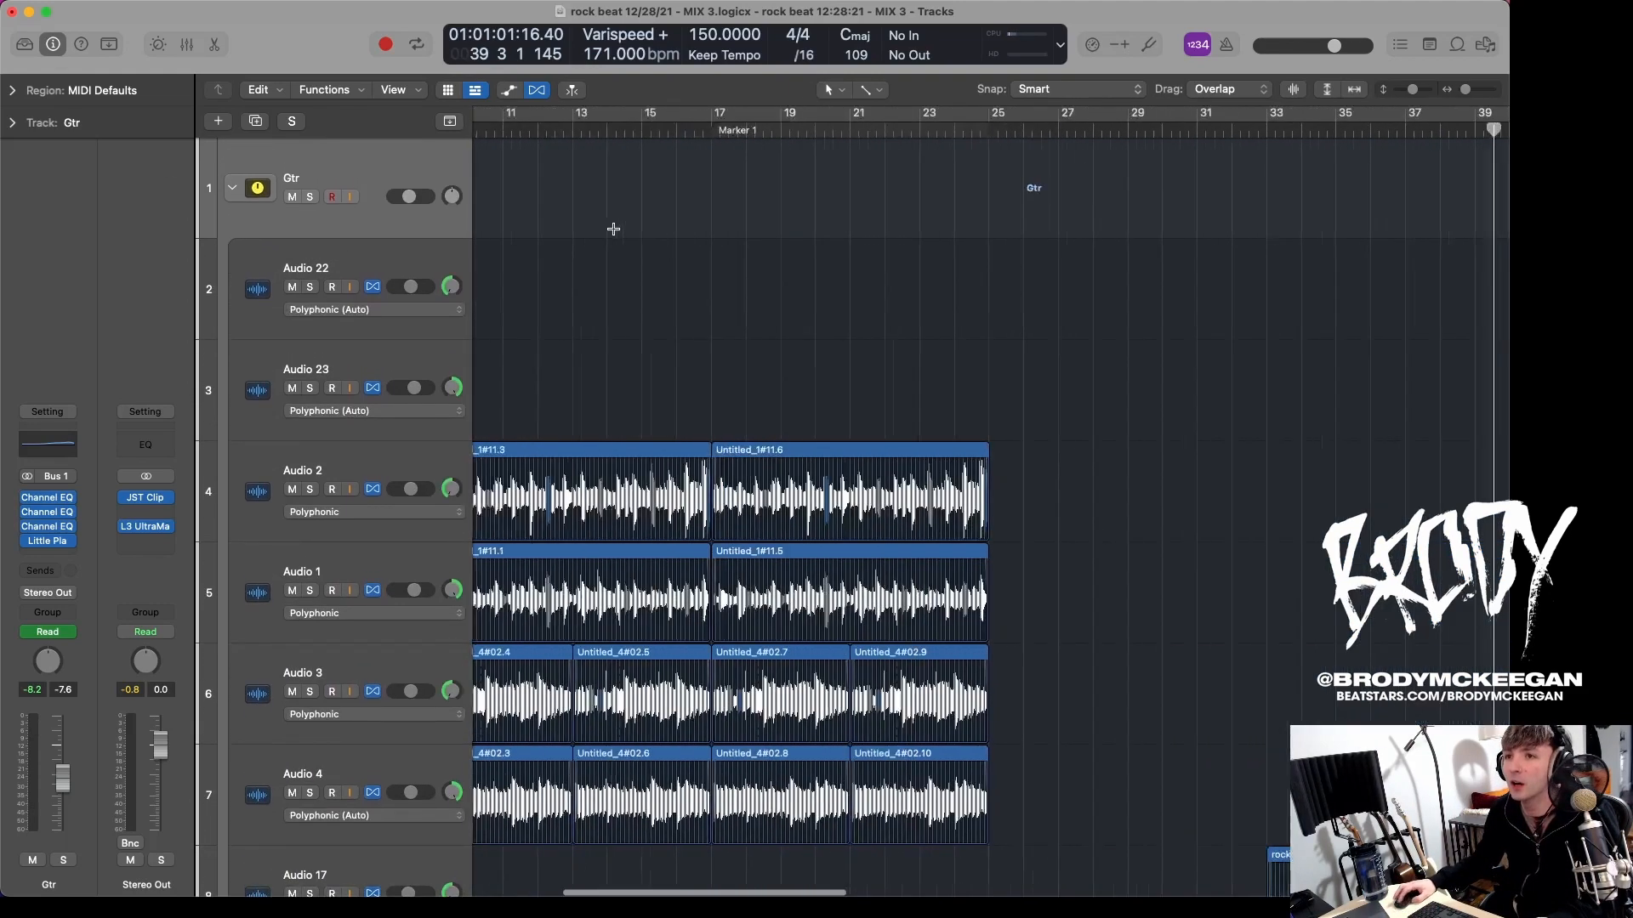
scroll(613, 229, left, 5)
scroll(692, 374, up, 5)
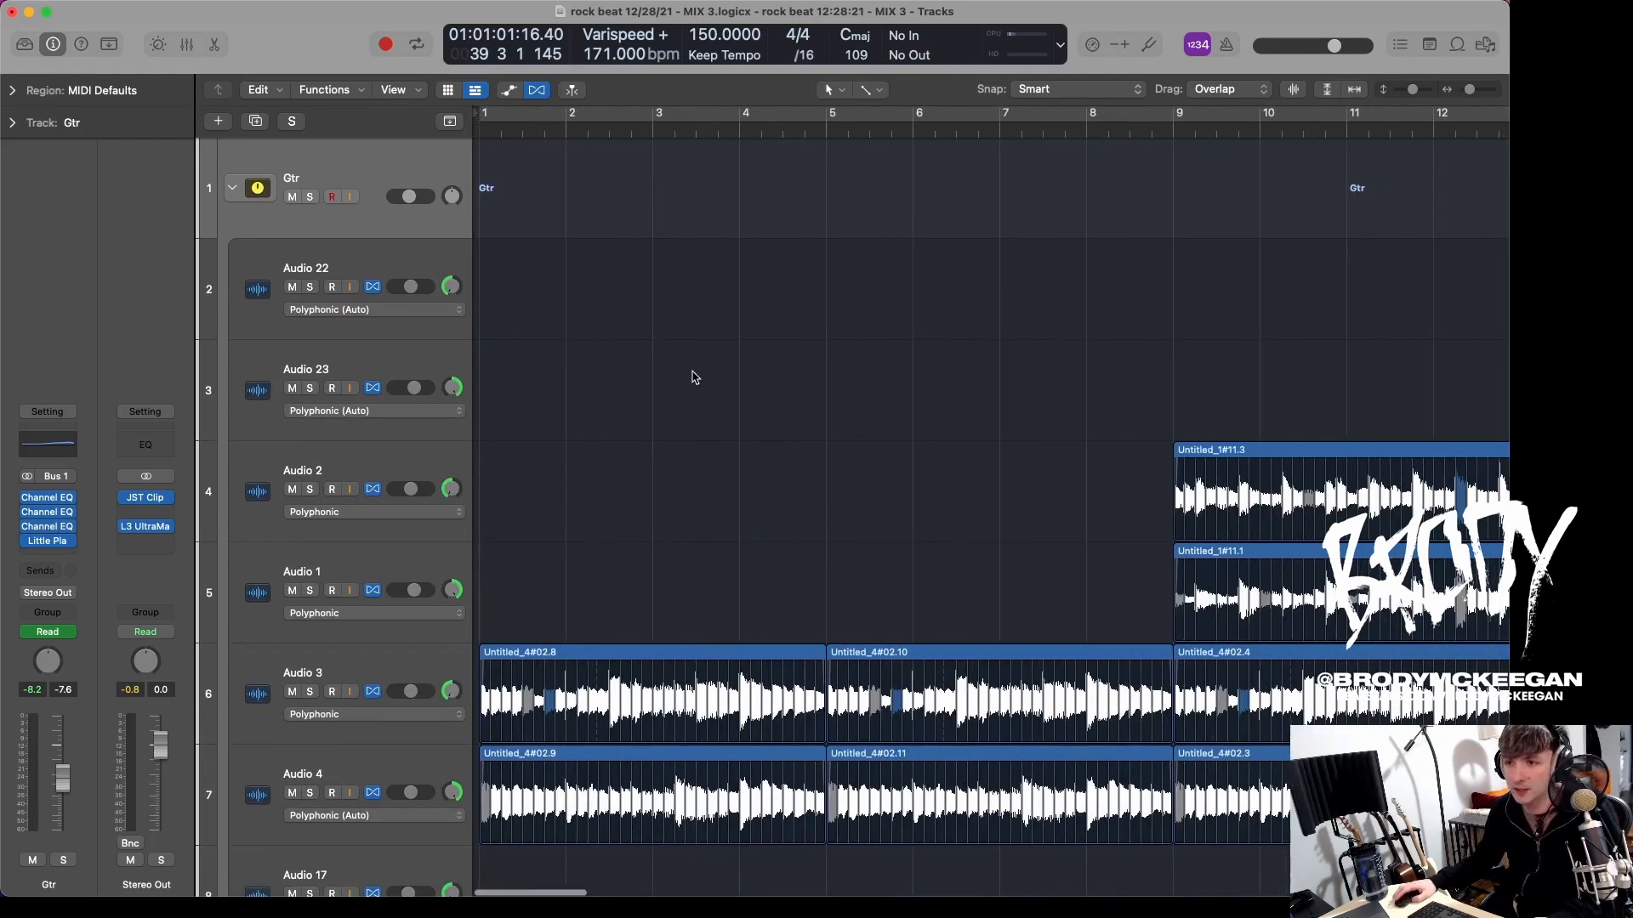
scroll(693, 377, right, 5)
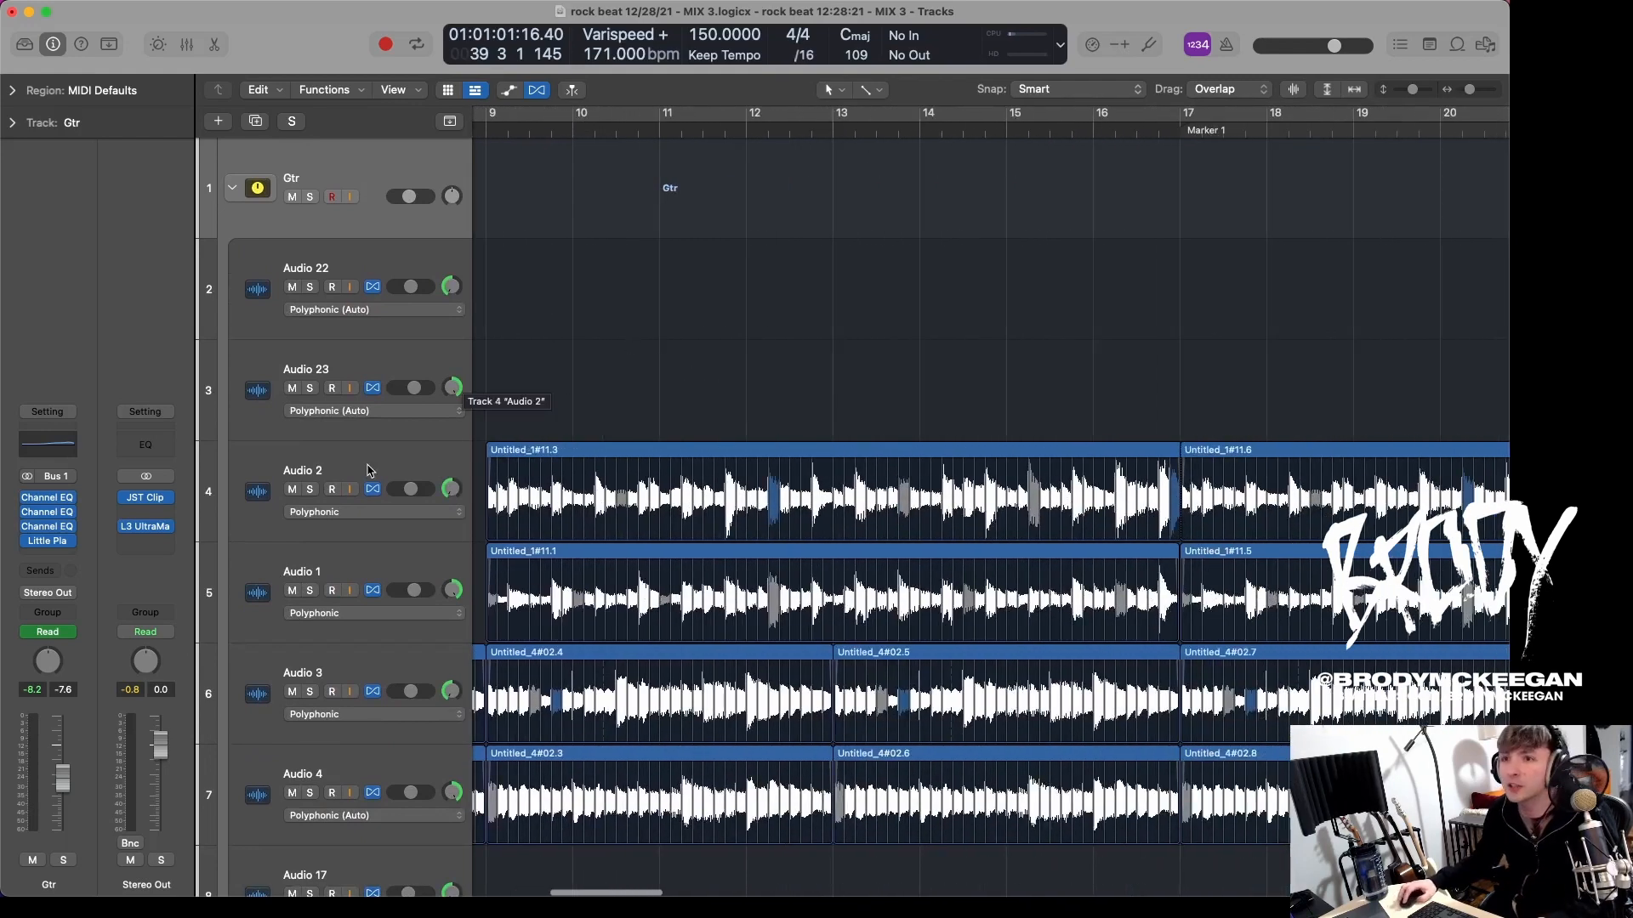
click(600, 456)
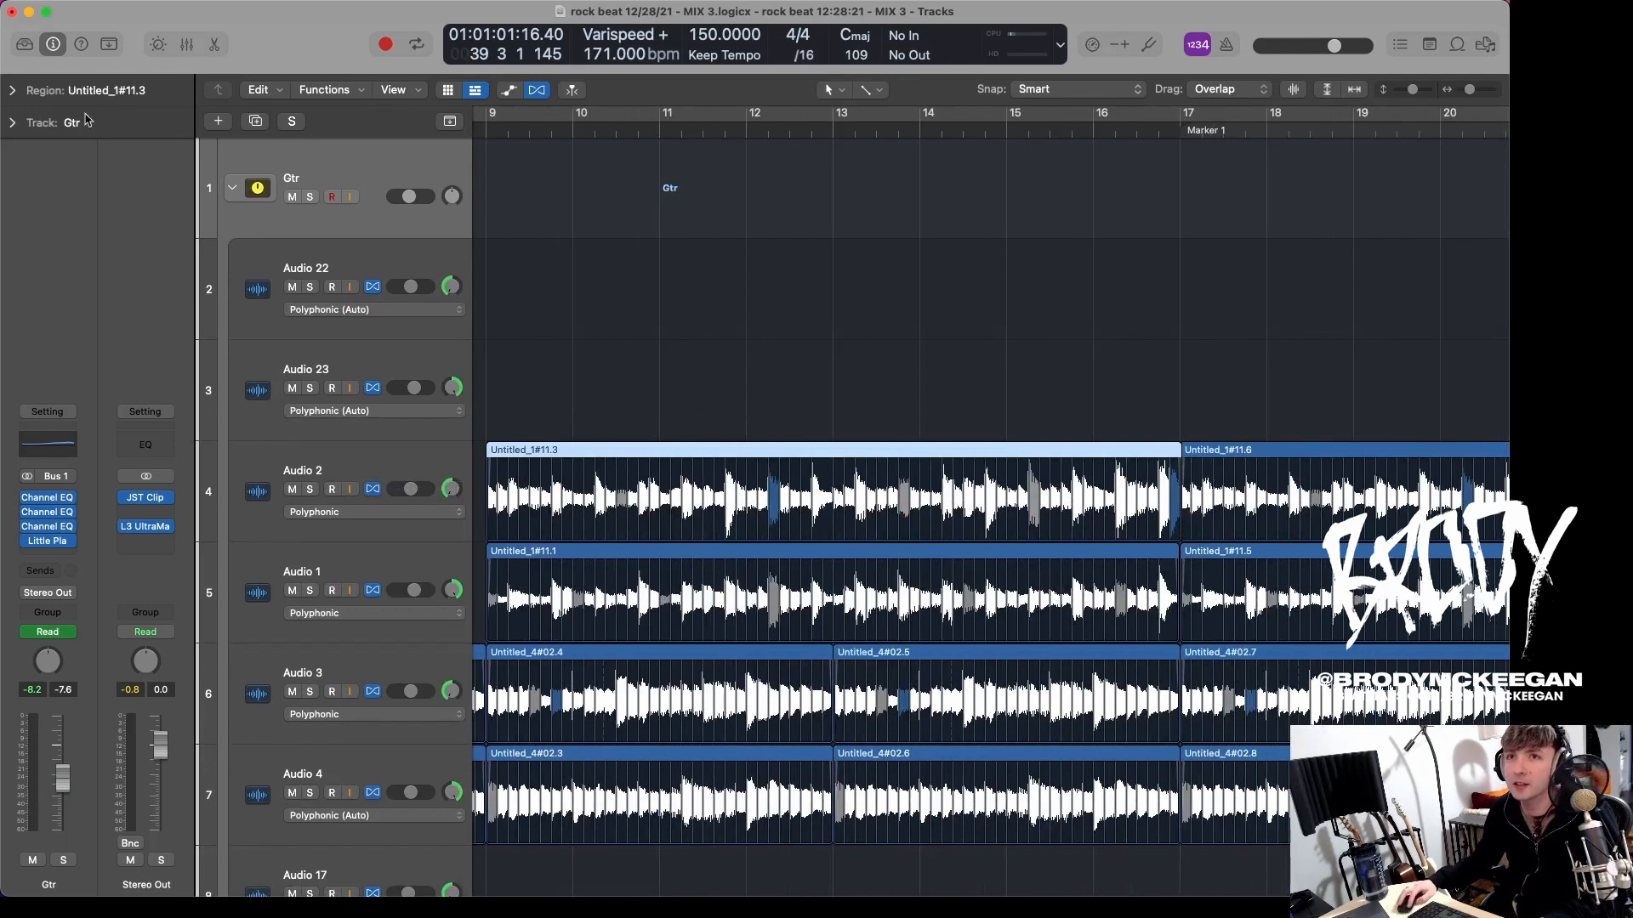
click(12, 90)
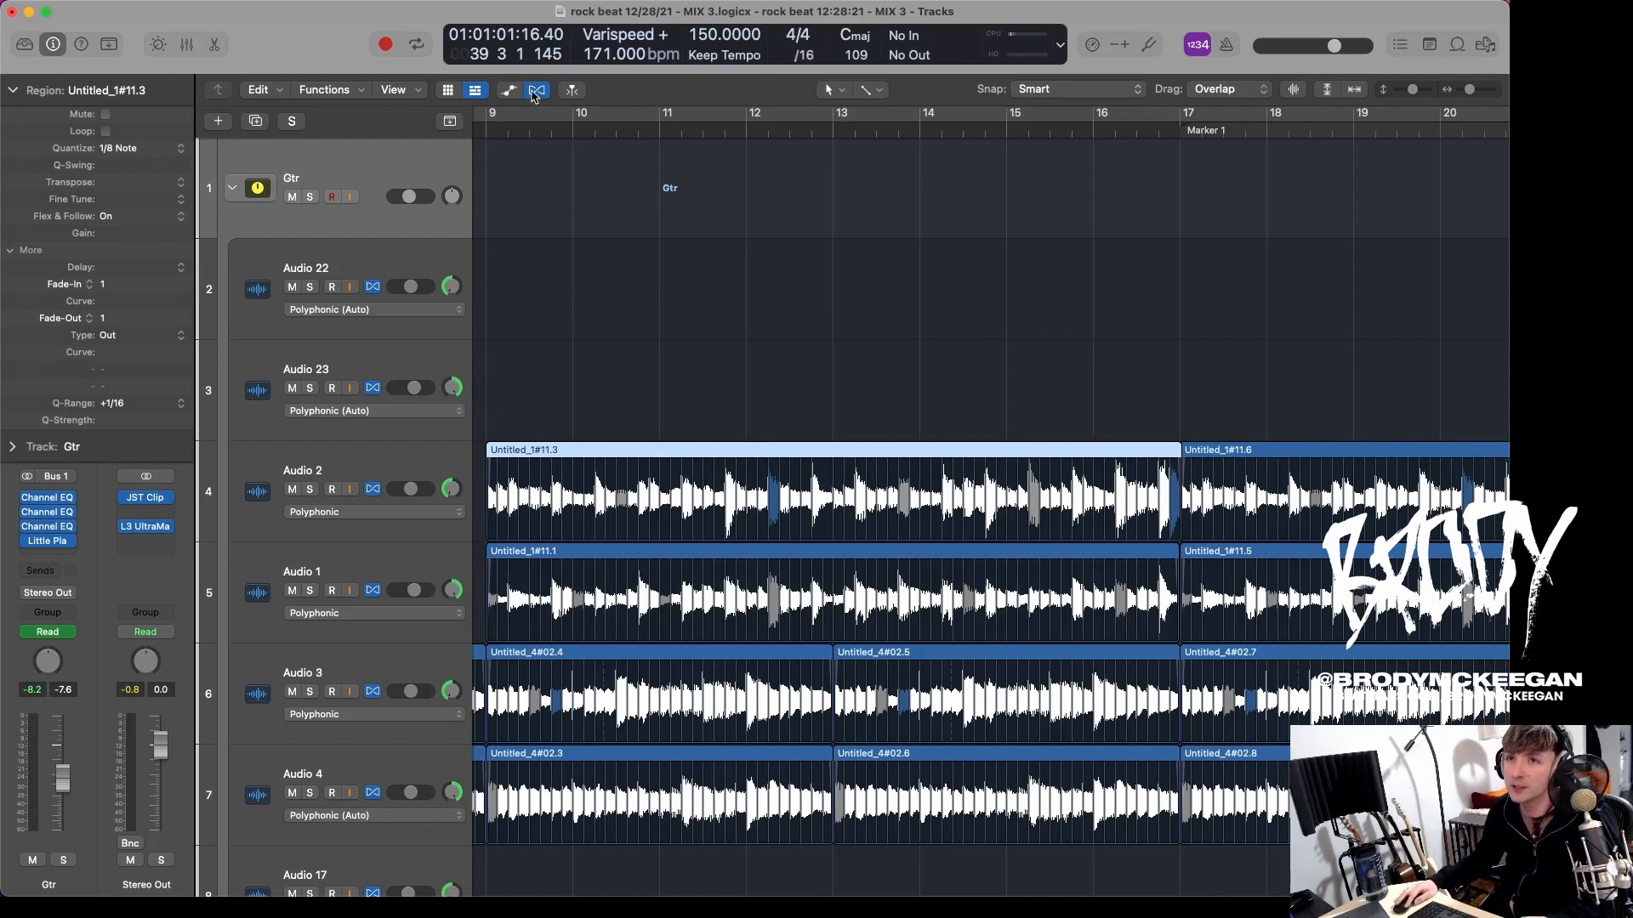
click(11, 90)
Step: Select the Audio 2 track and check its plug-ins in the mixer, then hide the mixer
click(367, 453)
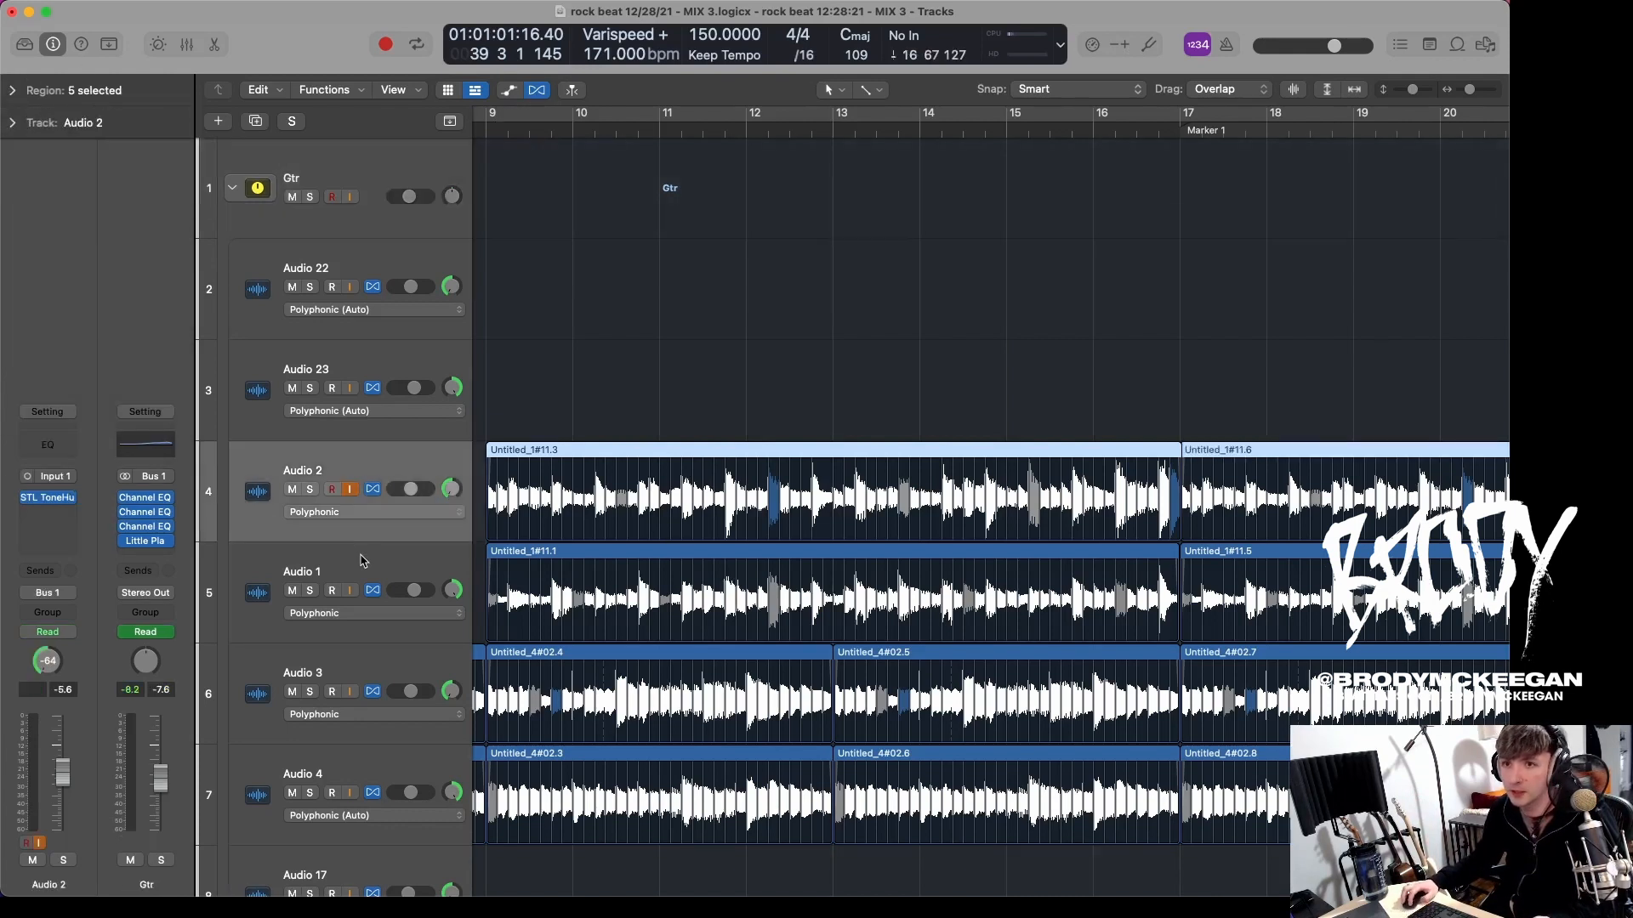
key(x)
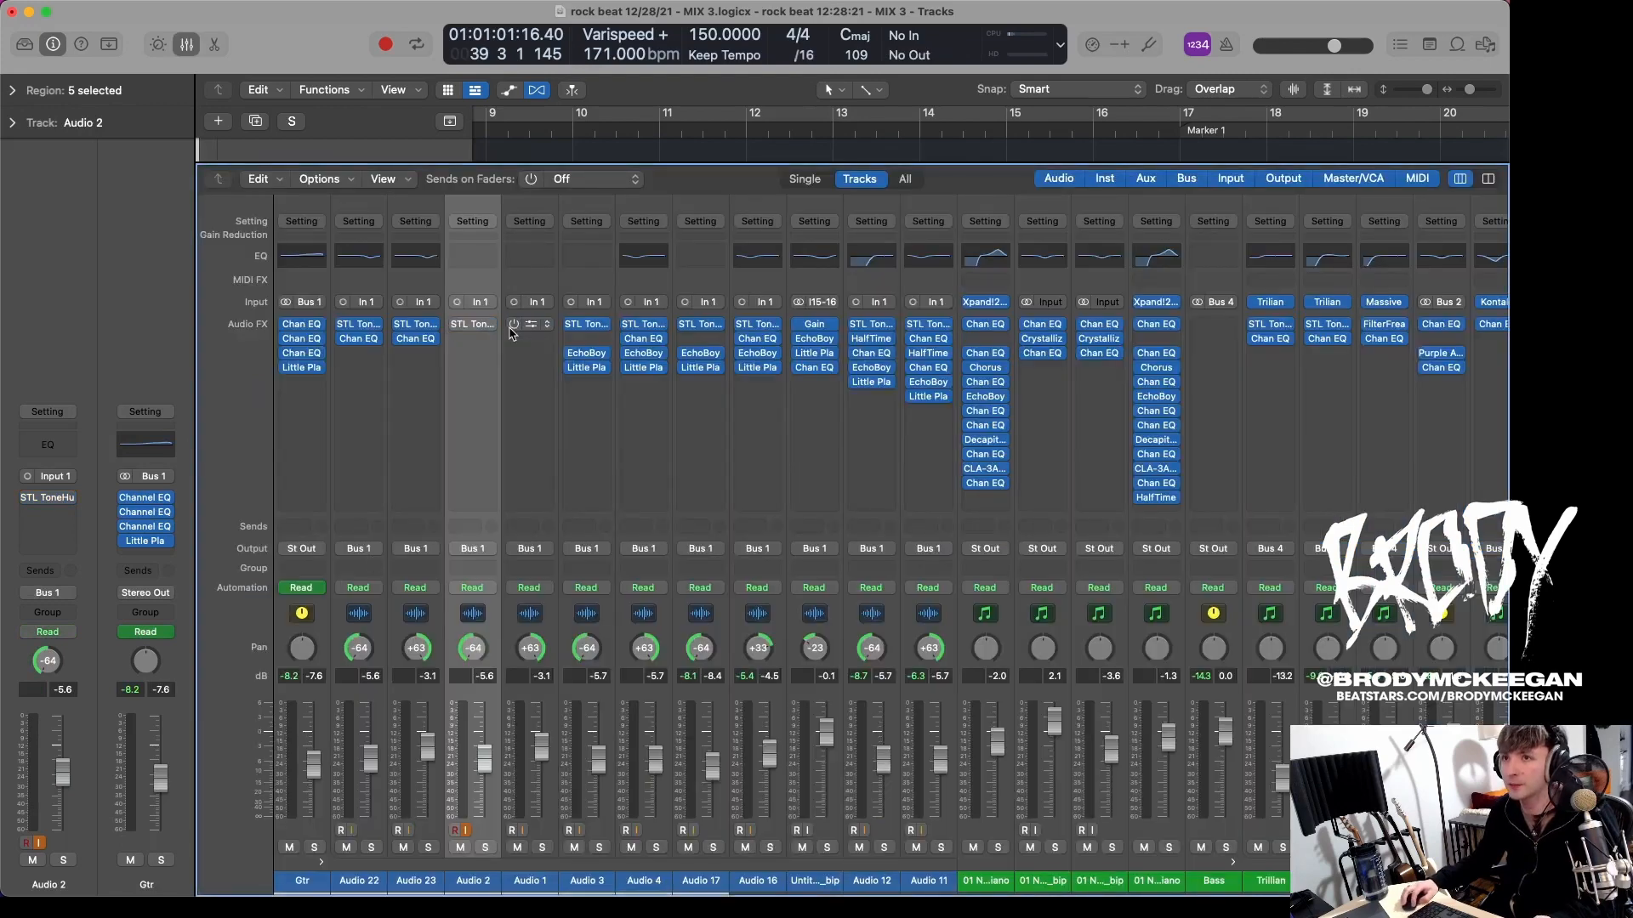
key(x)
Step: Solo Audio 2 and Audio 1 and play them from bar 9, examining their waveforms up close
click(310, 490)
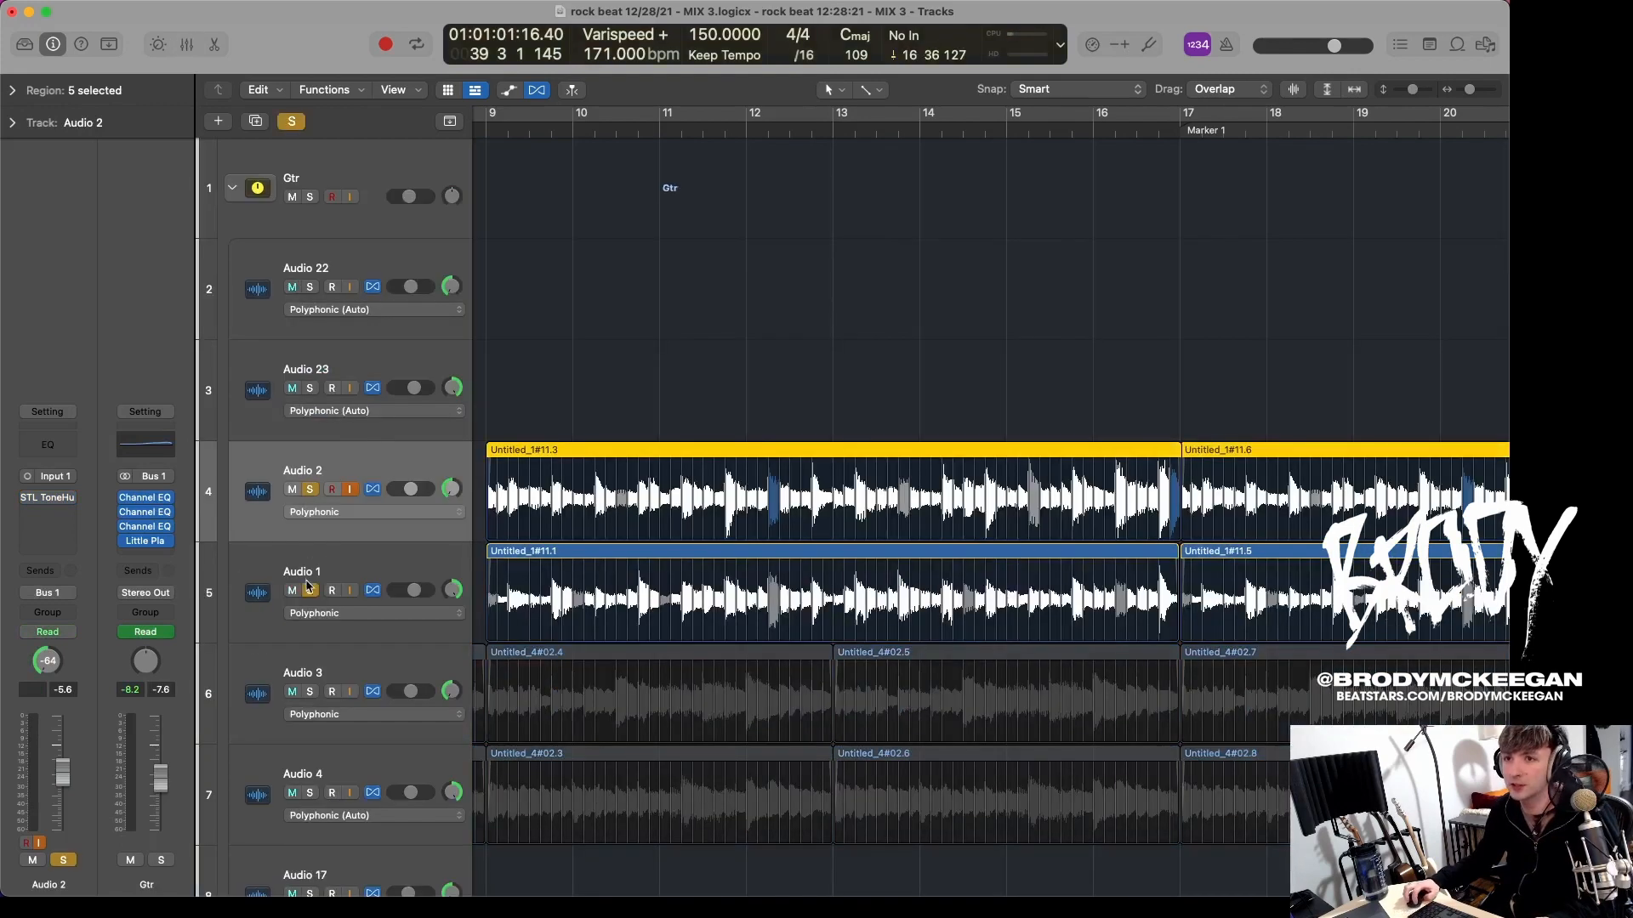
click(499, 120)
key(space)
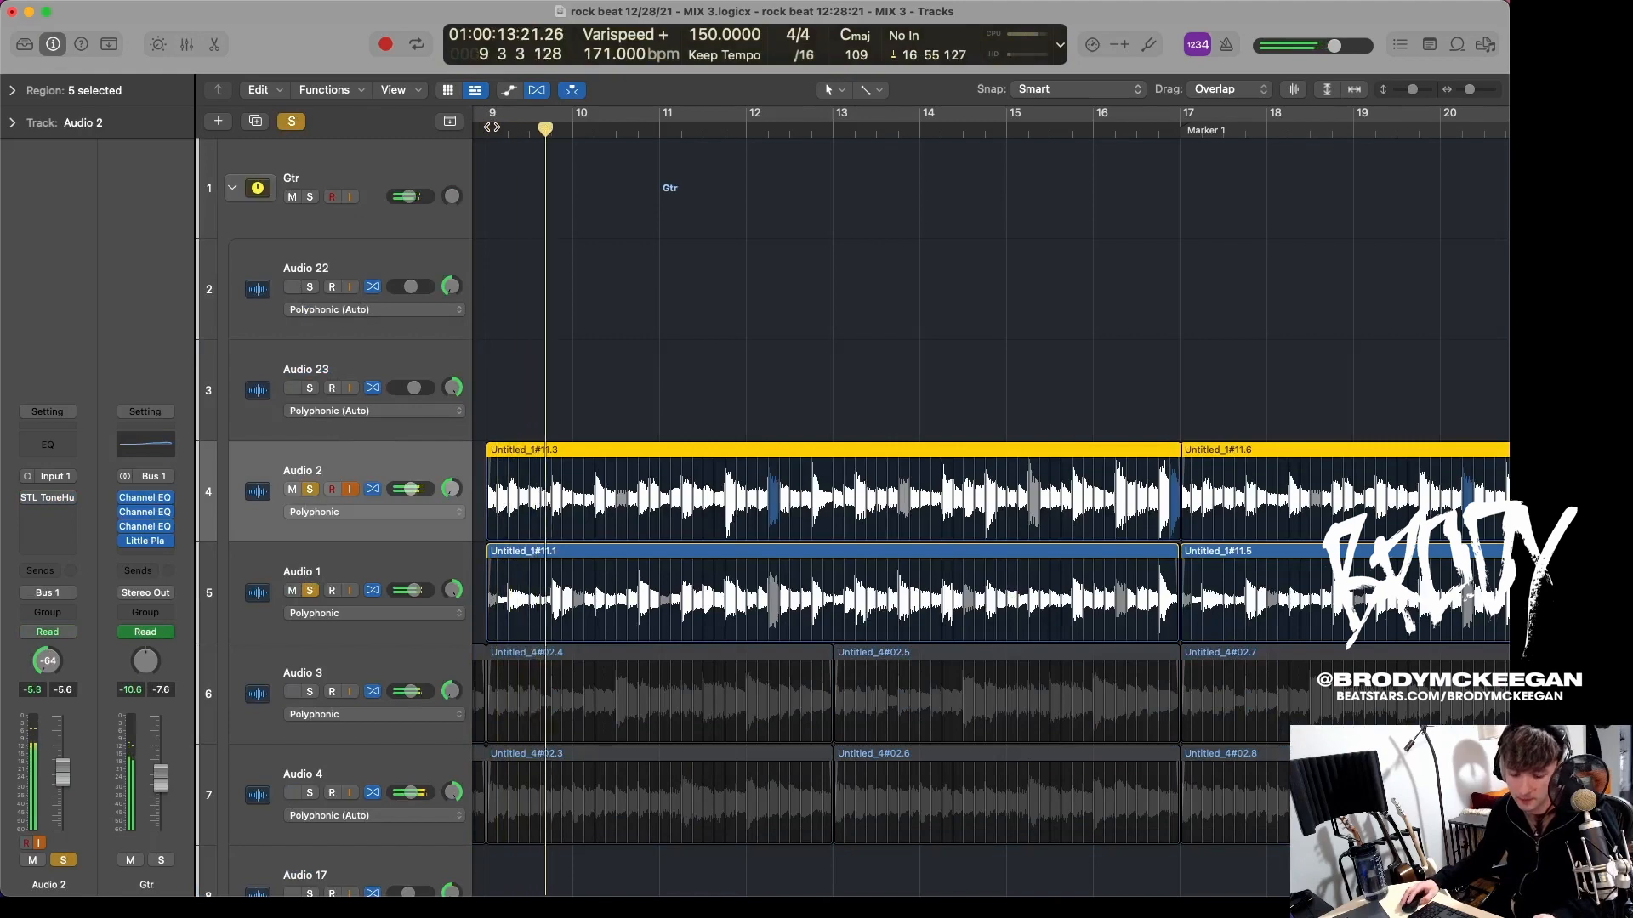
scroll(680, 459, up, 5)
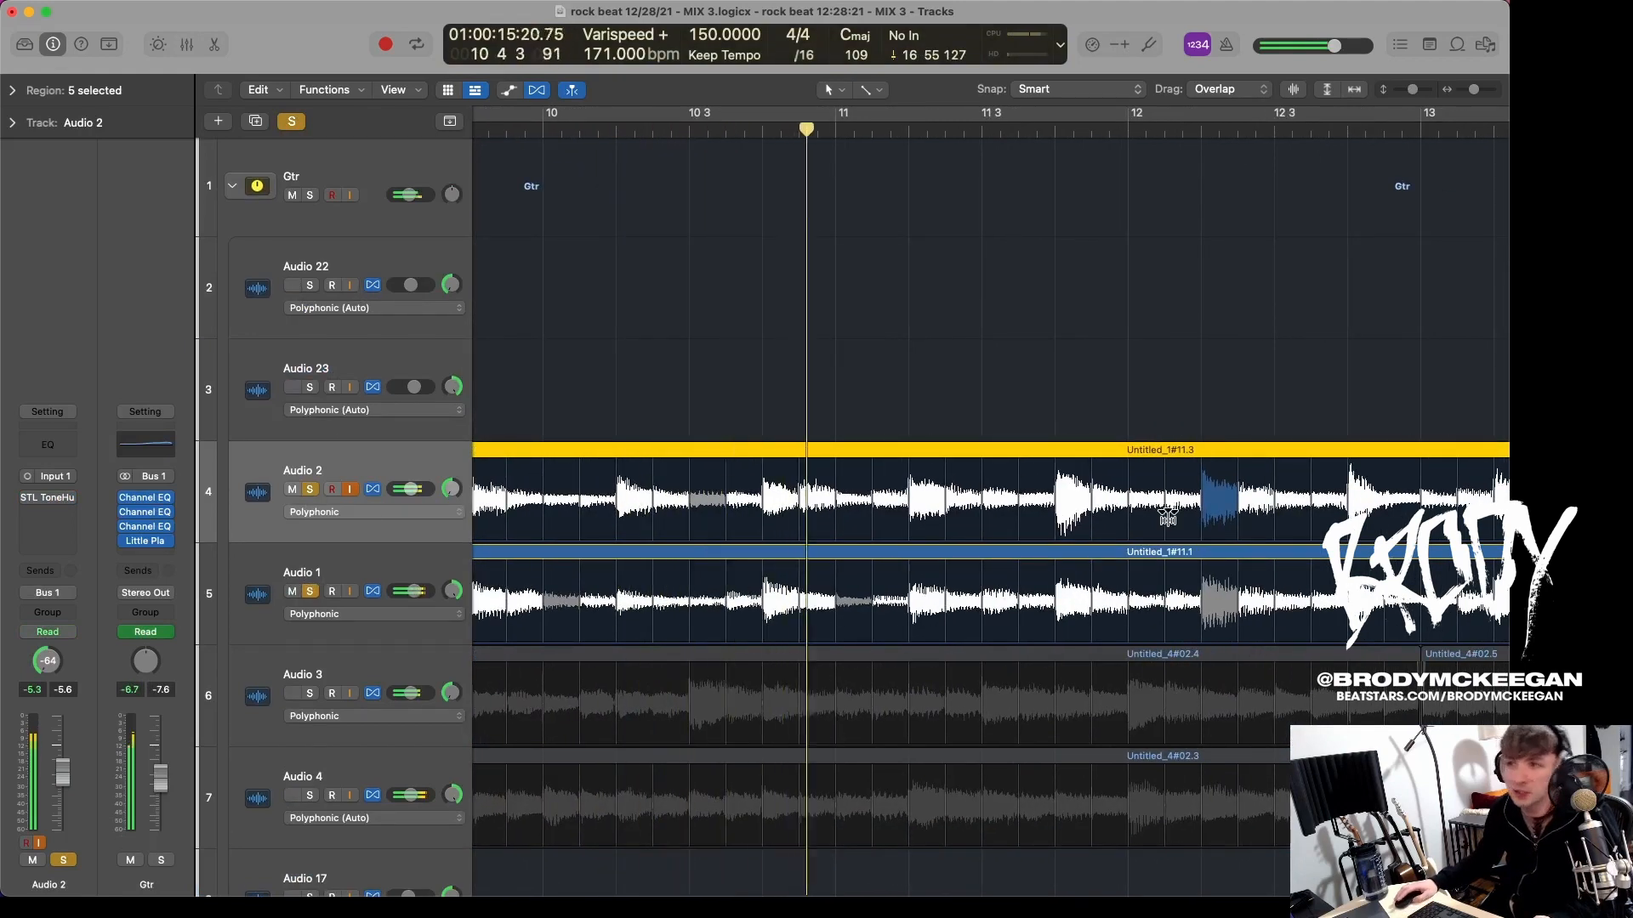
scroll(1190, 511, right, 2)
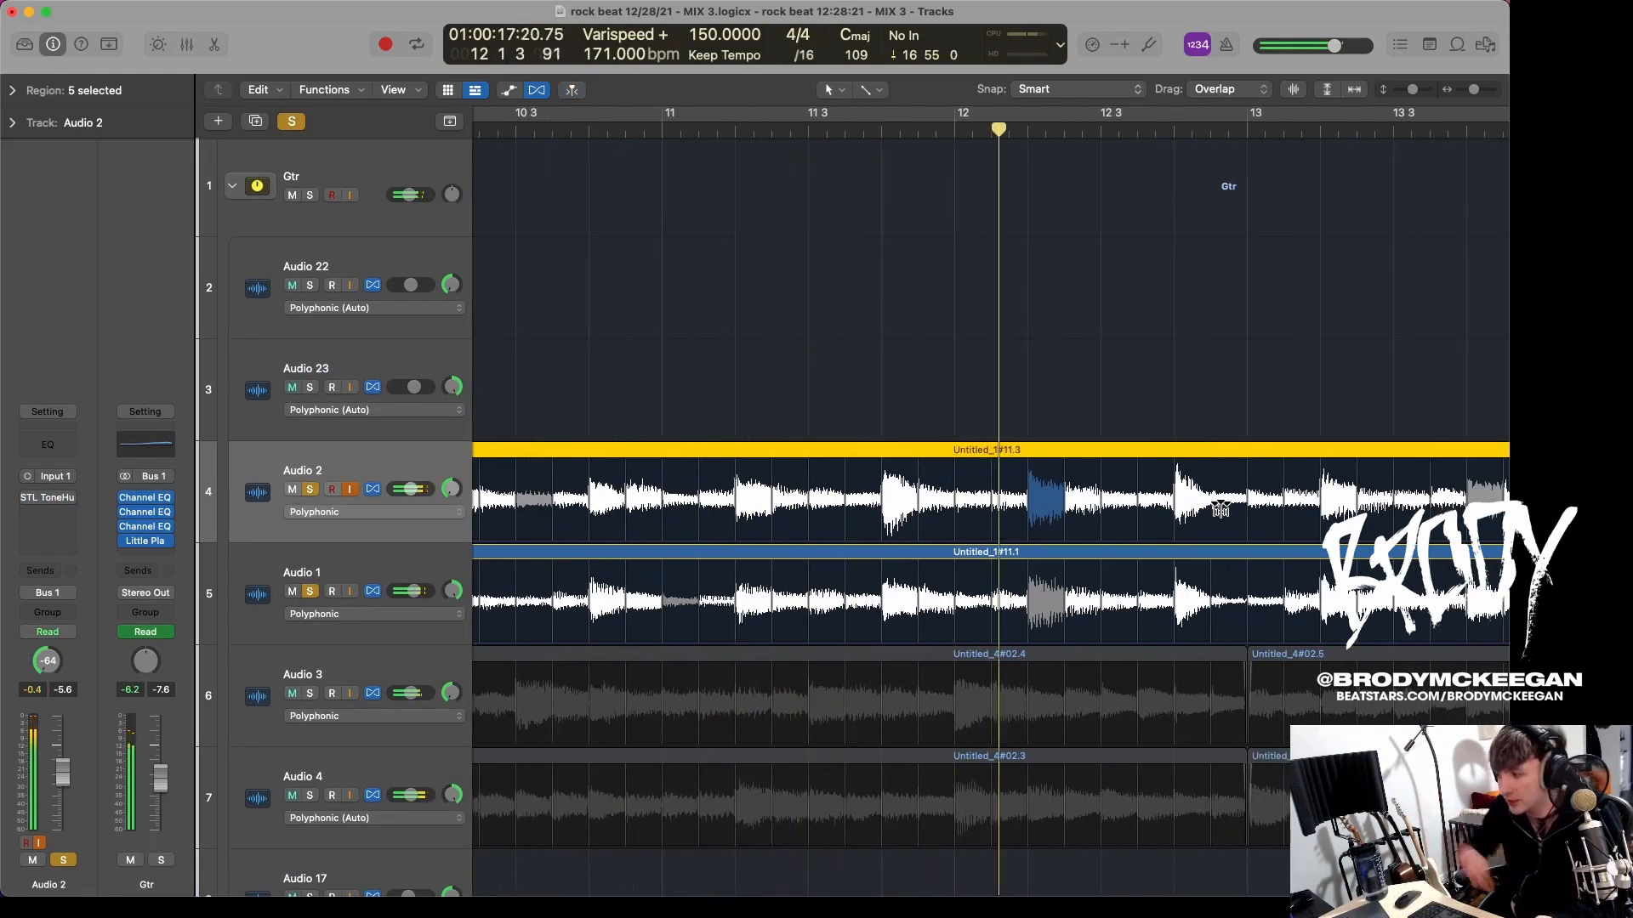
Step: Check the soloed guitars' plug-ins in the mixer, then toggle Audio 2's Flex off and back on twice
key(x)
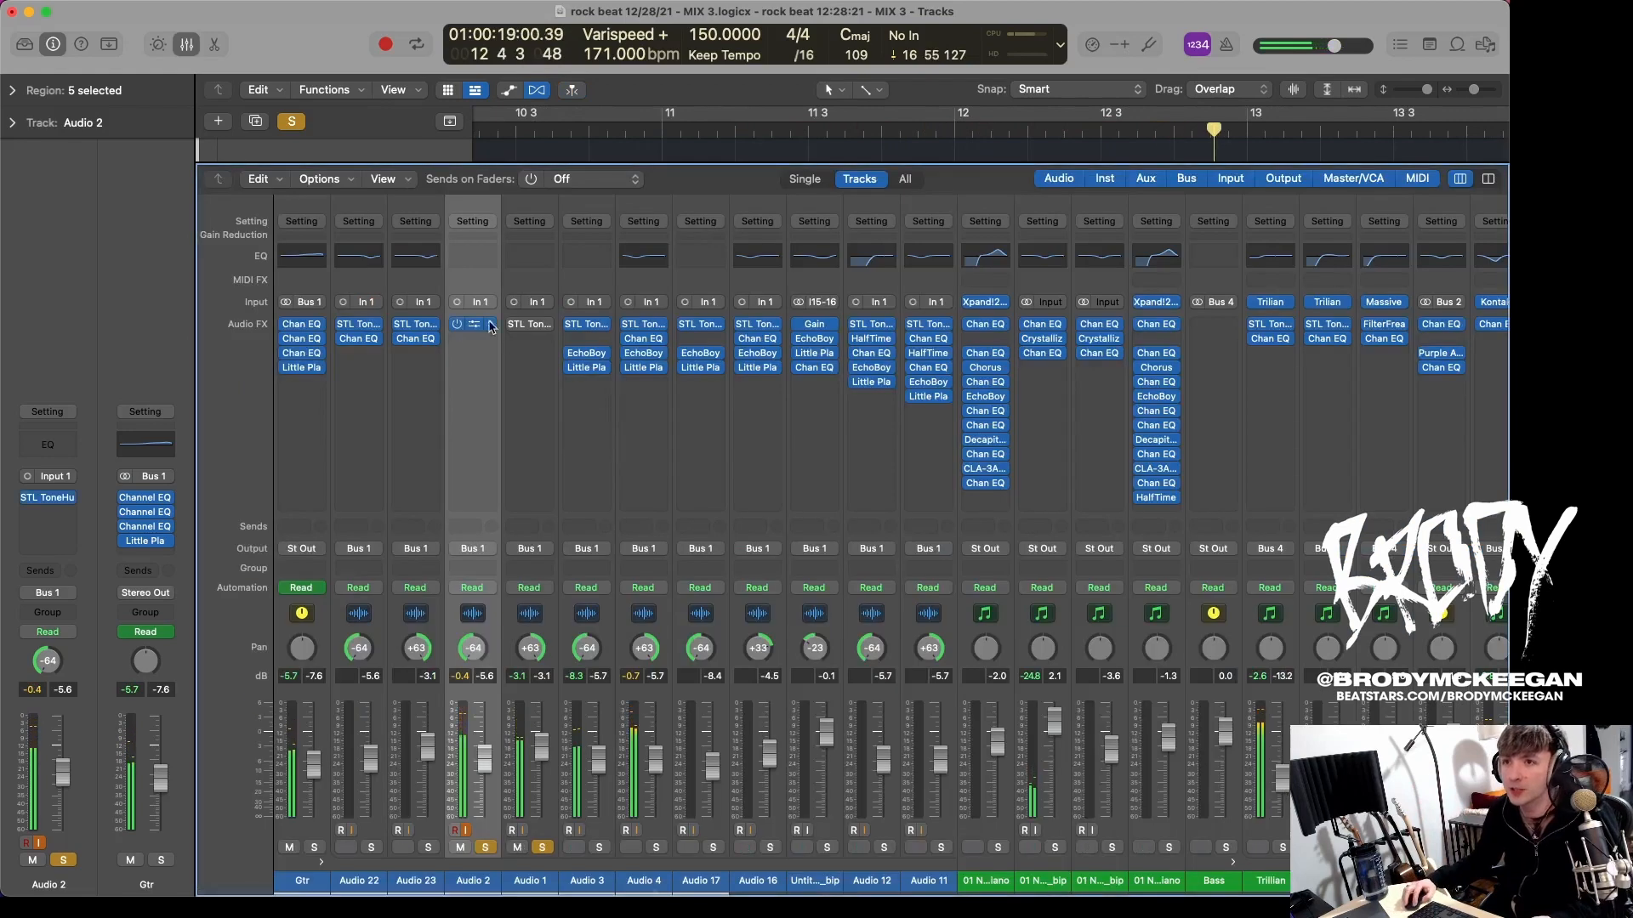
key(x)
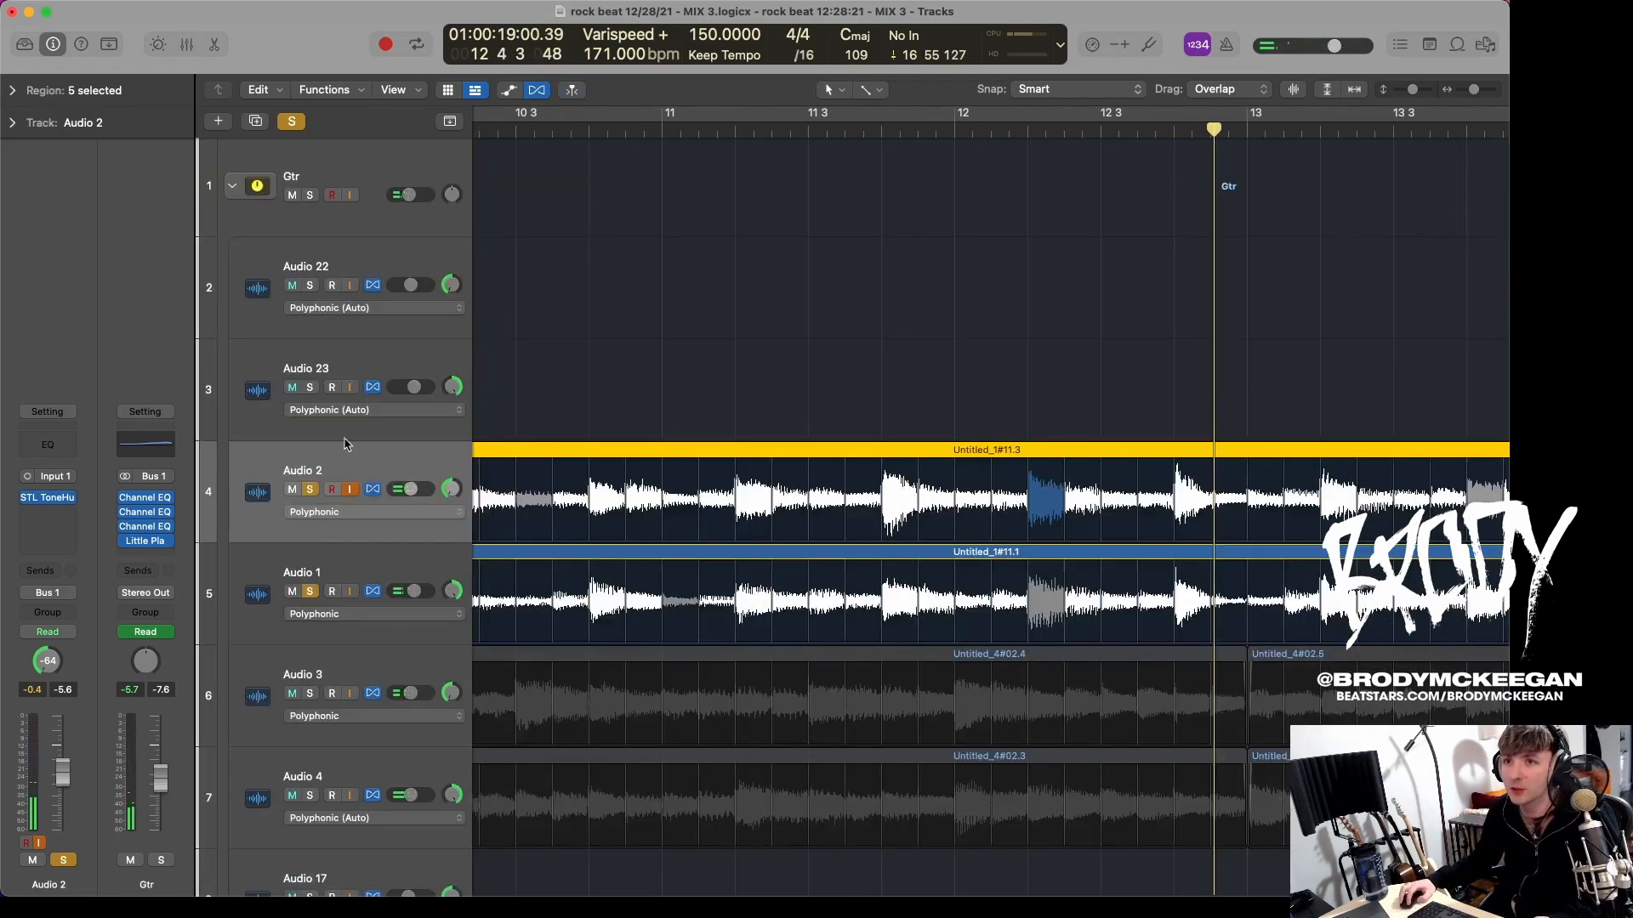
click(375, 490)
click(375, 489)
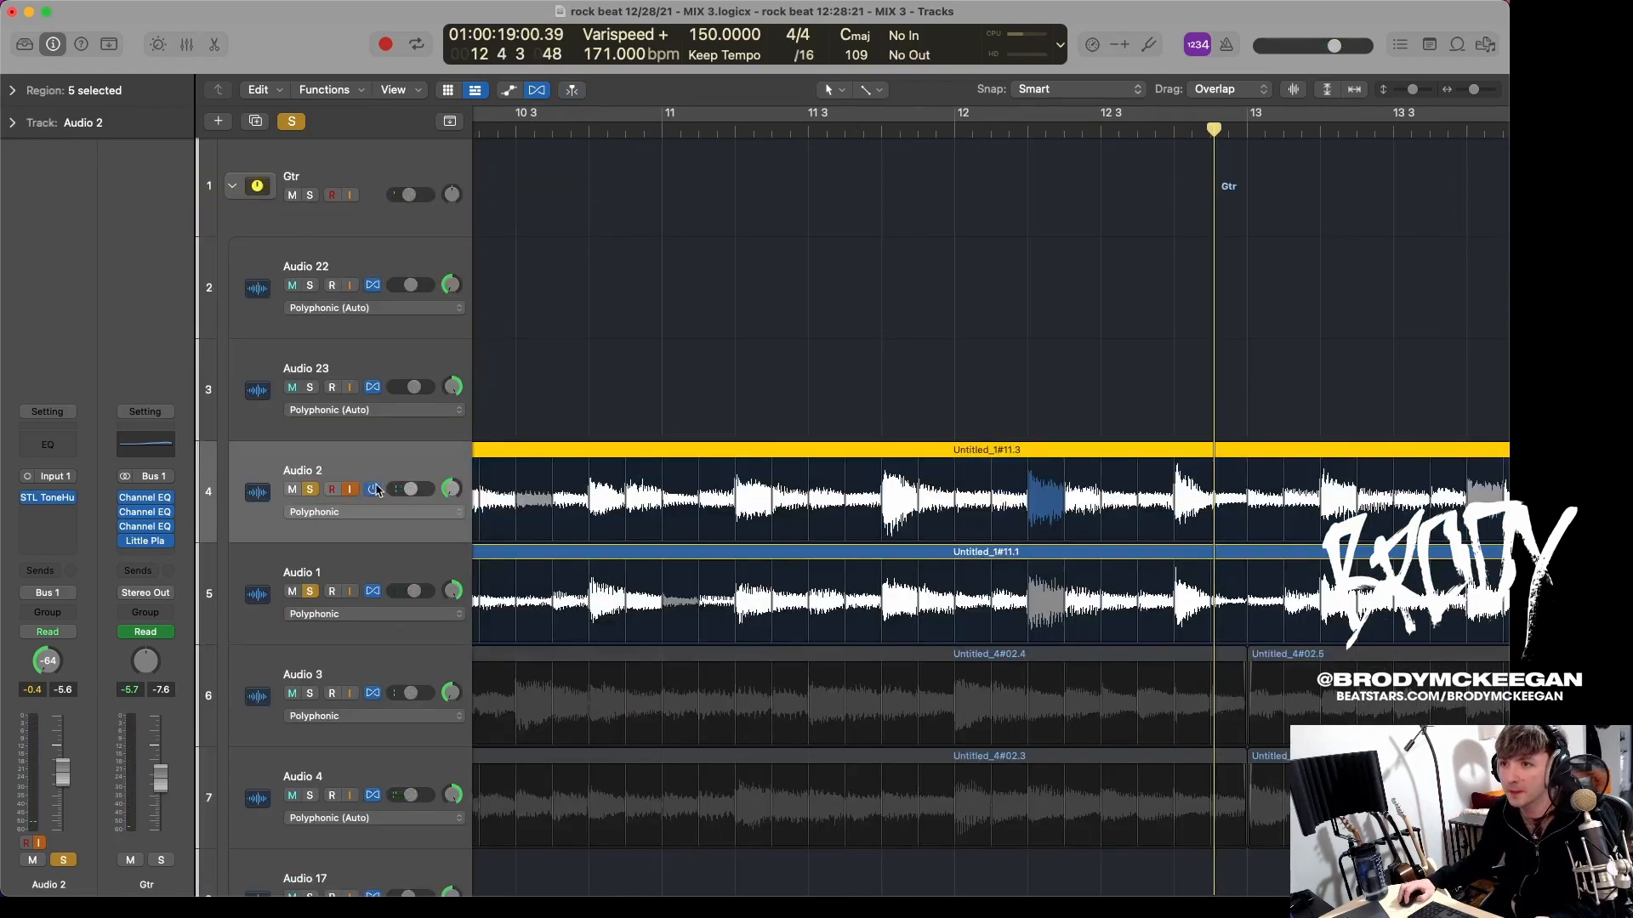
click(375, 490)
click(375, 489)
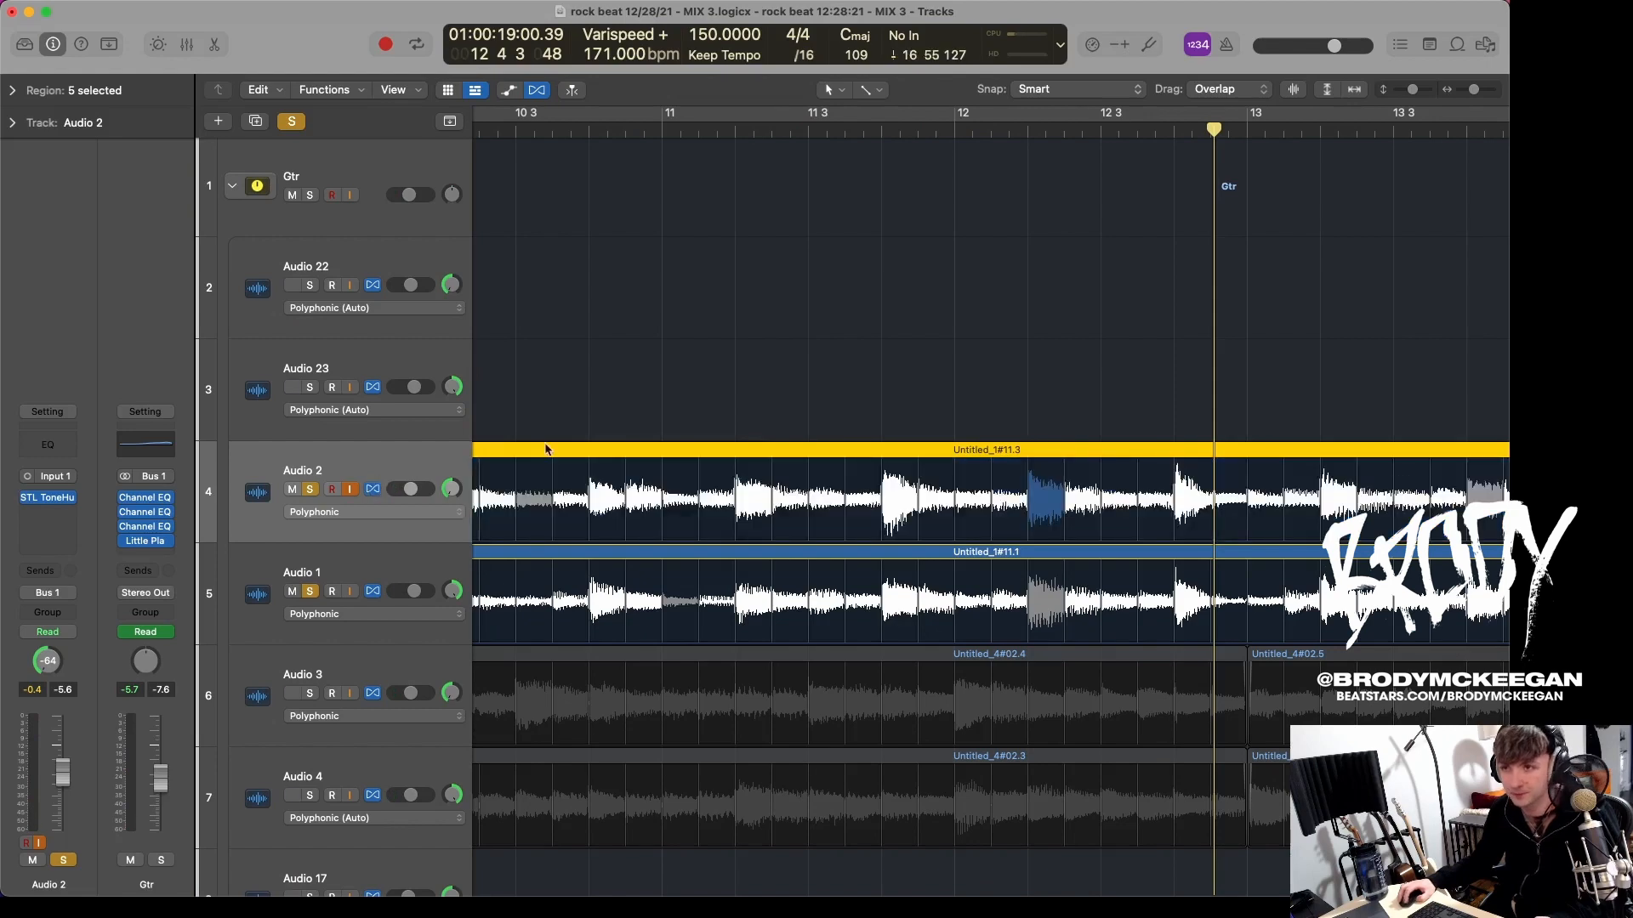
Step: Release the solos on Audio 2 and Audio 1
scroll(549, 451, down, 15)
scroll(612, 414, up, 10)
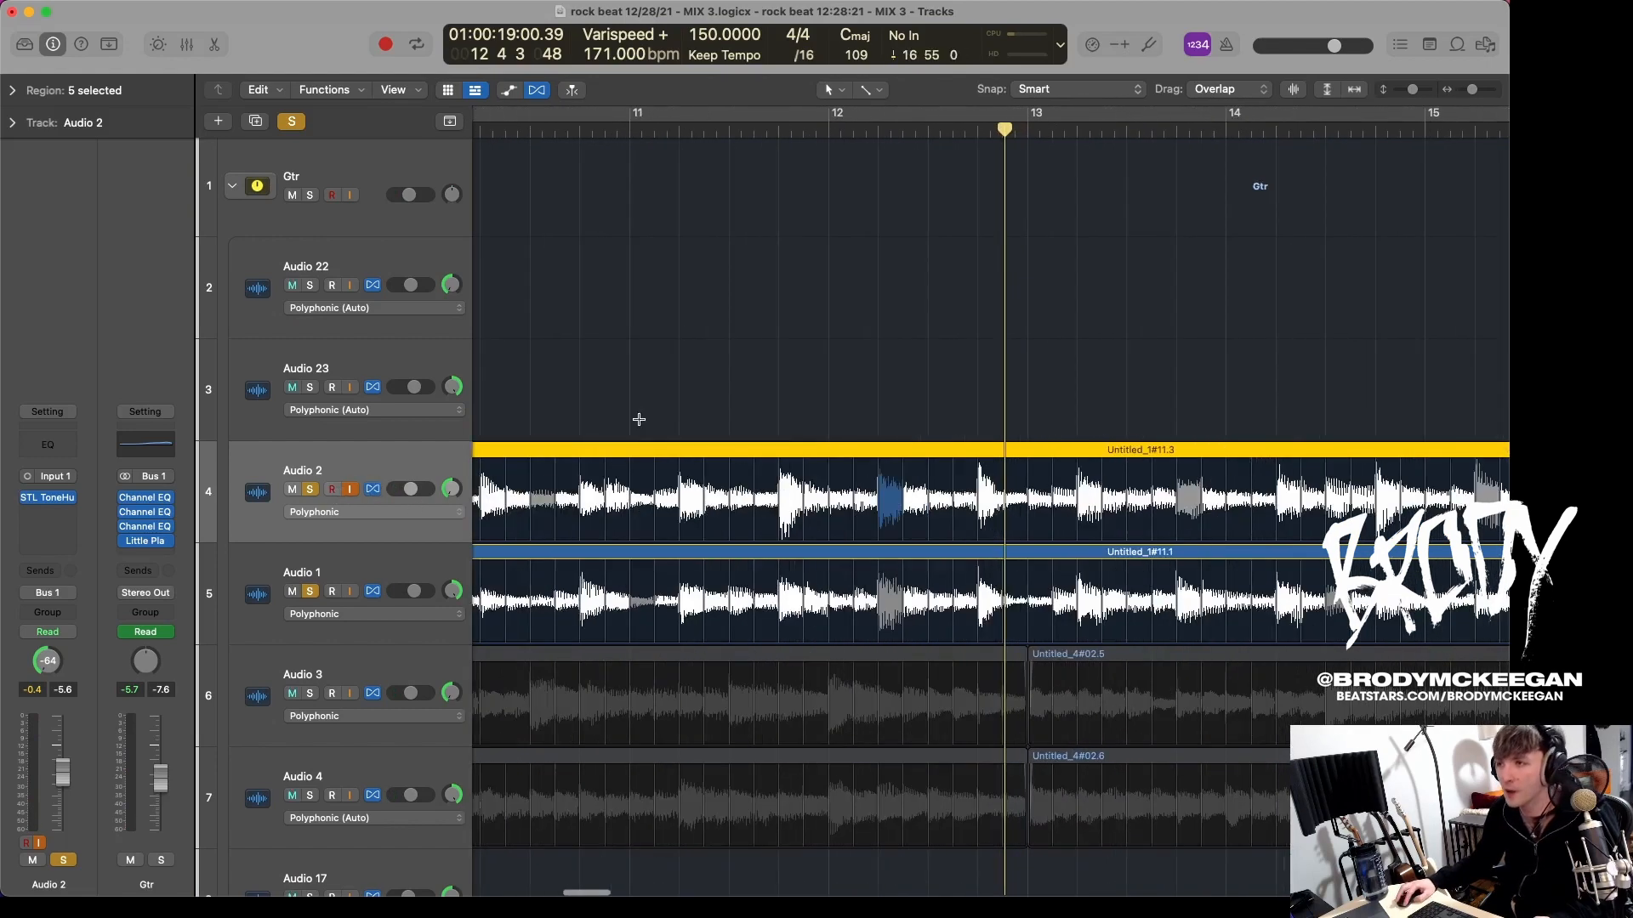
click(310, 490)
click(312, 590)
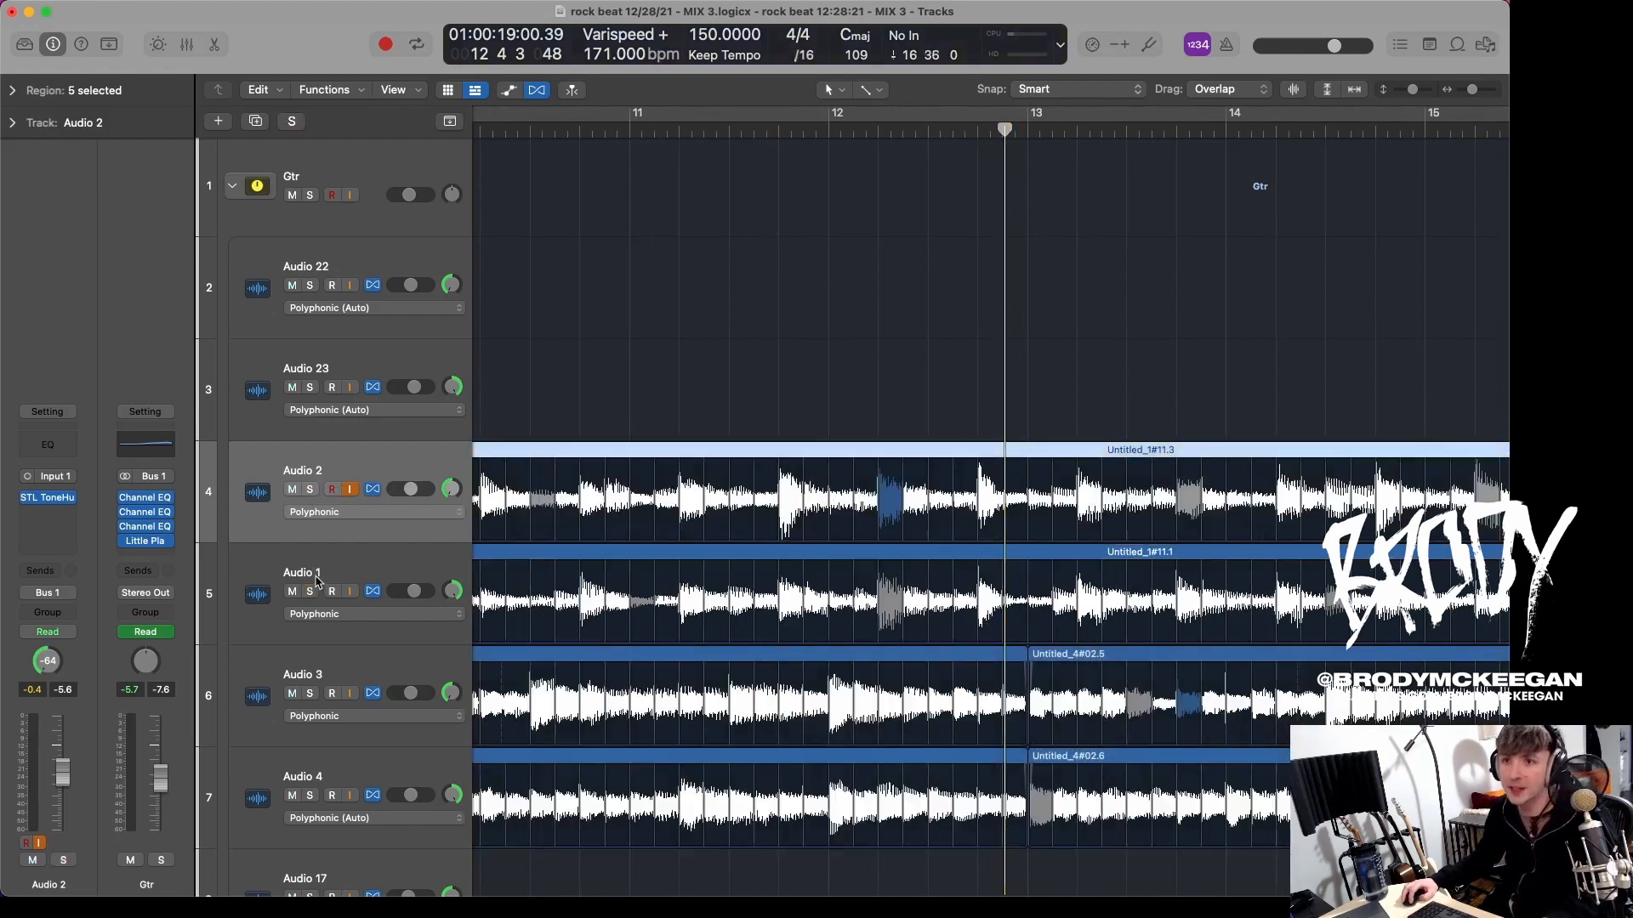
Step: Play the full beat briefly from just before bar 13, then stop with the whole arrangement in view
scroll(813, 340, down, 3)
scroll(813, 340, down, 8)
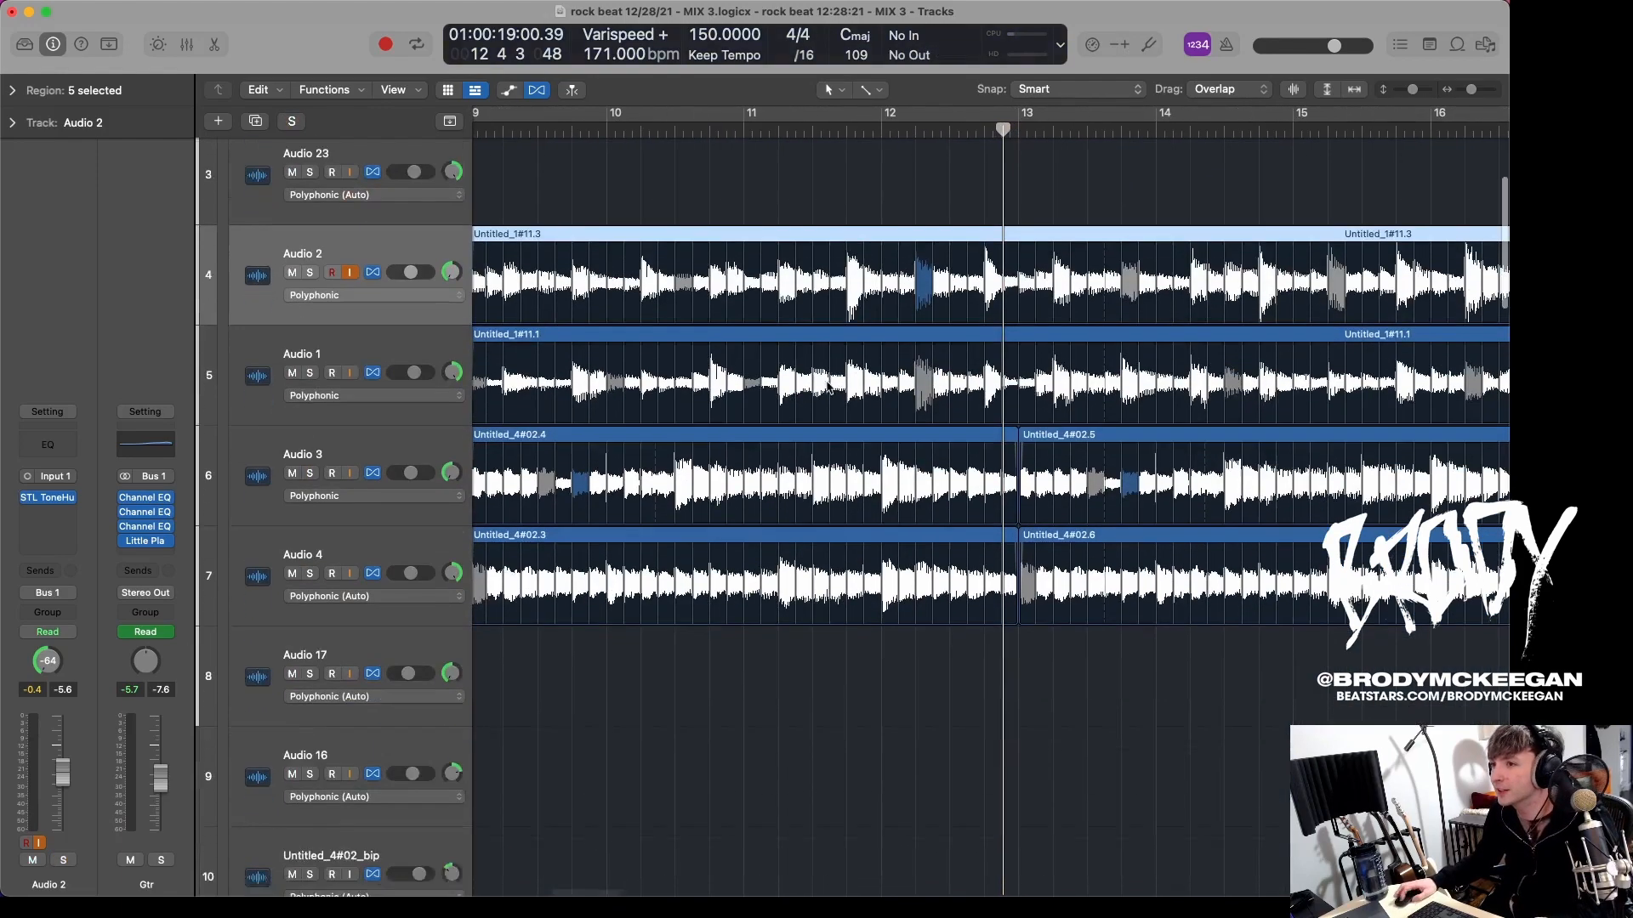
scroll(830, 389, up, 5)
scroll(622, 472, down, 5)
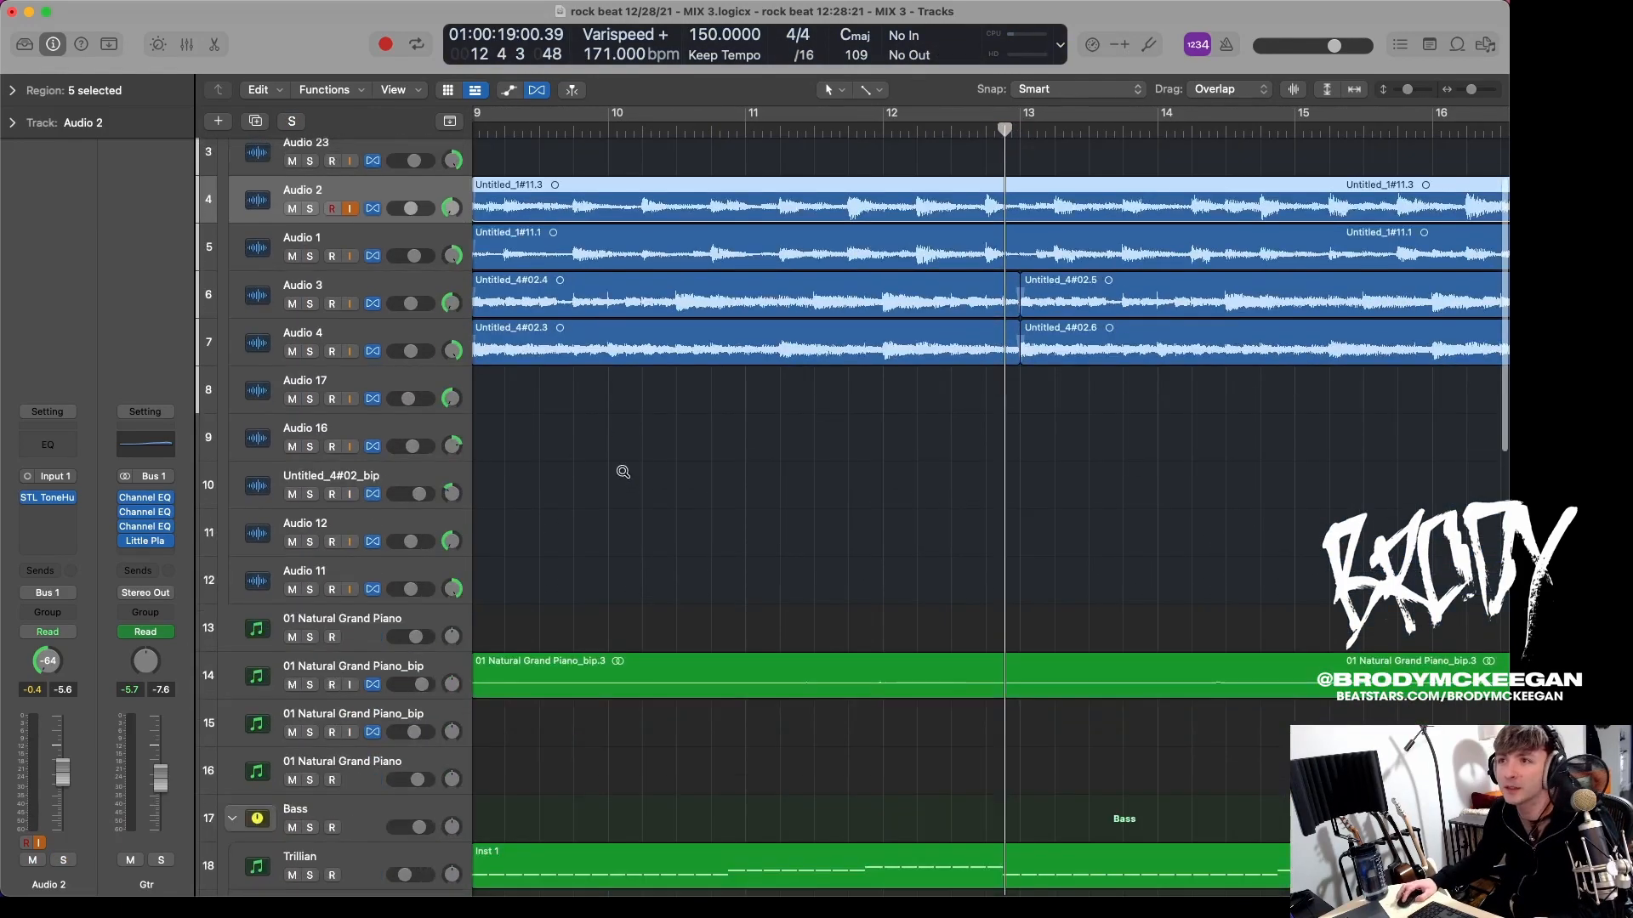
scroll(654, 459, down, 5)
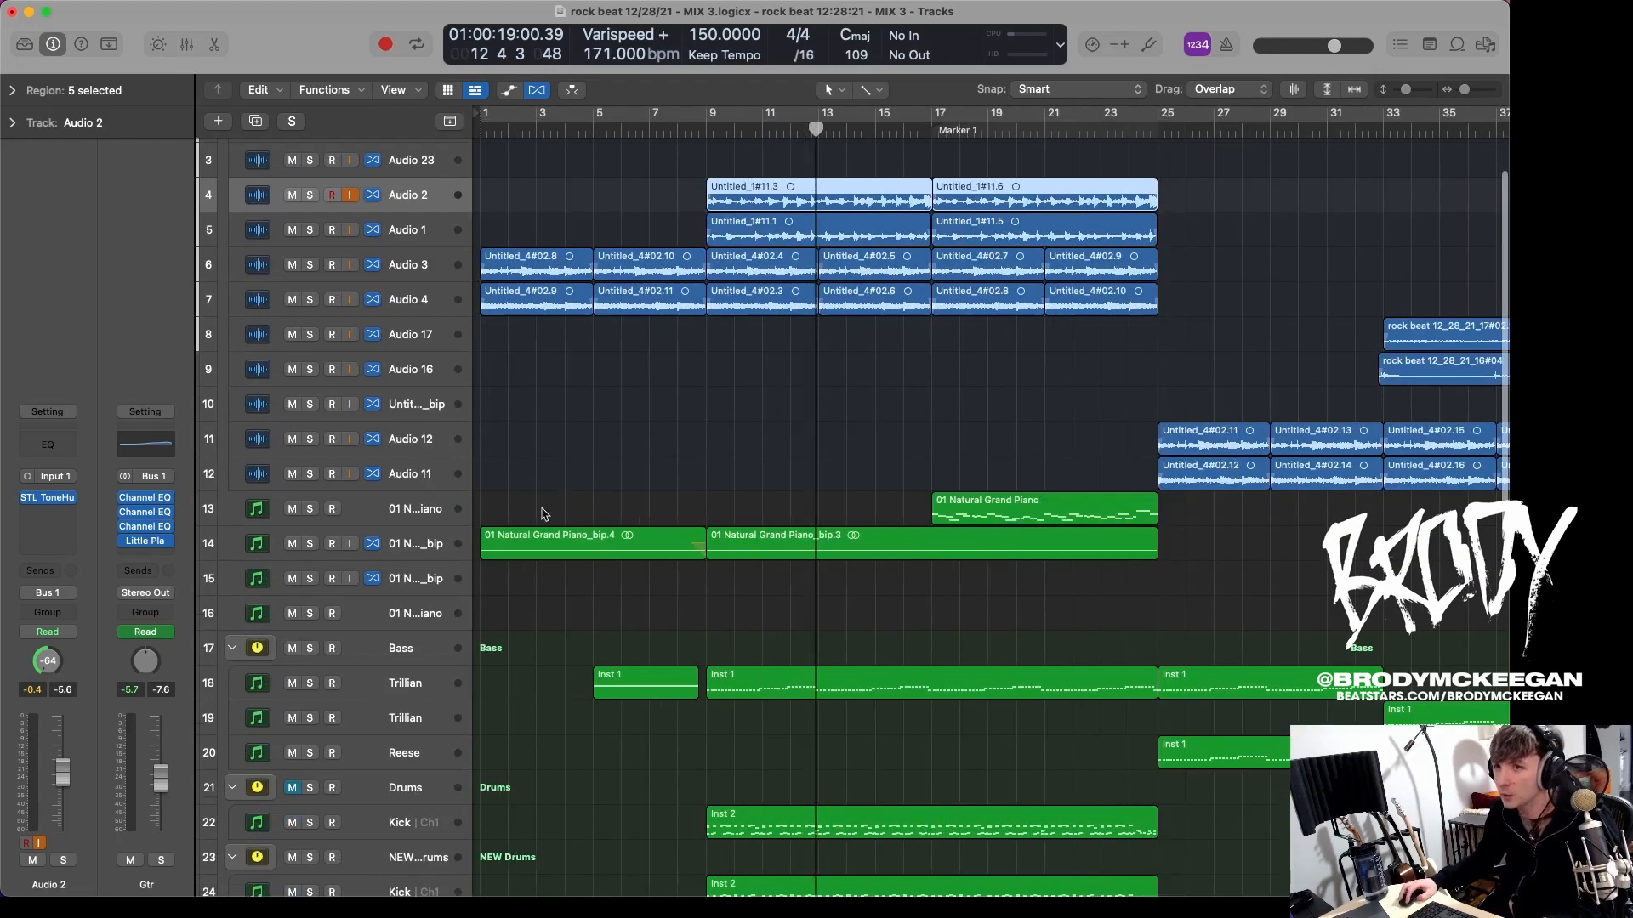
key(space)
scroll(536, 331, up, 2)
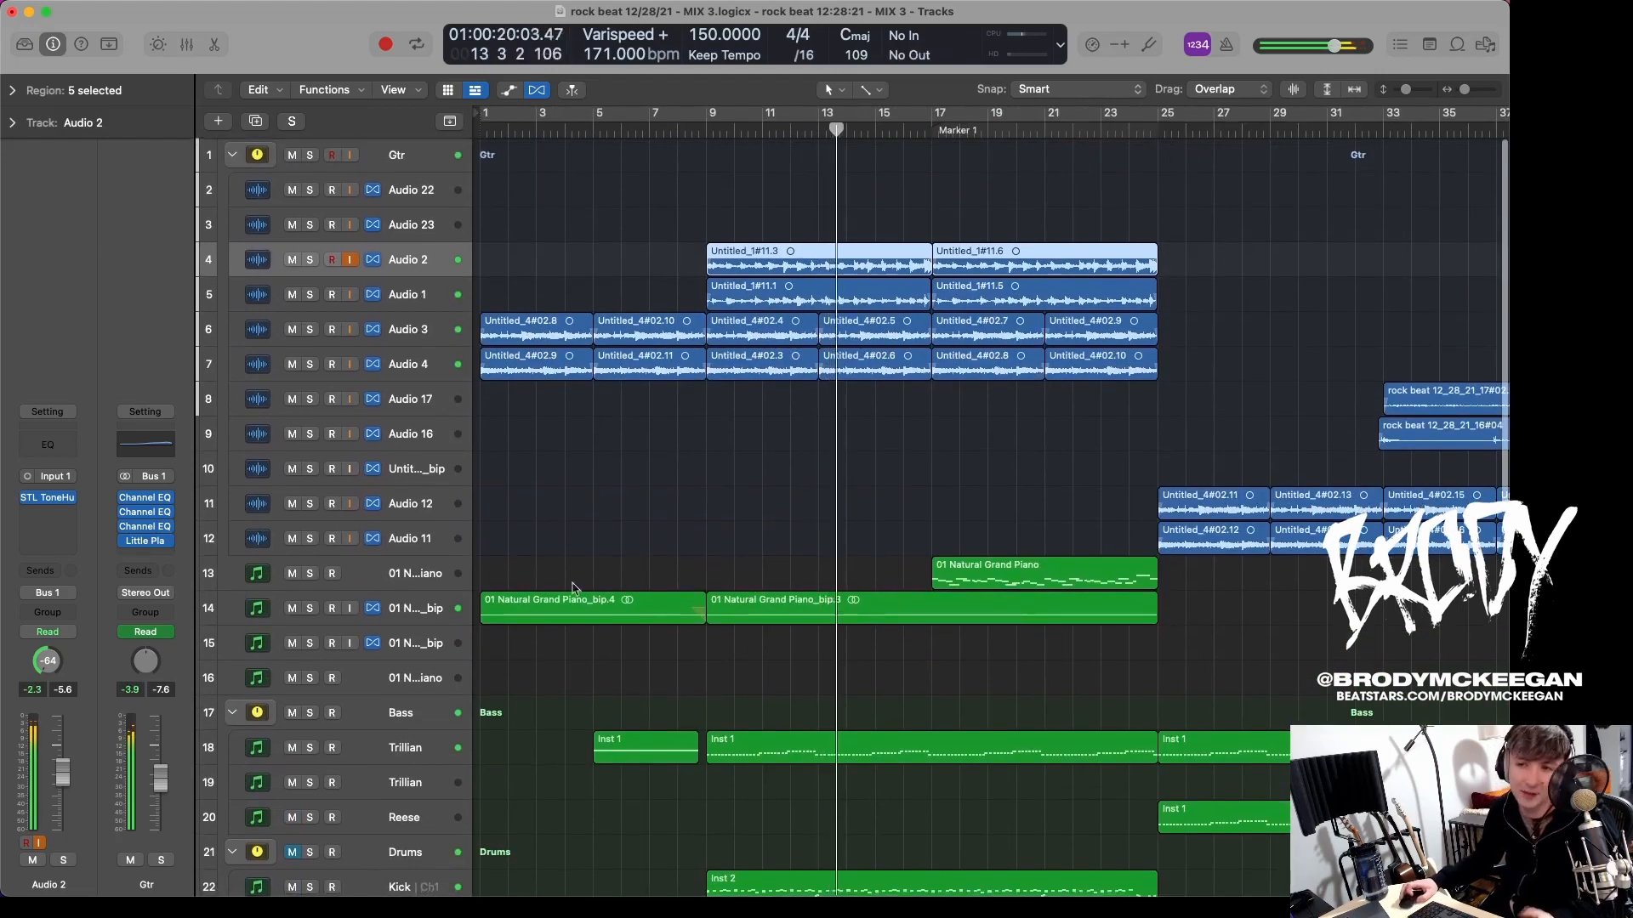
scroll(504, 576, down, 5)
scroll(394, 589, down, 3)
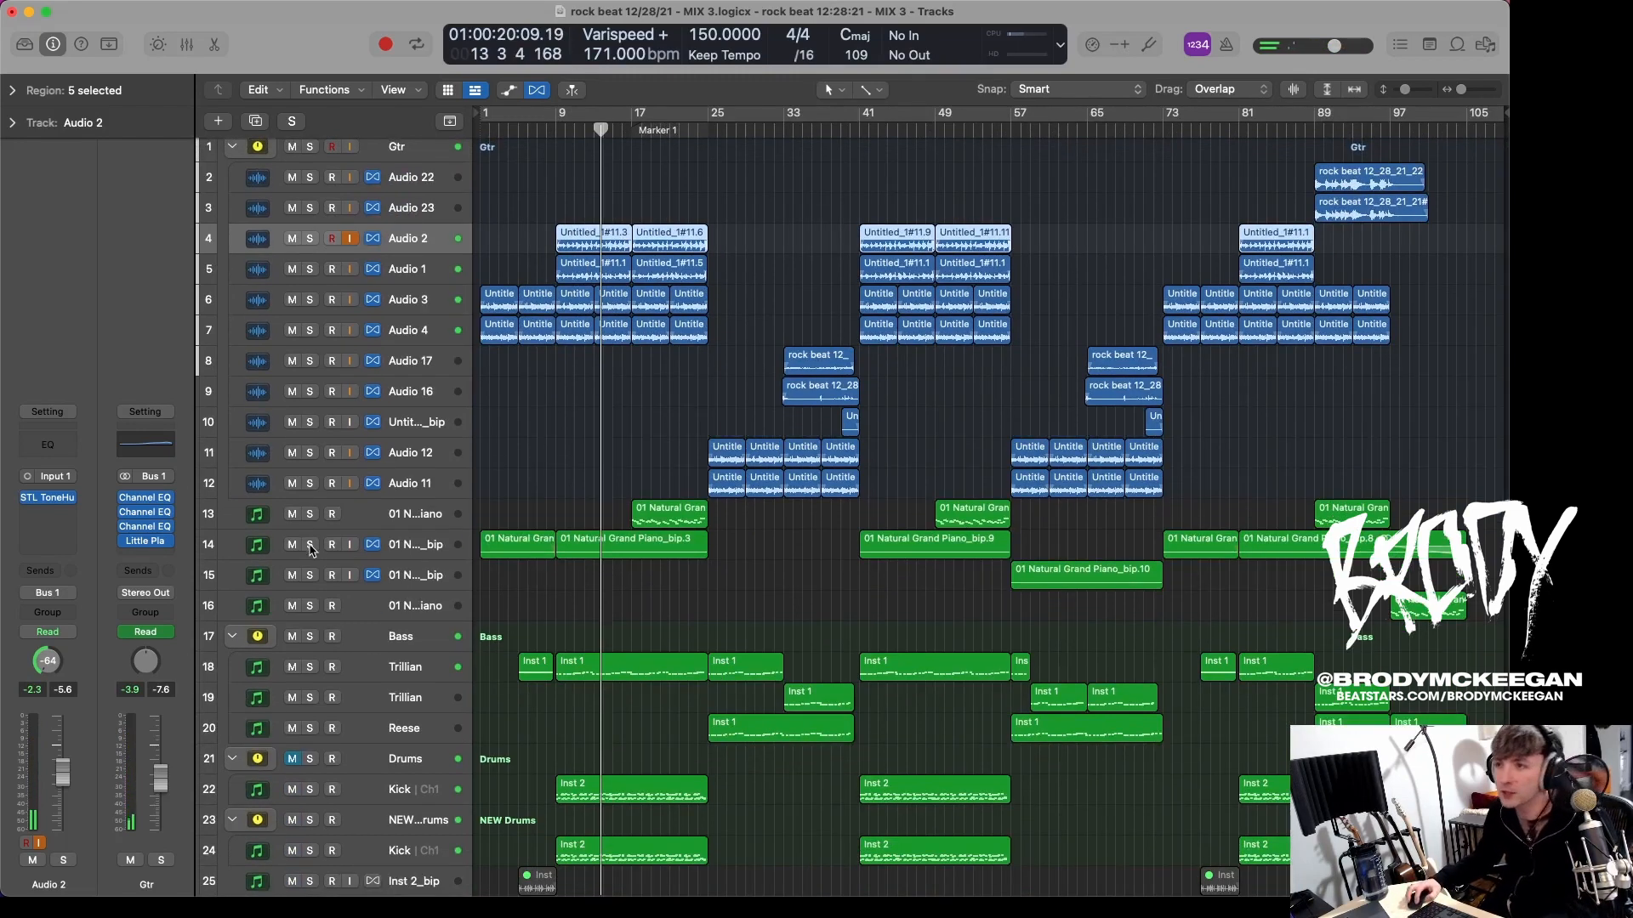
Step: Solo the two Natural Grand Piano tracks, 13 and 14, and play them from bar 13
drag(310, 548, 313, 520)
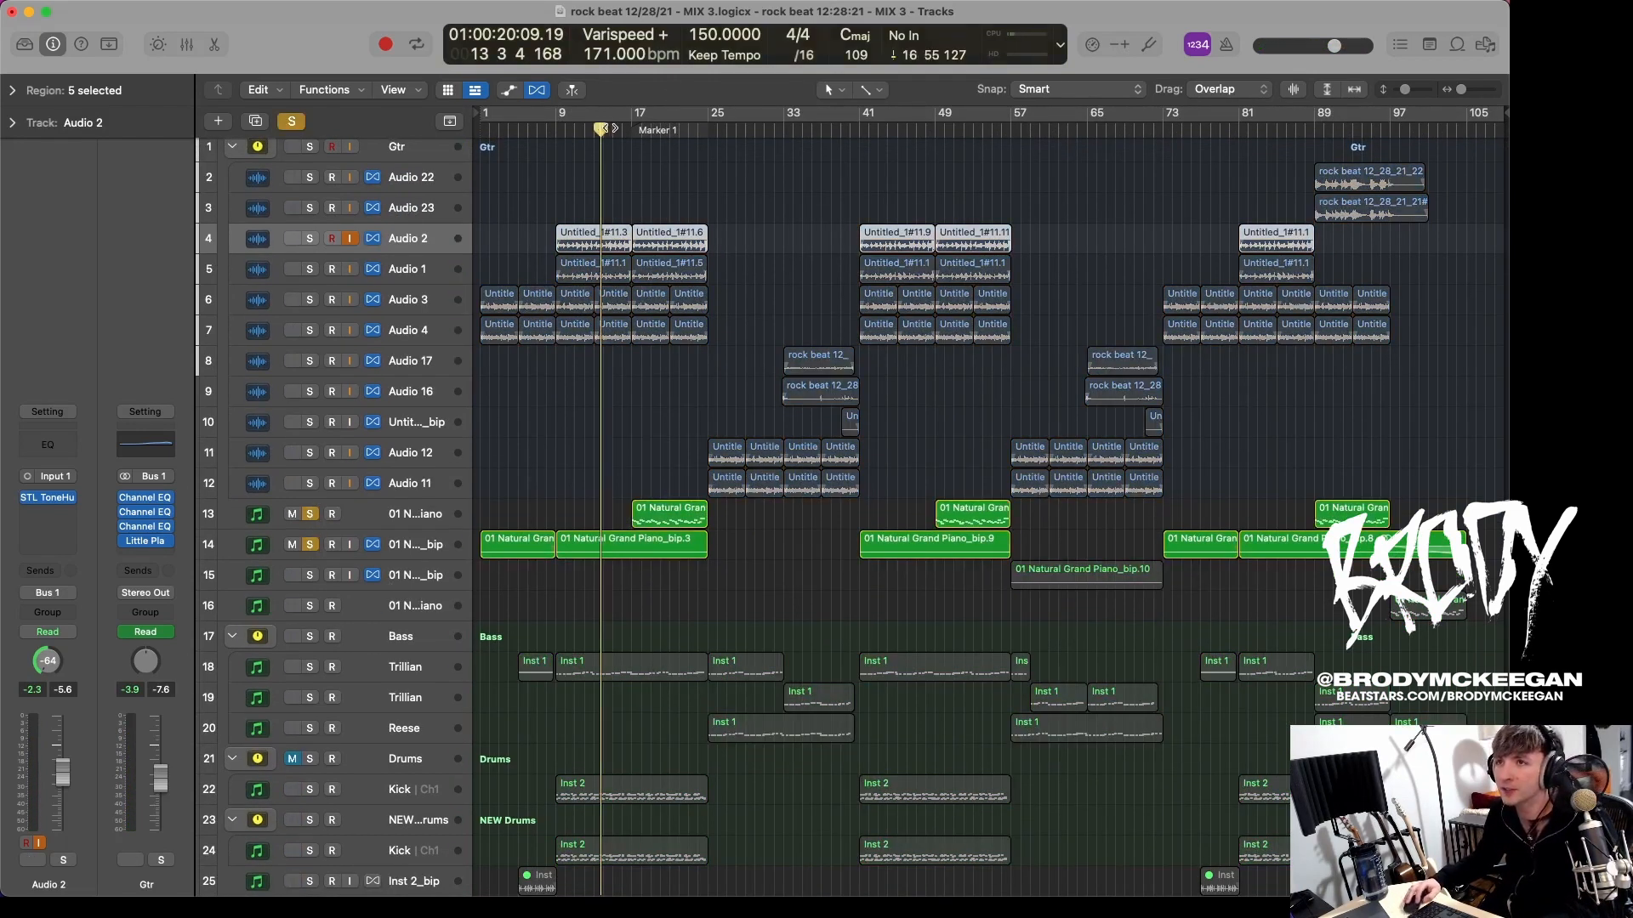
key(space)
scroll(729, 354, up, 5)
scroll(740, 354, up, 1)
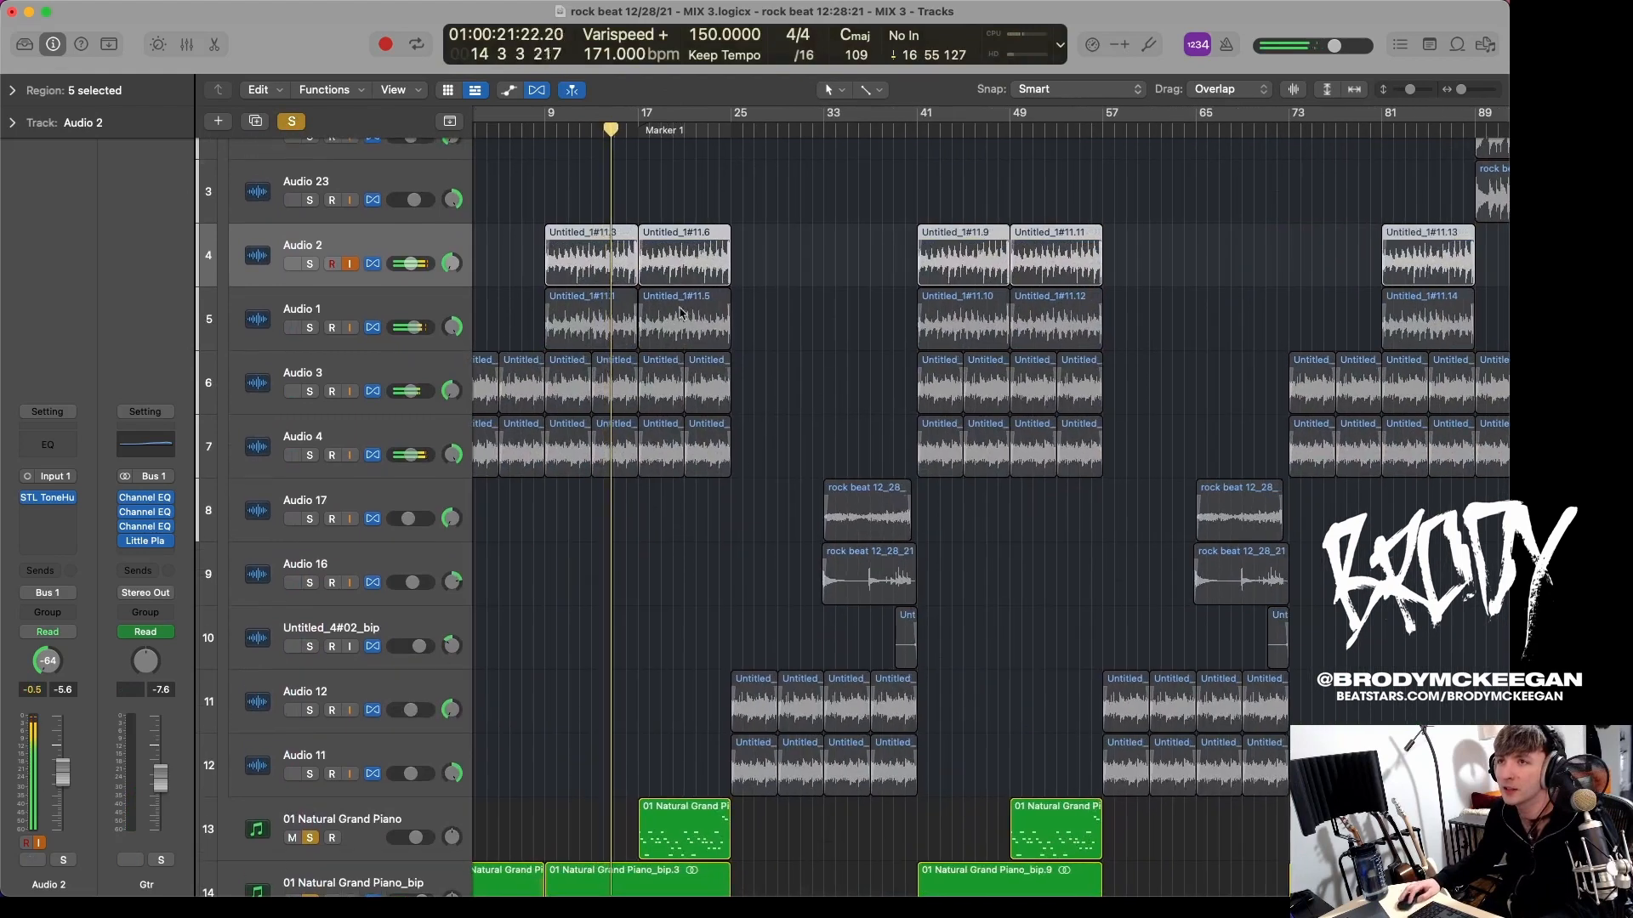
scroll(754, 467, down, 5)
scroll(756, 468, up, 5)
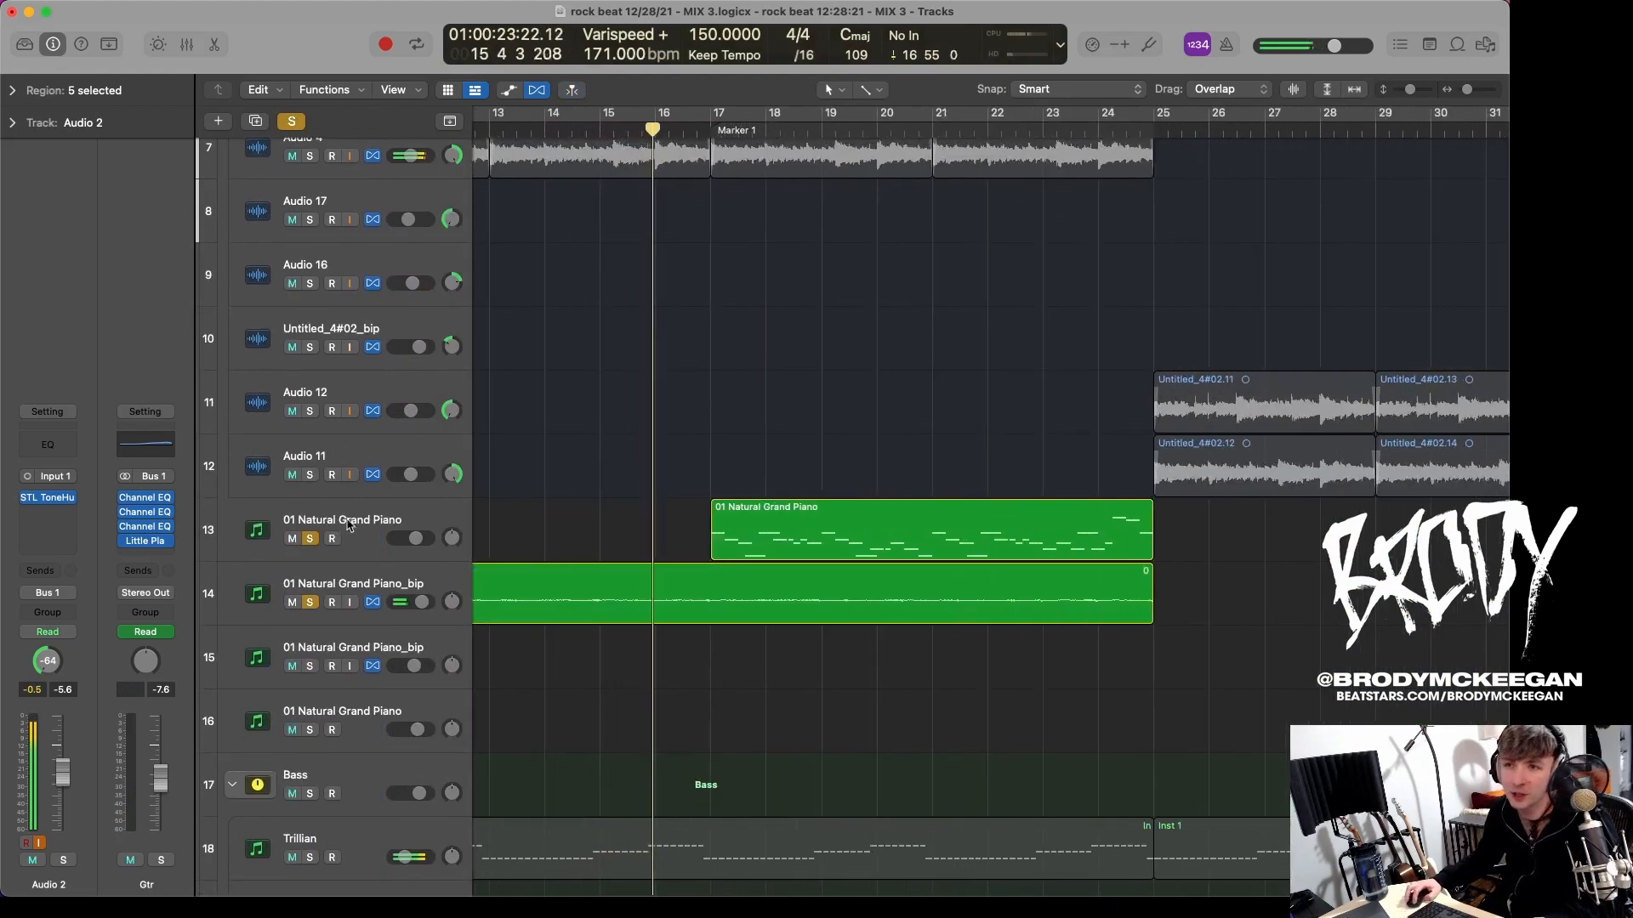
Step: Select piano track 13 to show its channel strip, release track 14's solo and then its own, and stop playback
click(352, 525)
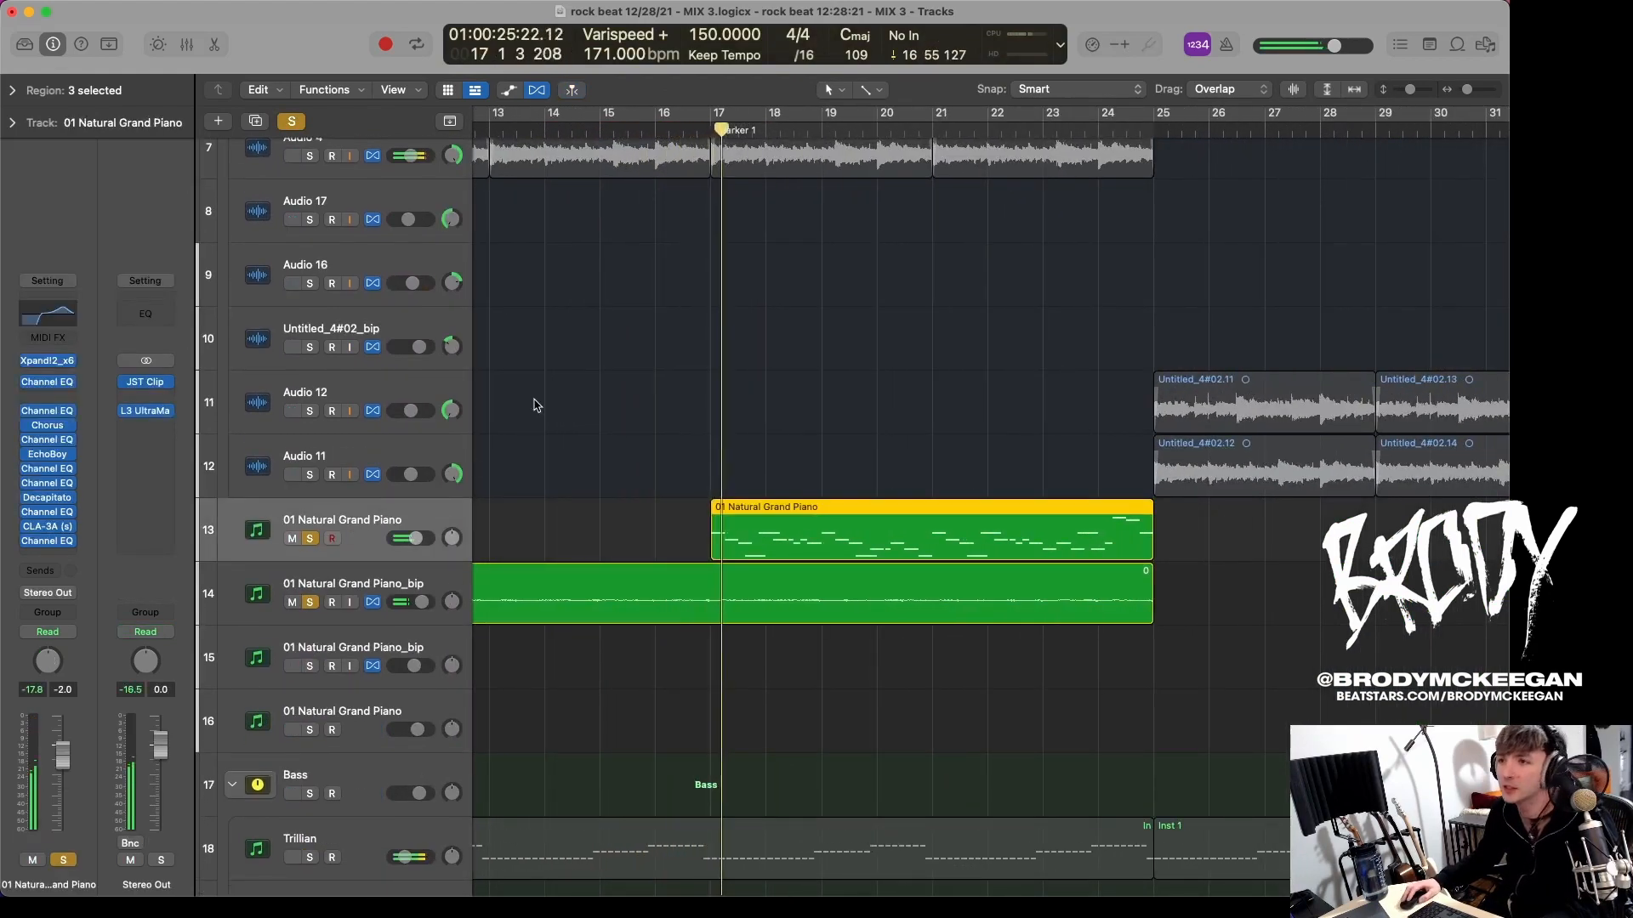
click(311, 602)
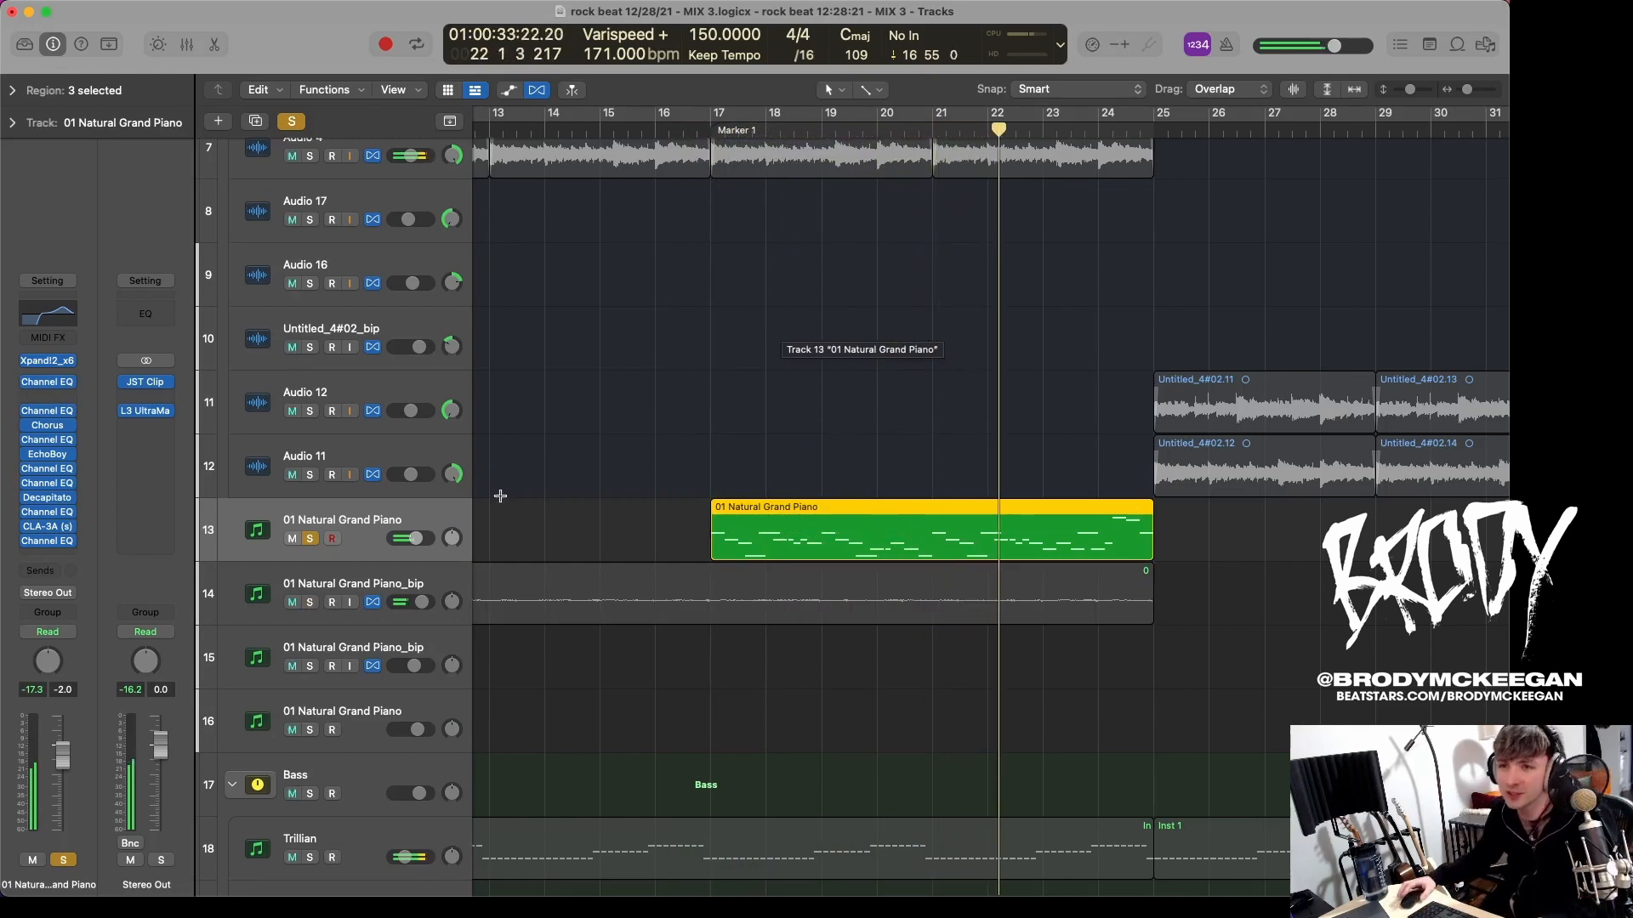
click(310, 539)
key(space)
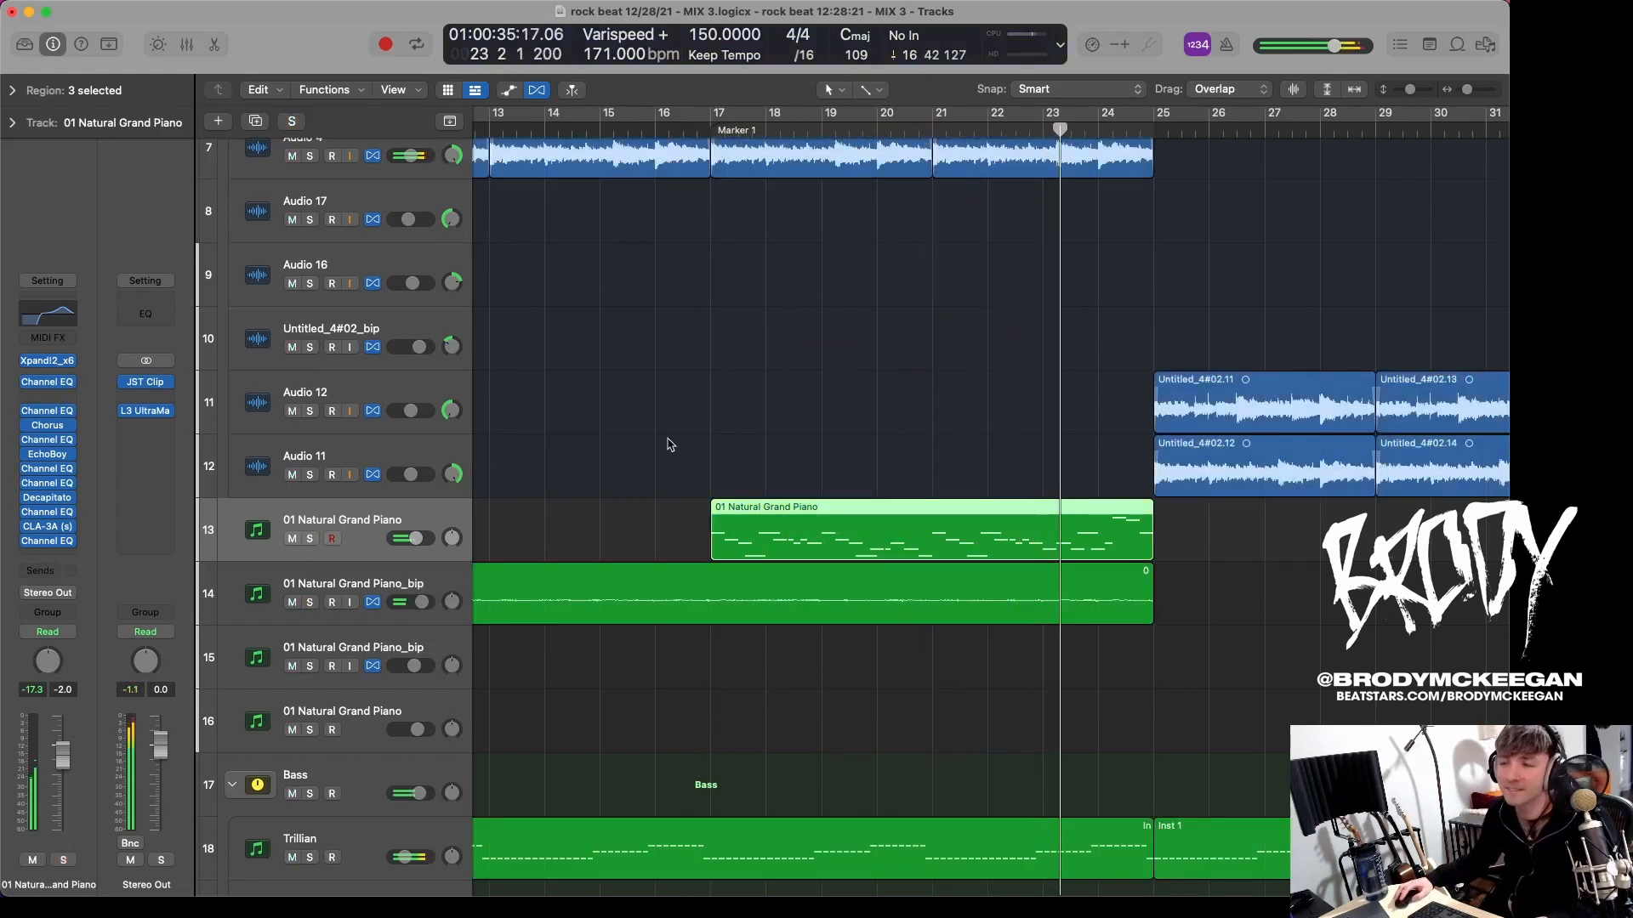
Step: Play the full beat from bar 17 to hear the piano melody in the mix
scroll(669, 442, down, 4)
scroll(667, 440, left, 5)
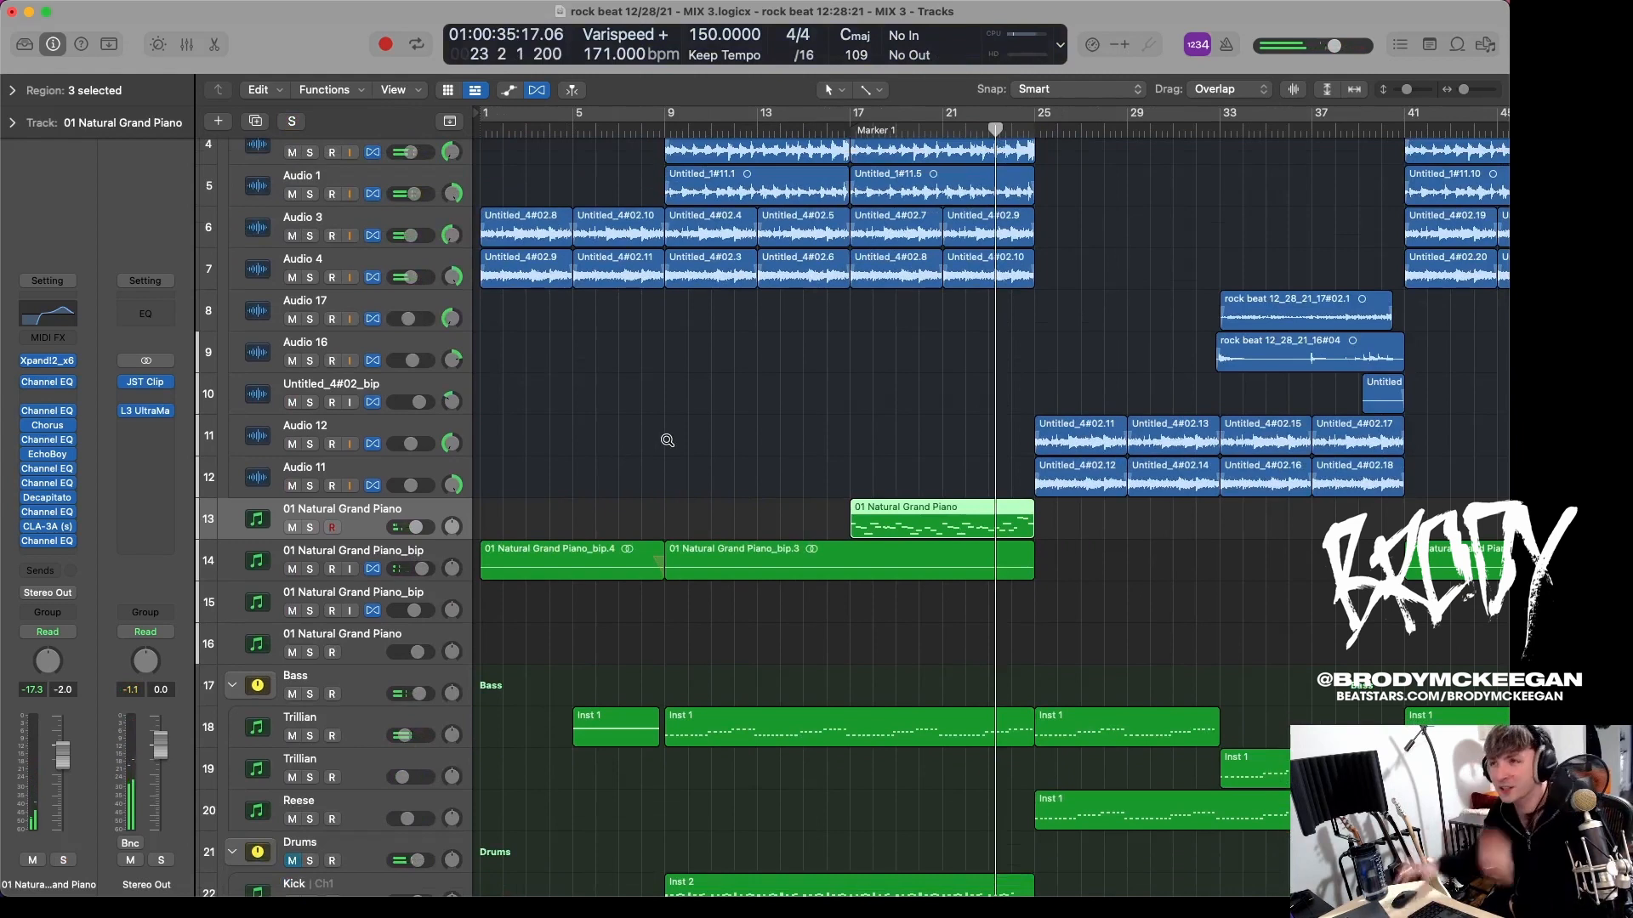
click(857, 127)
key(space)
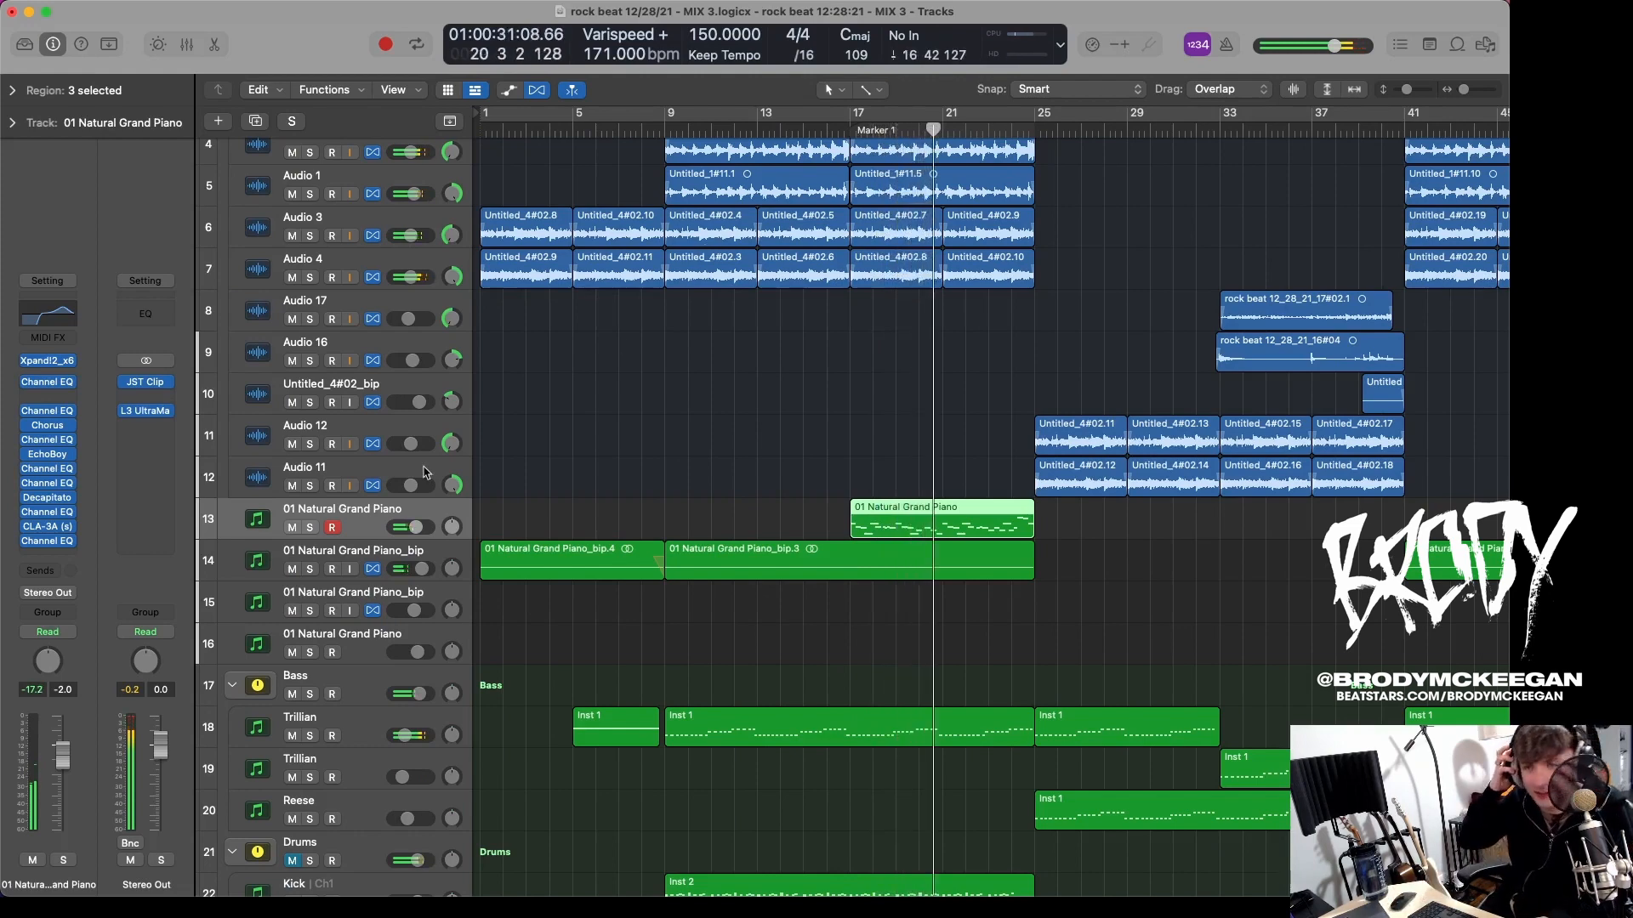
Step: Clear the region selection and bring the bass and drum tracks of the whole arrangement into view
key(super+Left)
key(super+Left)
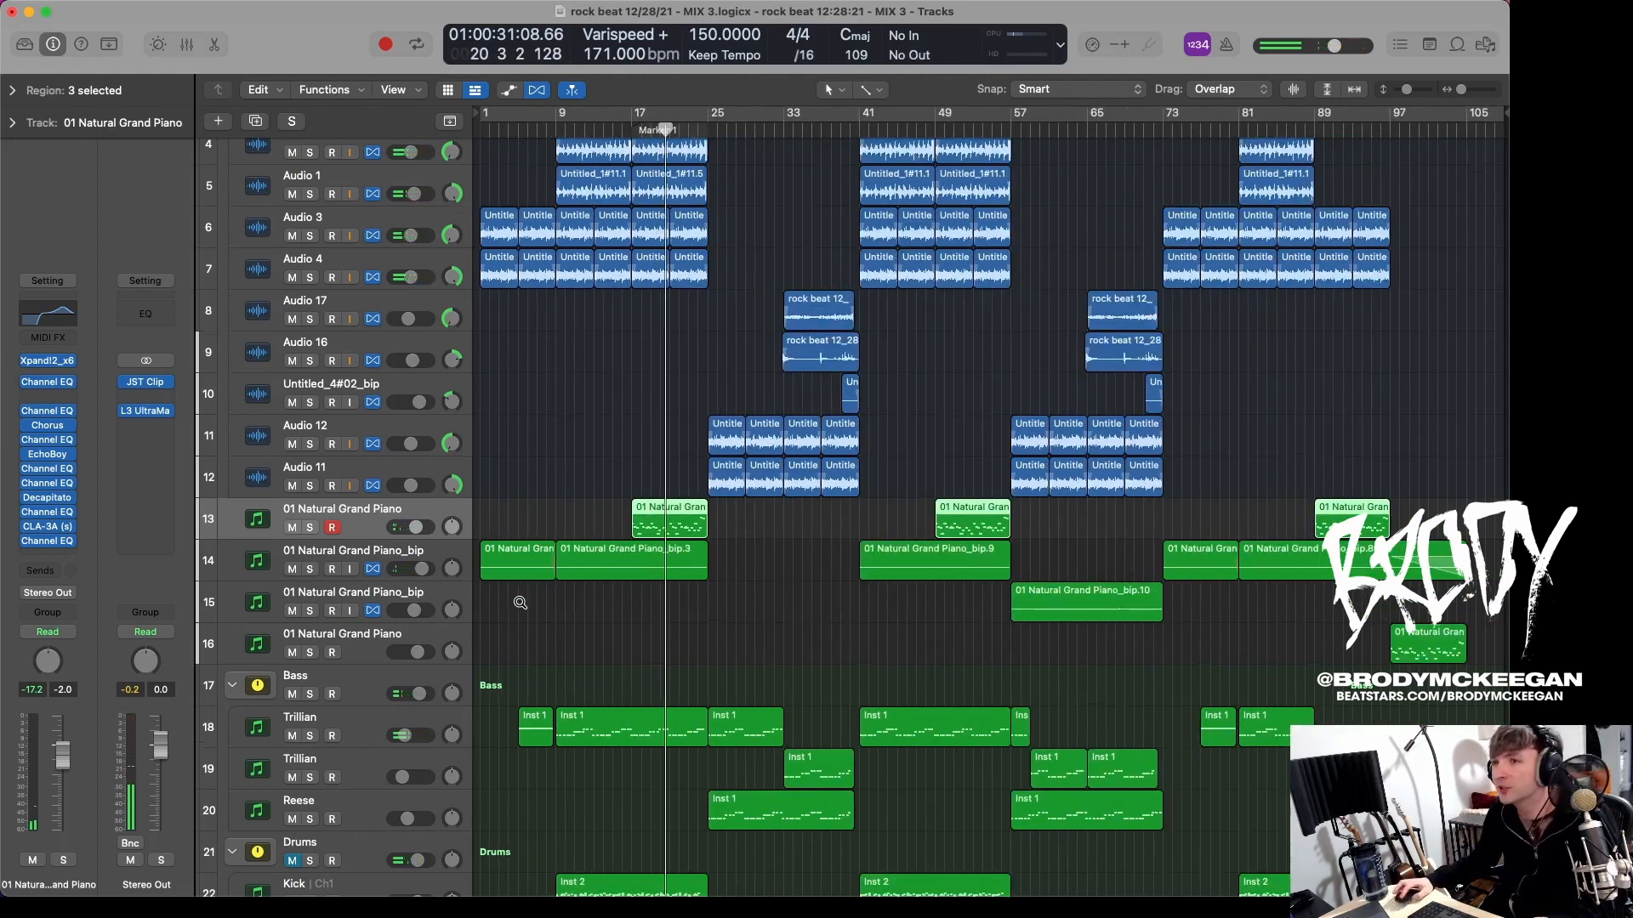
key(super+Up)
key(super+Up)
click(559, 578)
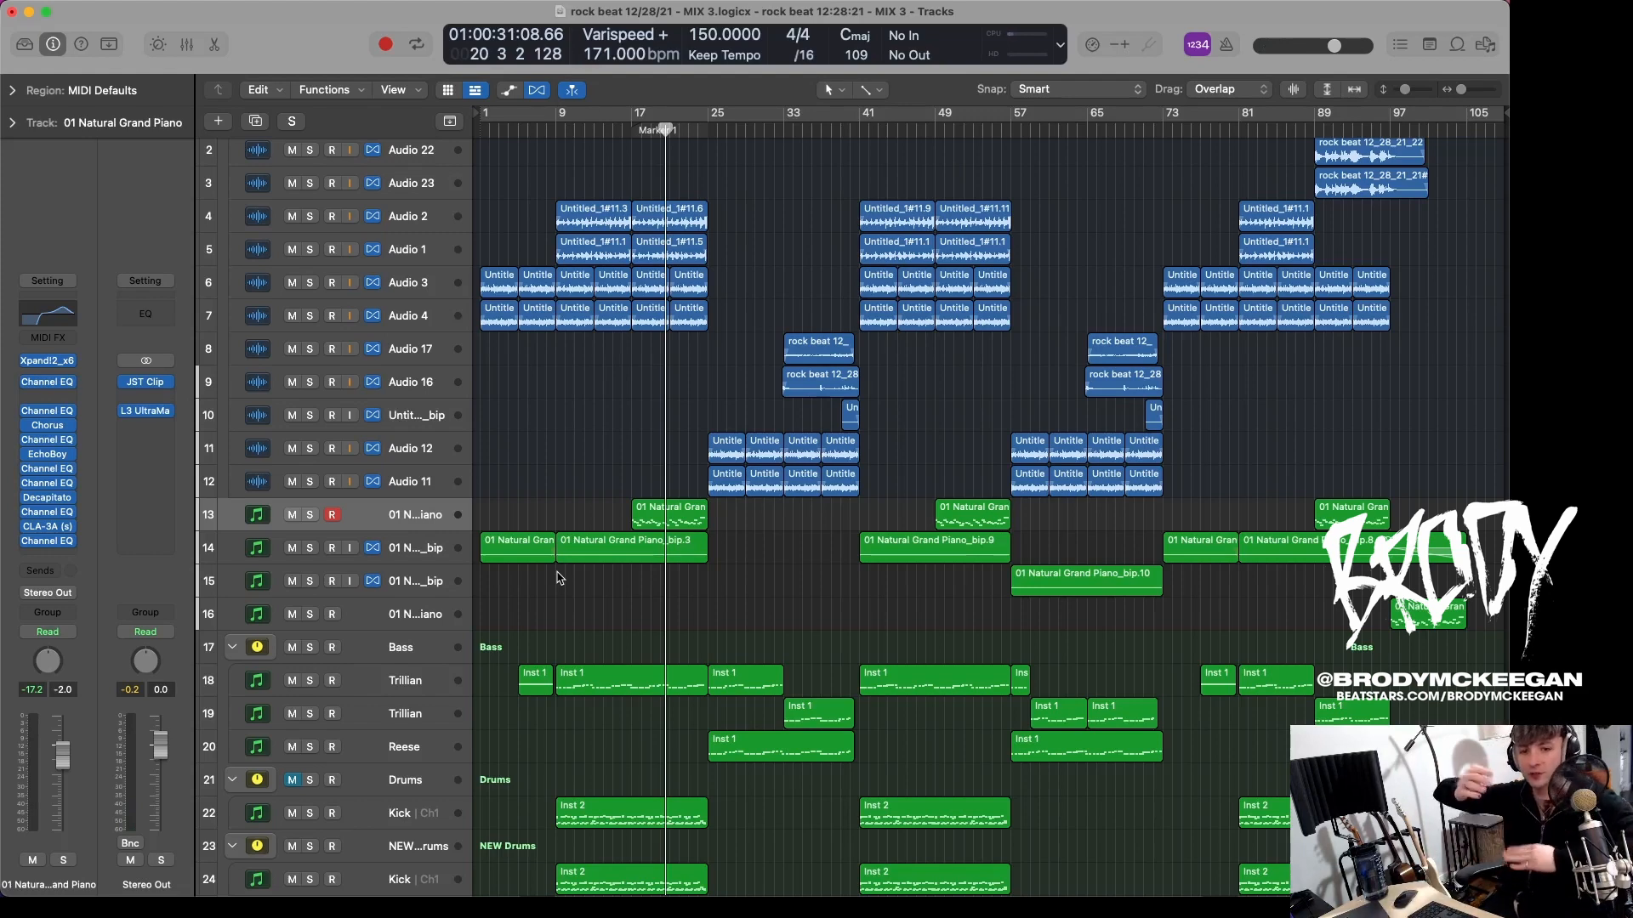
scroll(559, 578, down, 5)
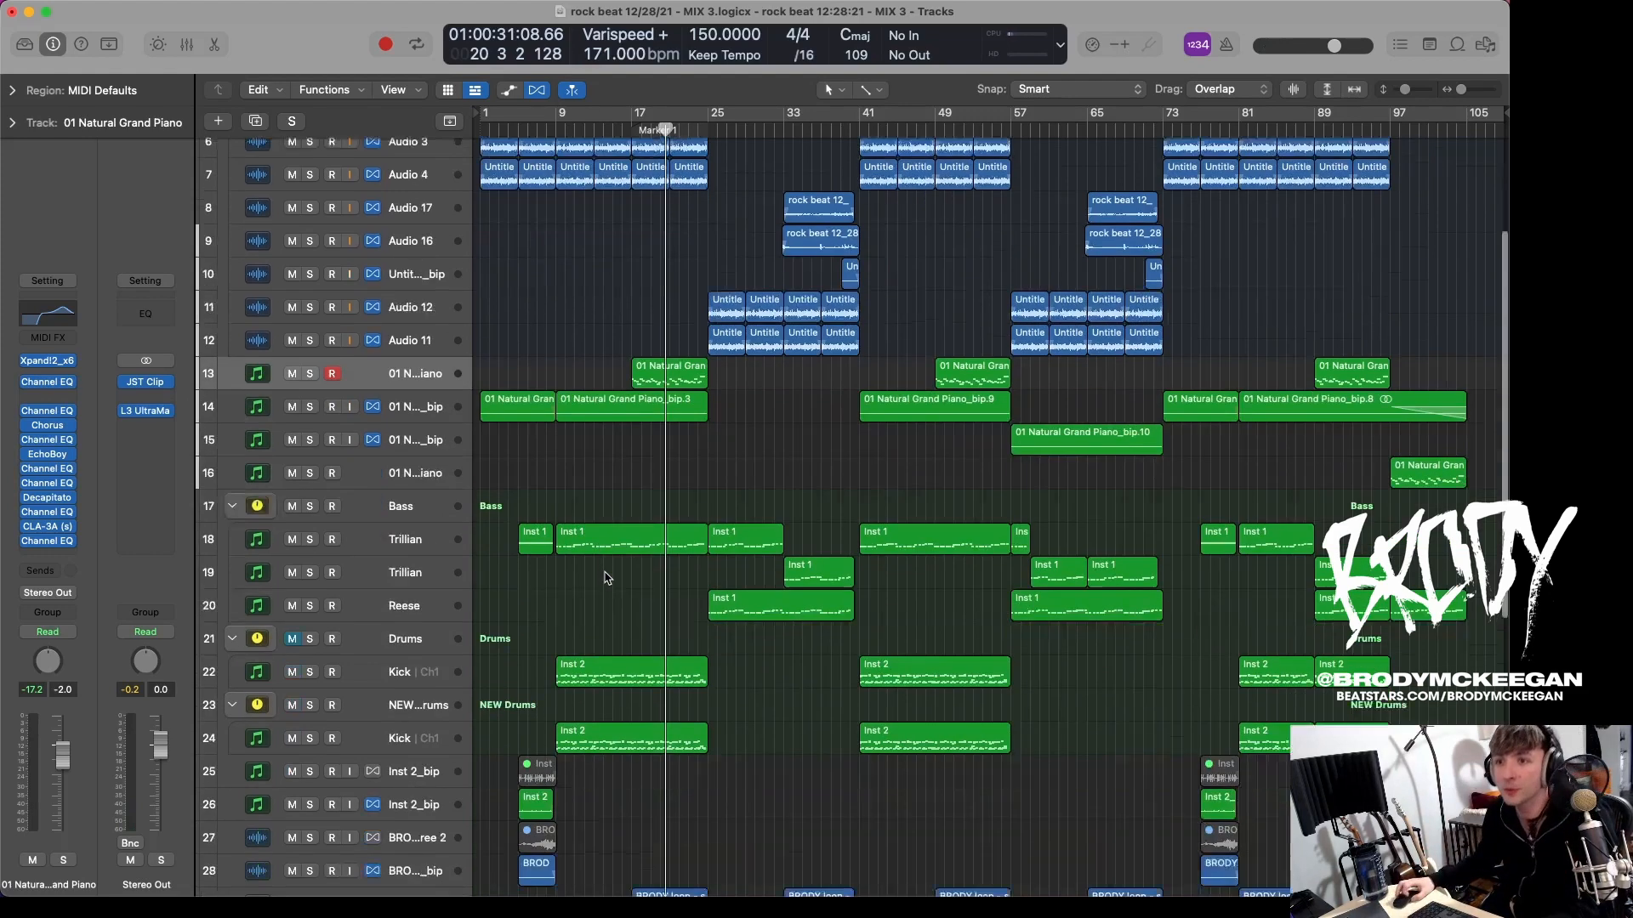
Step: Solo the Bass track stack and place the playhead at bar 9
click(413, 481)
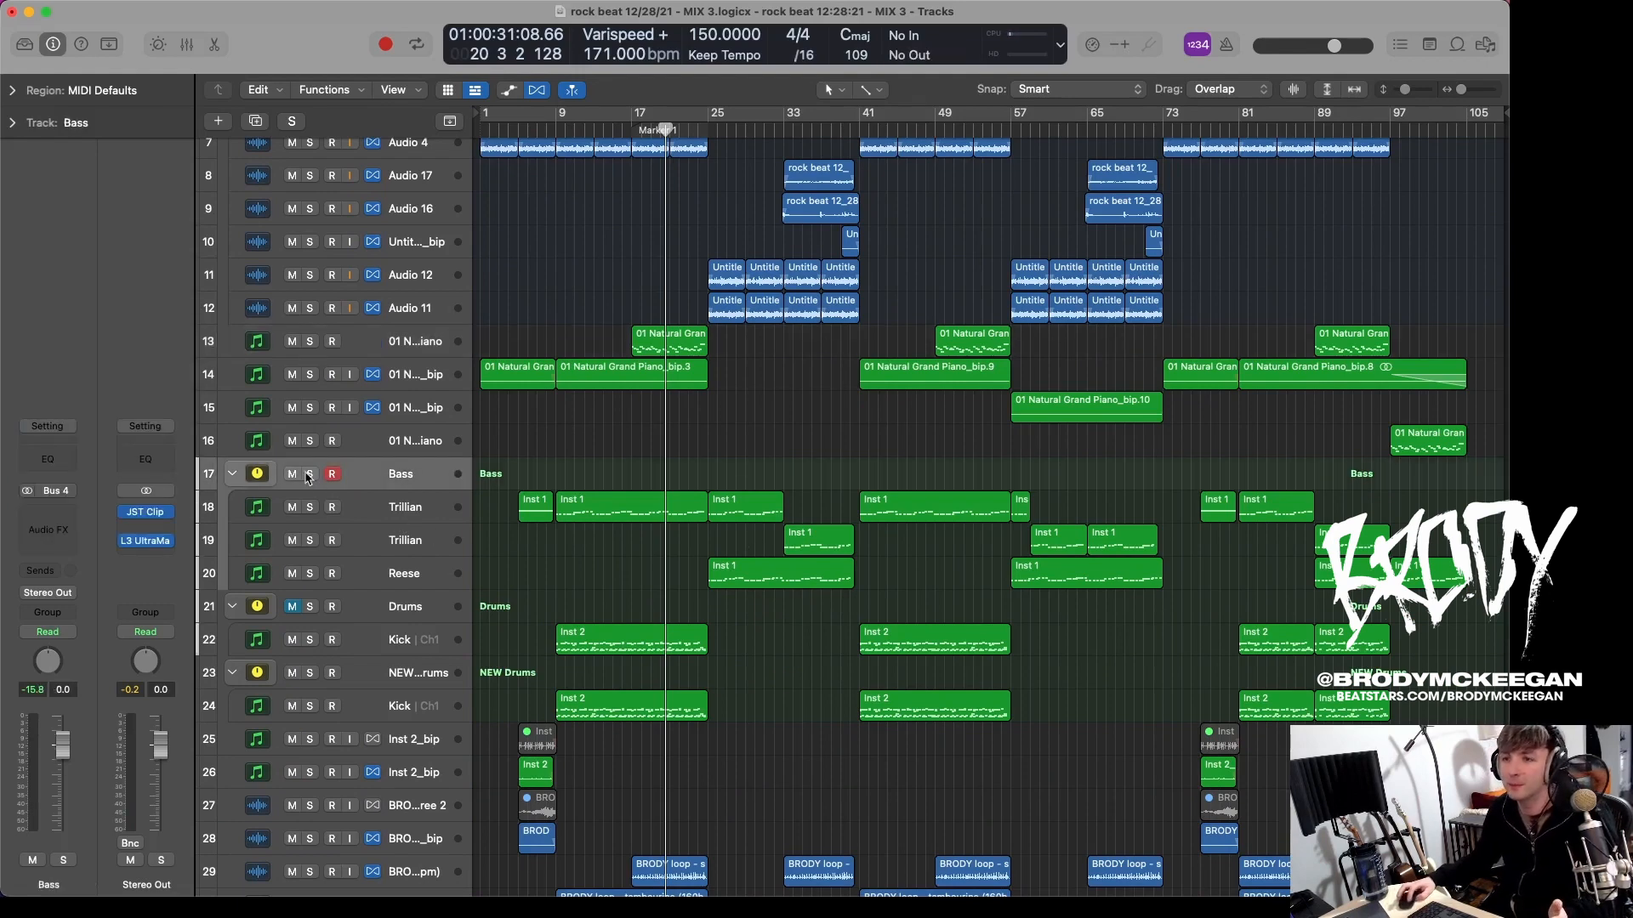
click(310, 475)
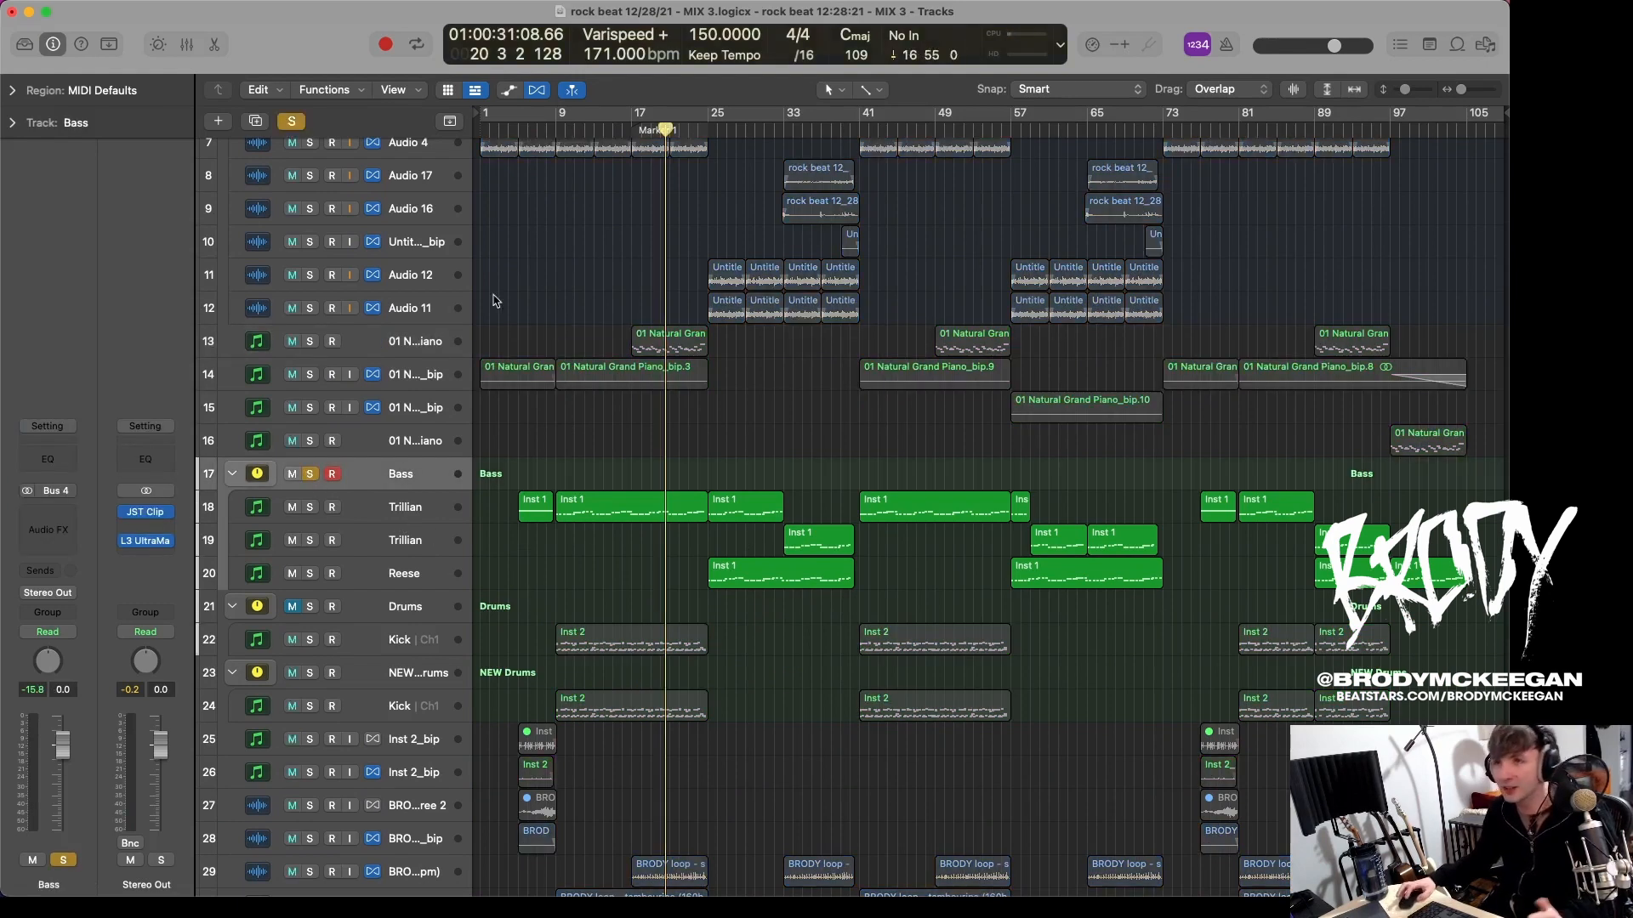
click(564, 133)
scroll(623, 405, up, 10)
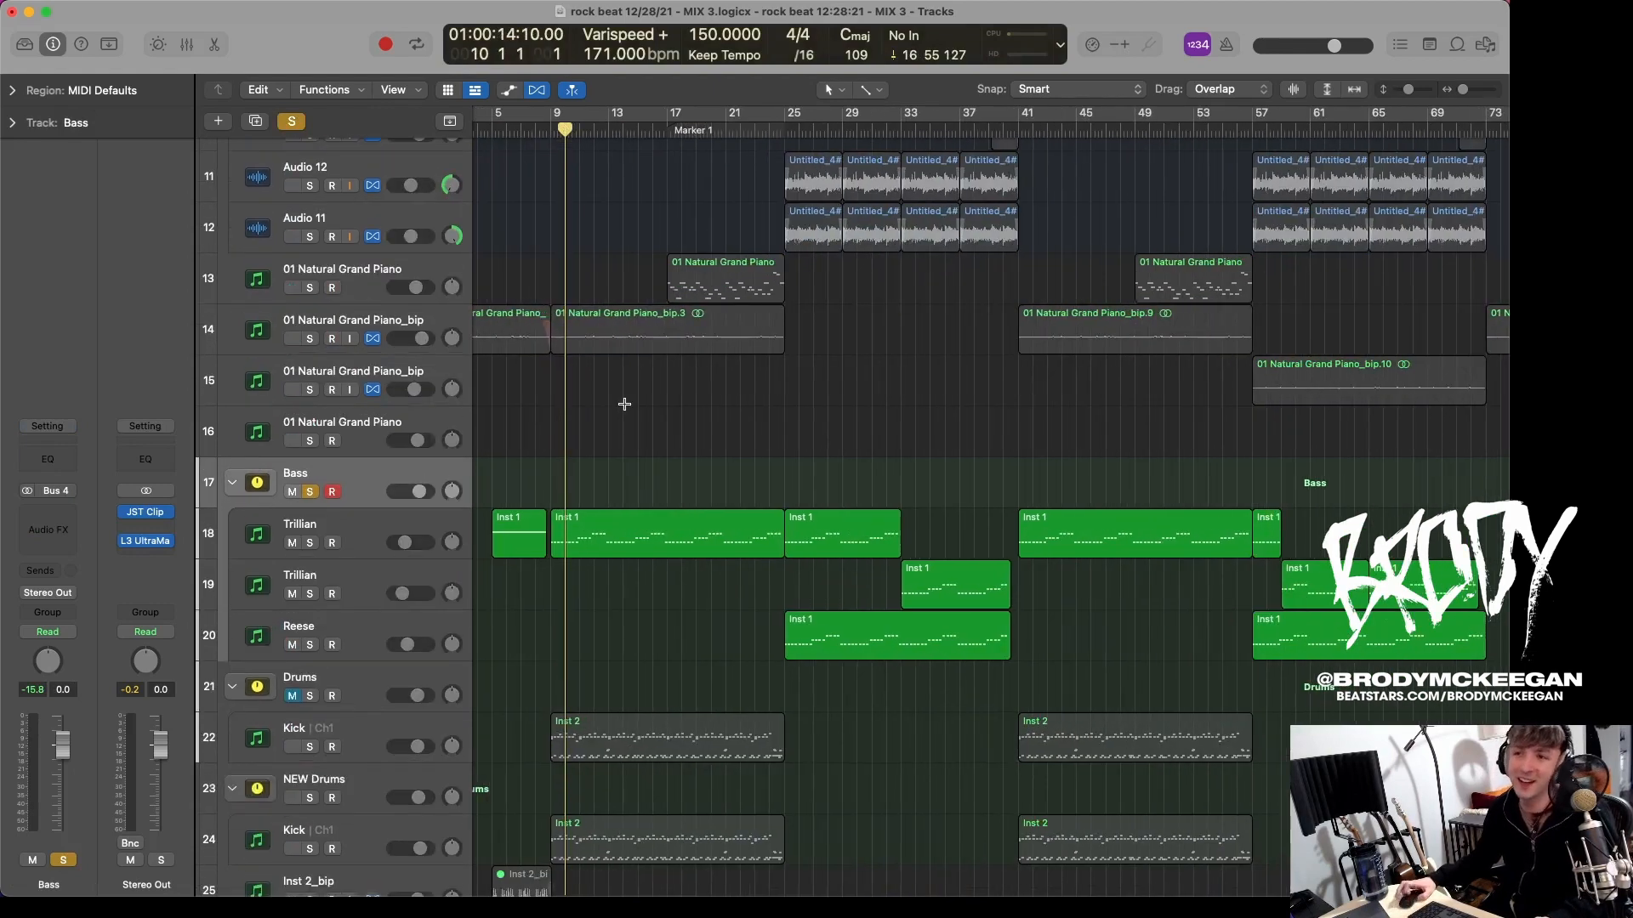
scroll(627, 409, left, 5)
click(734, 133)
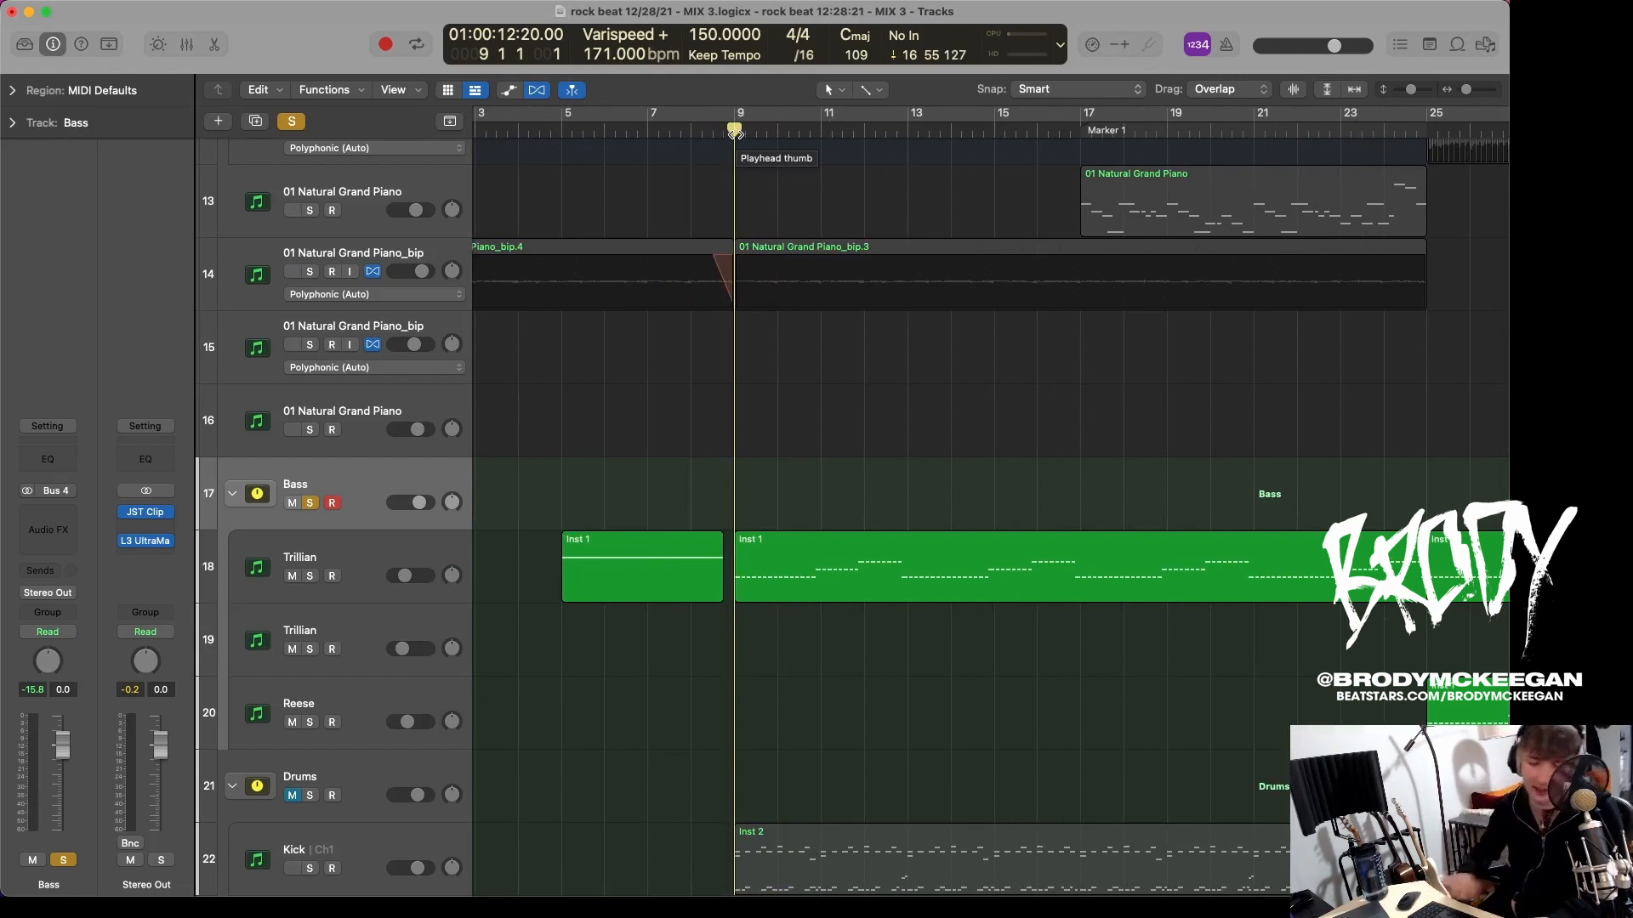
Step: Show the Trilian instrument with its TR-Rock Pick - Full Range patch on bass track 18 and close its window
click(357, 591)
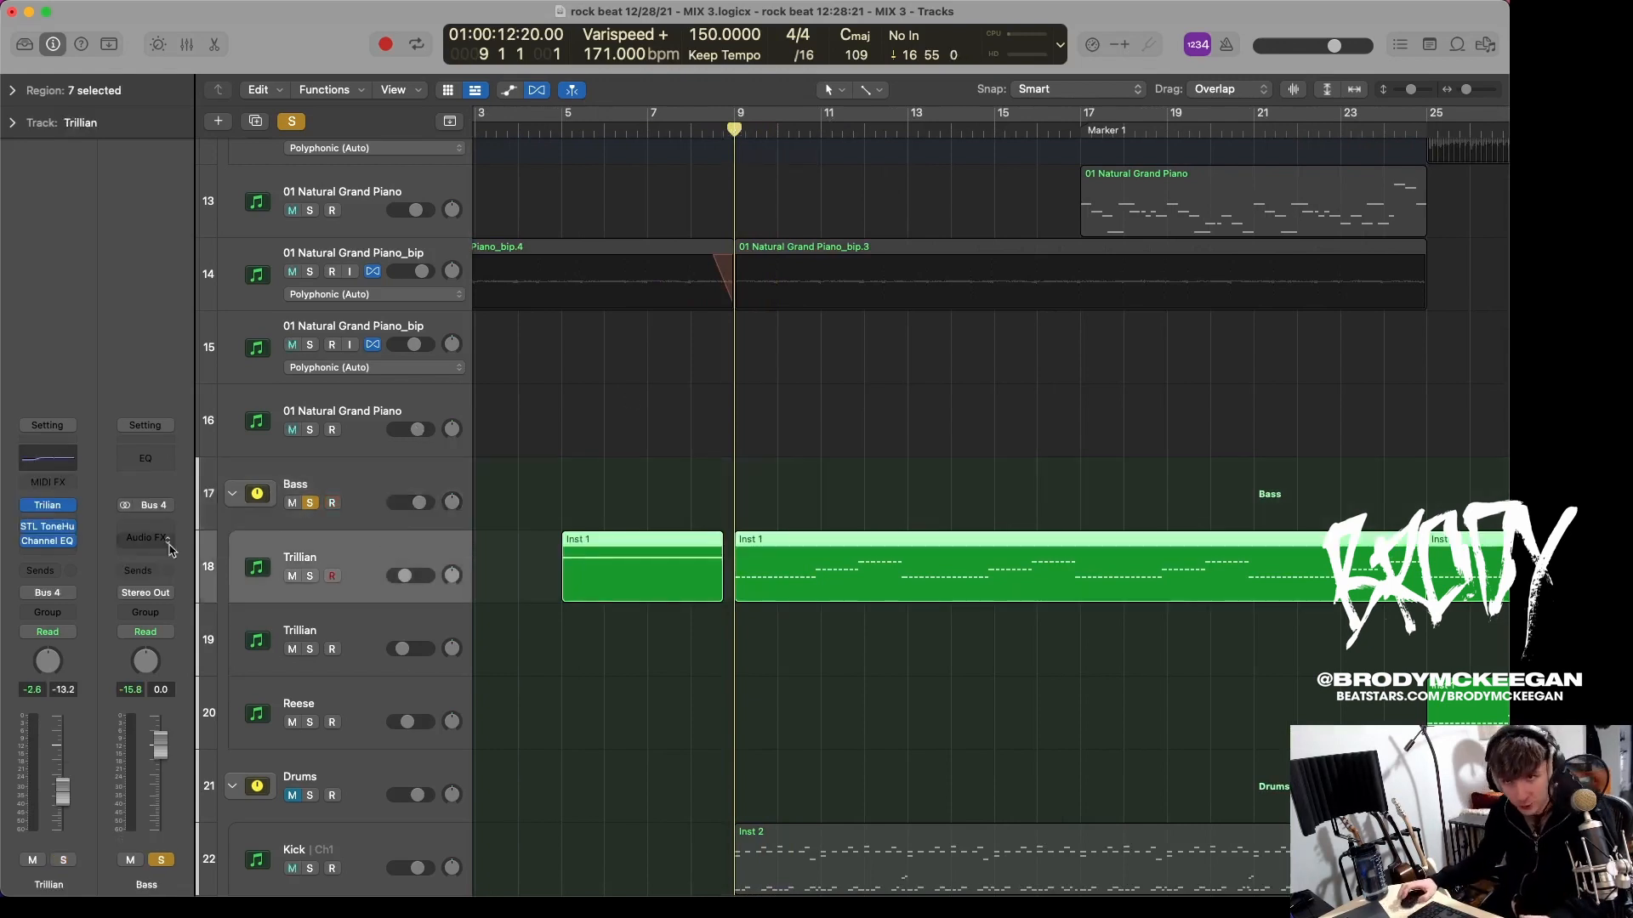
mouse_move(60, 515)
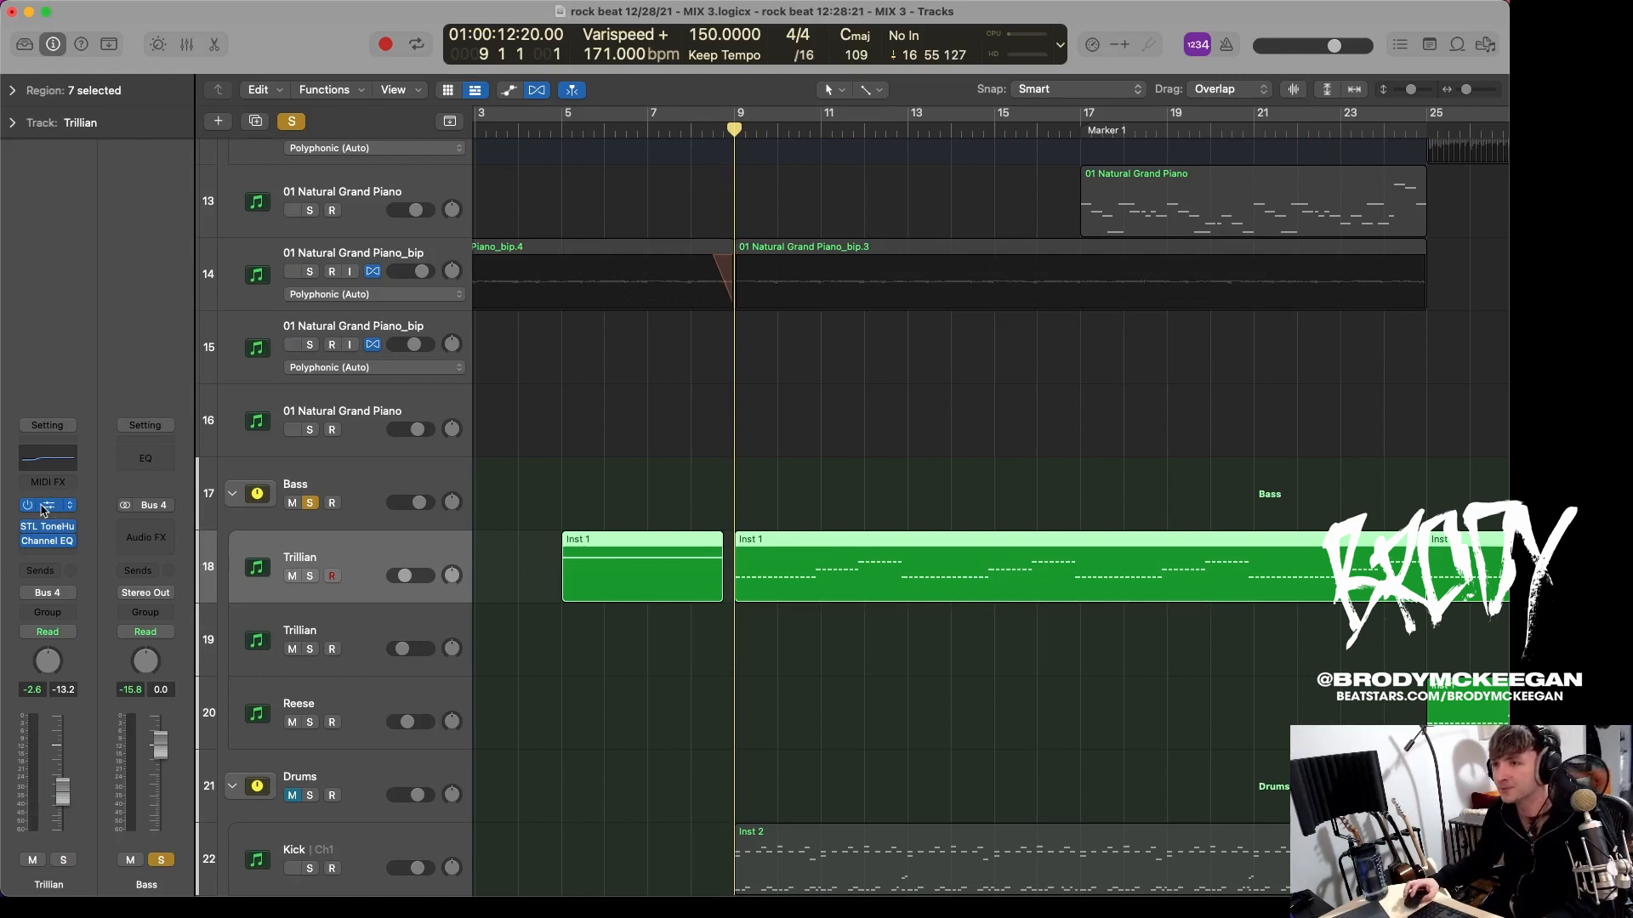
click(40, 507)
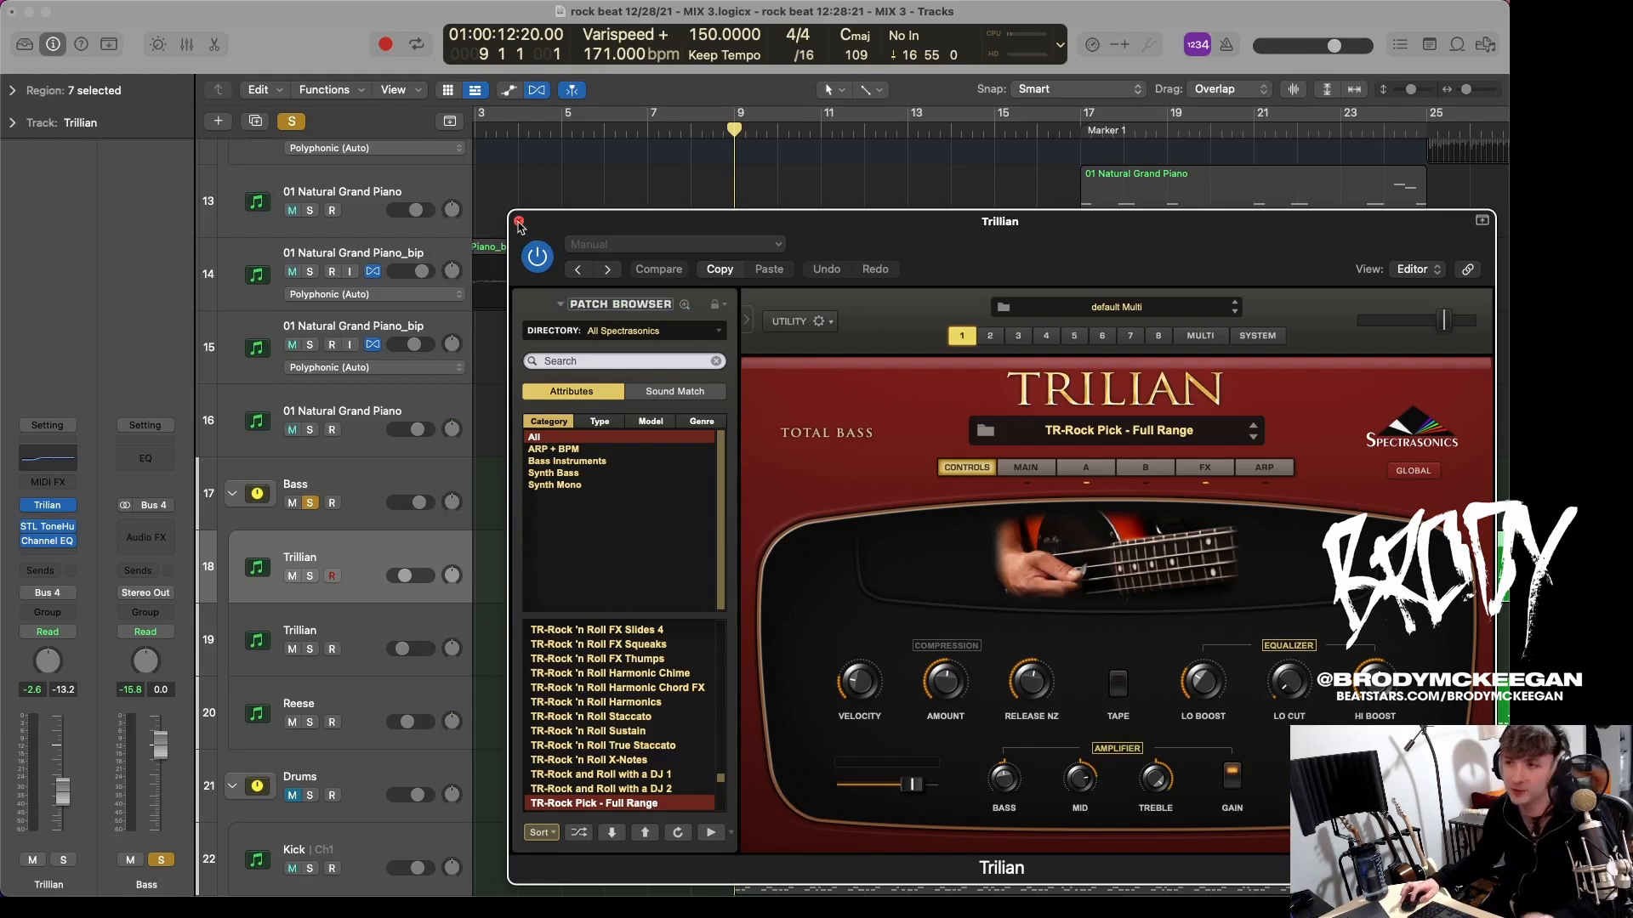
click(518, 222)
Step: Open Trillian track 18's bass region starting at bar 9 in the Piano Roll and play its notes
click(366, 479)
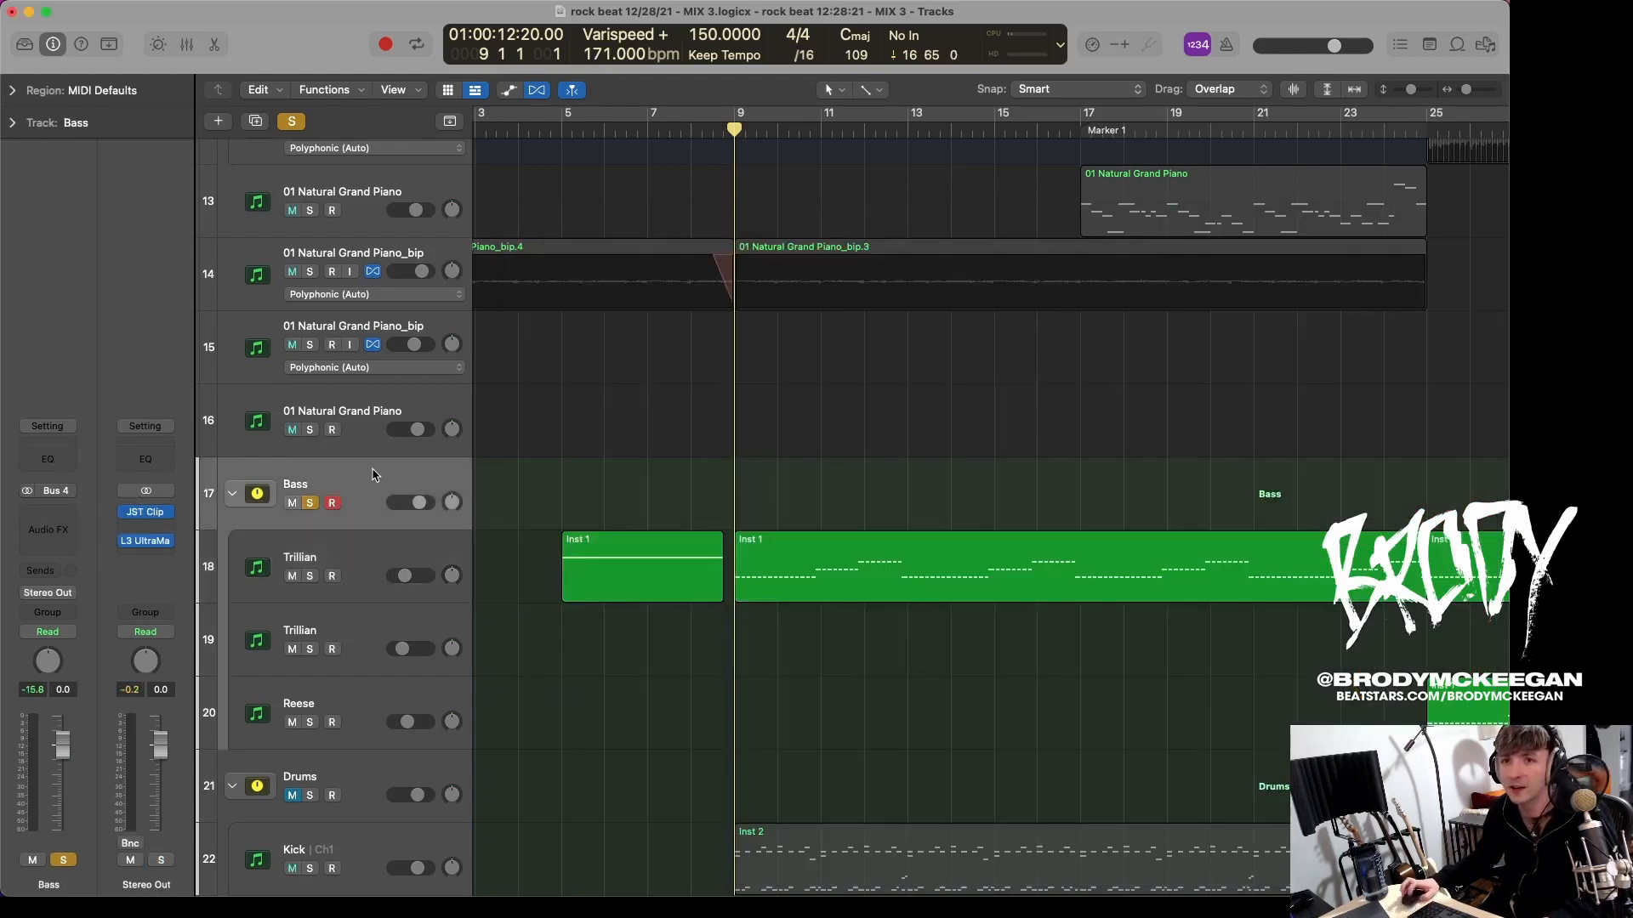
click(375, 547)
drag(776, 614, 791, 598)
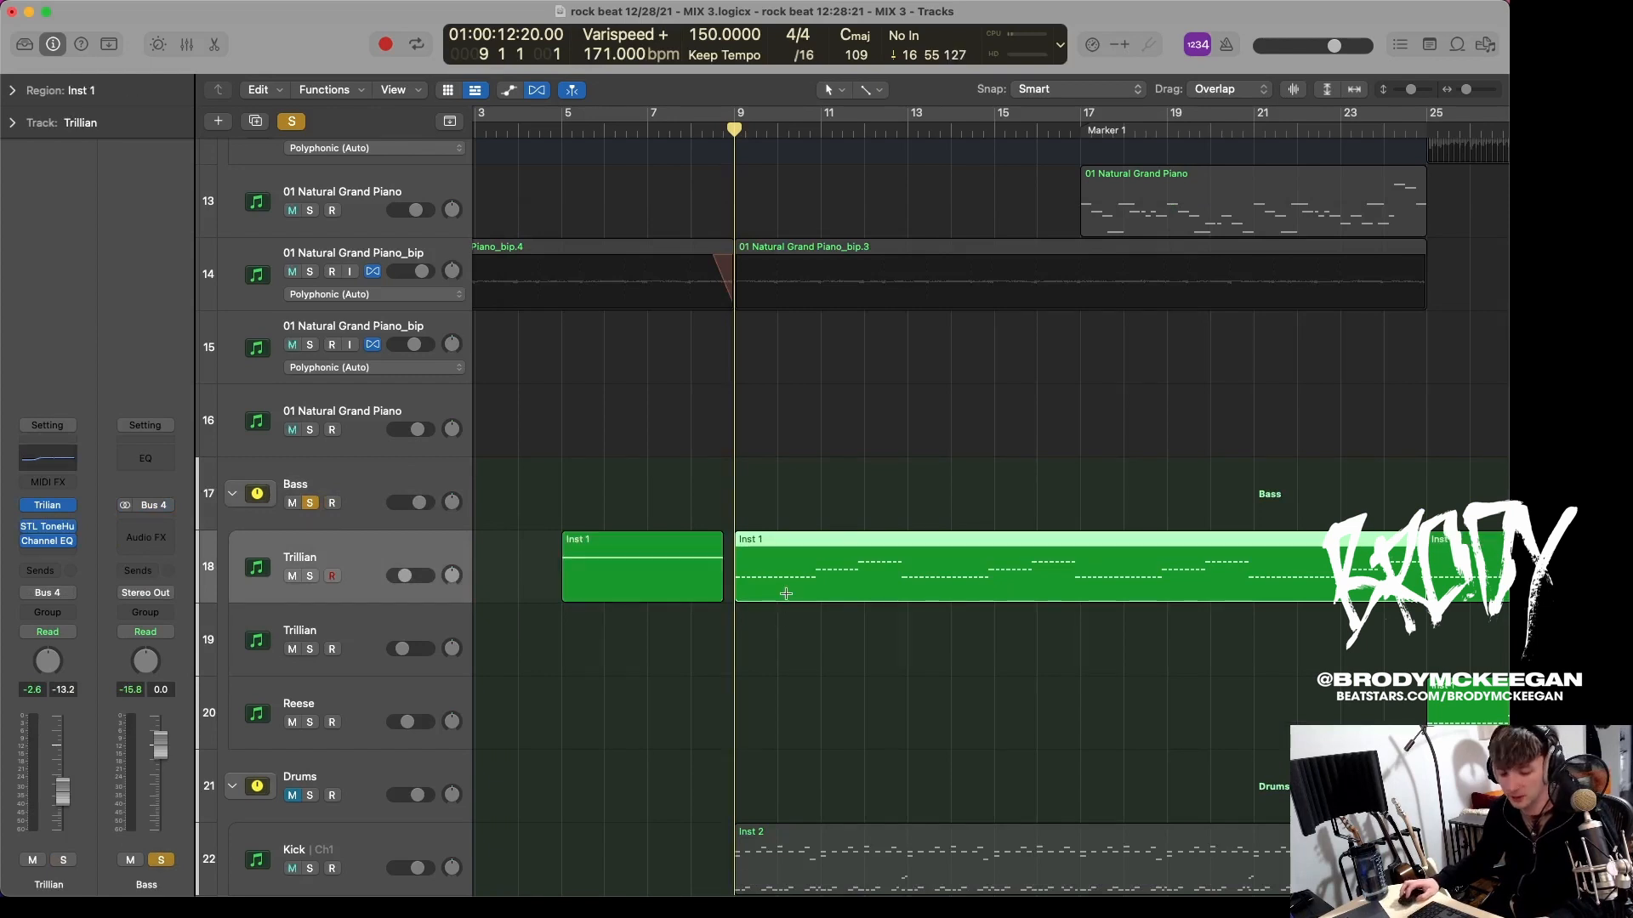
key(e)
key(space)
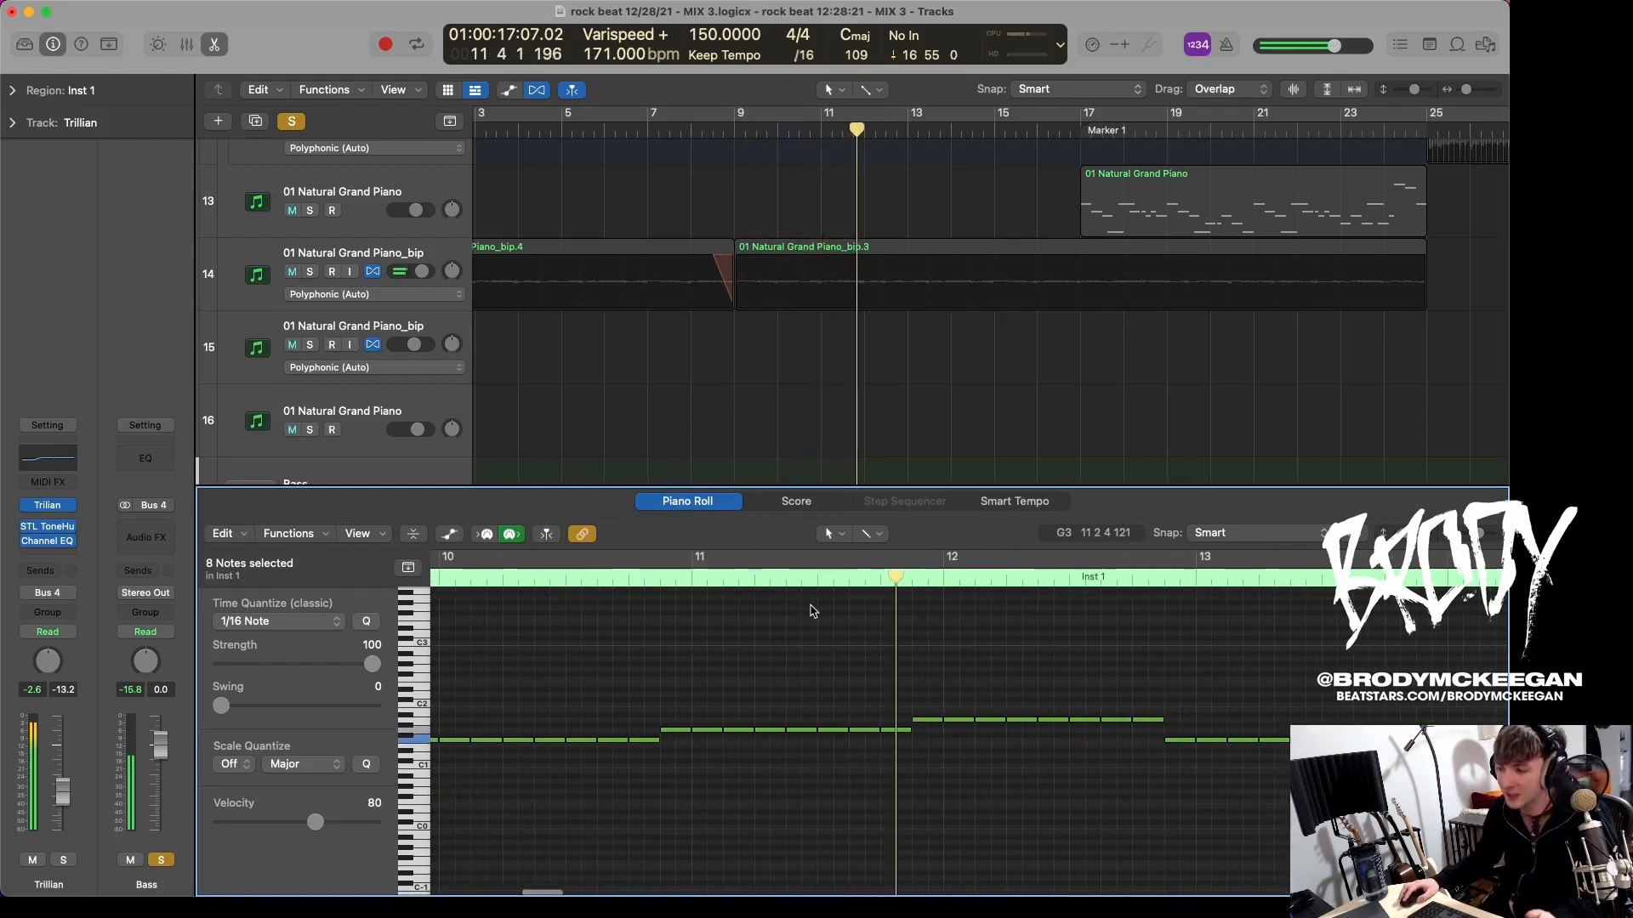
Step: Close the Piano Roll and solo the Gtr track stack together with the bass during playback
key(e)
key(z)
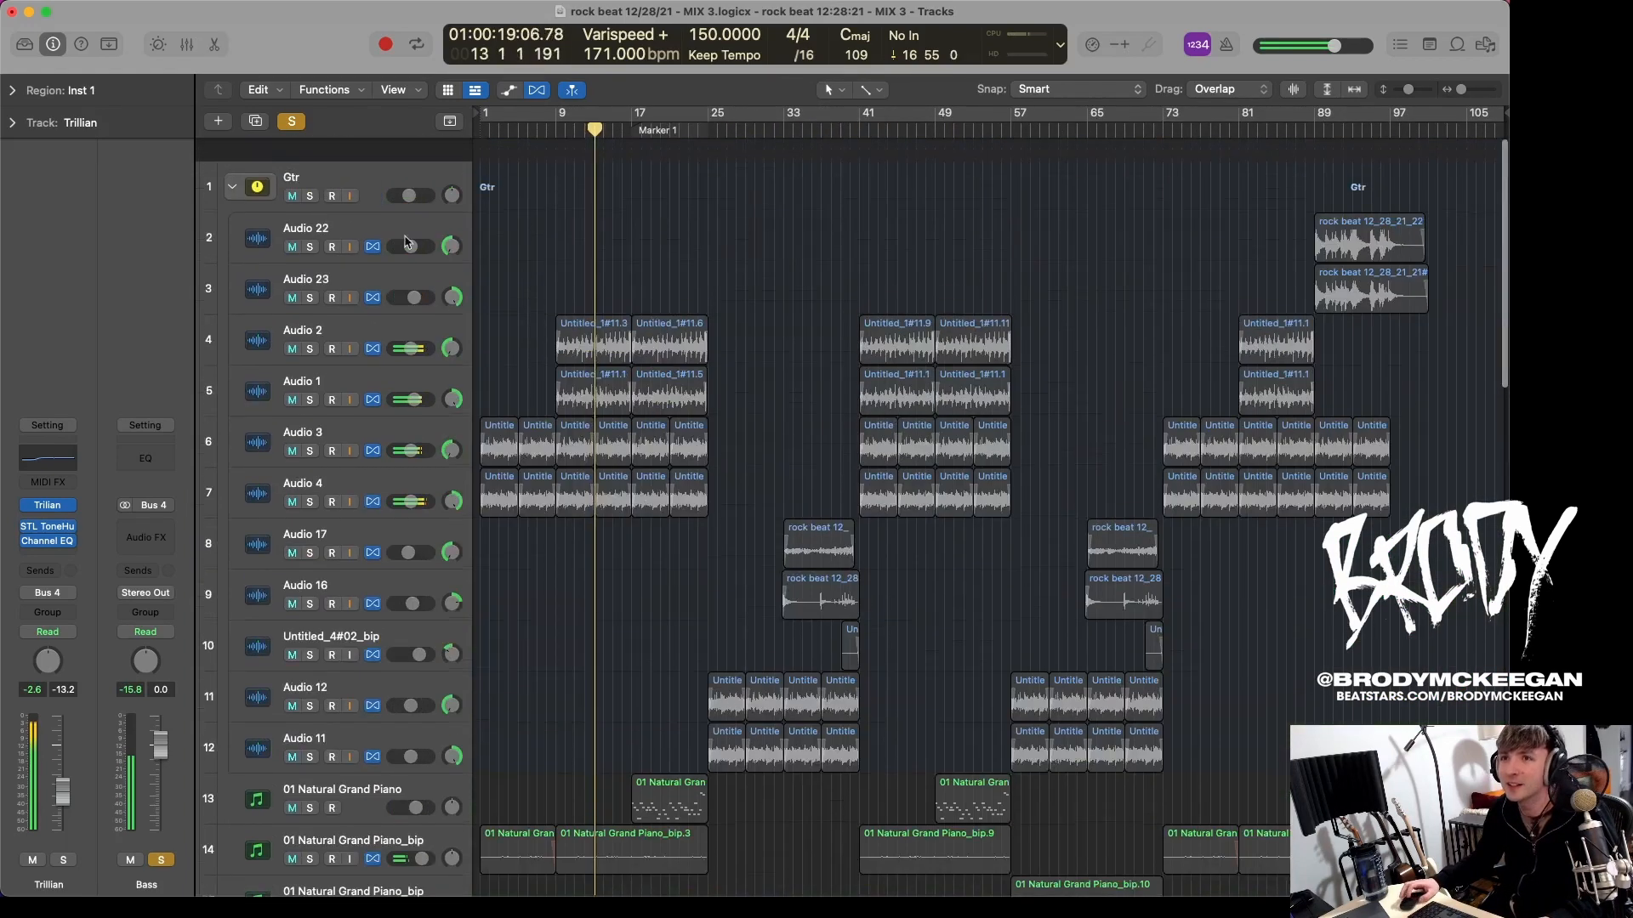
scroll(408, 243, down, 1)
click(310, 172)
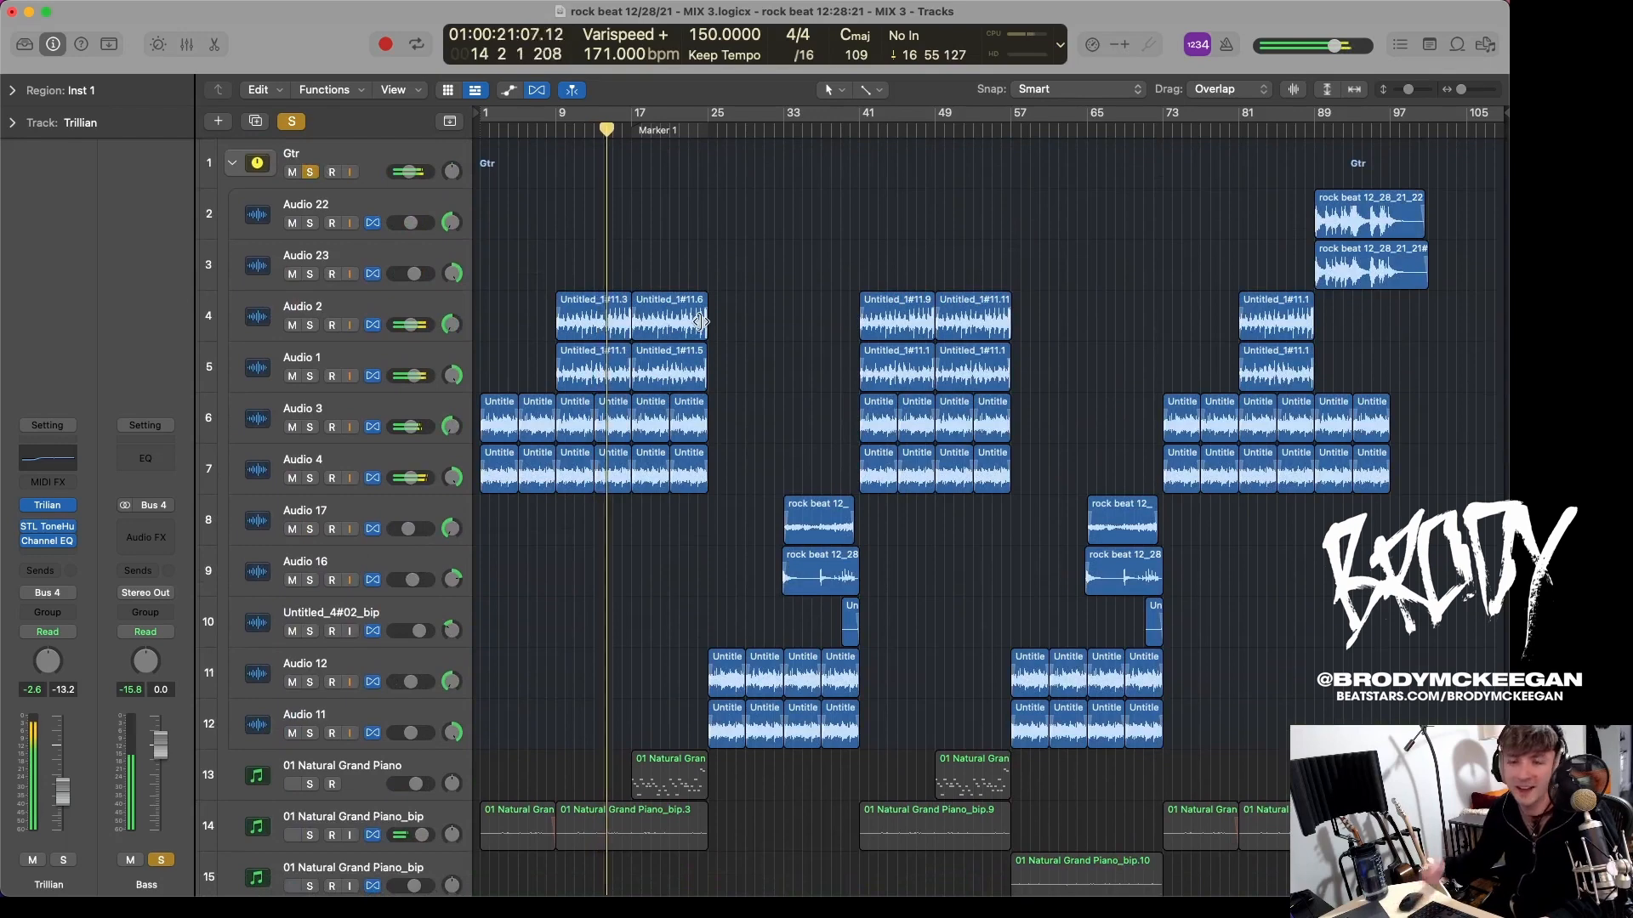
Step: Clear all track solos, stop playback and deselect the bass region
scroll(908, 653, down, 10)
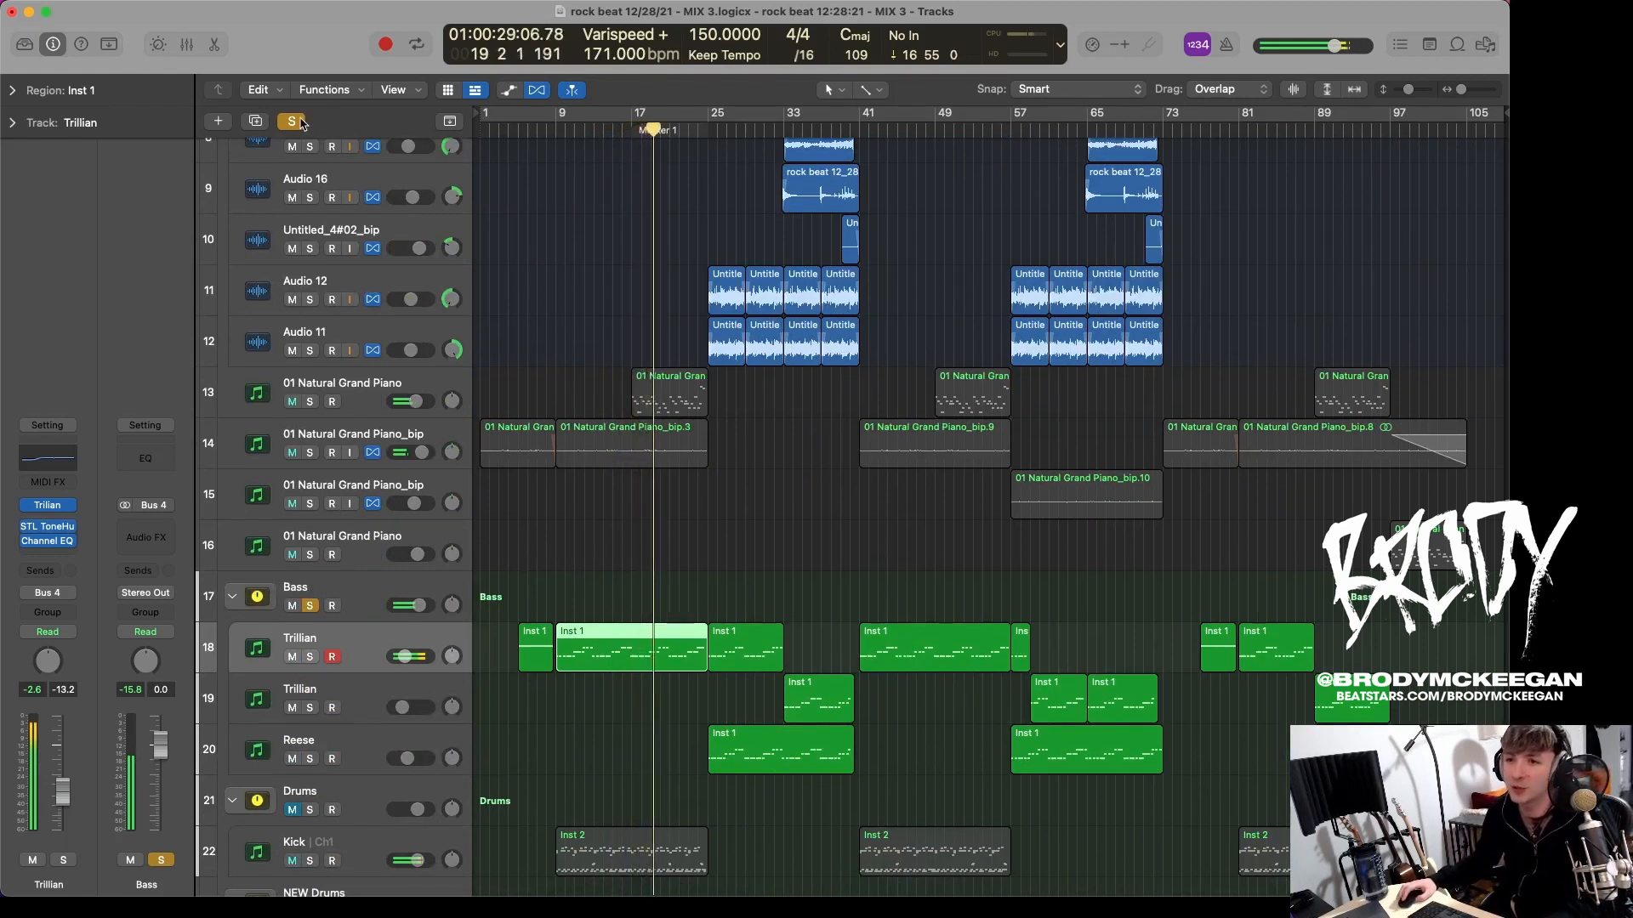
click(293, 121)
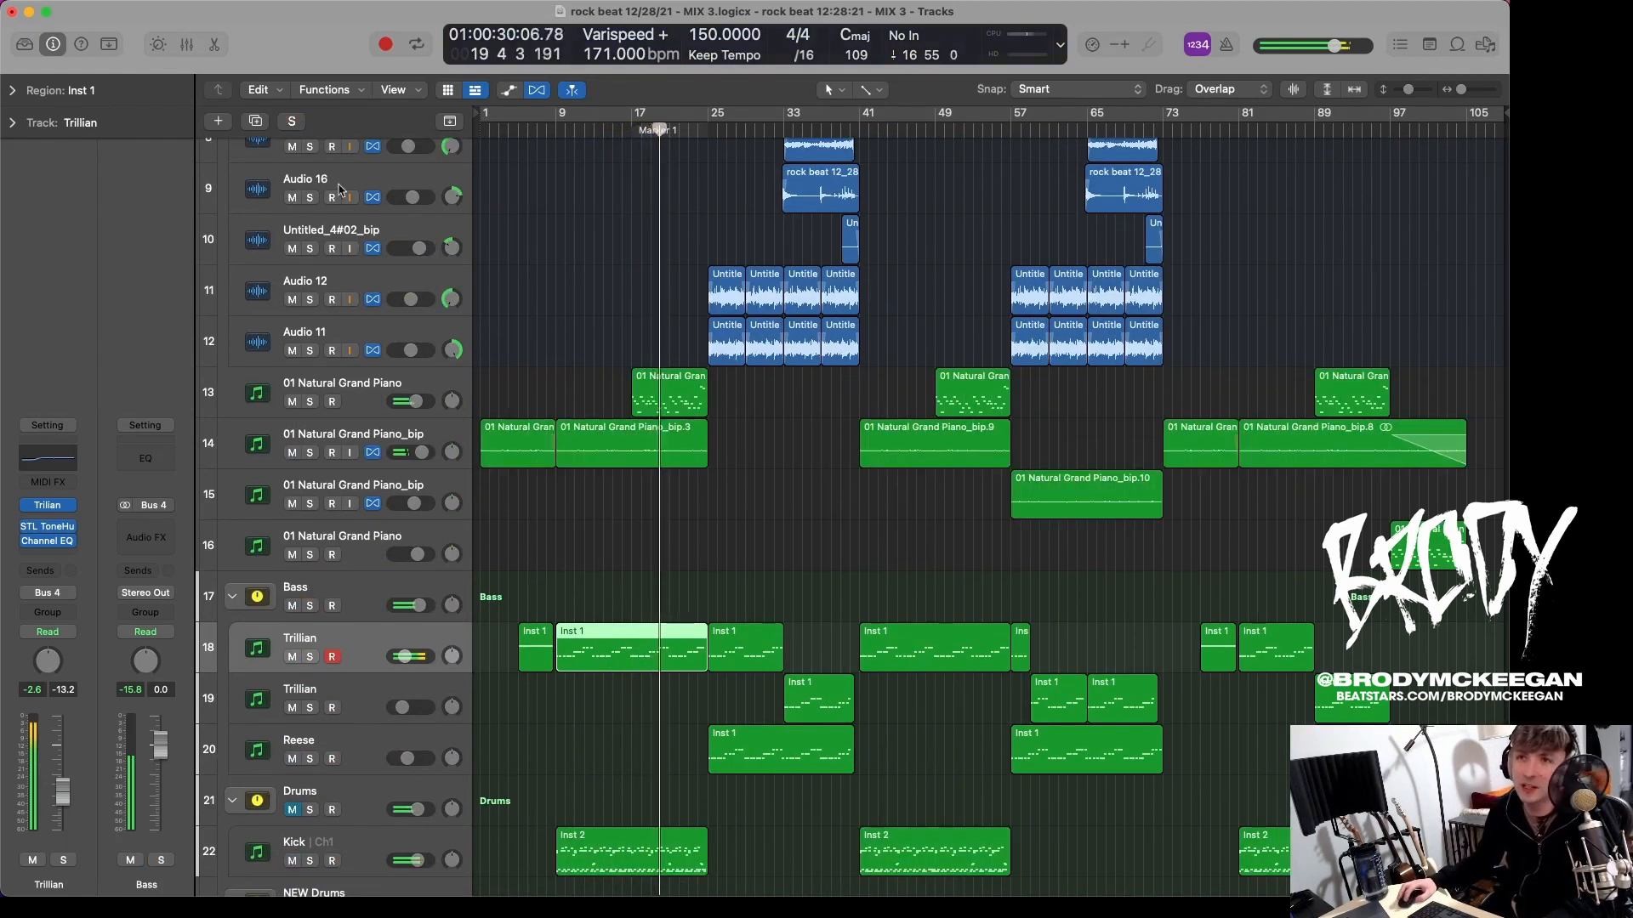
click(593, 579)
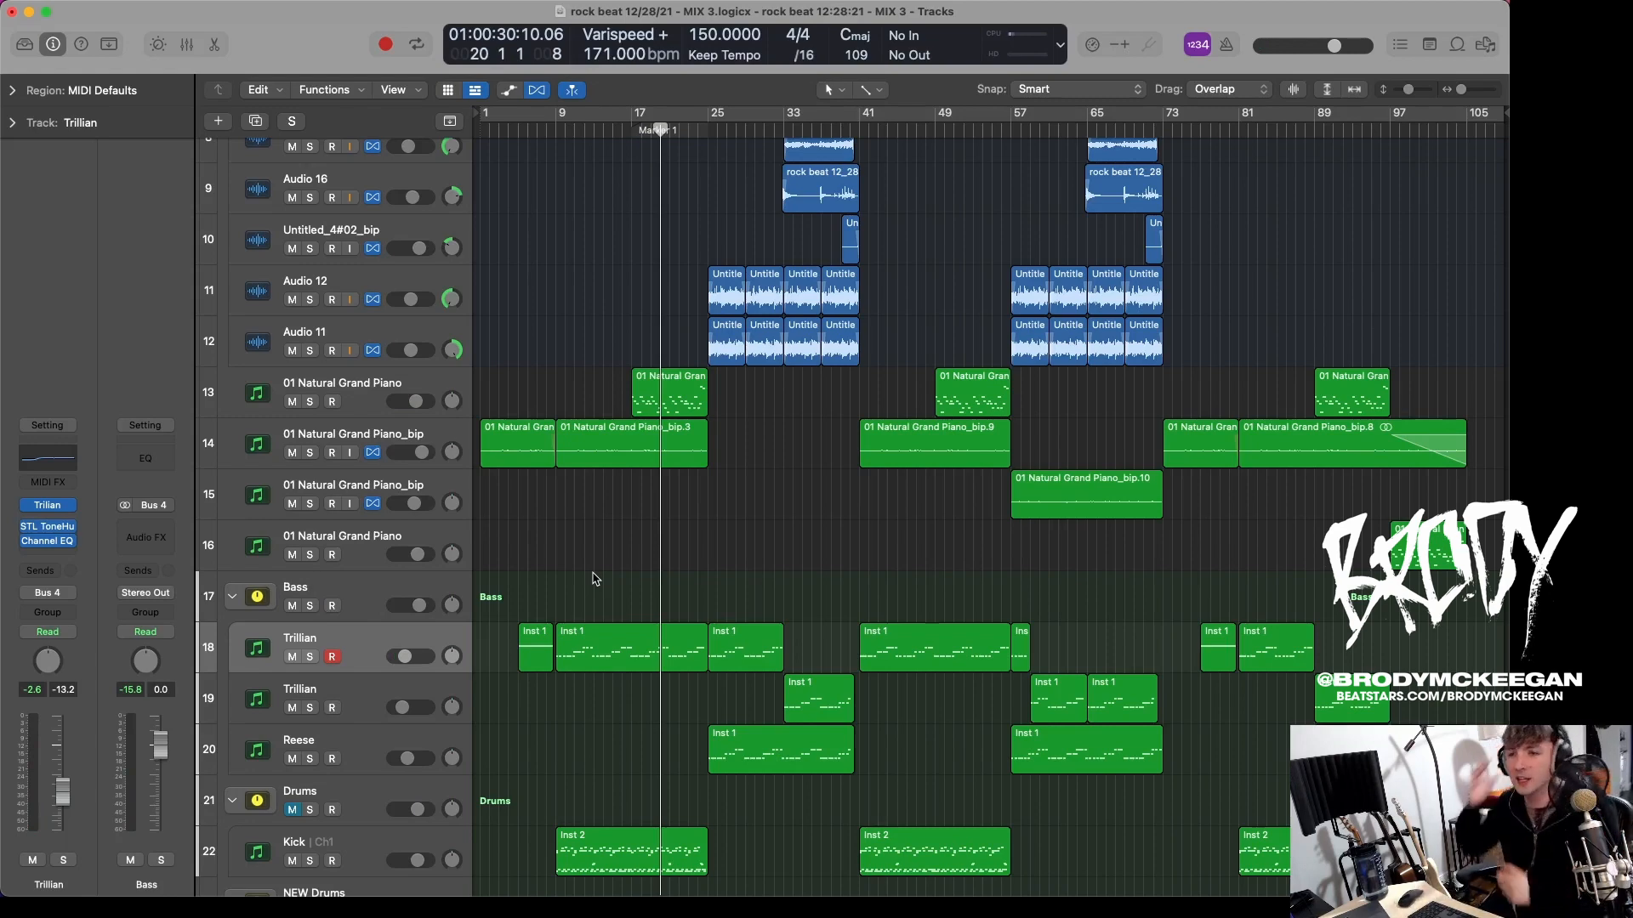
Step: Play the full mix from bar 9 with the bass and drum tracks in view
scroll(625, 606, down, 5)
scroll(634, 611, up, 1)
scroll(634, 611, down, 1)
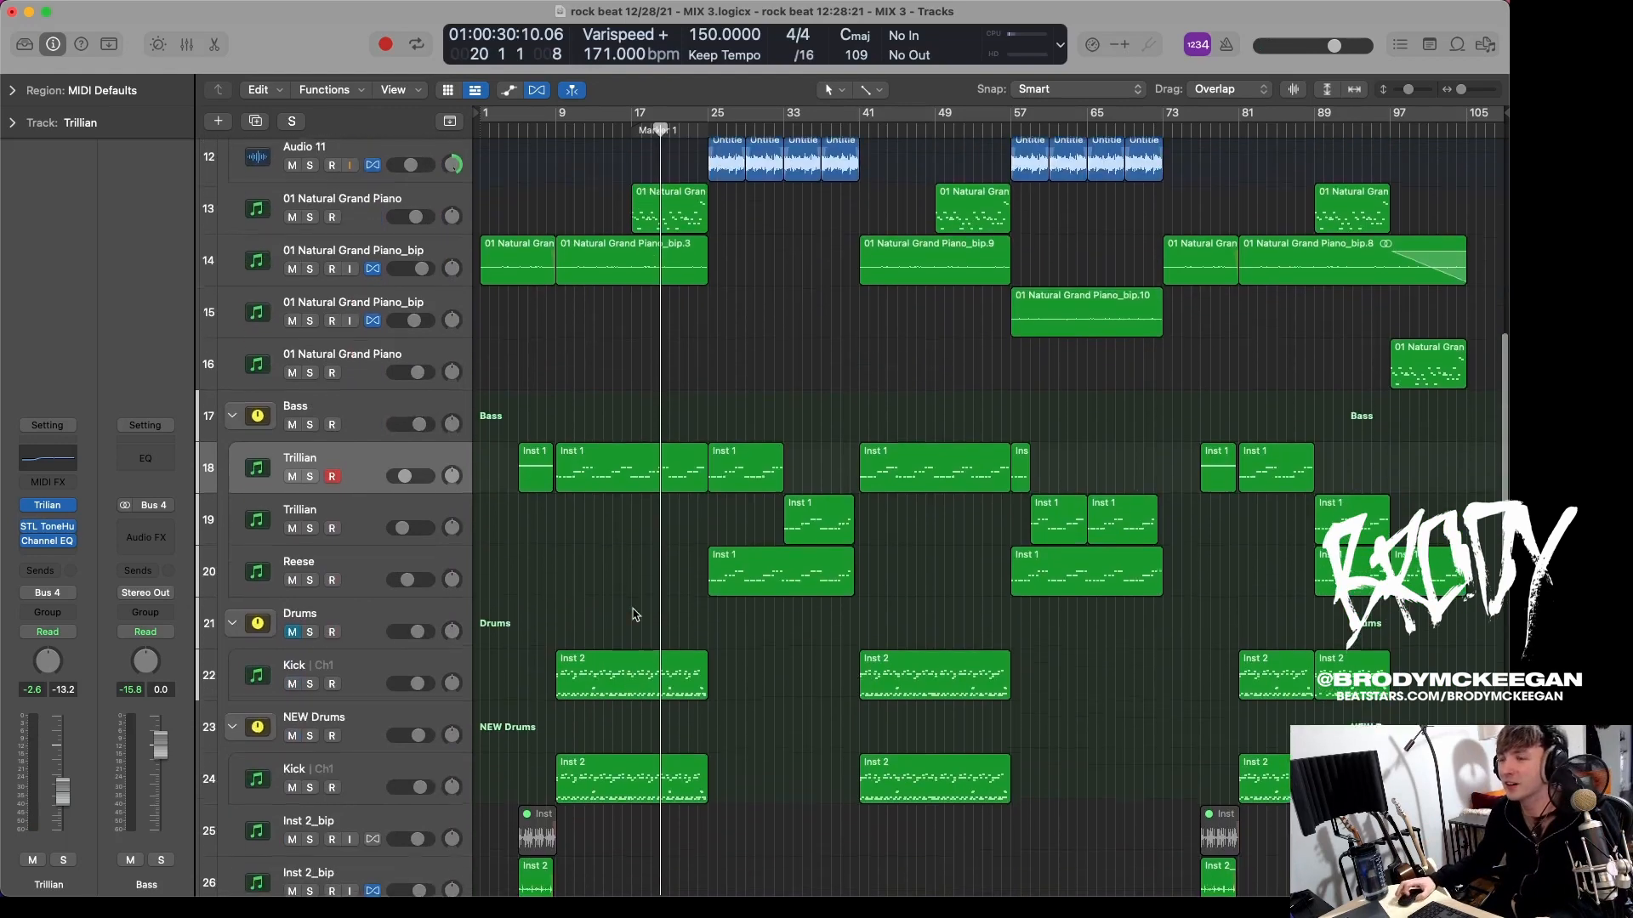
scroll(634, 610, up, 4)
scroll(633, 610, up, 3)
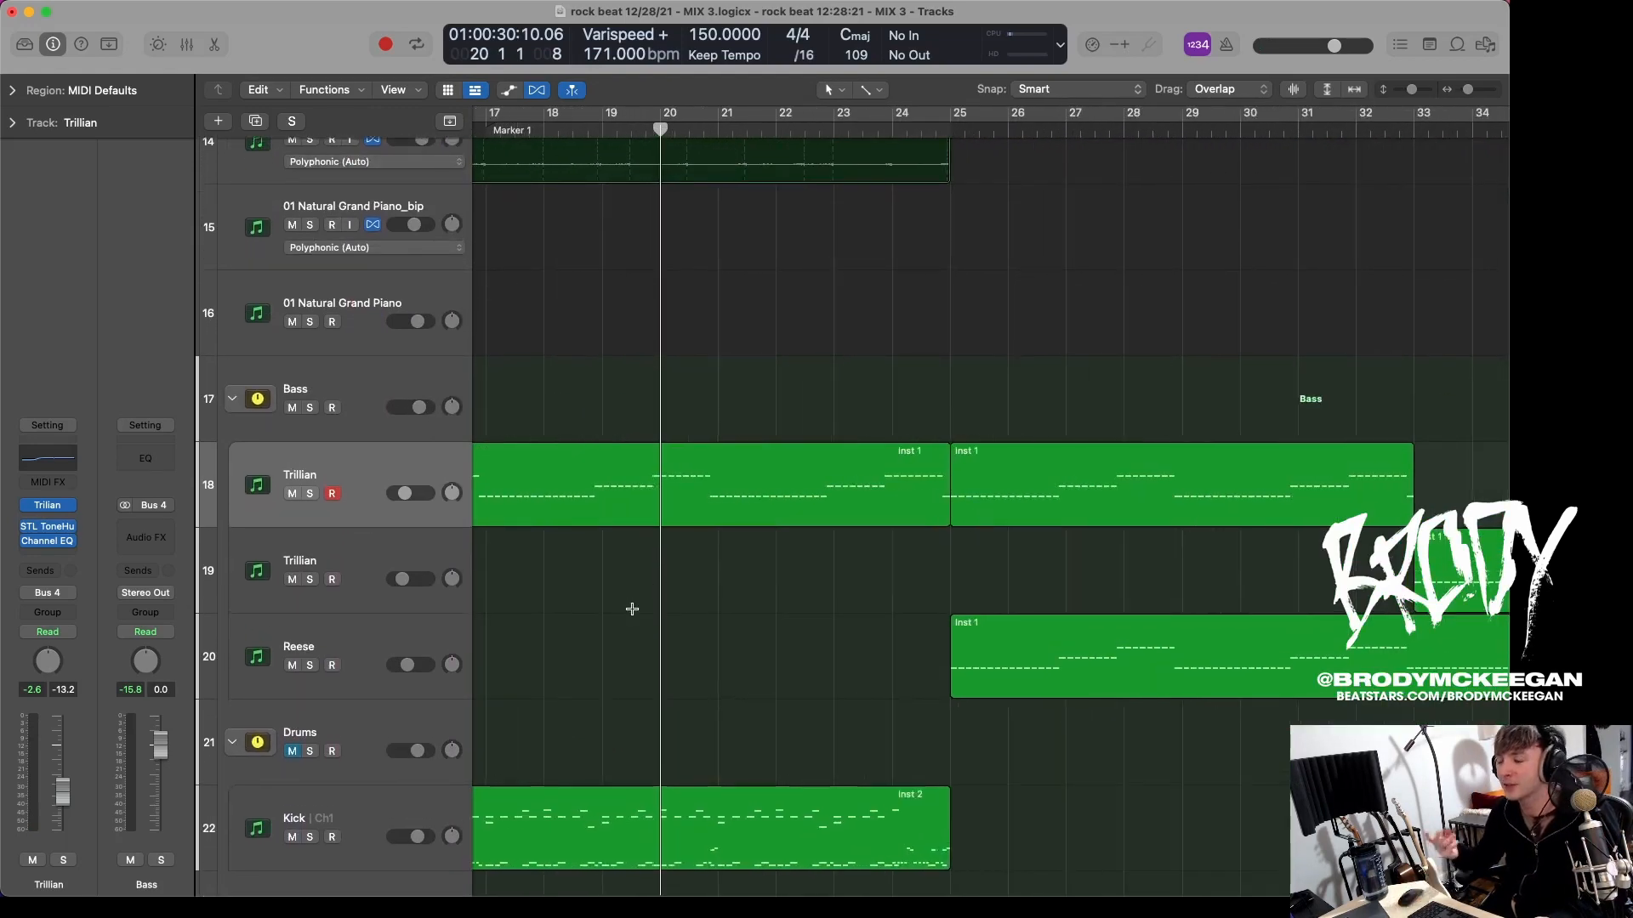
scroll(572, 527, down, 5)
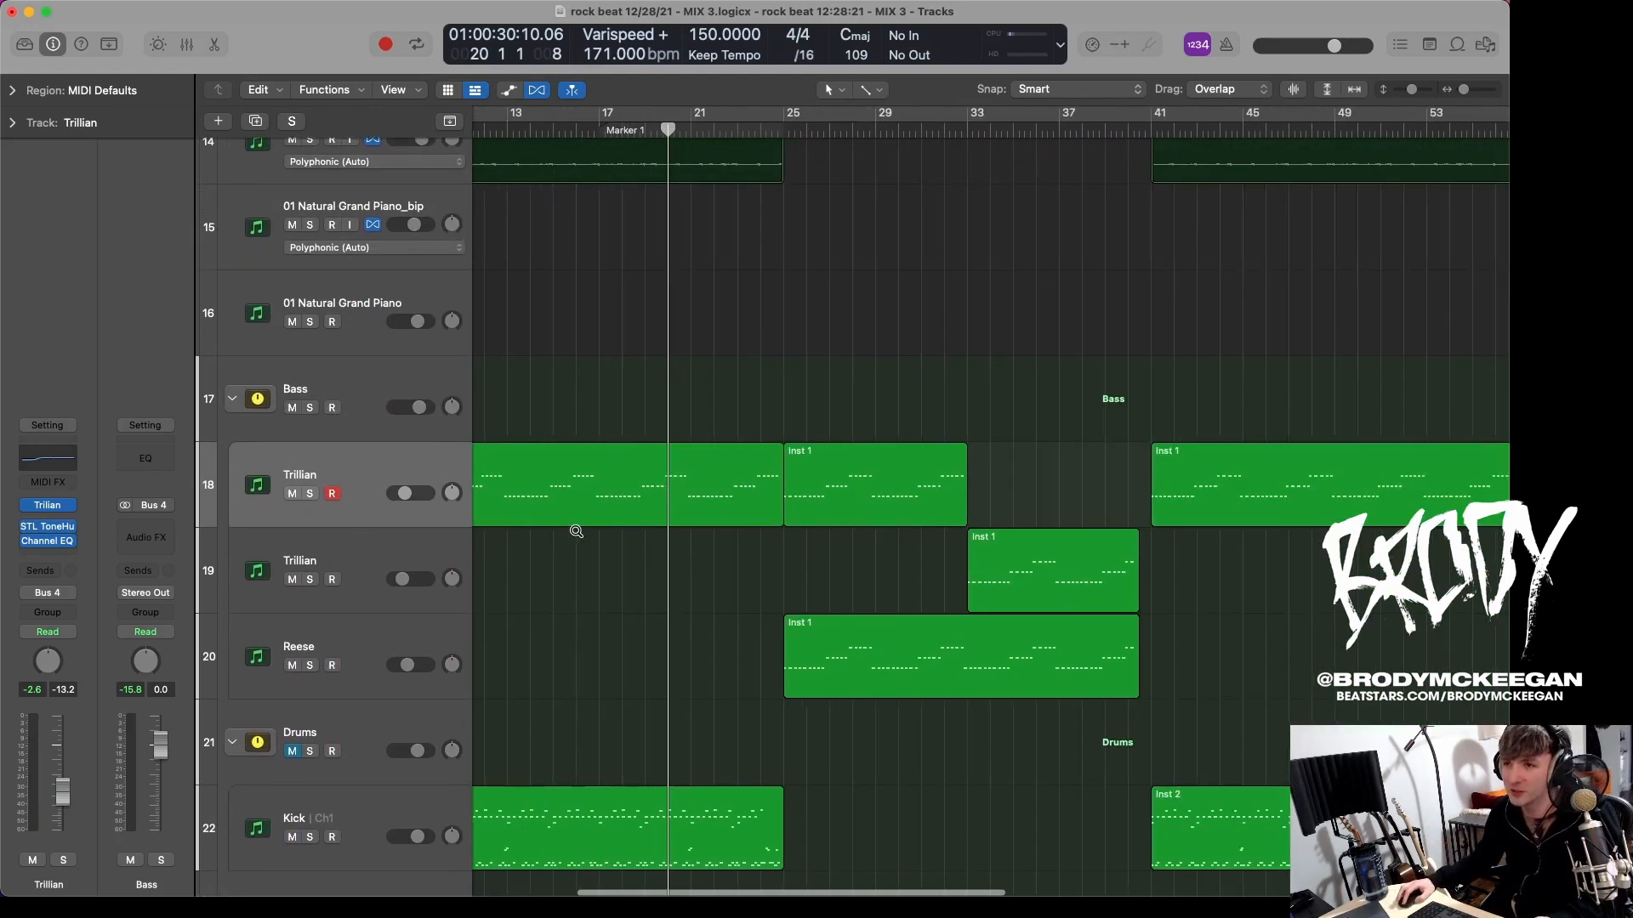
click(658, 121)
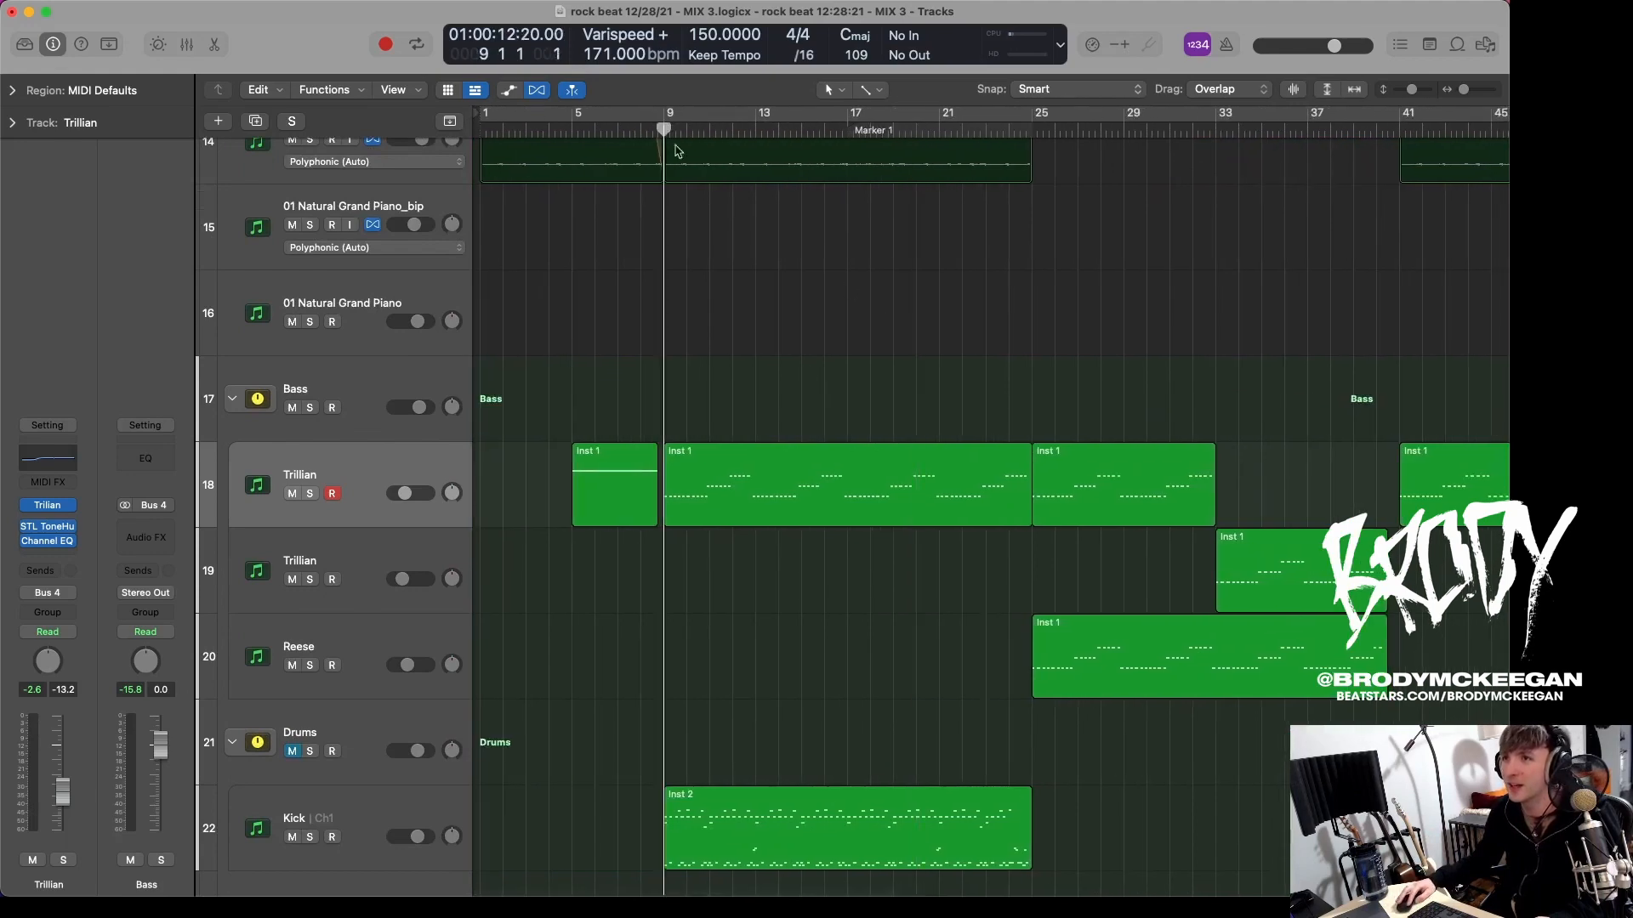
scroll(940, 539, up, 4)
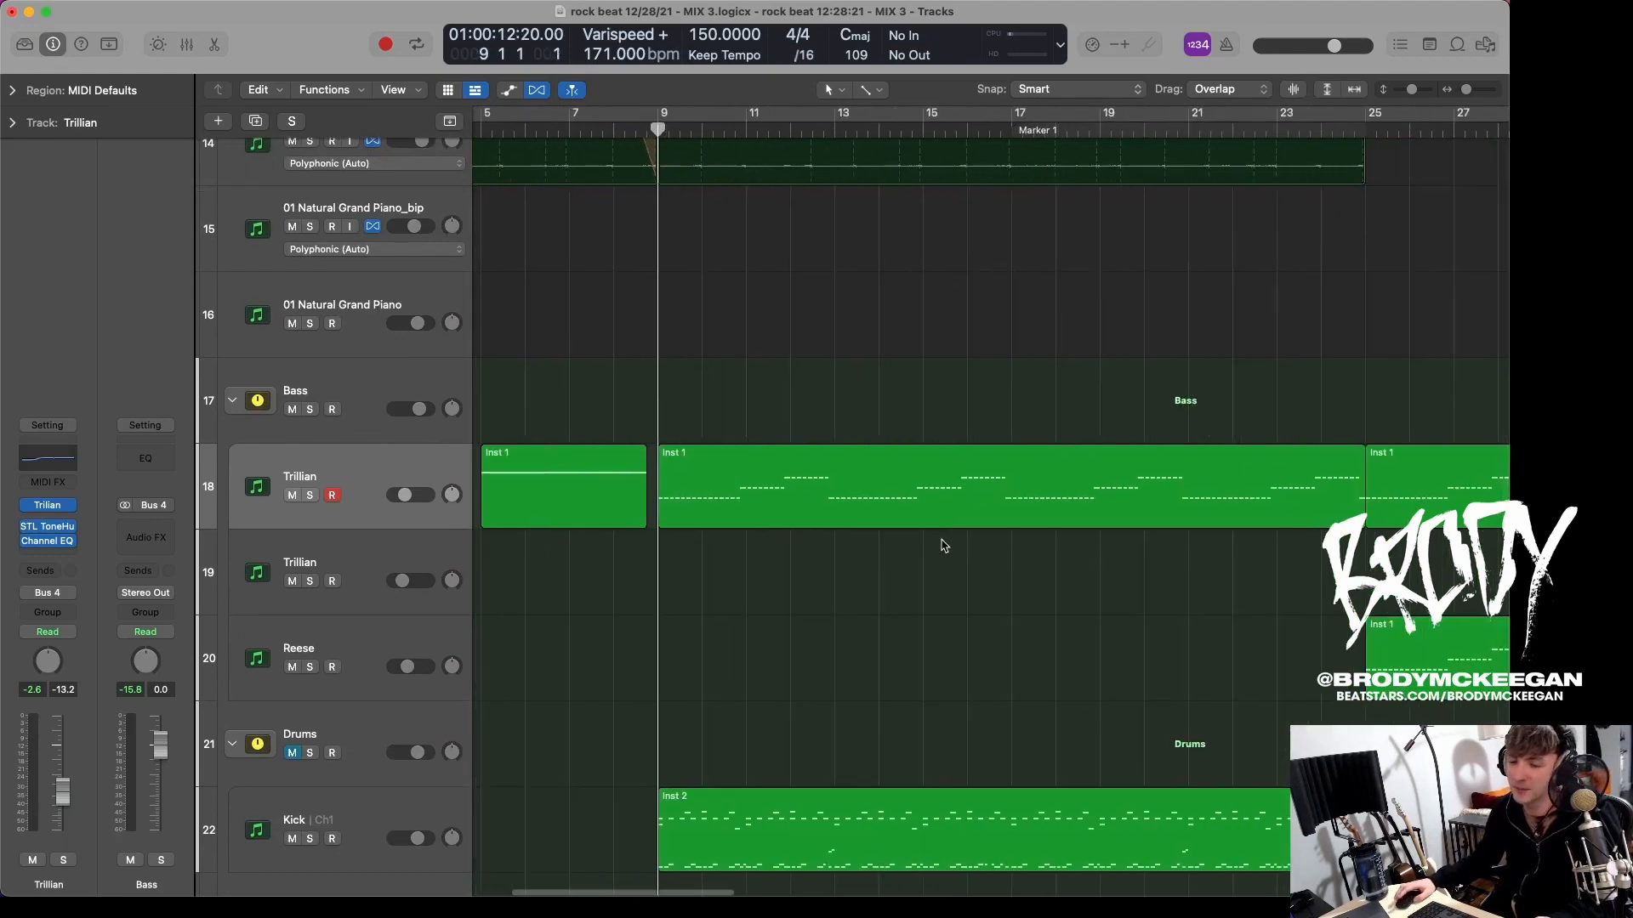
scroll(939, 543, down, 6)
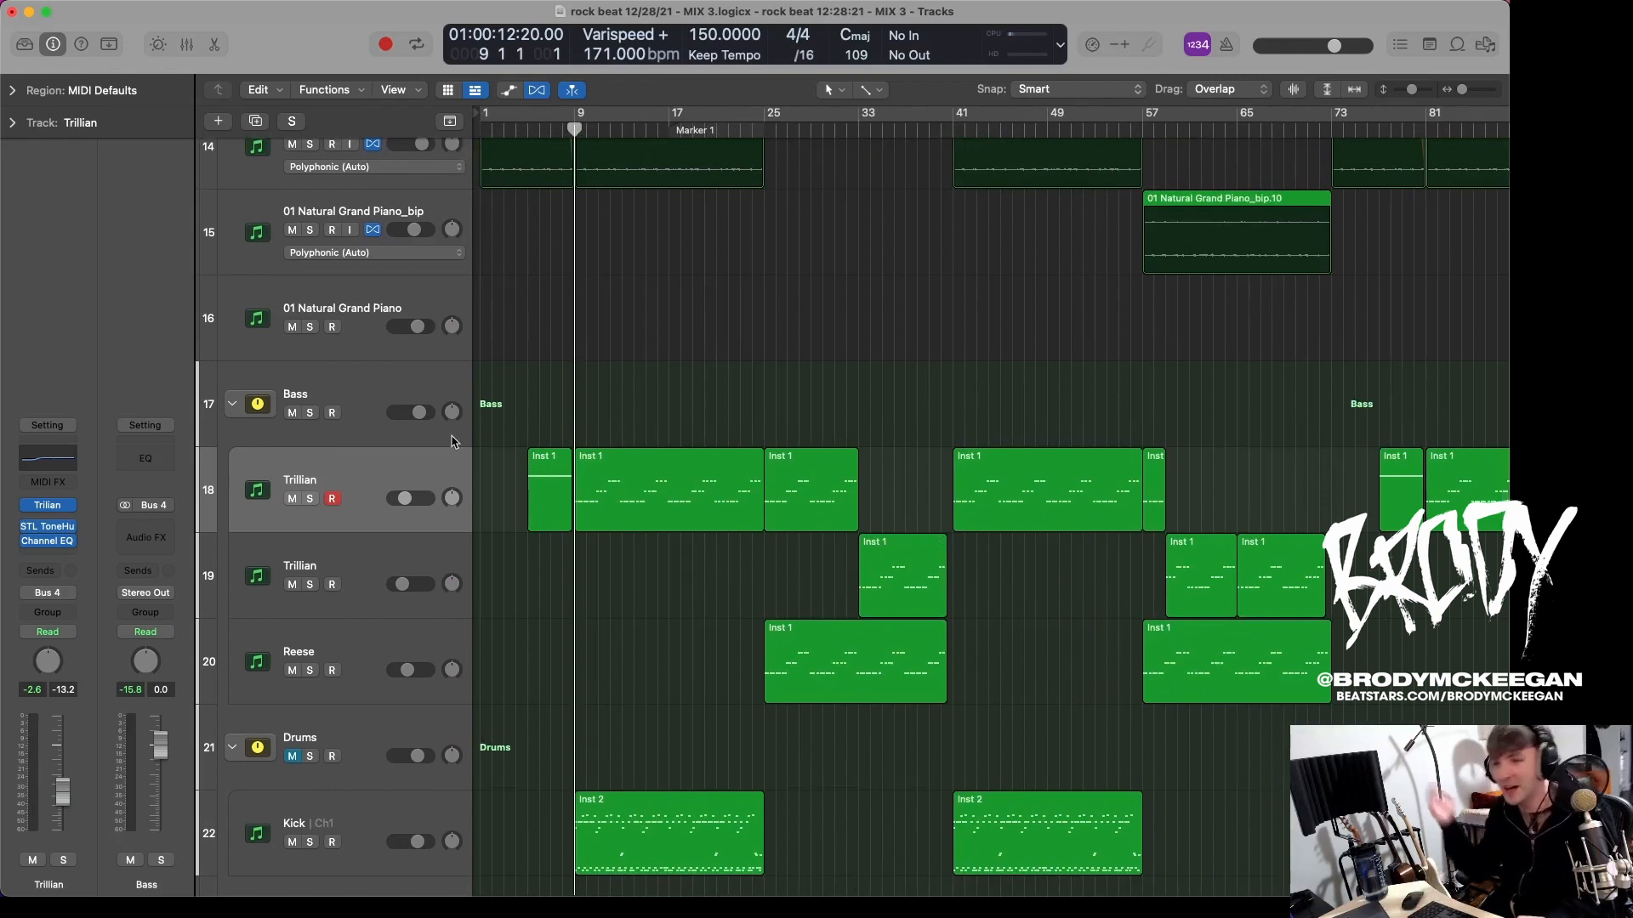
key(space)
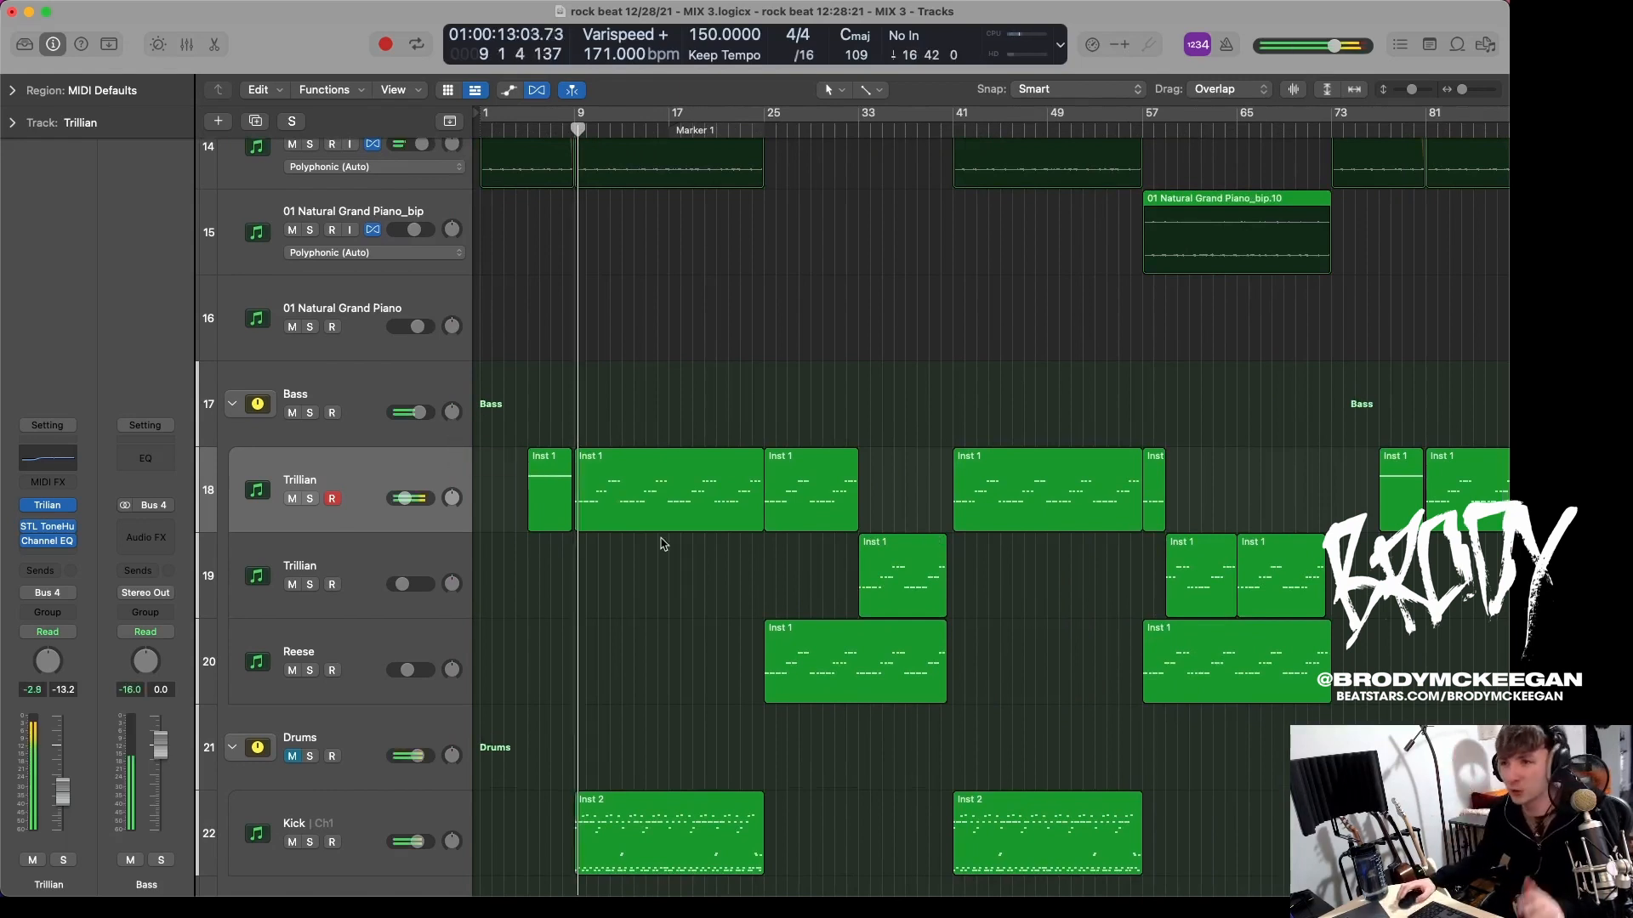
Step: Solo Trillian bass track 18 during playback
scroll(667, 540, down, 2)
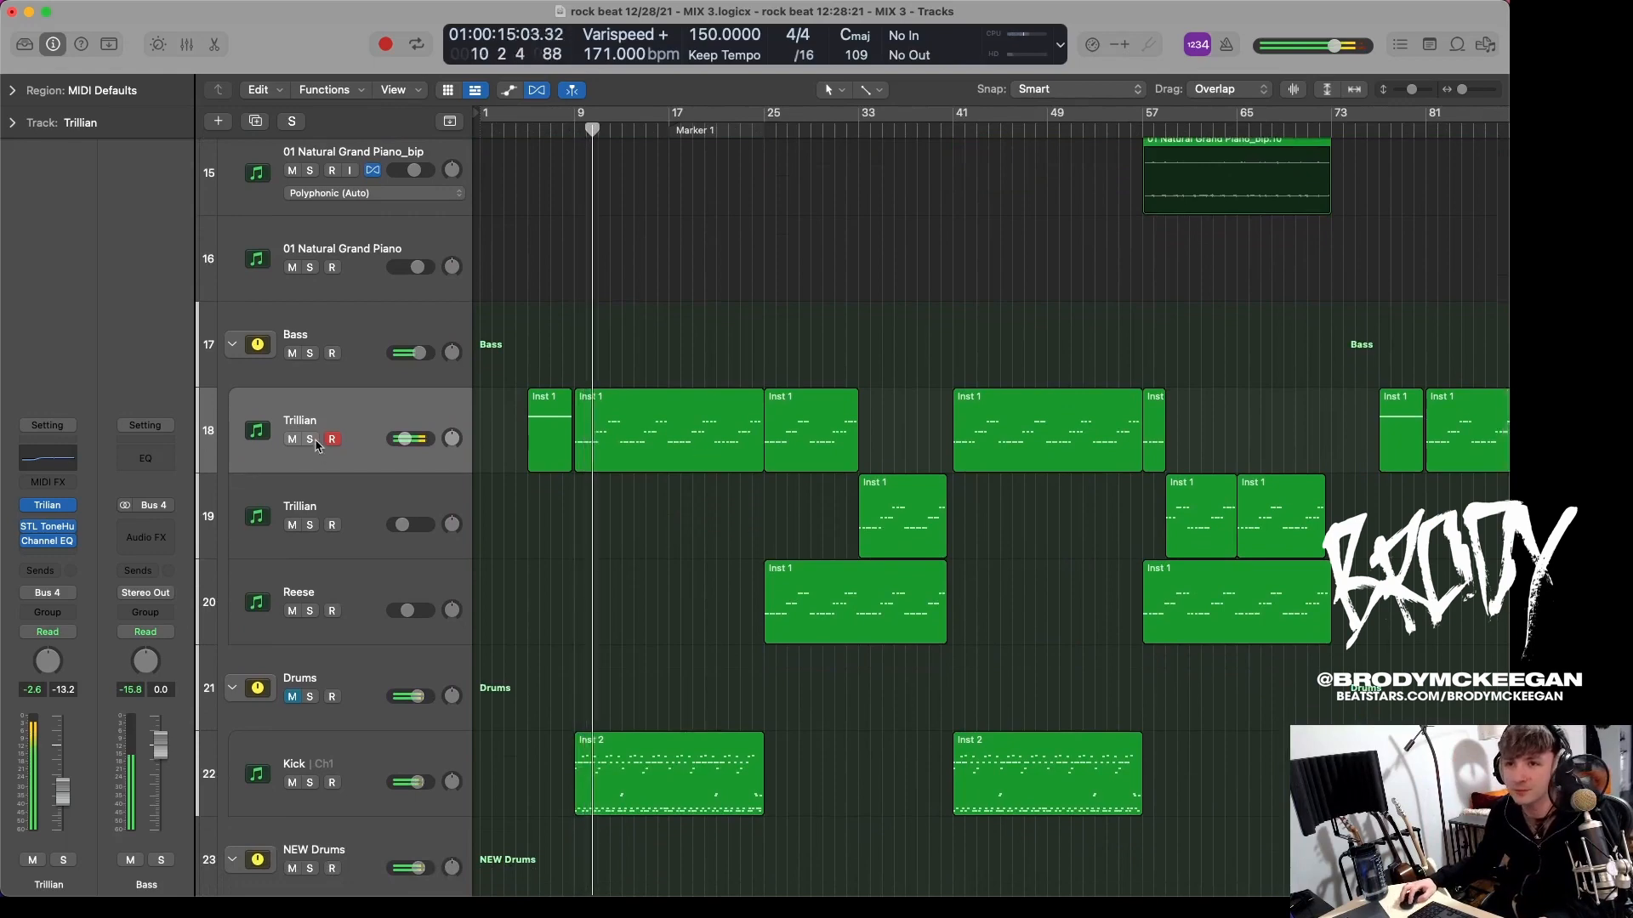
key(s)
key(super+Up)
key(super+Up)
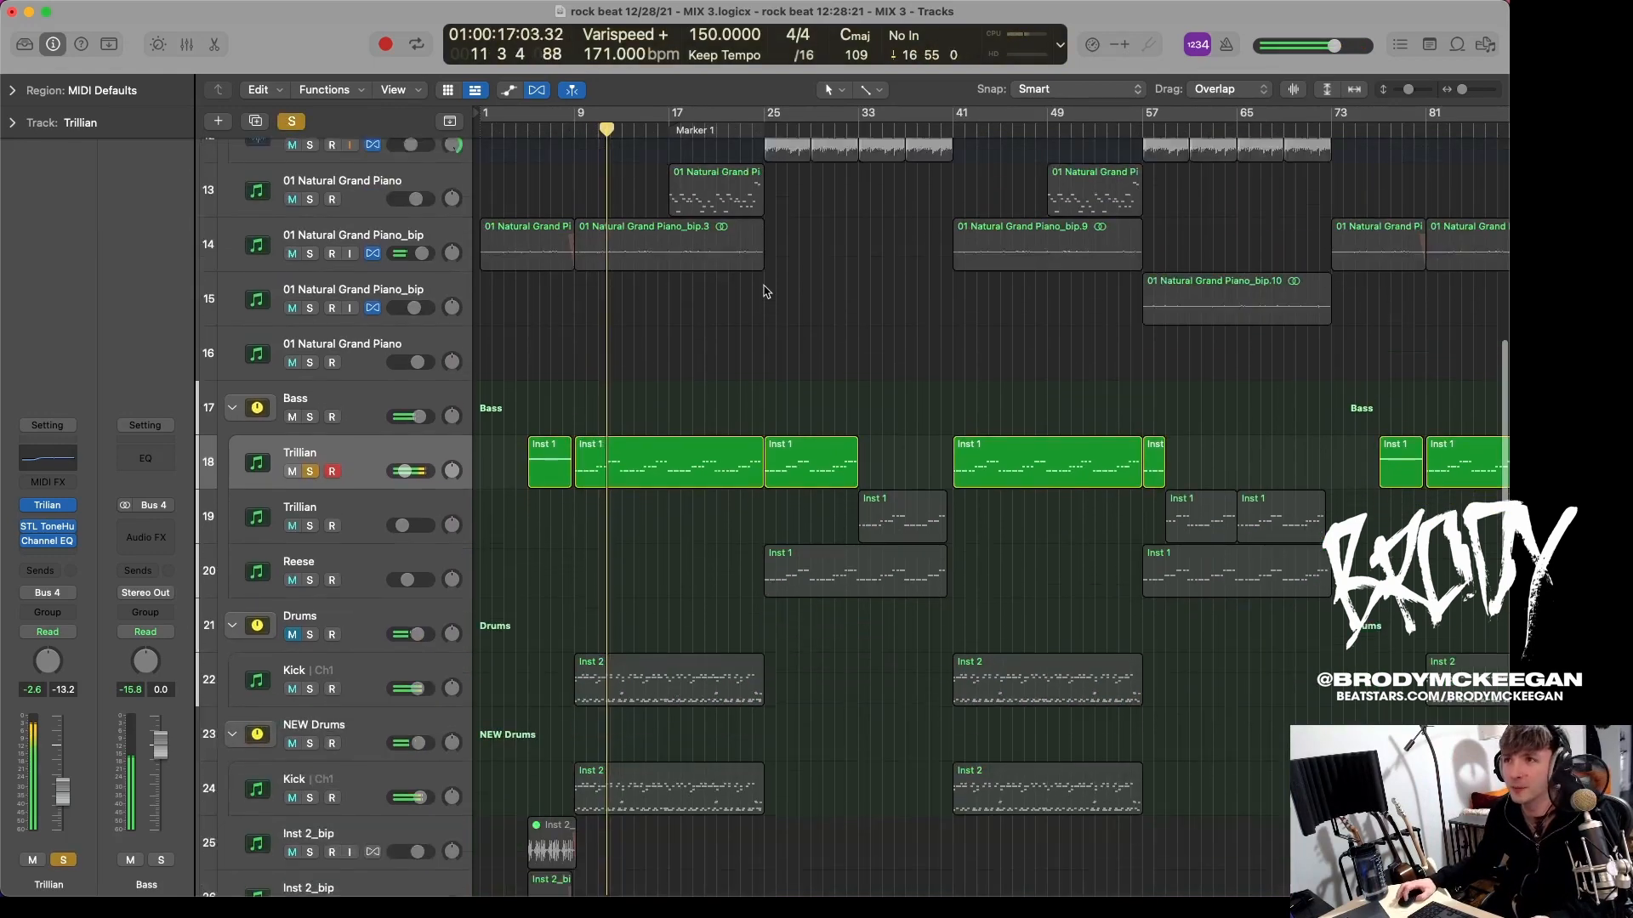
scroll(763, 286, up, 4)
scroll(763, 285, down, 5)
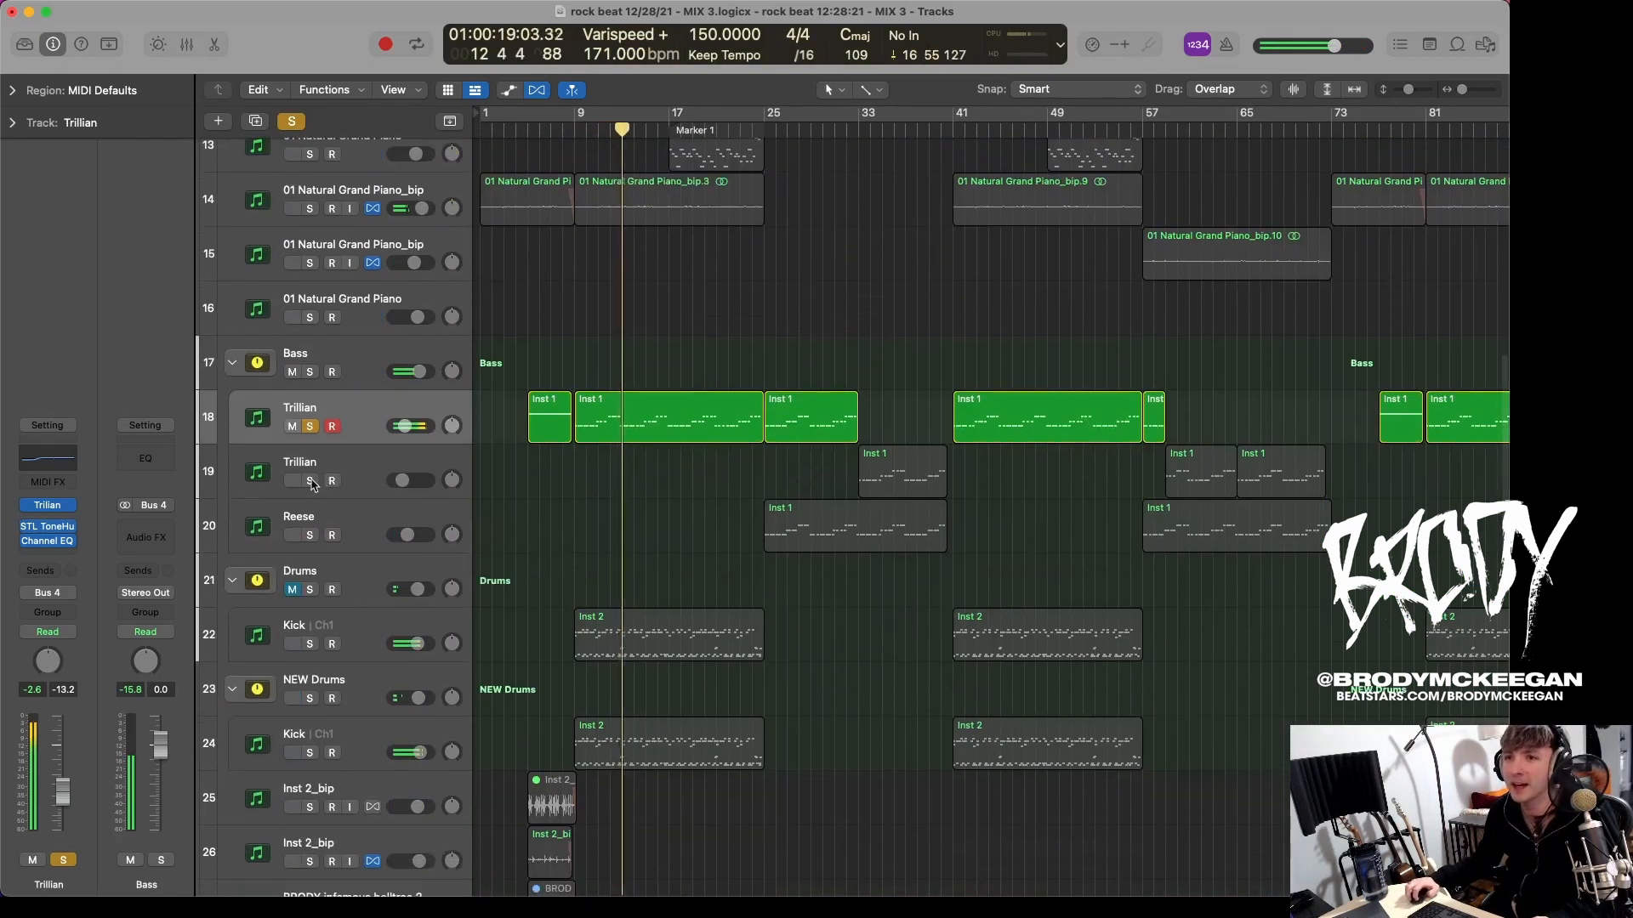
Step: Solo the second Trillian bass track, 19, as well and play from bar 33
click(380, 476)
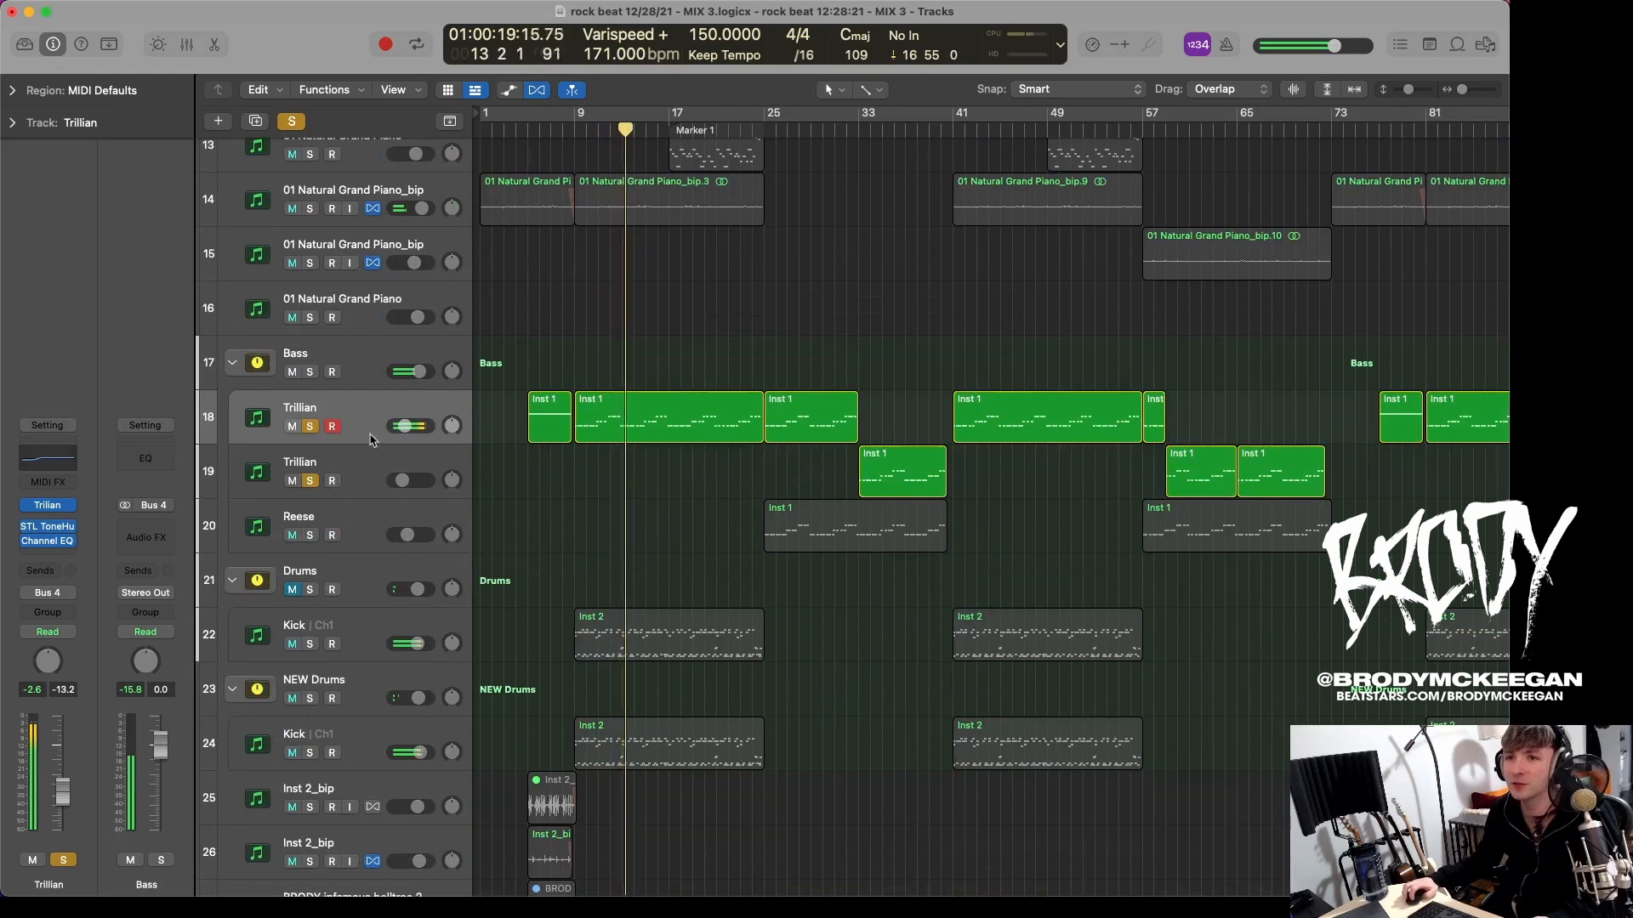
click(860, 129)
scroll(509, 532, up, 6)
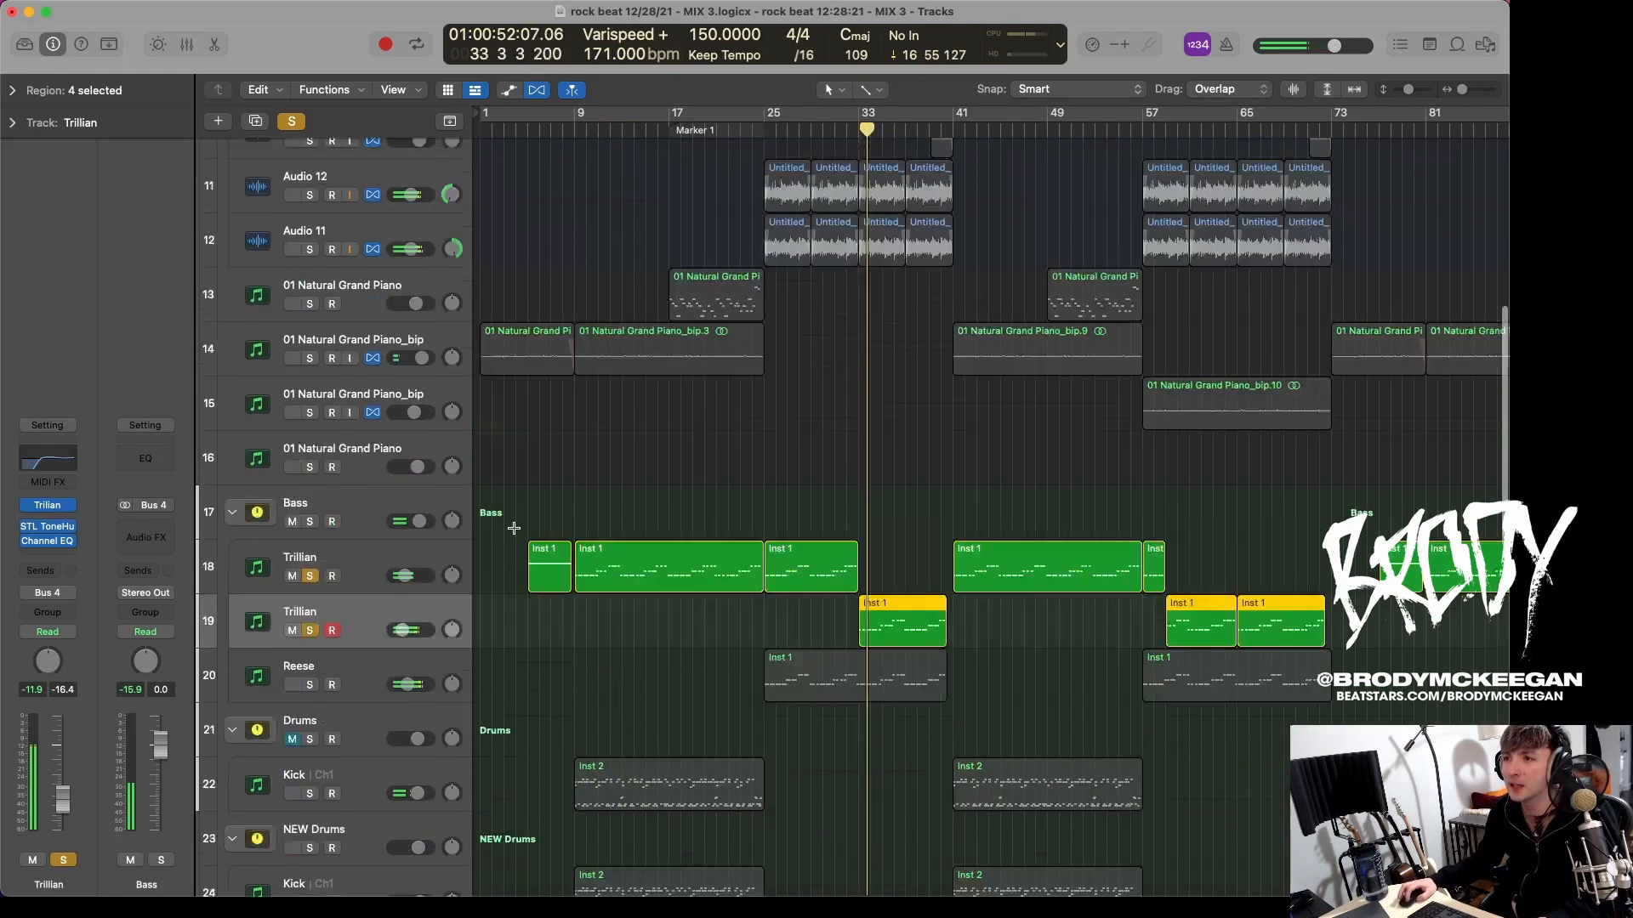
Step: Add the Rap Drums stack to the soloed Trillian basses and bring its snare, kick, 808 and hat tracks into view
scroll(512, 595, down, 15)
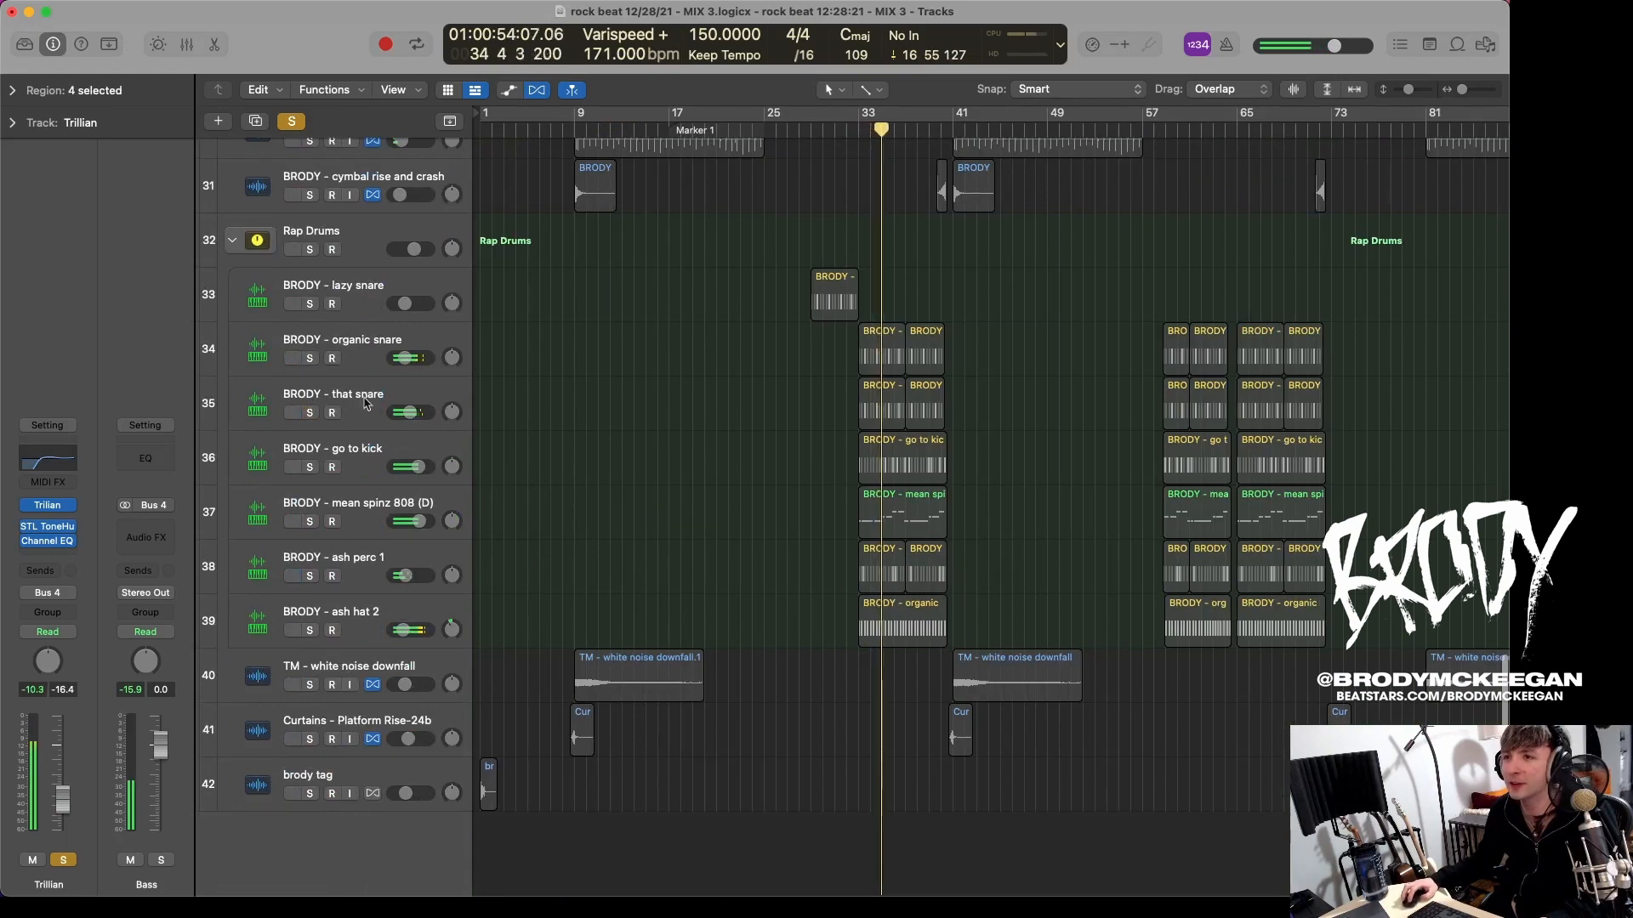
scroll(512, 669, up, 1)
scroll(344, 566, up, 5)
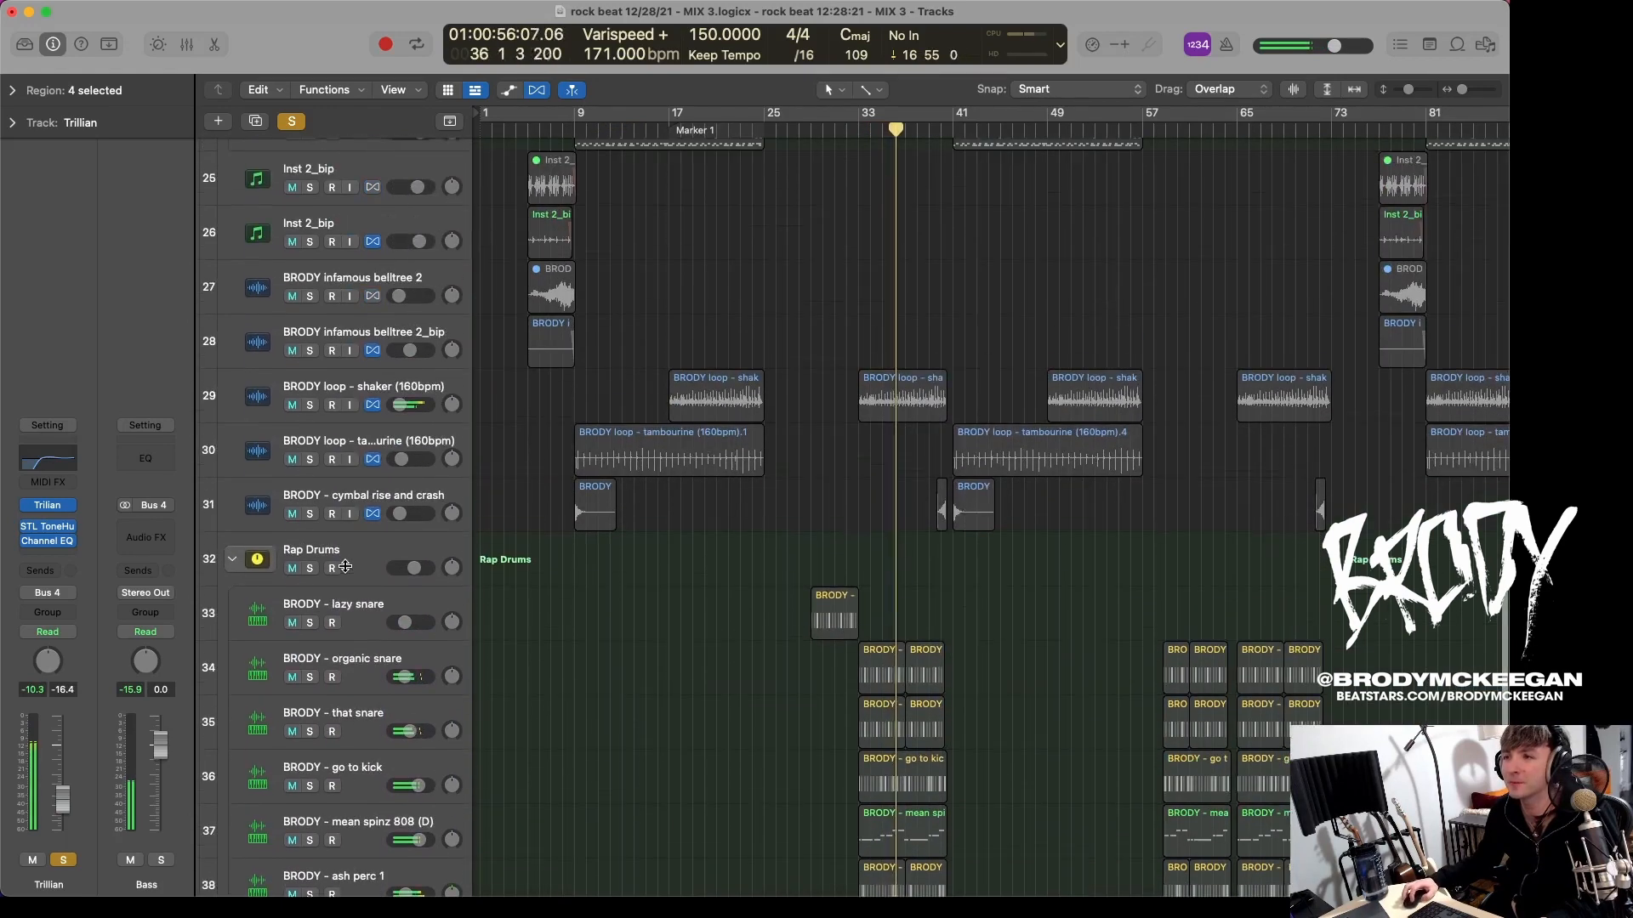
click(311, 568)
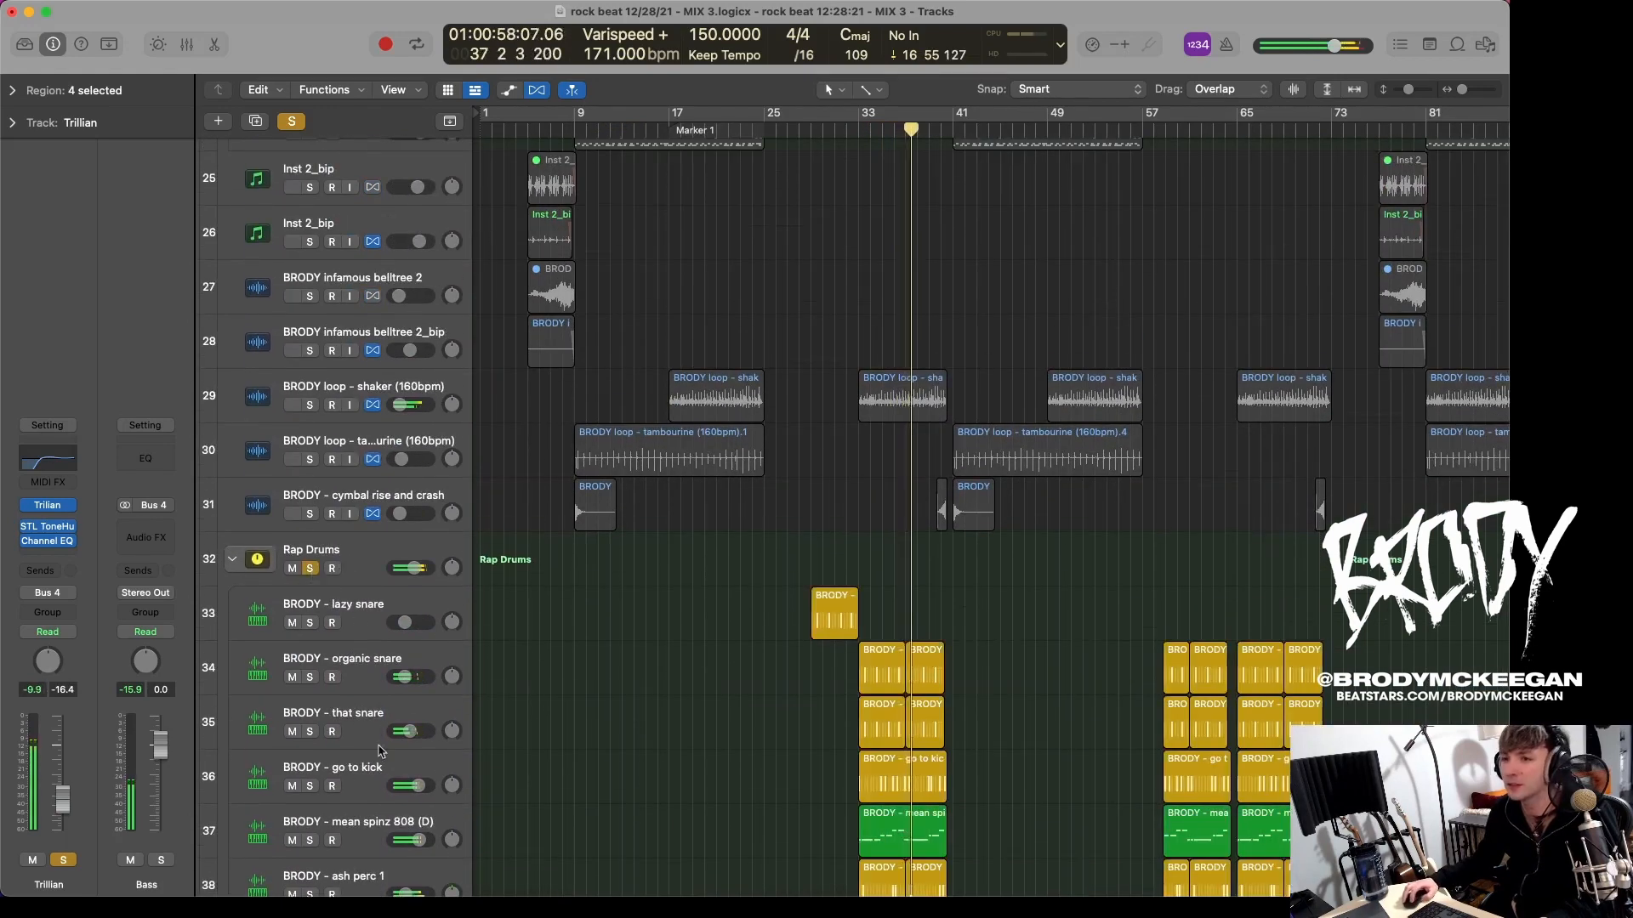
scroll(313, 575, down, 3)
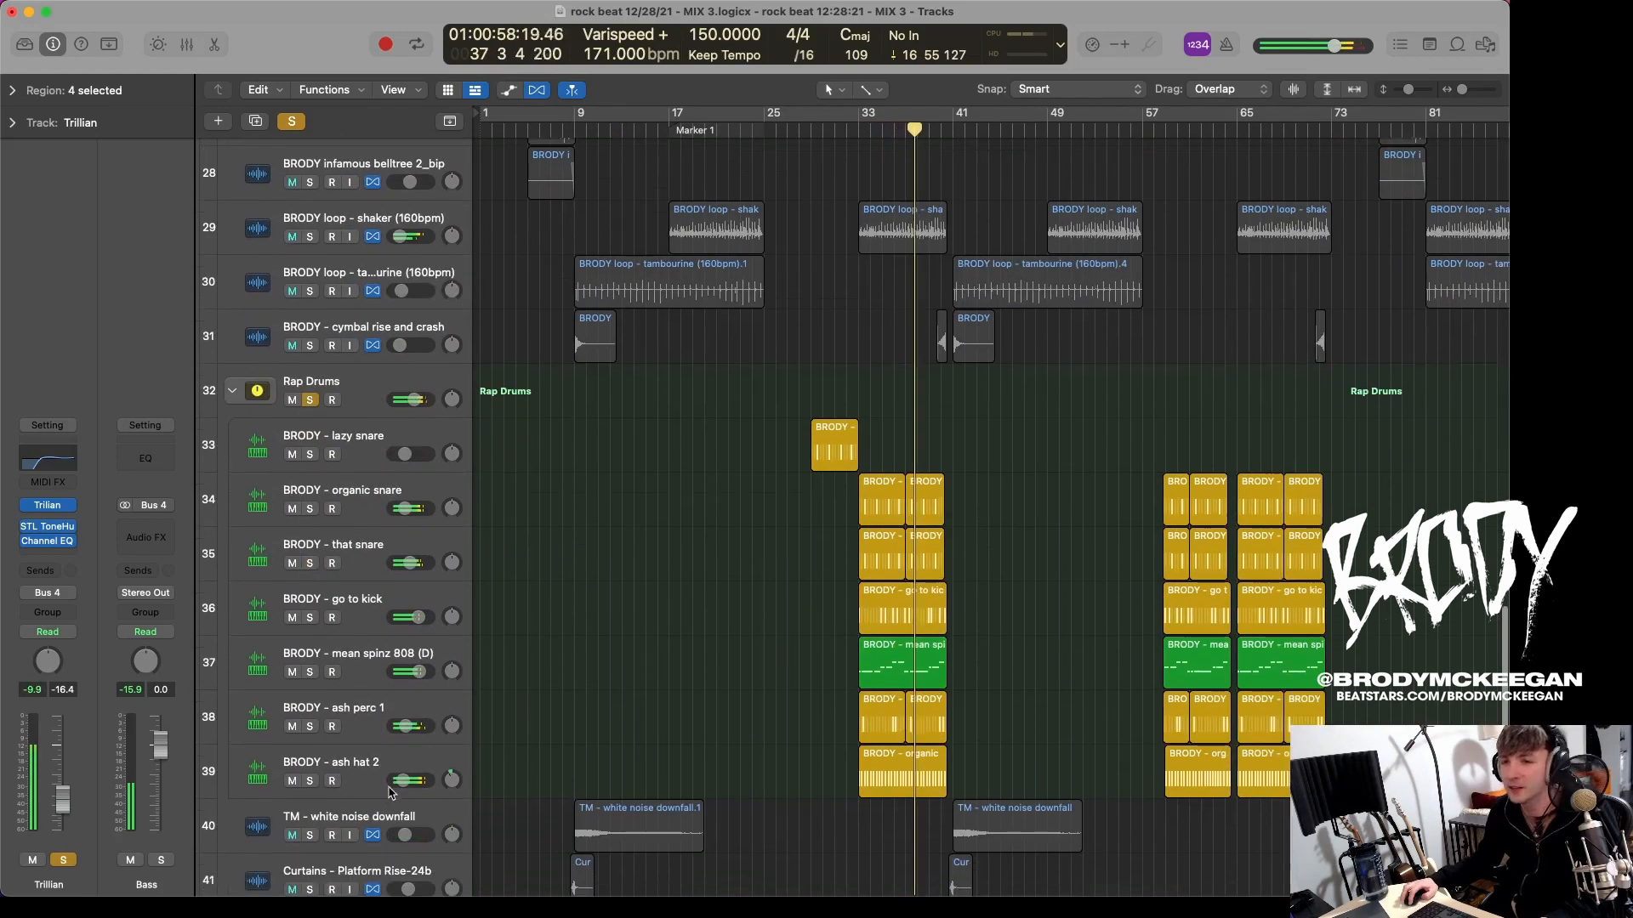
Step: Clear the current solos, solo only the Reese bass track and play it from bar 25
click(311, 400)
scroll(940, 405, up, 1)
scroll(940, 405, up, 13)
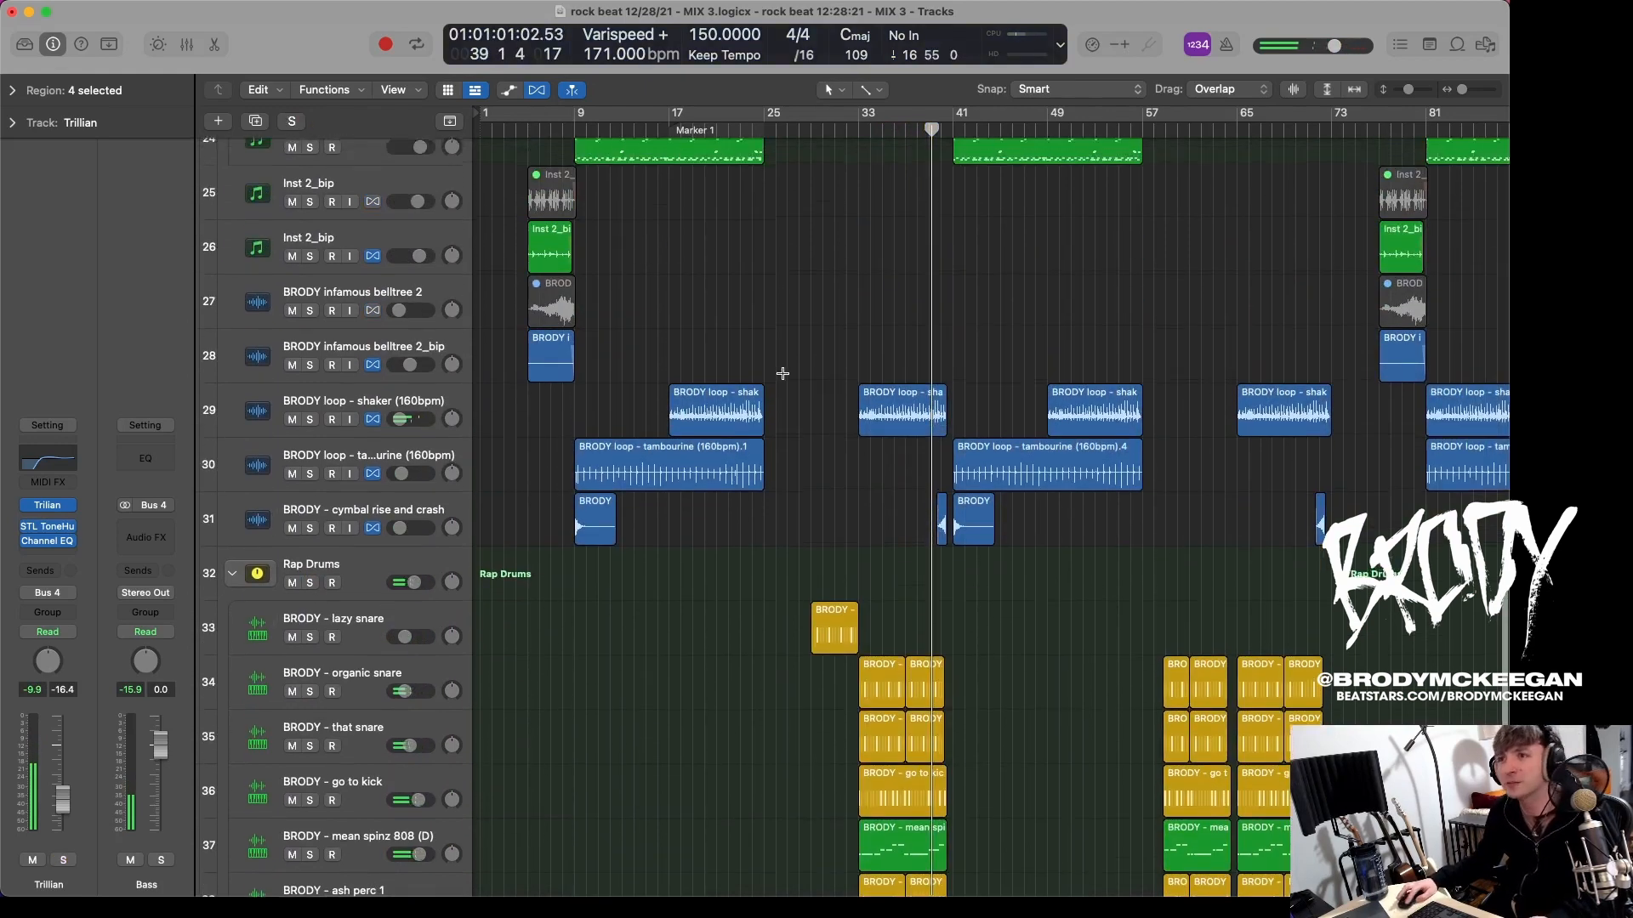
click(310, 480)
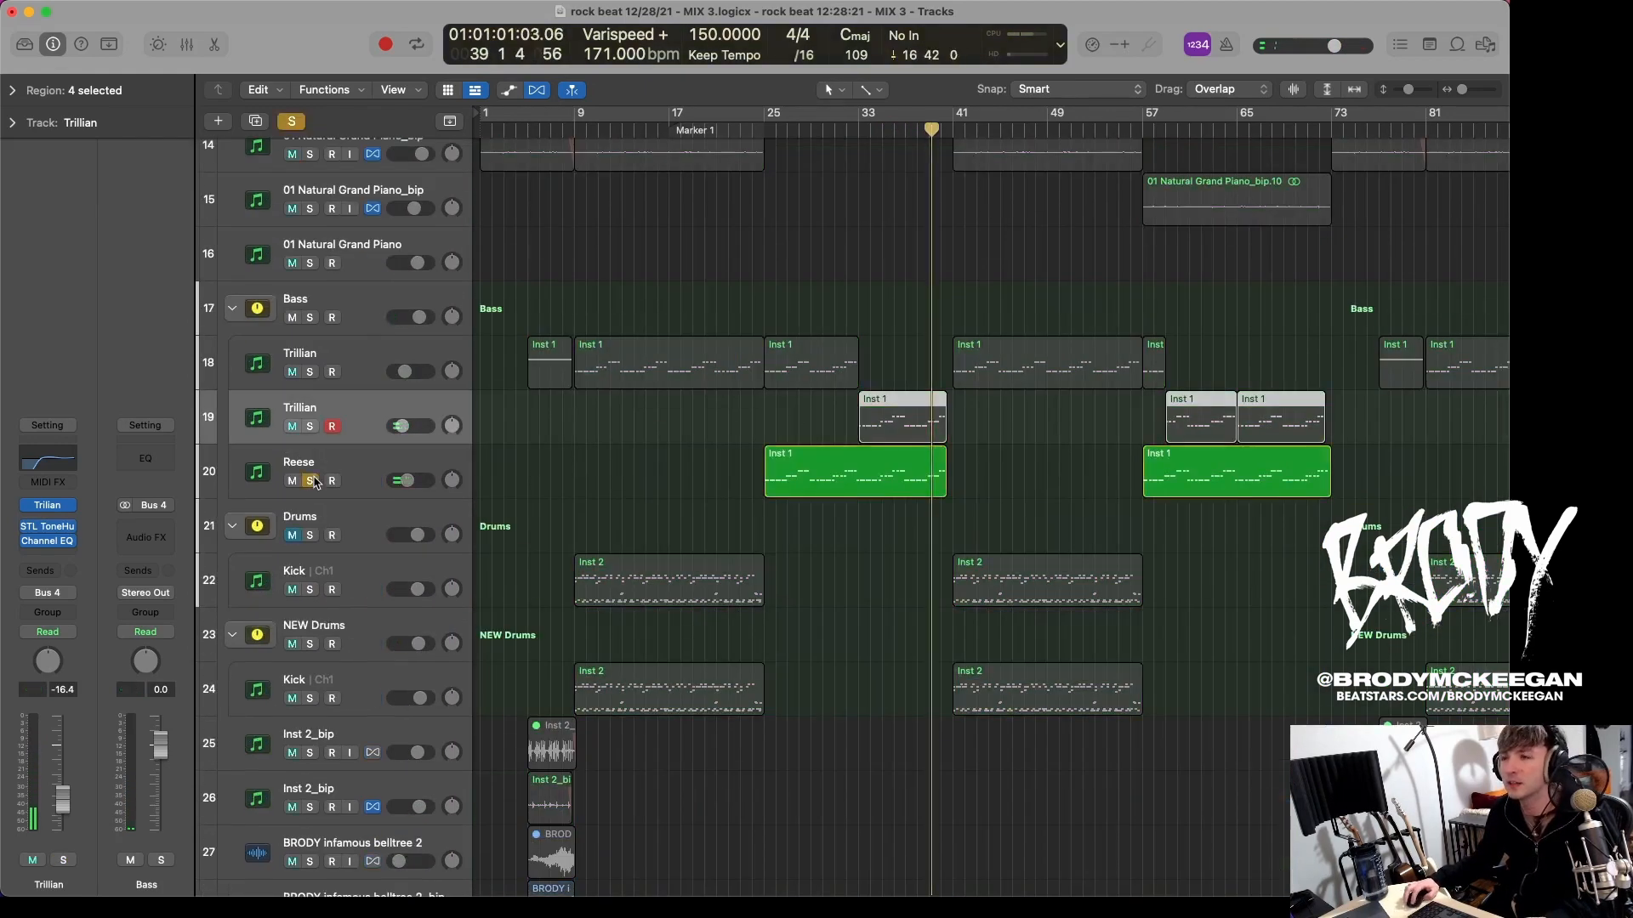
click(765, 131)
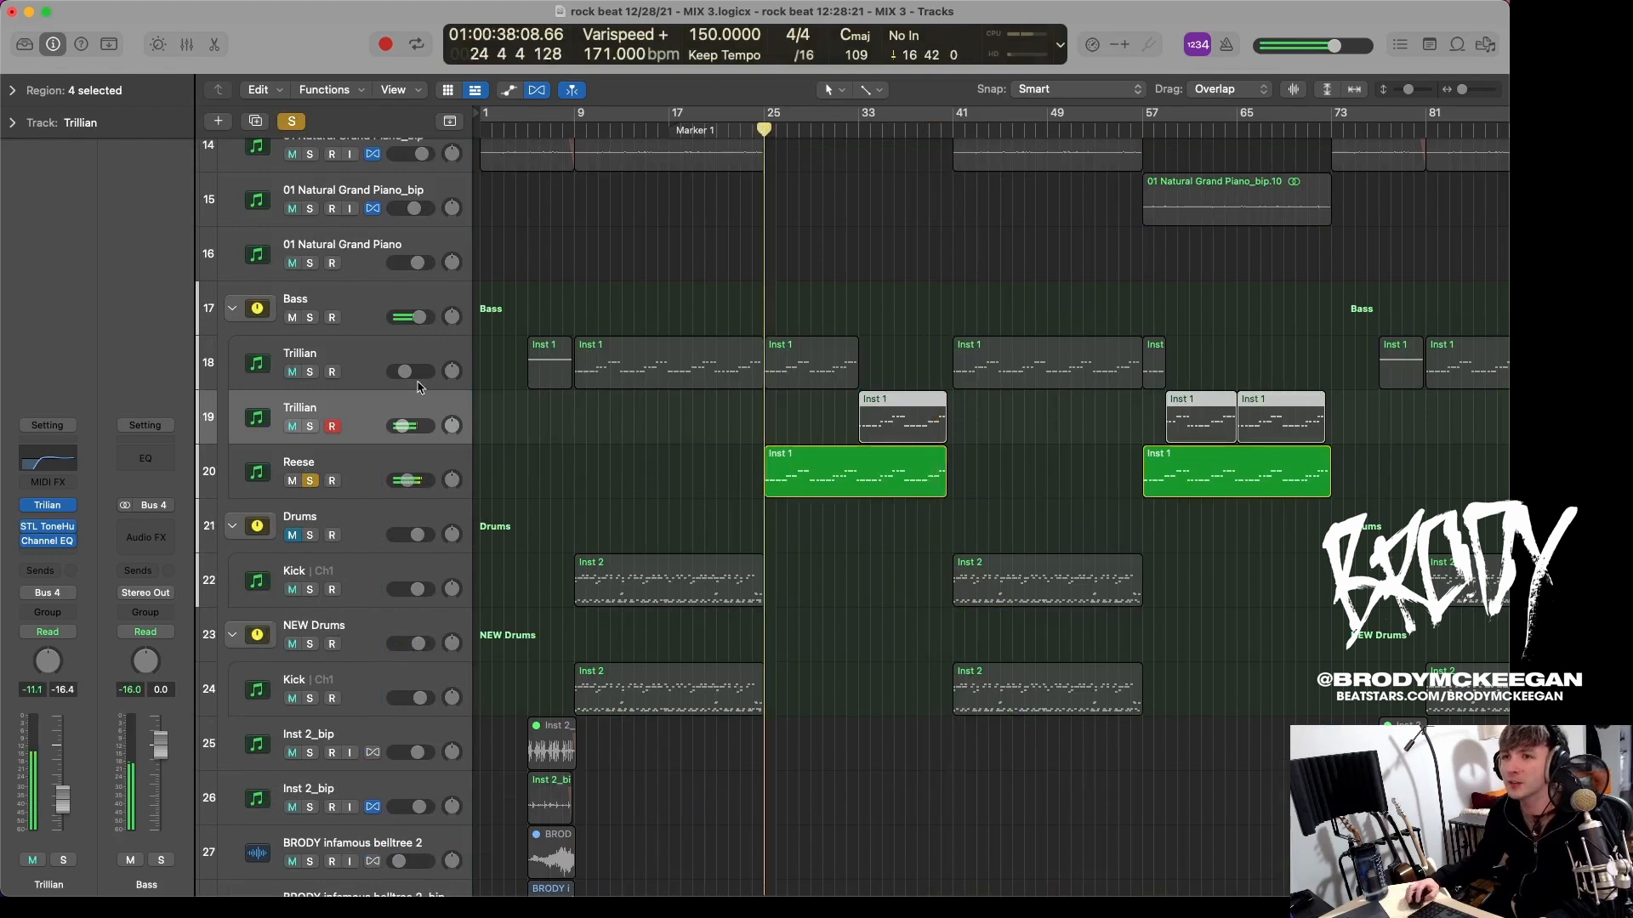
Step: Select the Reese track and open its FilterFreak2 plug-in
click(345, 463)
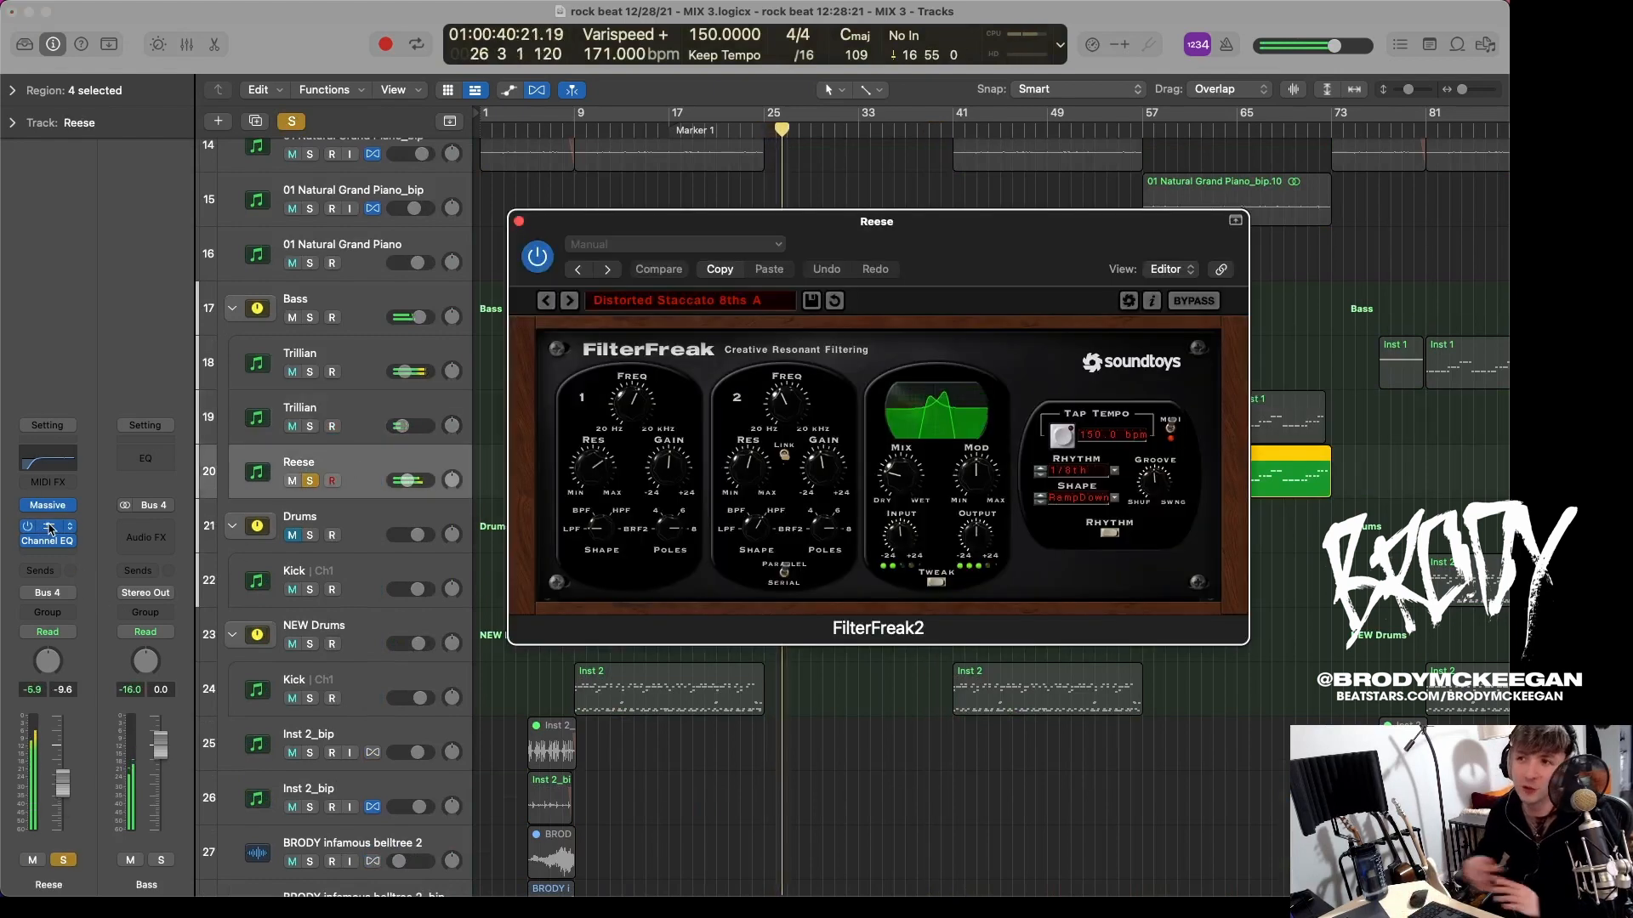
Step: Close the FilterFreak2 plug-in and clear the solo on the Reese track
click(49, 531)
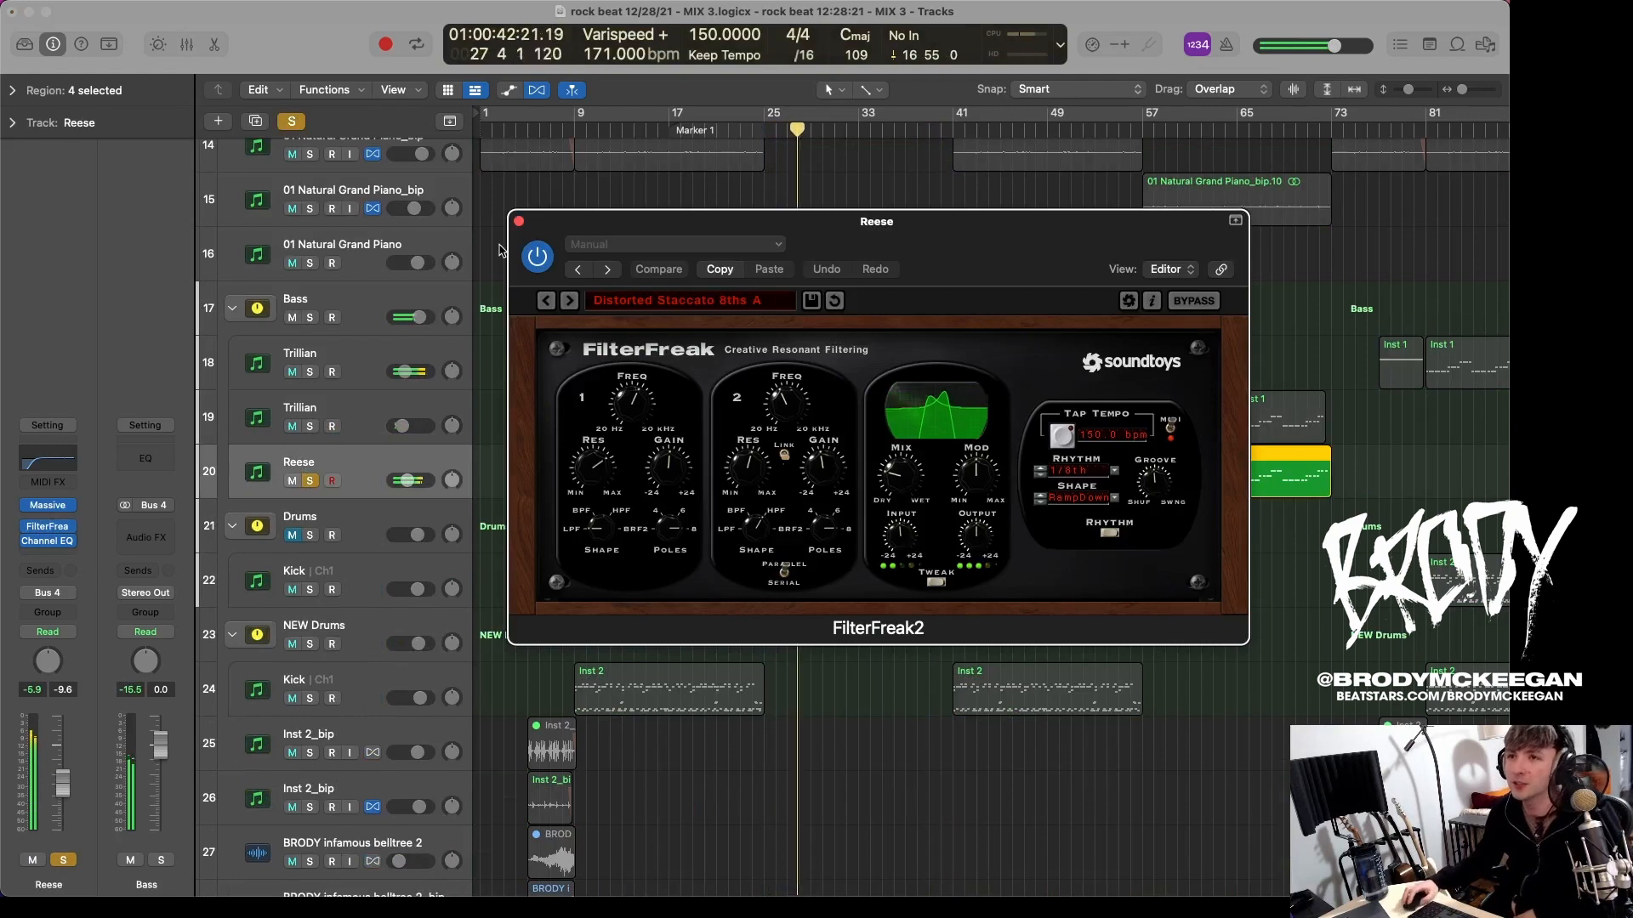
click(519, 221)
click(292, 121)
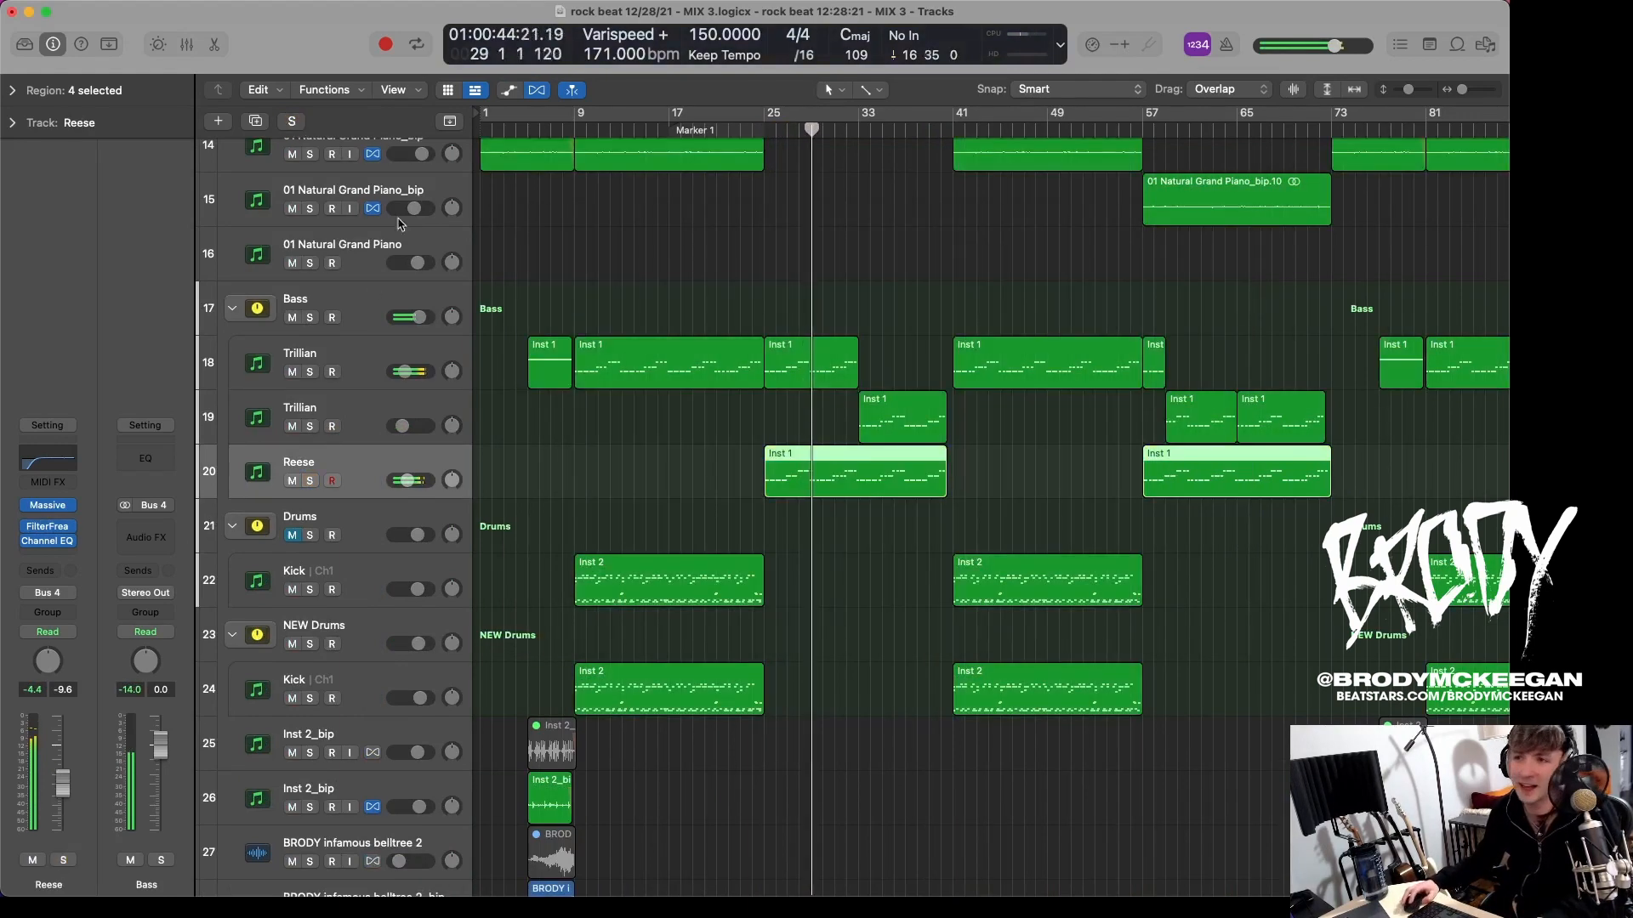
Step: Stop playback in the Bass section and return the playhead to the start of the project
scroll(944, 576, up, 3)
scroll(944, 577, up, 3)
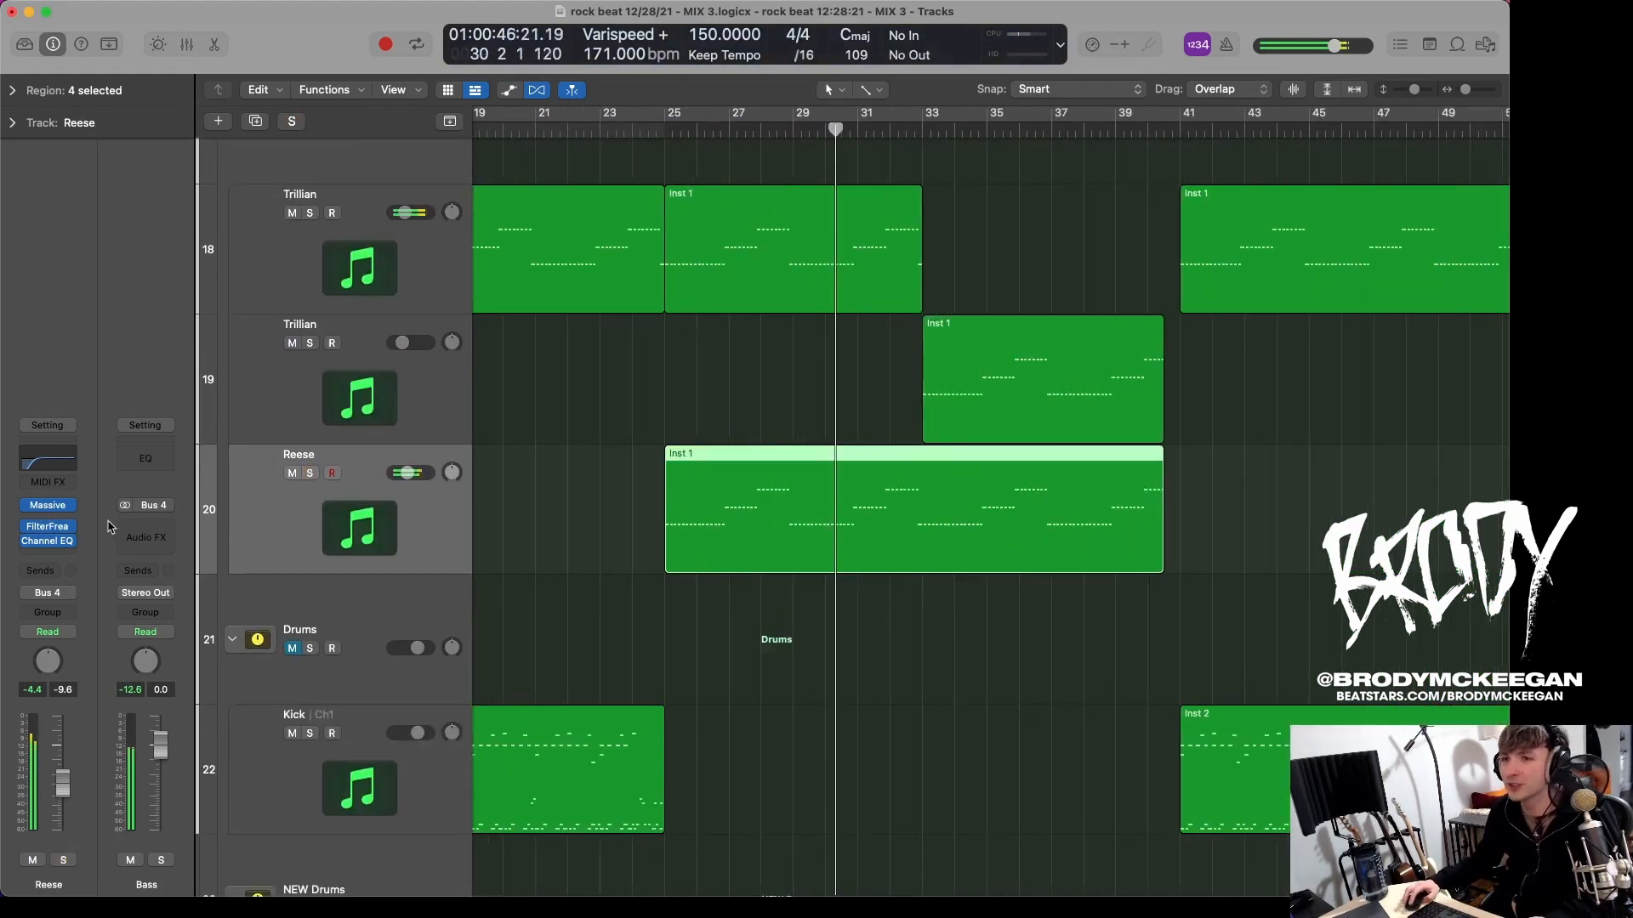
scroll(607, 417, up, 2)
scroll(607, 416, down, 5)
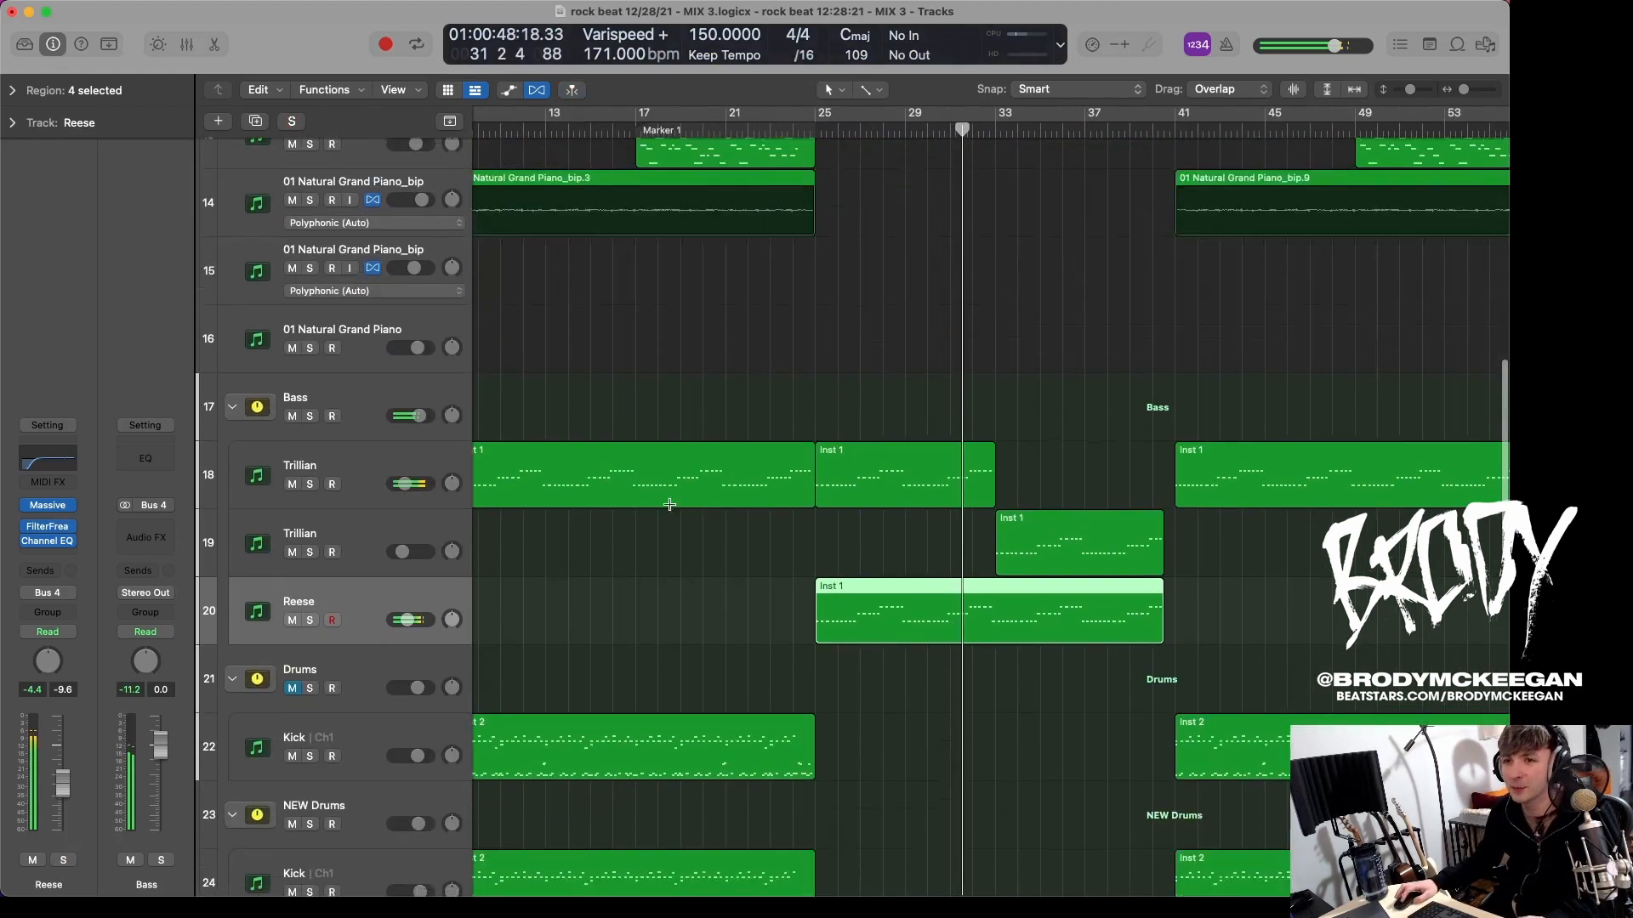
key(space)
key(Return)
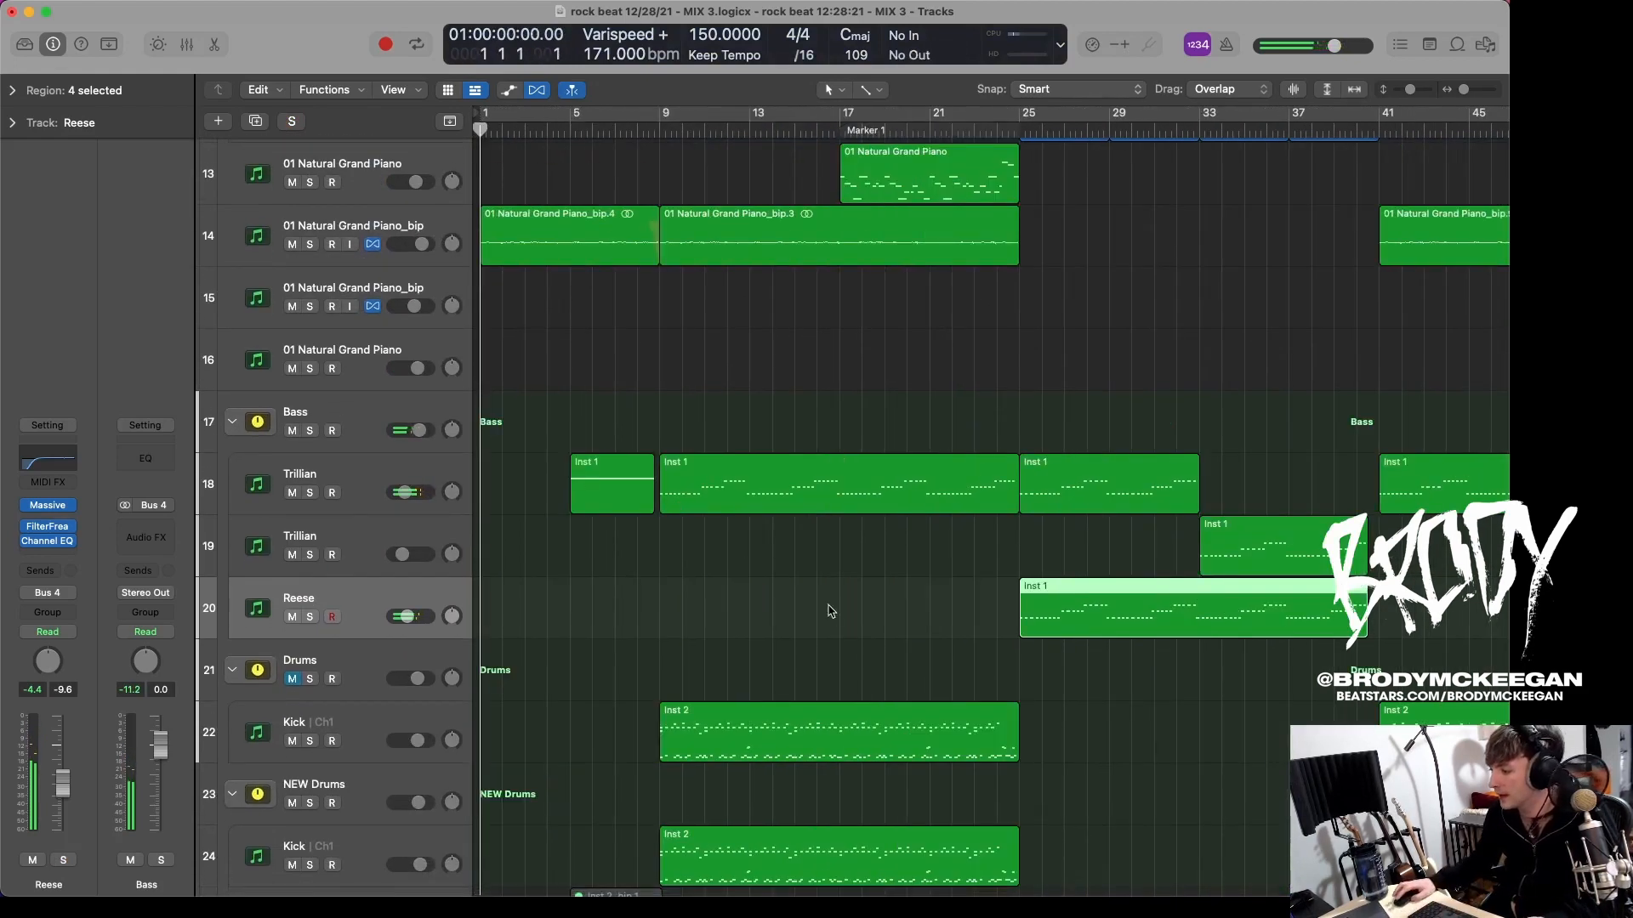
Step: Solo the Rap Drums stack and play it from bar 33 with its snare, kick, 808, perc and hat patterns enlarged
scroll(601, 433, down, 4)
scroll(602, 432, down, 8)
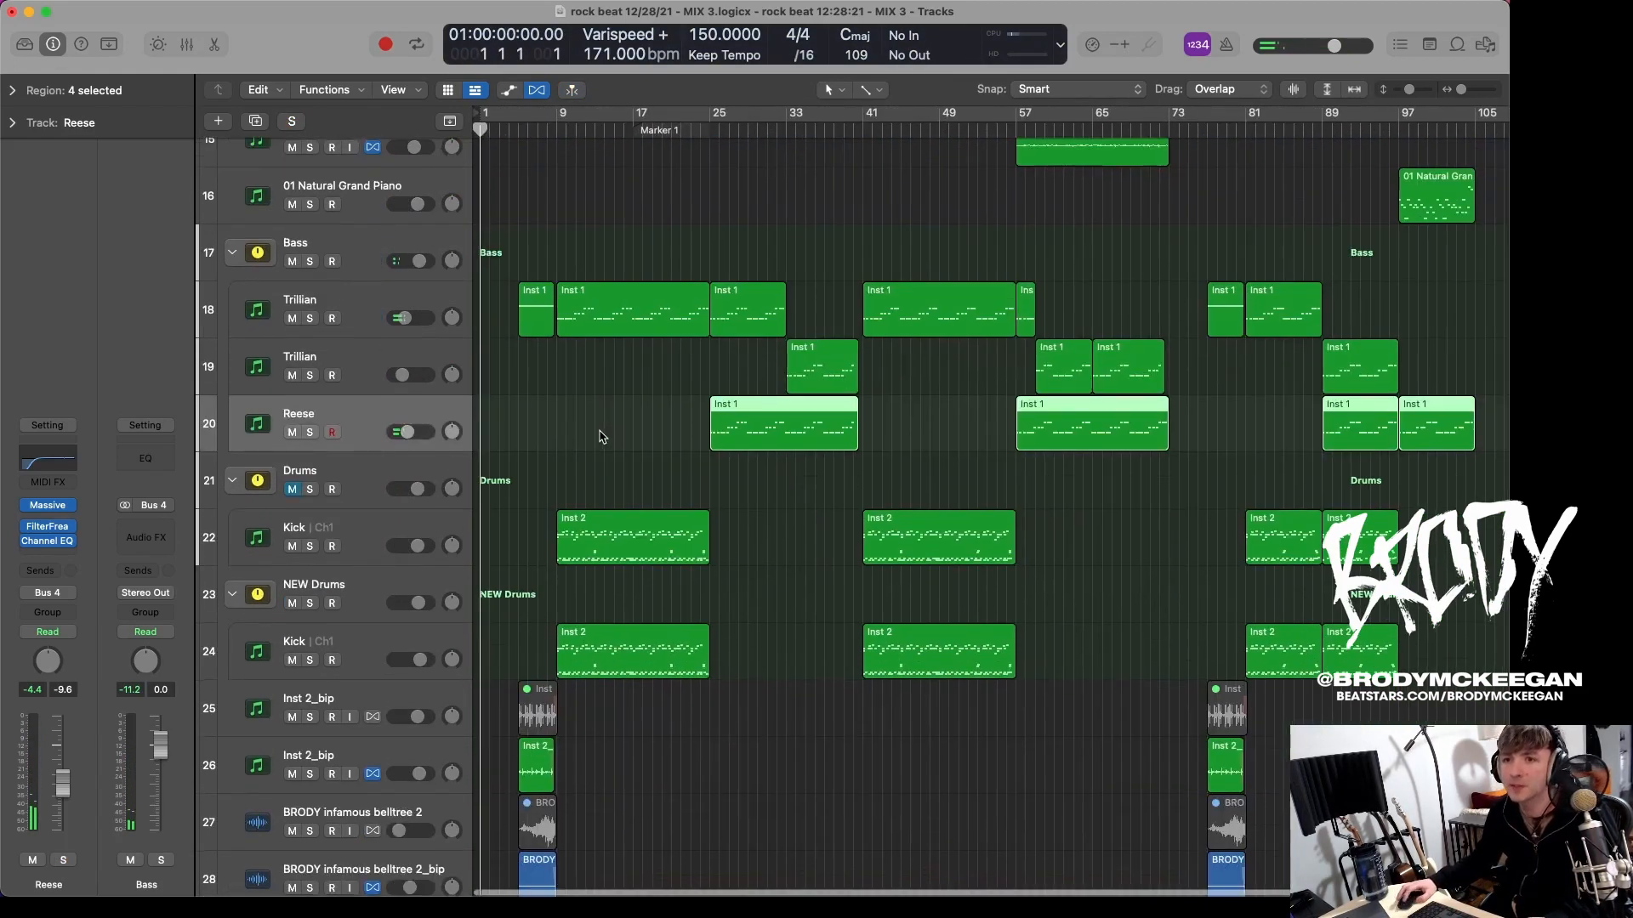
scroll(608, 425, down, 10)
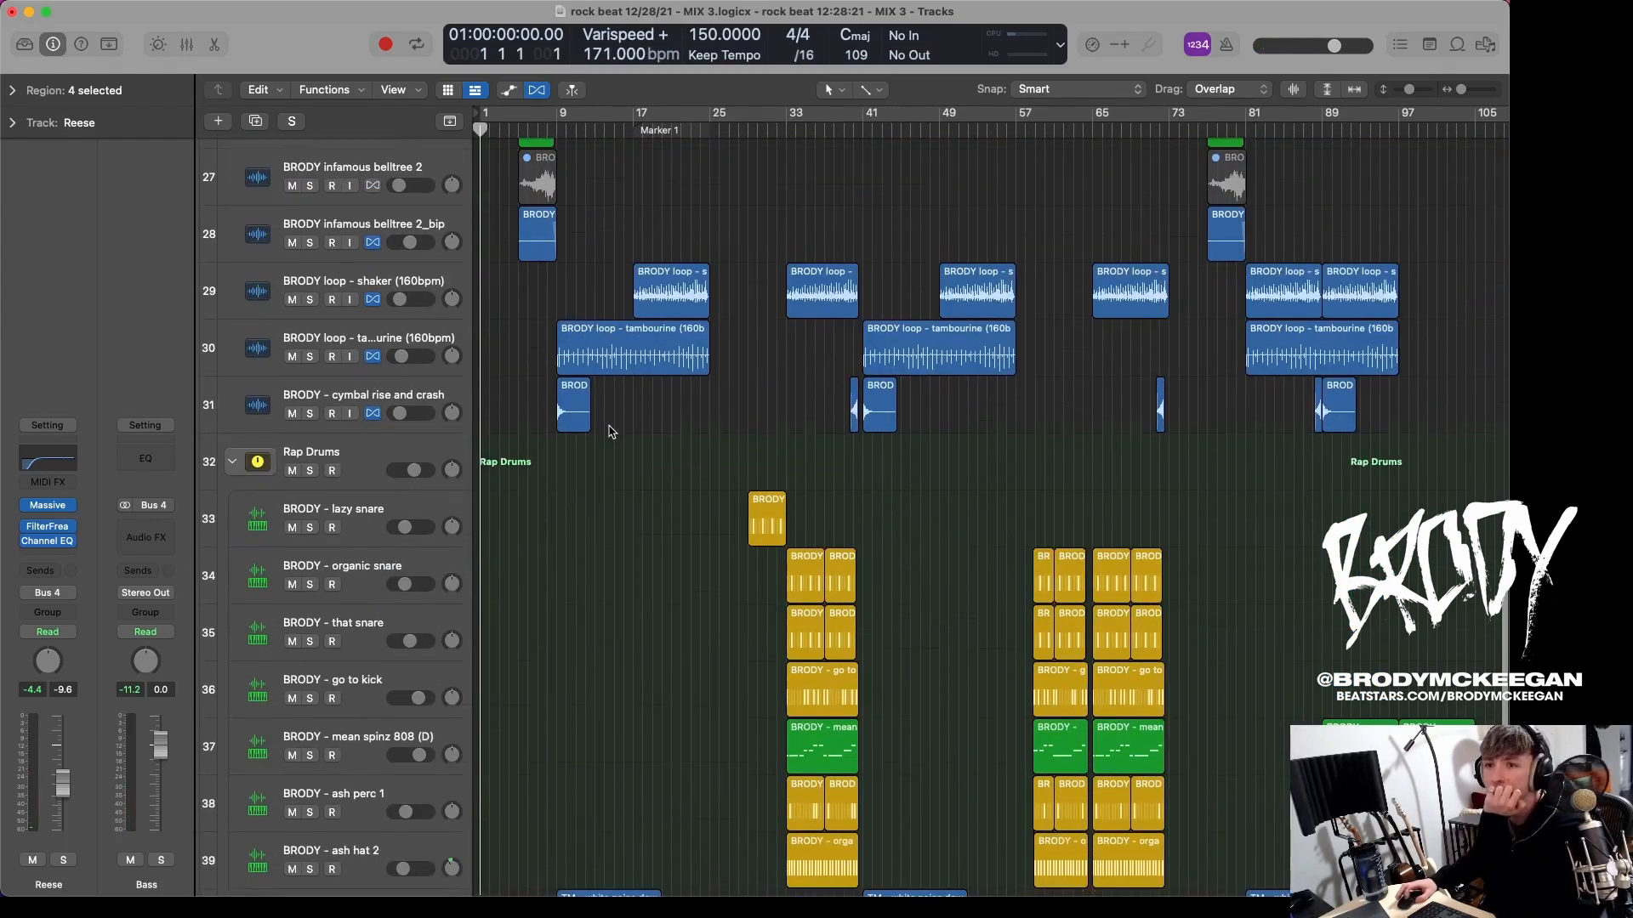
scroll(625, 422, down, 6)
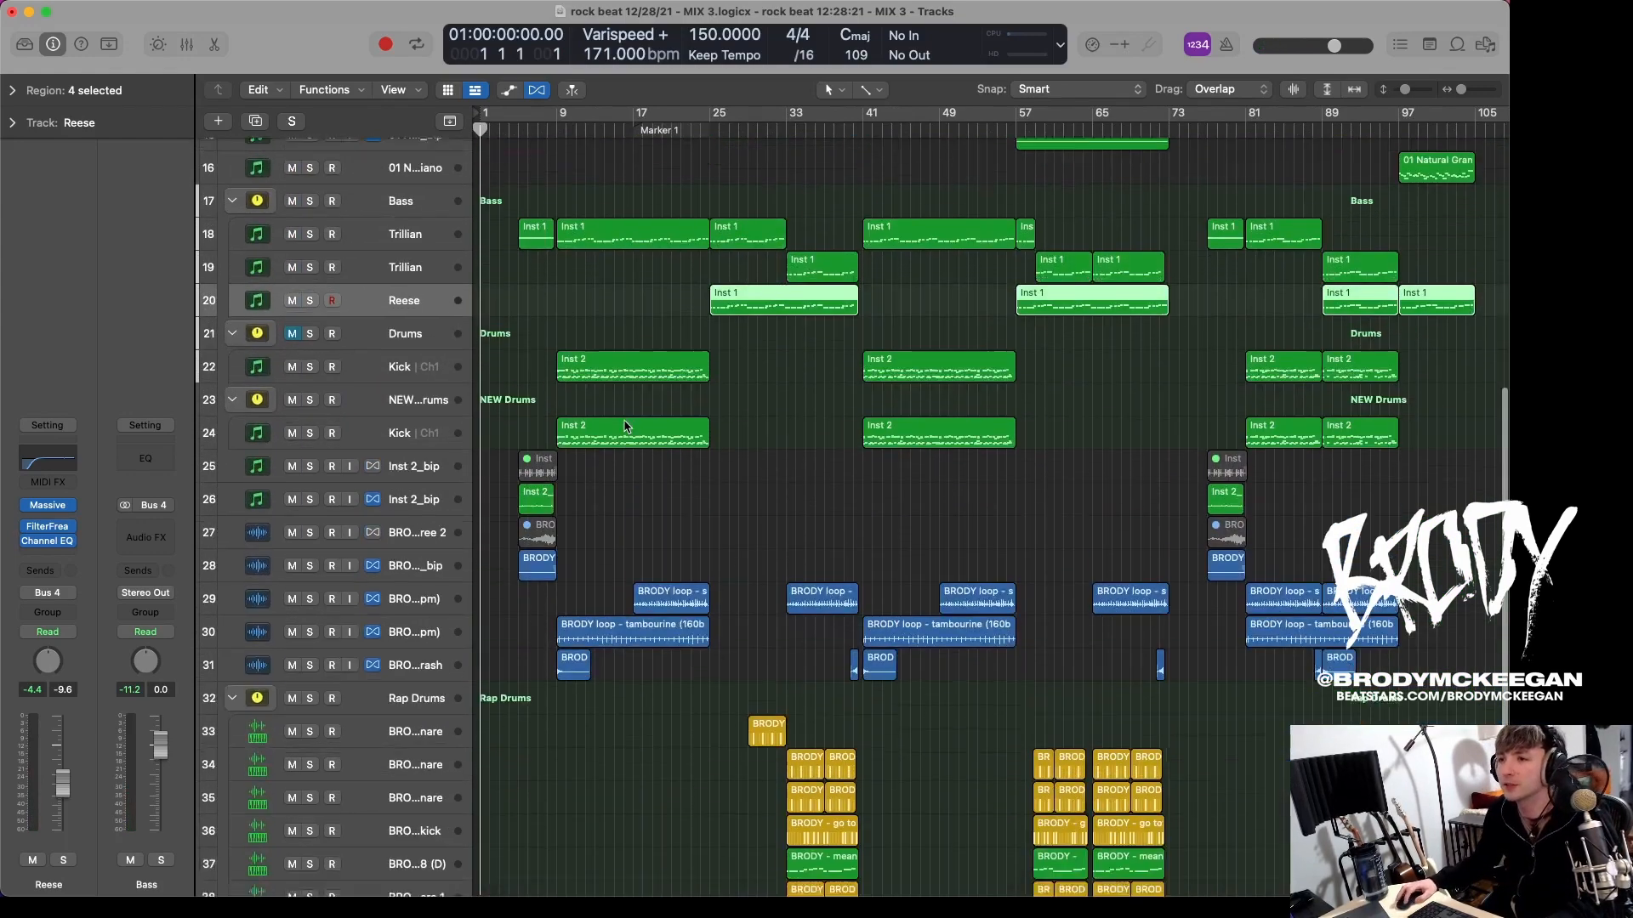
scroll(553, 610, down, 5)
click(310, 455)
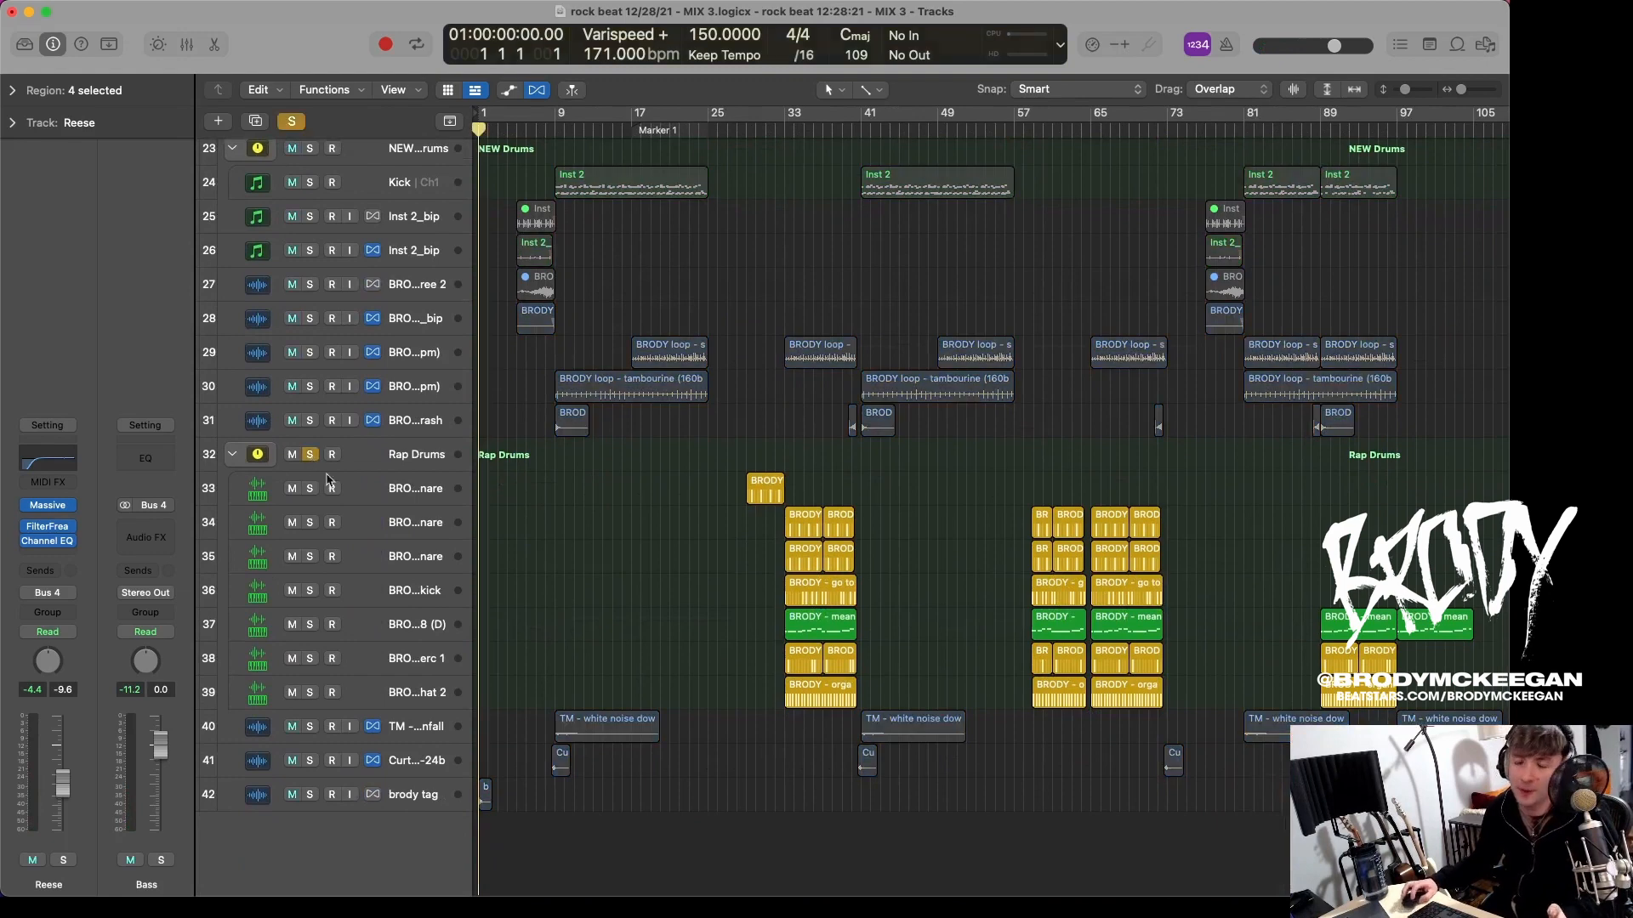
click(783, 132)
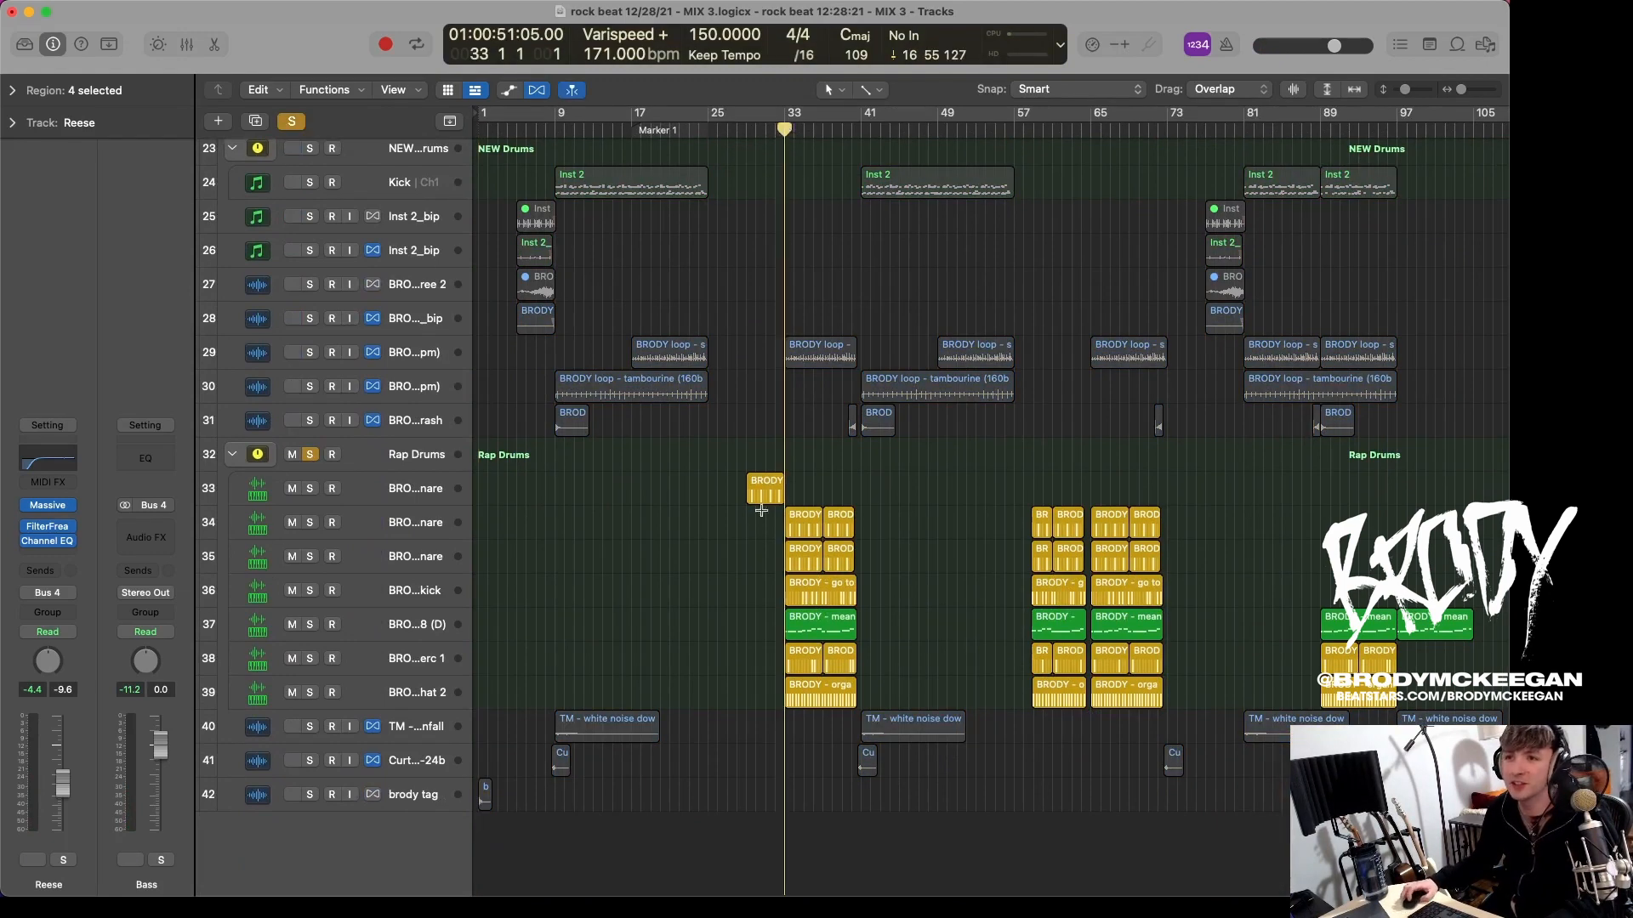
key(super+Down)
key(super+Down)
key(space)
key(super+Right)
key(super+Right)
scroll(832, 519, down, 4)
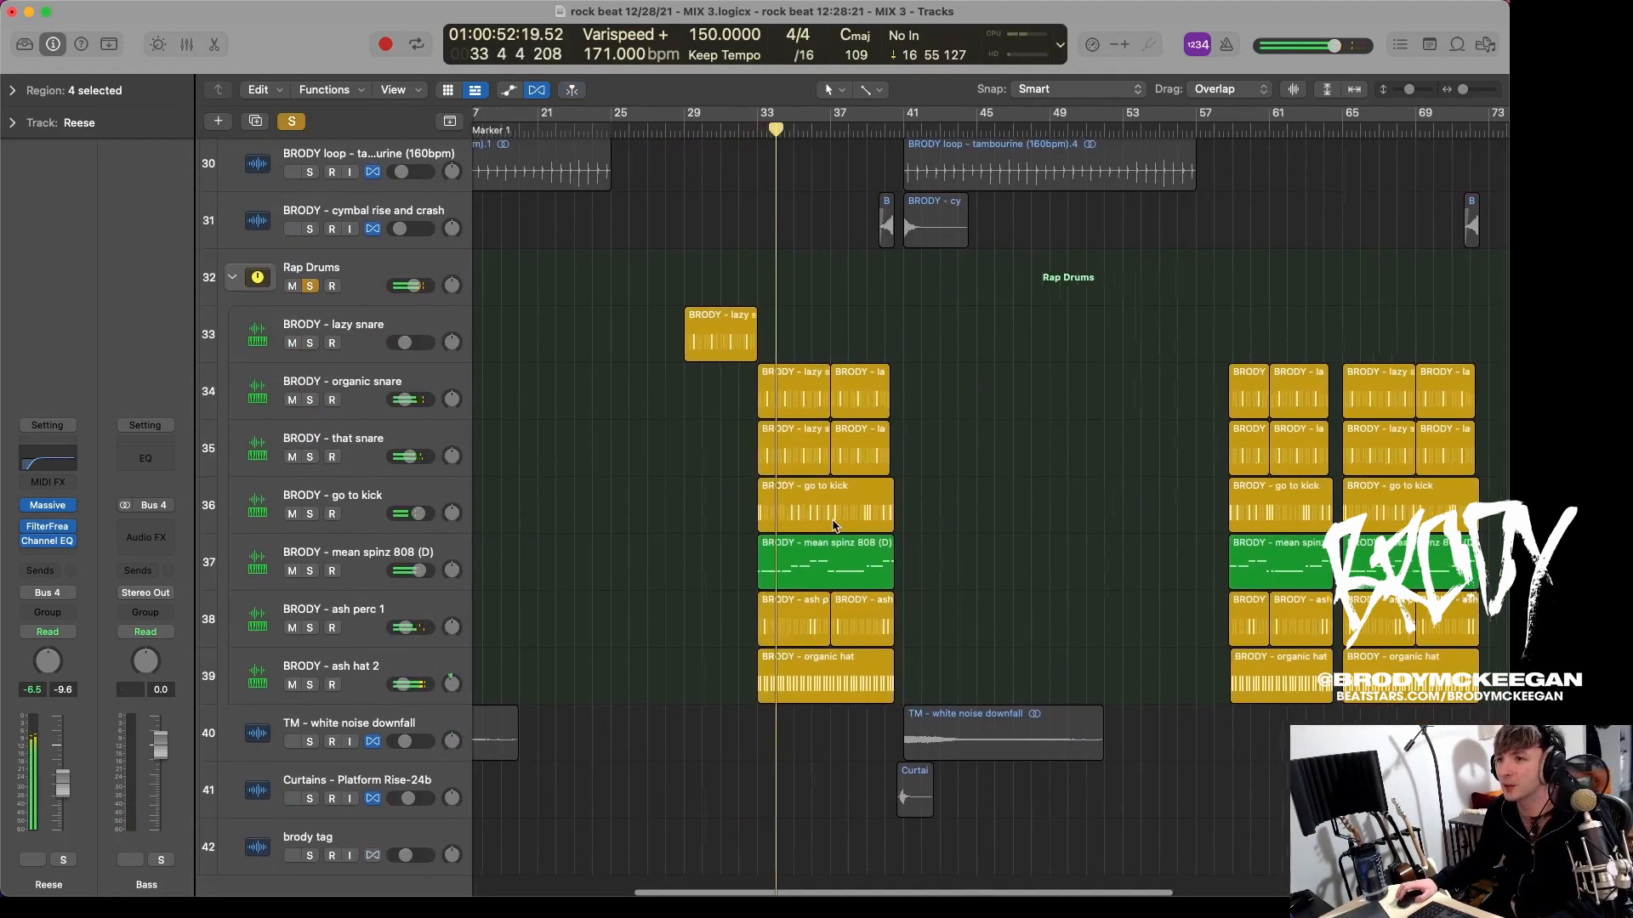
key(super+Right)
Step: Select the organic snare and ash hat 2 tracks, and examine the organic hat pattern in the Step Sequencer
click(378, 412)
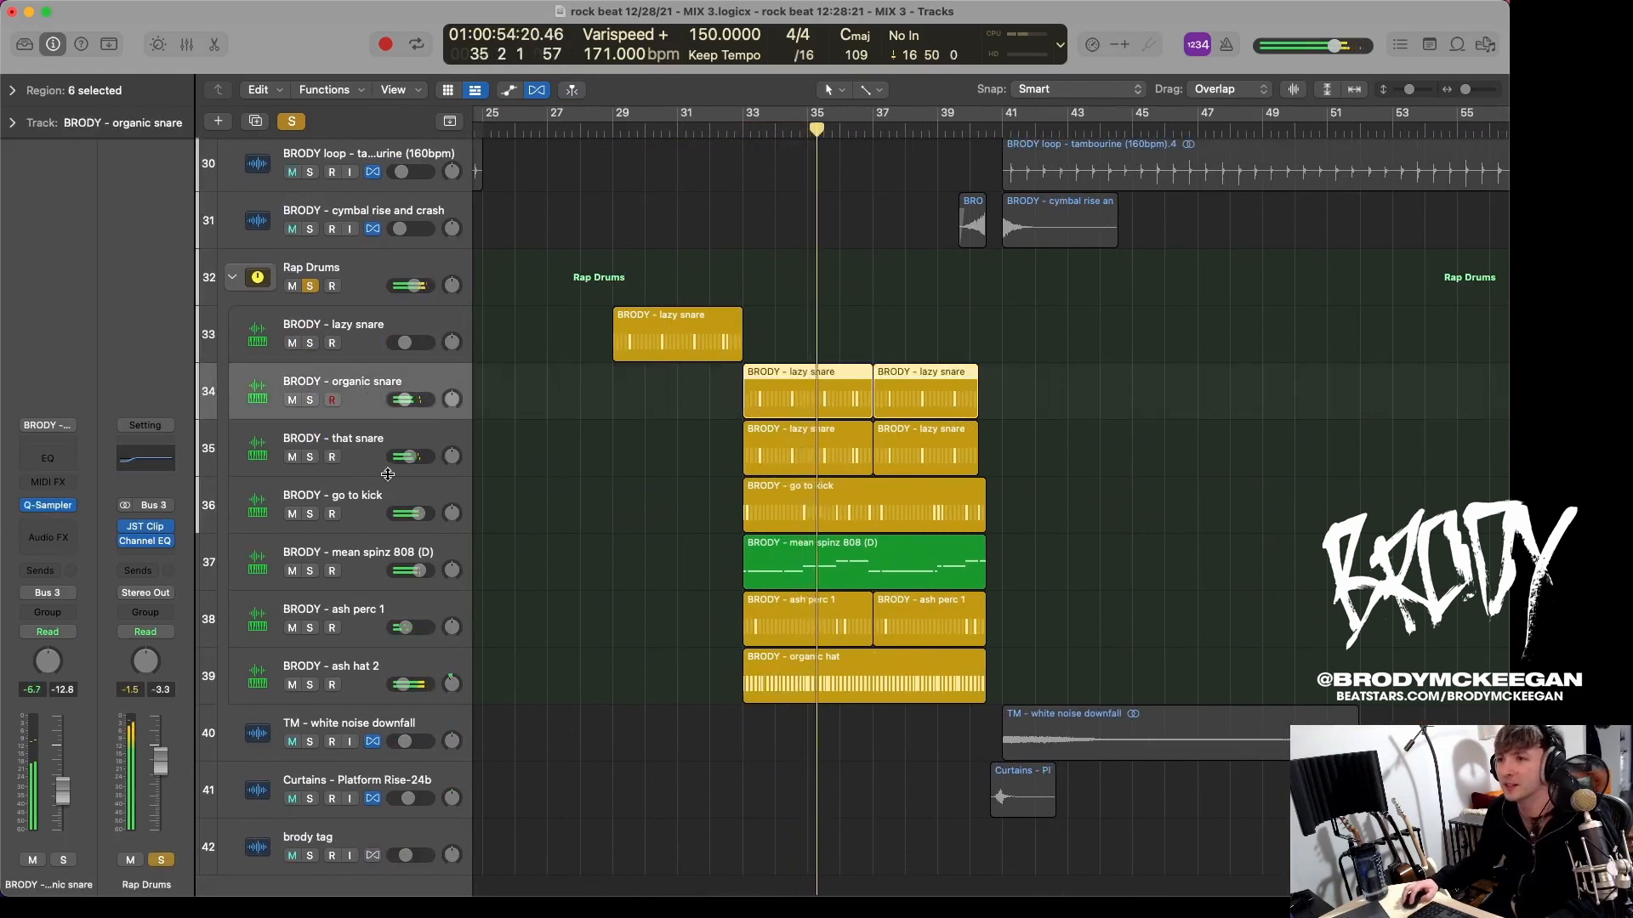
click(385, 673)
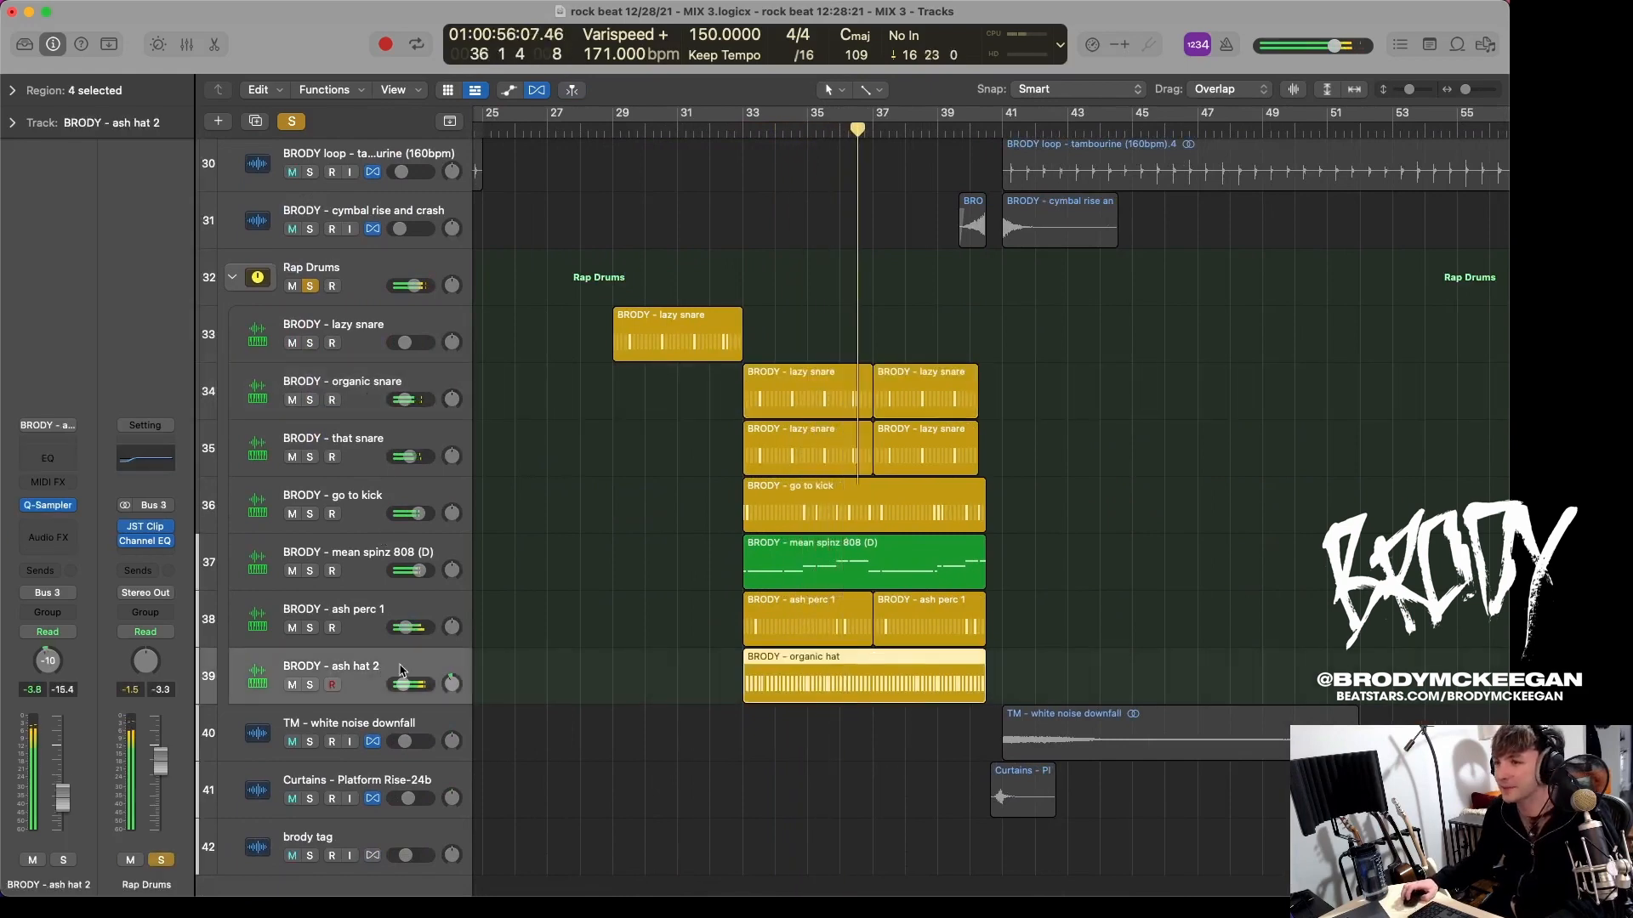
key(e)
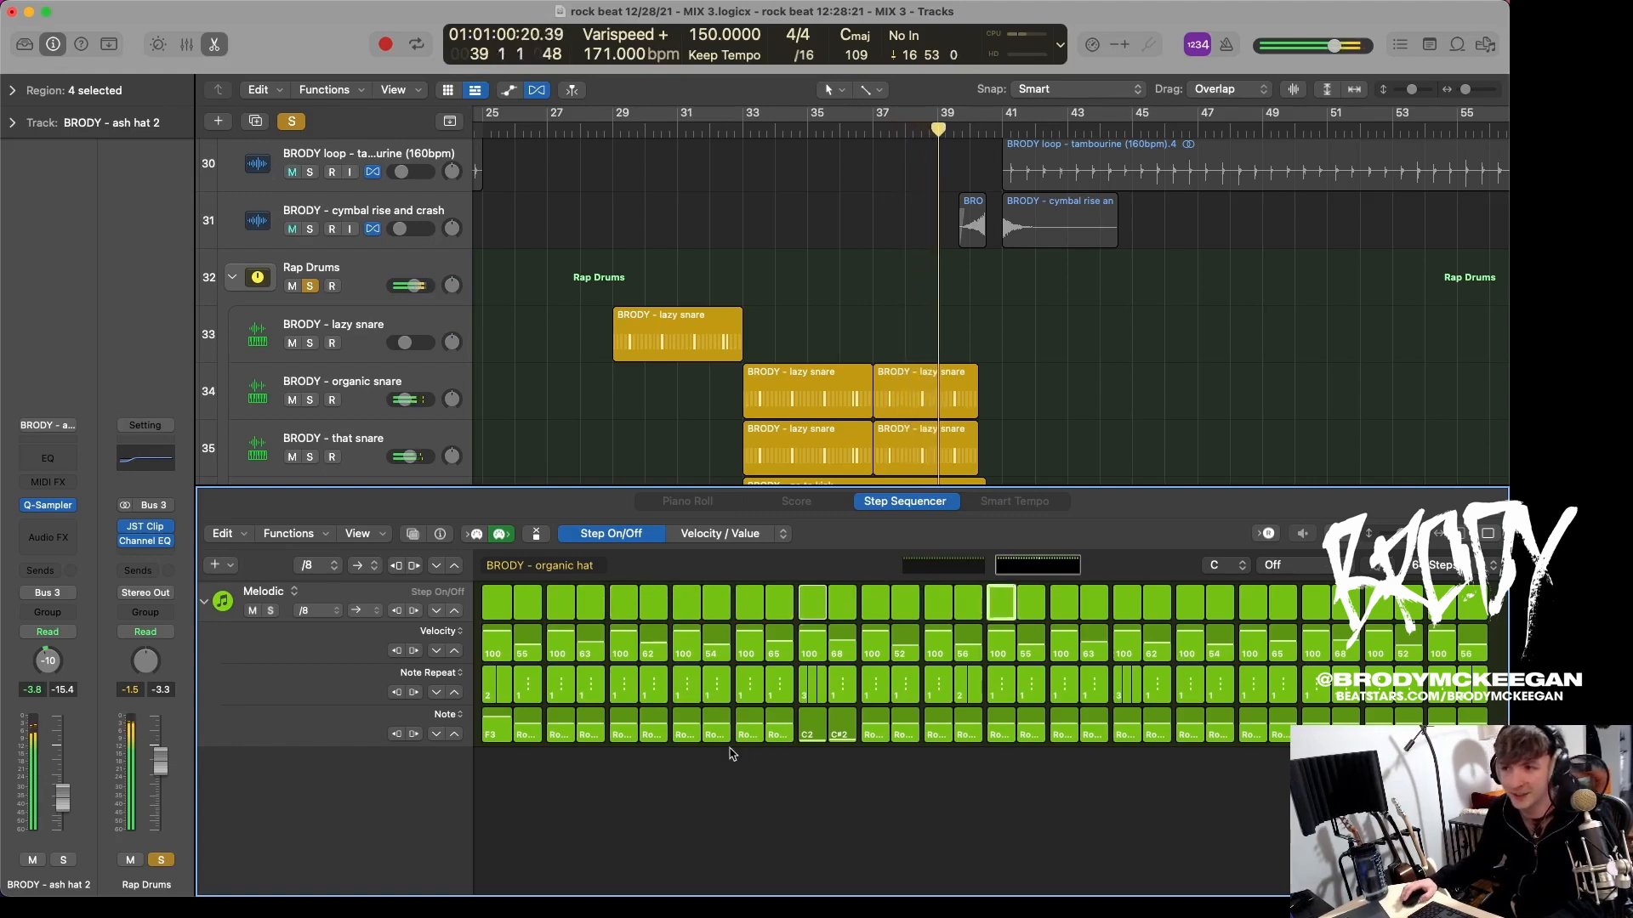
key(e)
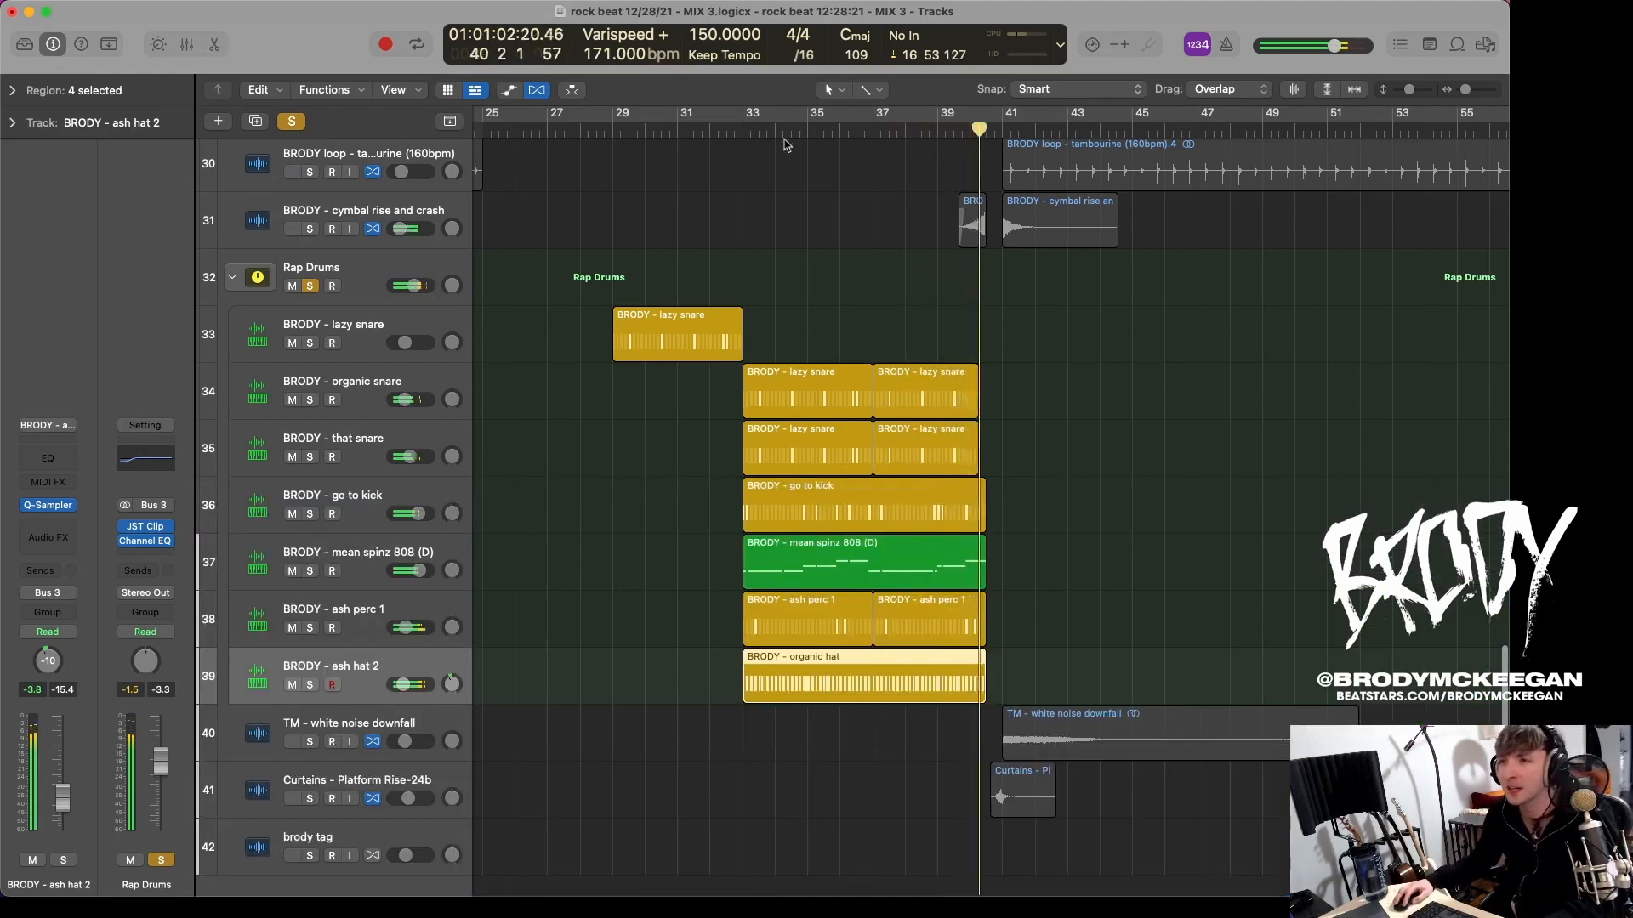
Step: Replay the Rap Drums from bar 33 while selecting the mean spinz 808 and that snare tracks, then clear the solo
click(738, 133)
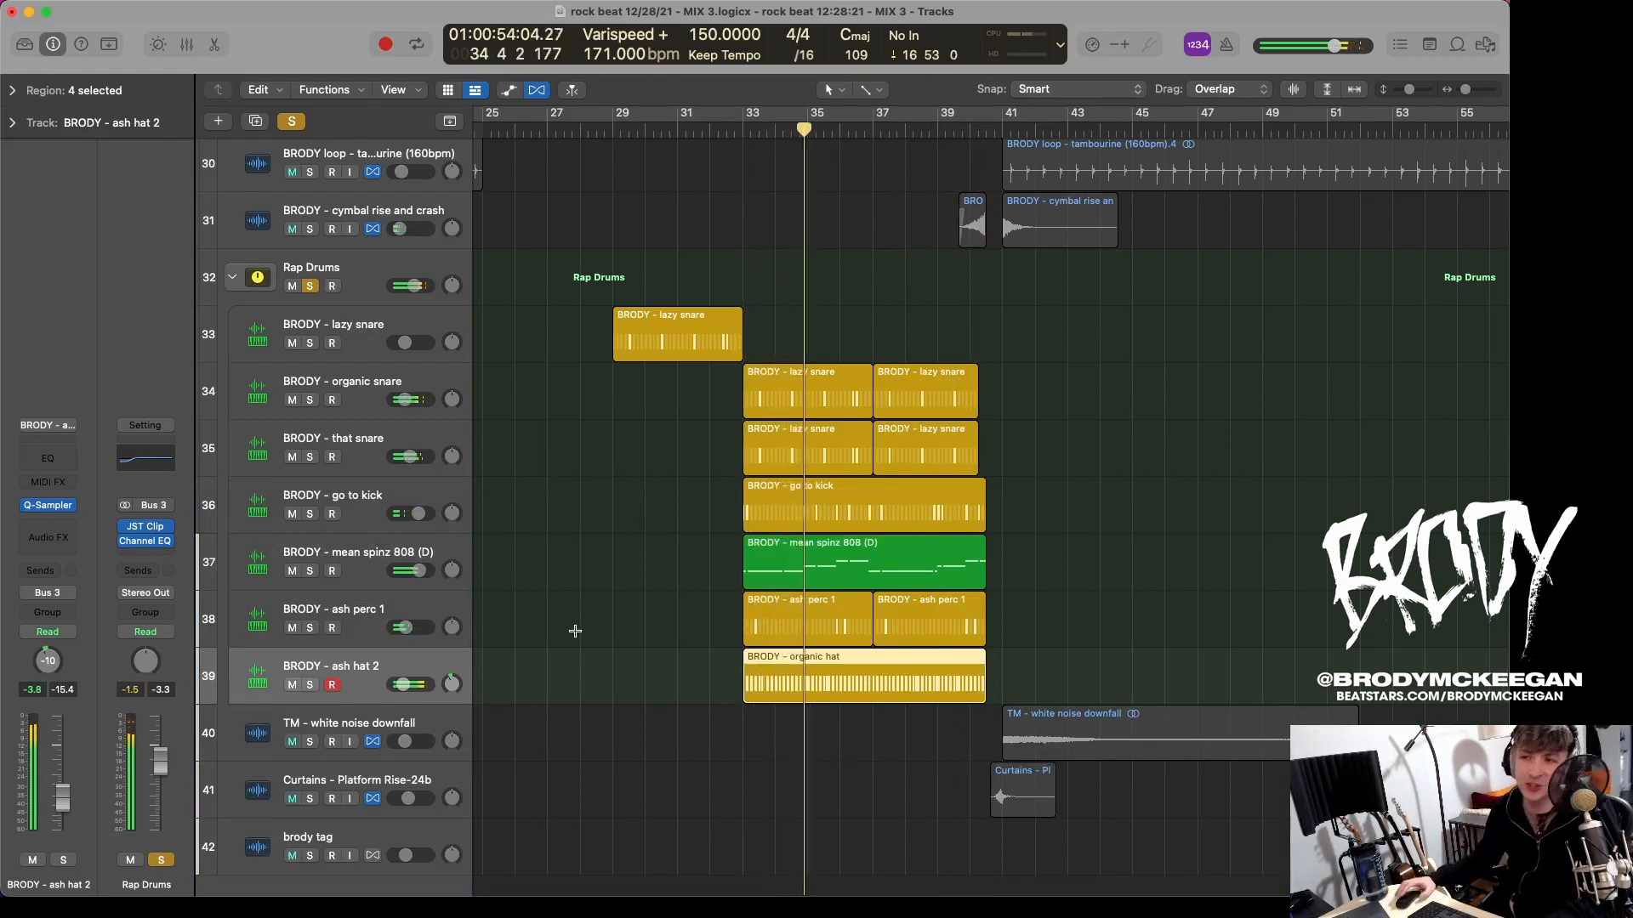
click(348, 578)
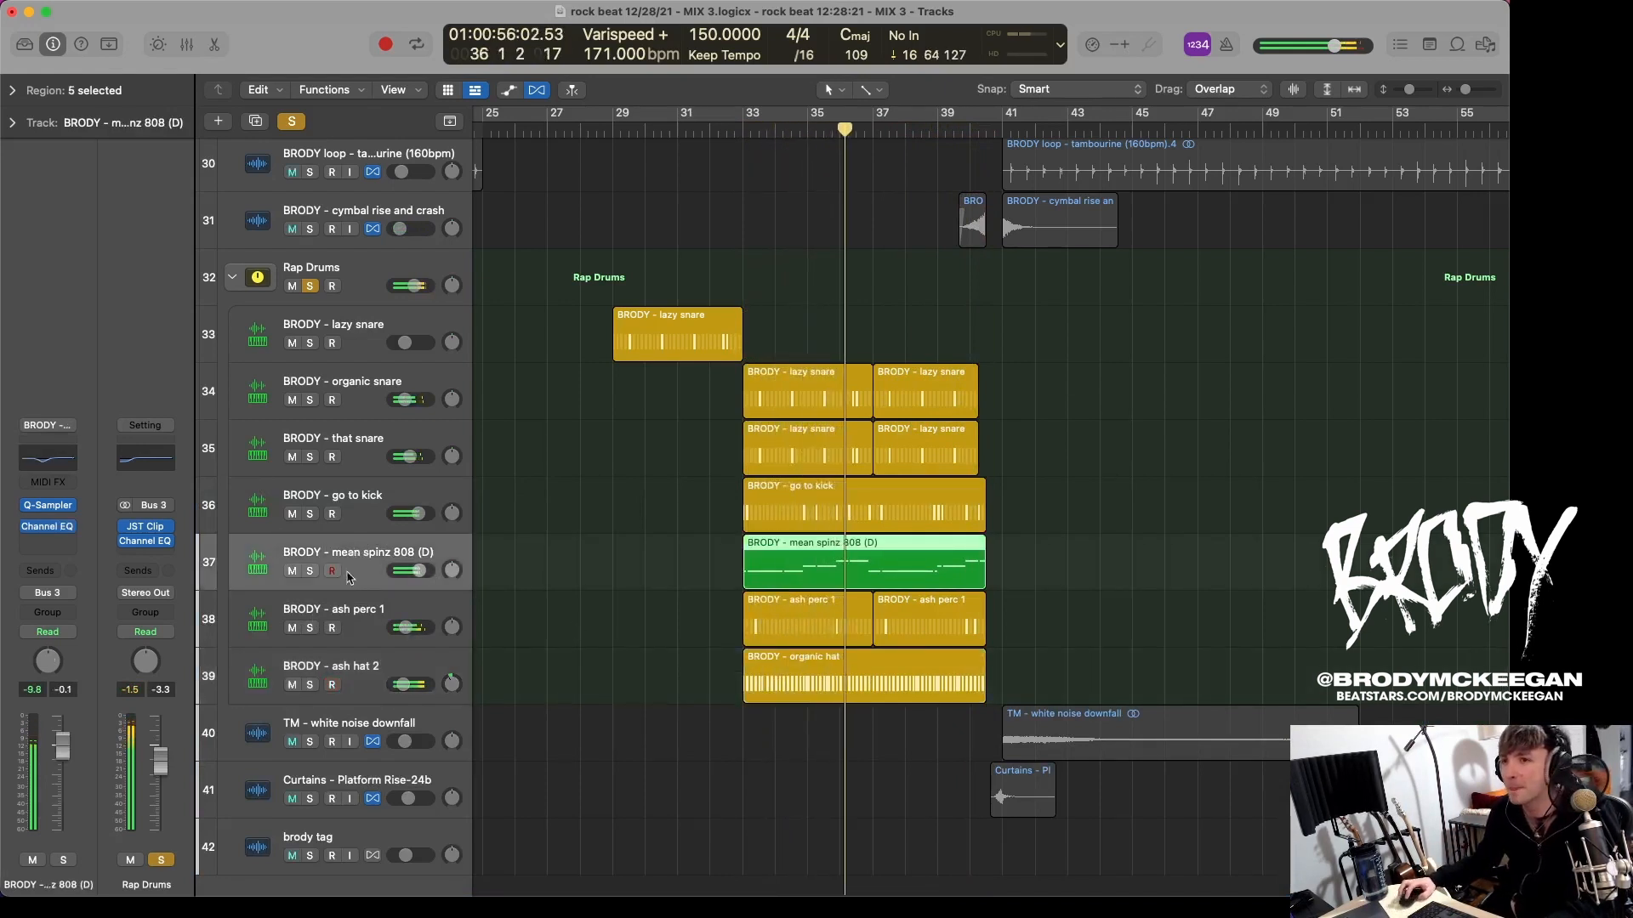
click(362, 441)
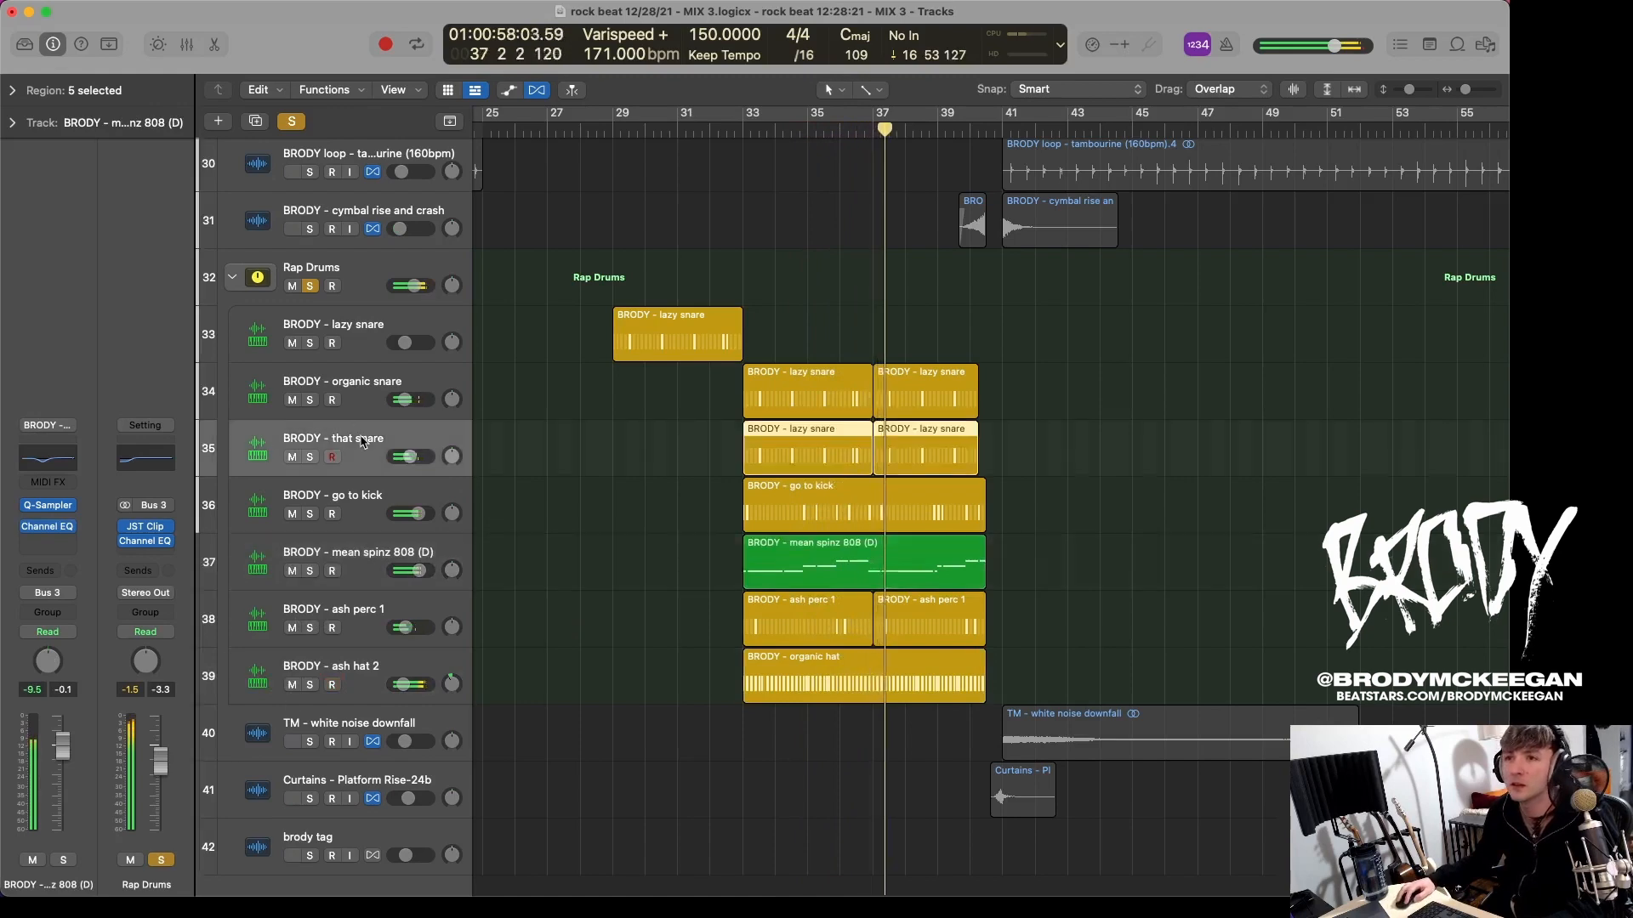
click(312, 286)
Step: Solo the NEW Drums stack and play it from bar 9
ctrl+alt+click(730, 378)
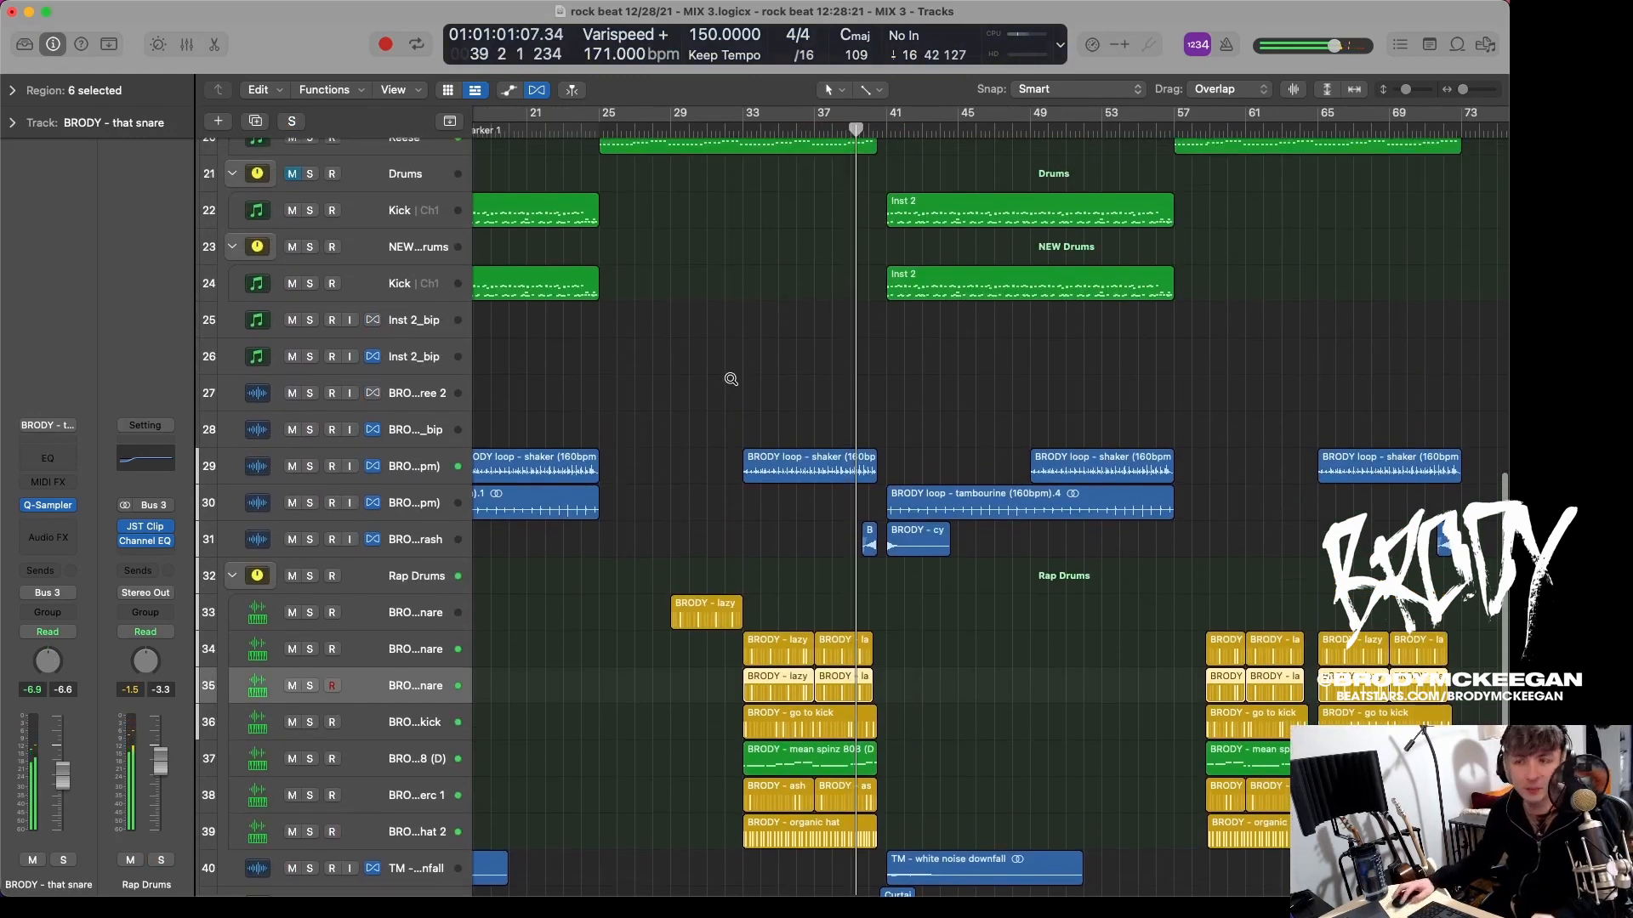
ctrl+alt+click(732, 379)
scroll(731, 396, up, 3)
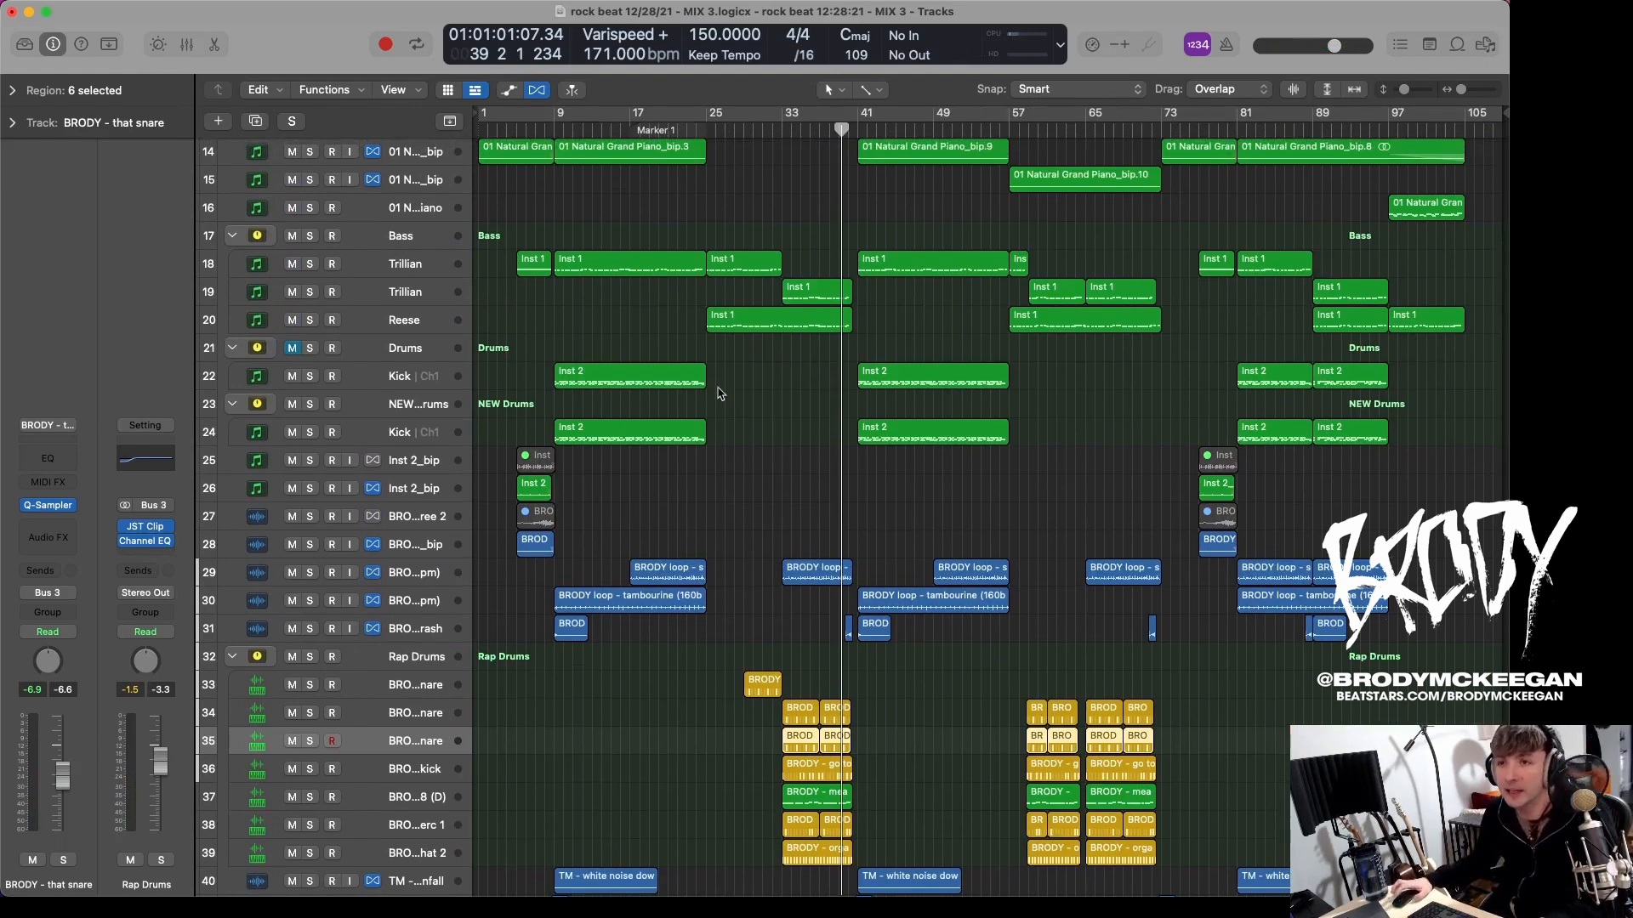
scroll(719, 394, up, 3)
scroll(718, 392, up, 2)
scroll(719, 394, up, 8)
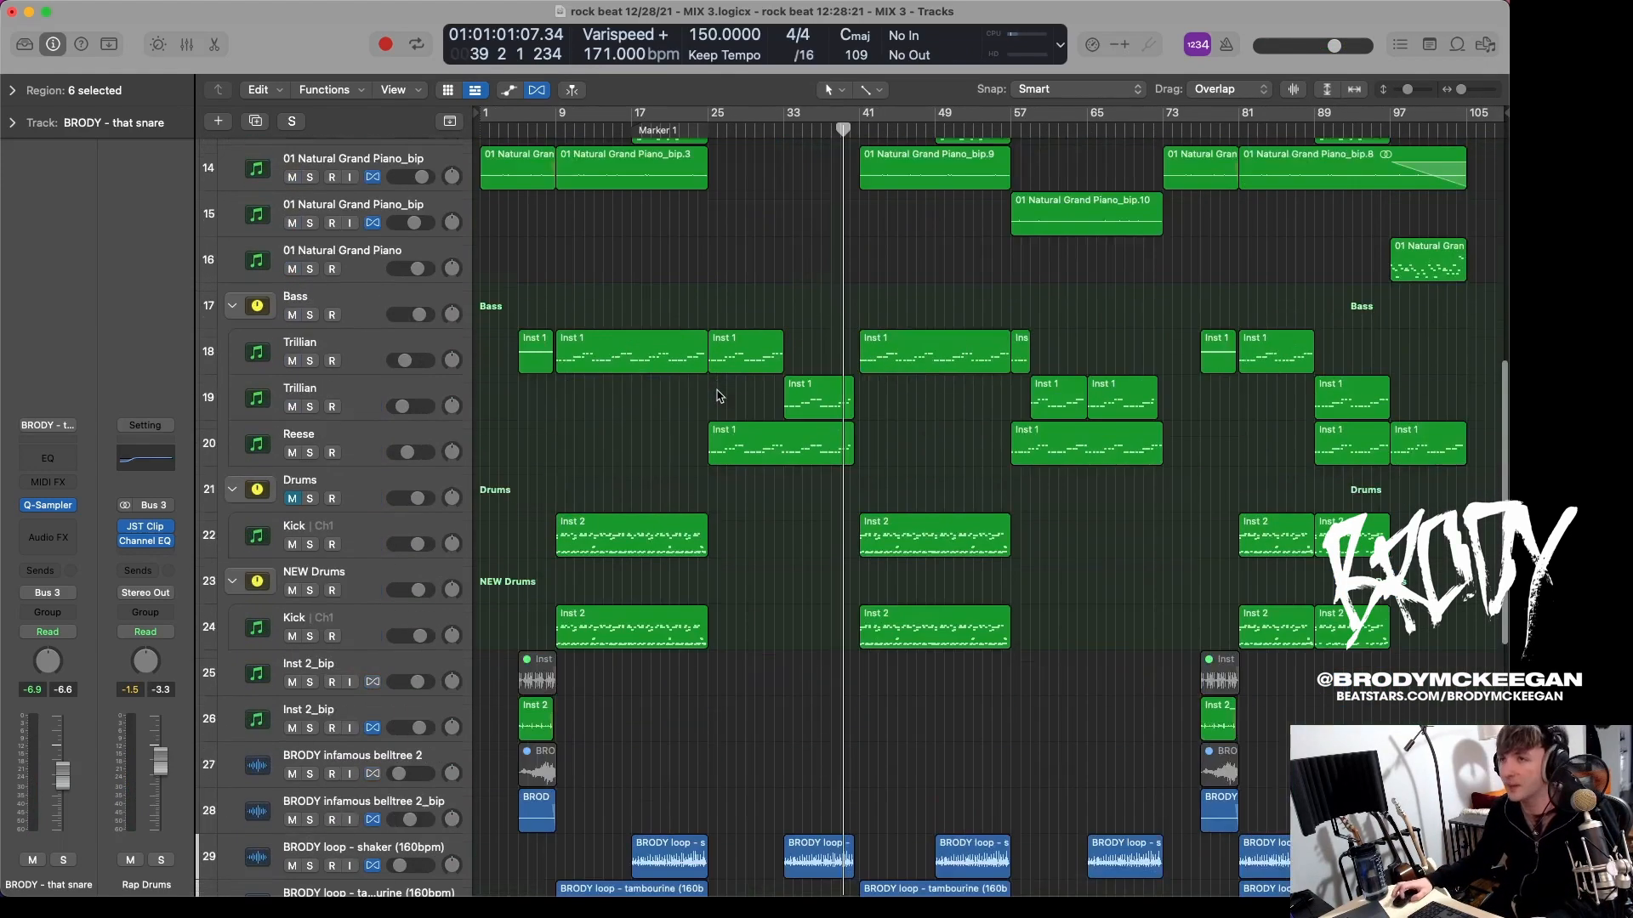
scroll(527, 380, down, 2)
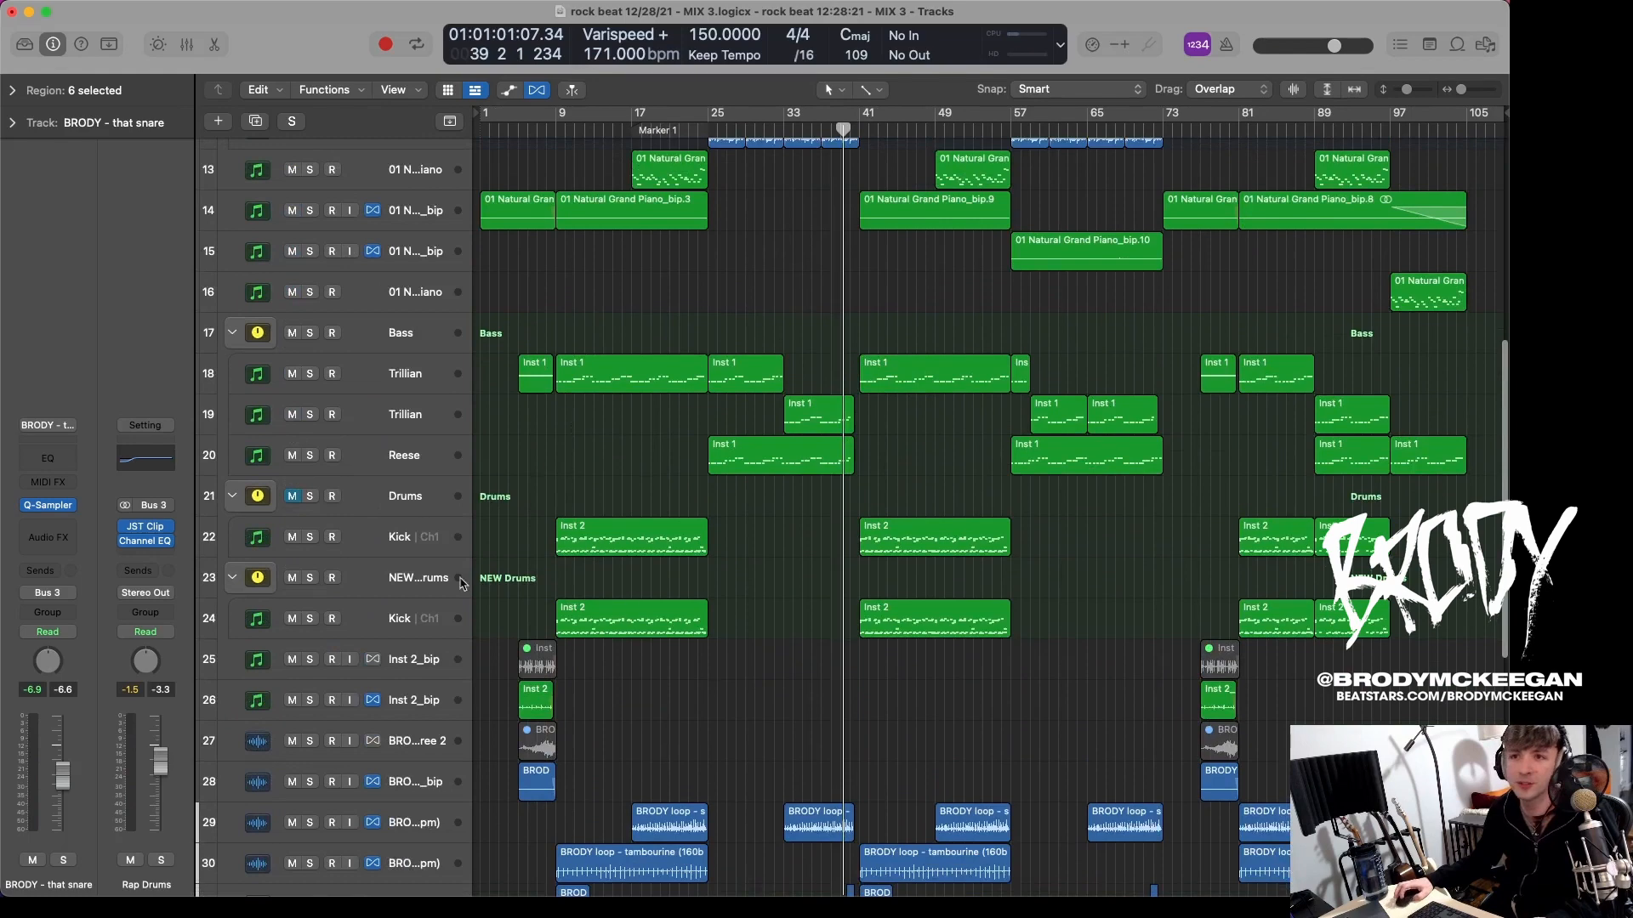
click(310, 577)
double_click(551, 130)
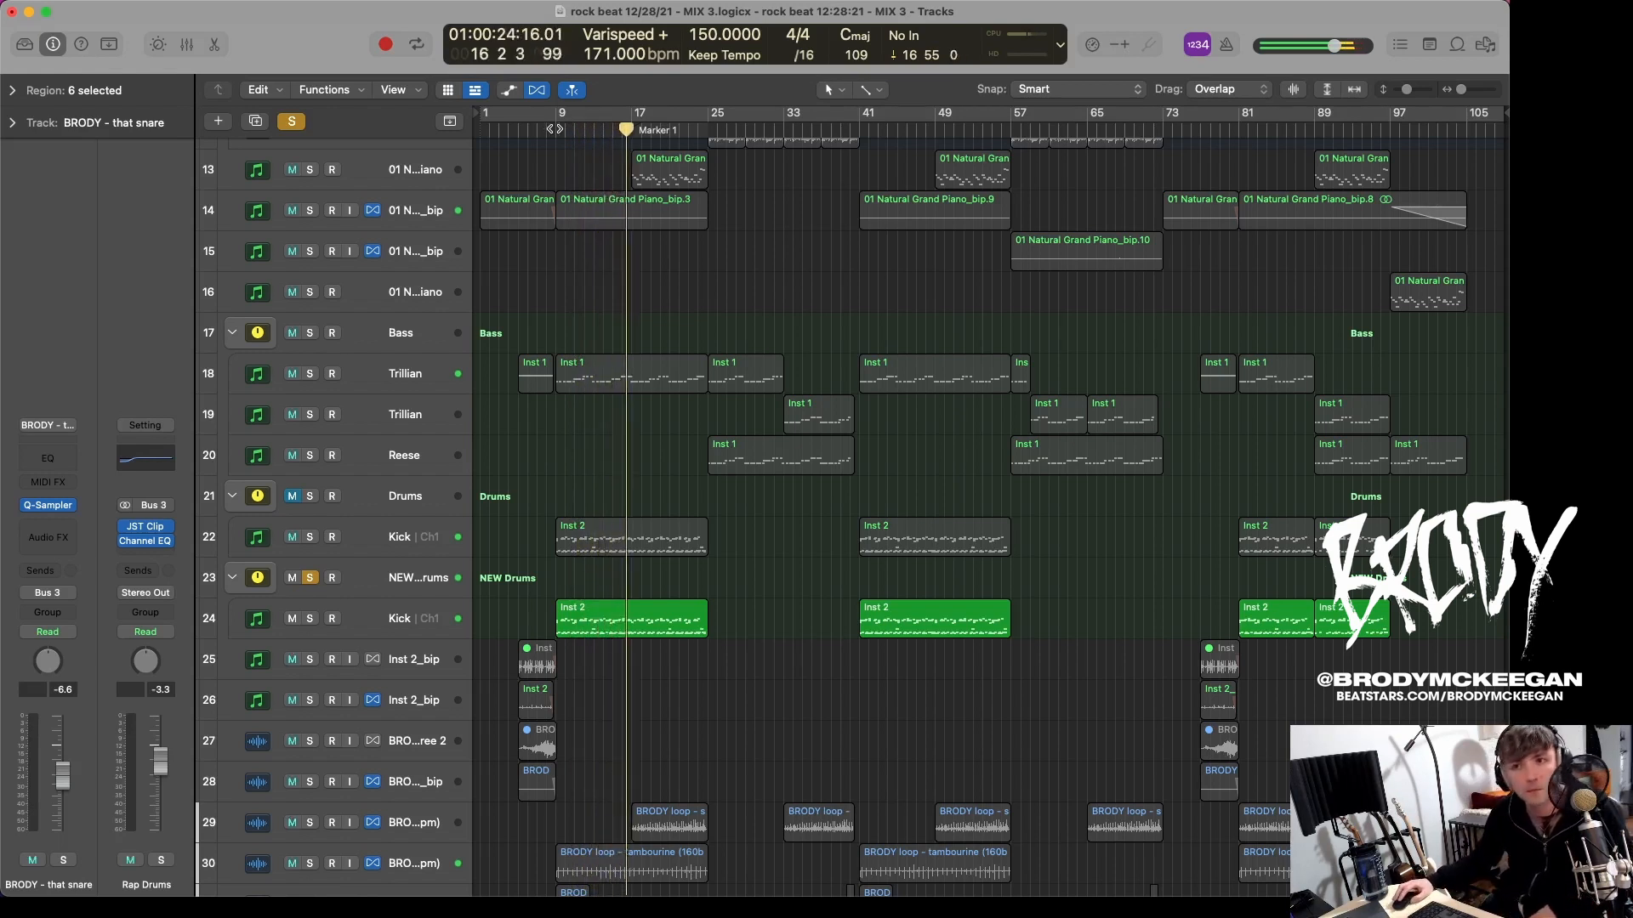
scroll(556, 132, up, 1)
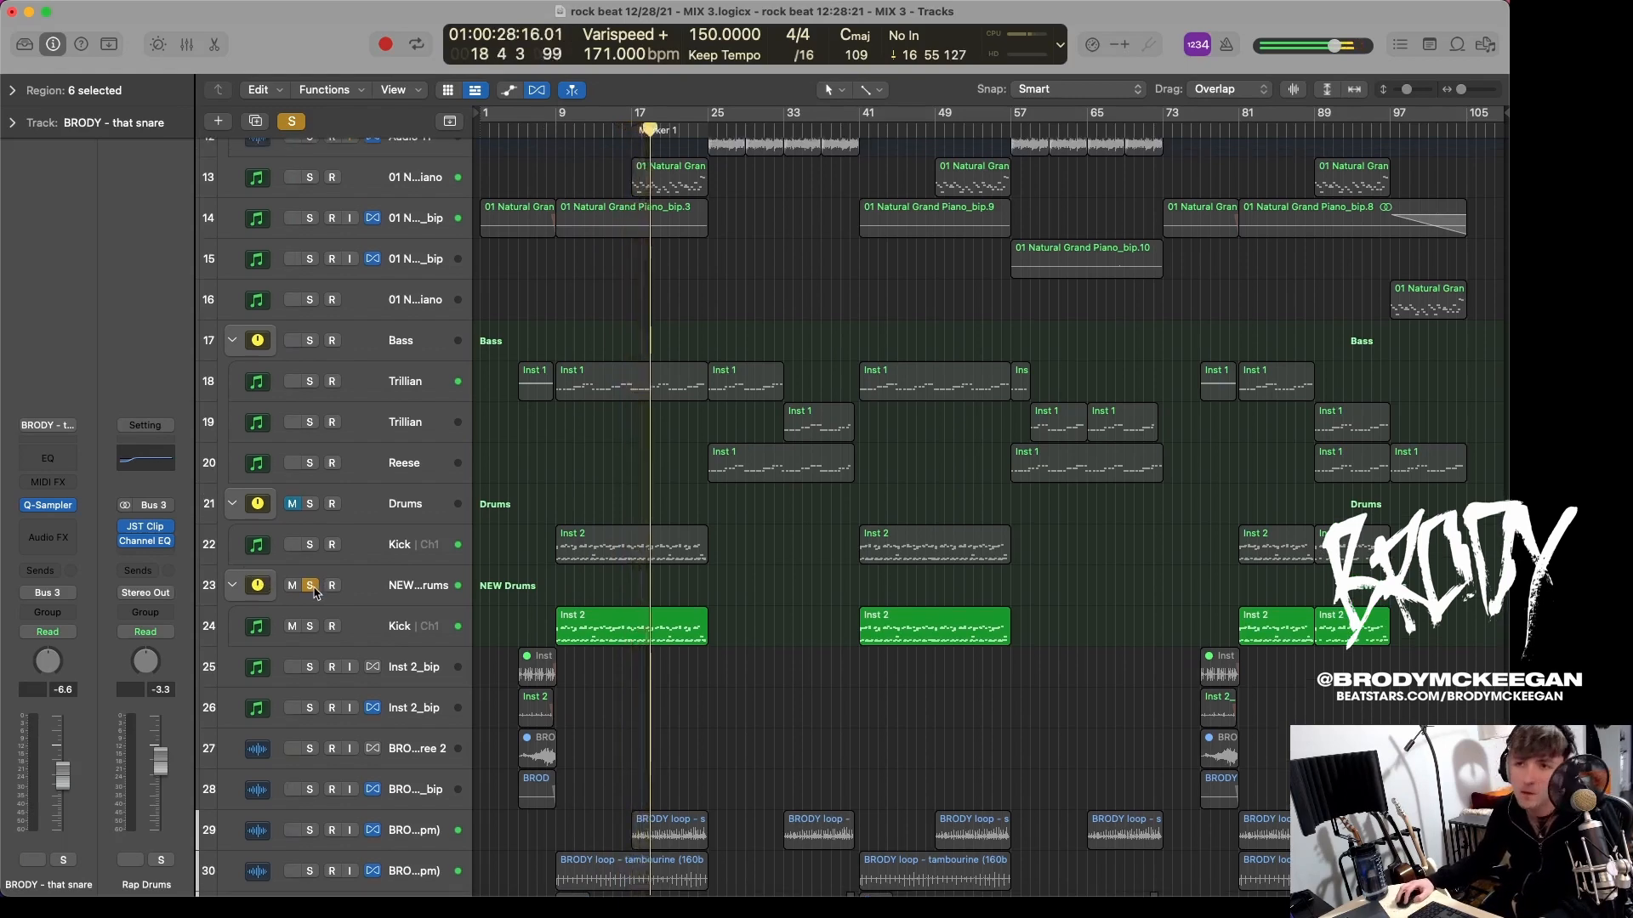
Step: Clear the solo on NEW Drums and select the NEW Drums stack in the track list
click(311, 586)
scroll(558, 625, down, 8)
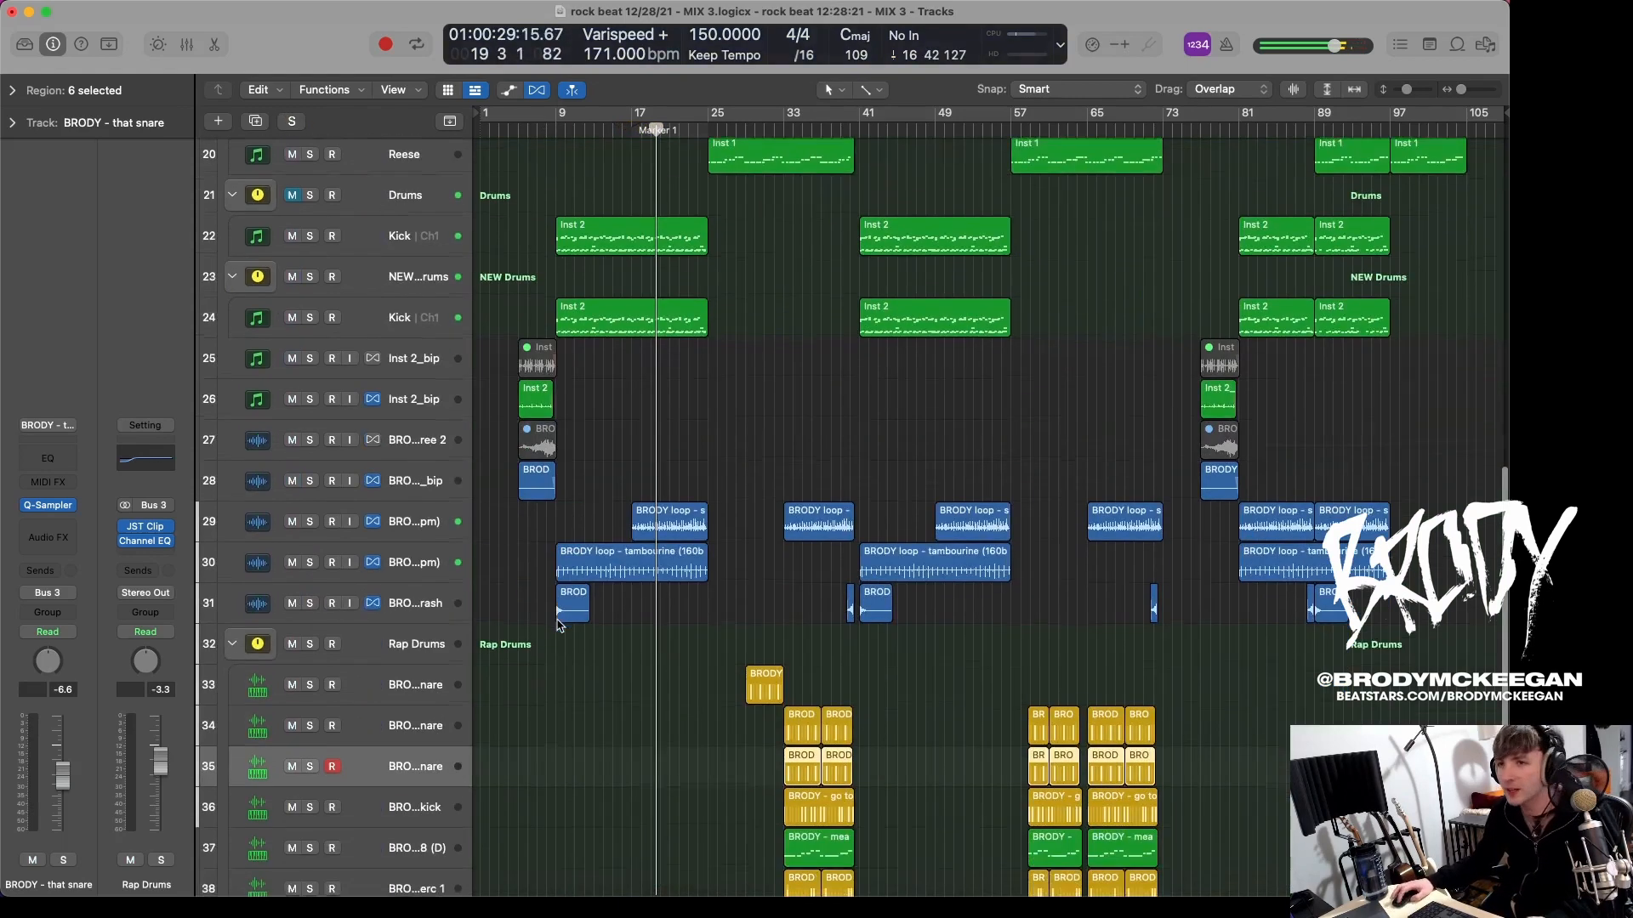
key(super+Down)
key(super+Down)
key(super+Down)
scroll(569, 625, up, 20)
scroll(566, 629, up, 3)
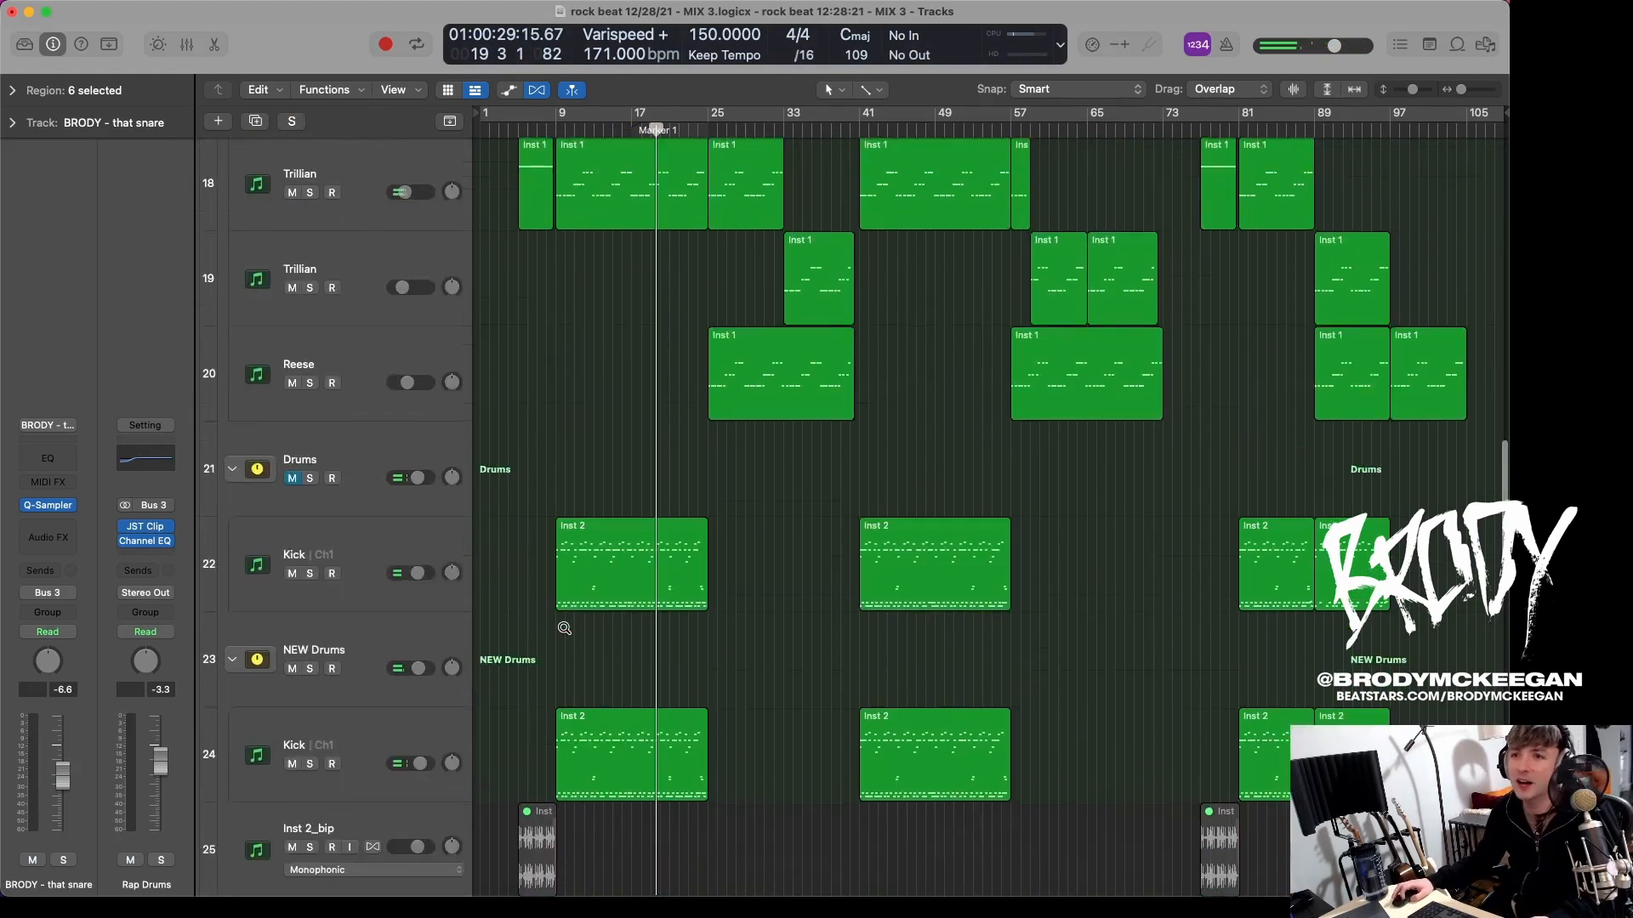
click(374, 746)
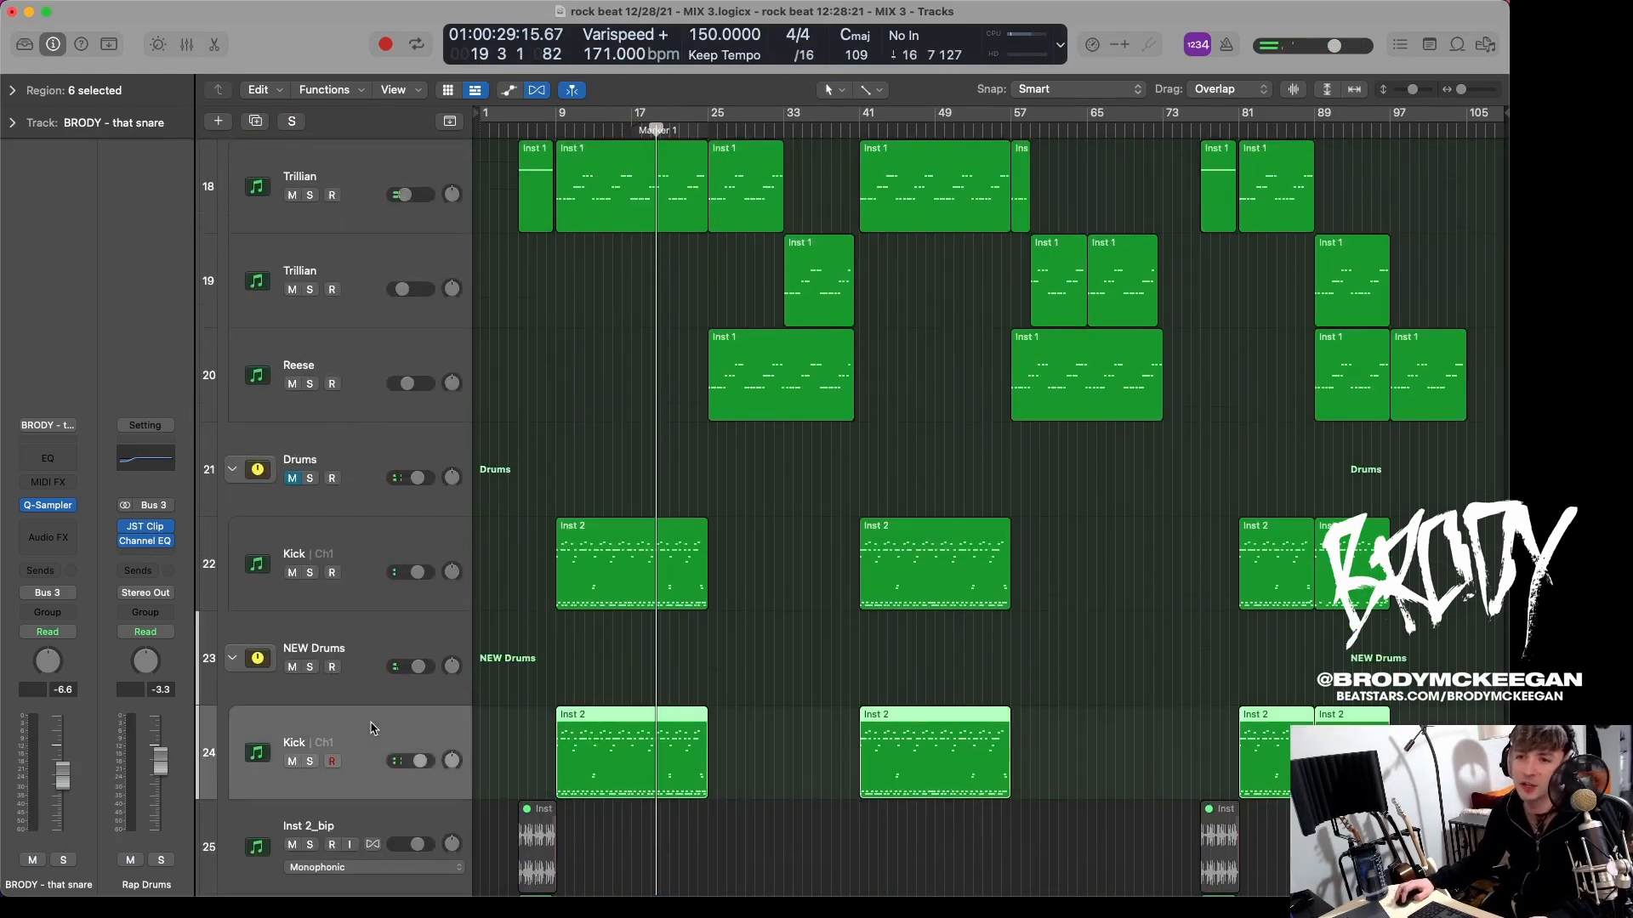
click(363, 630)
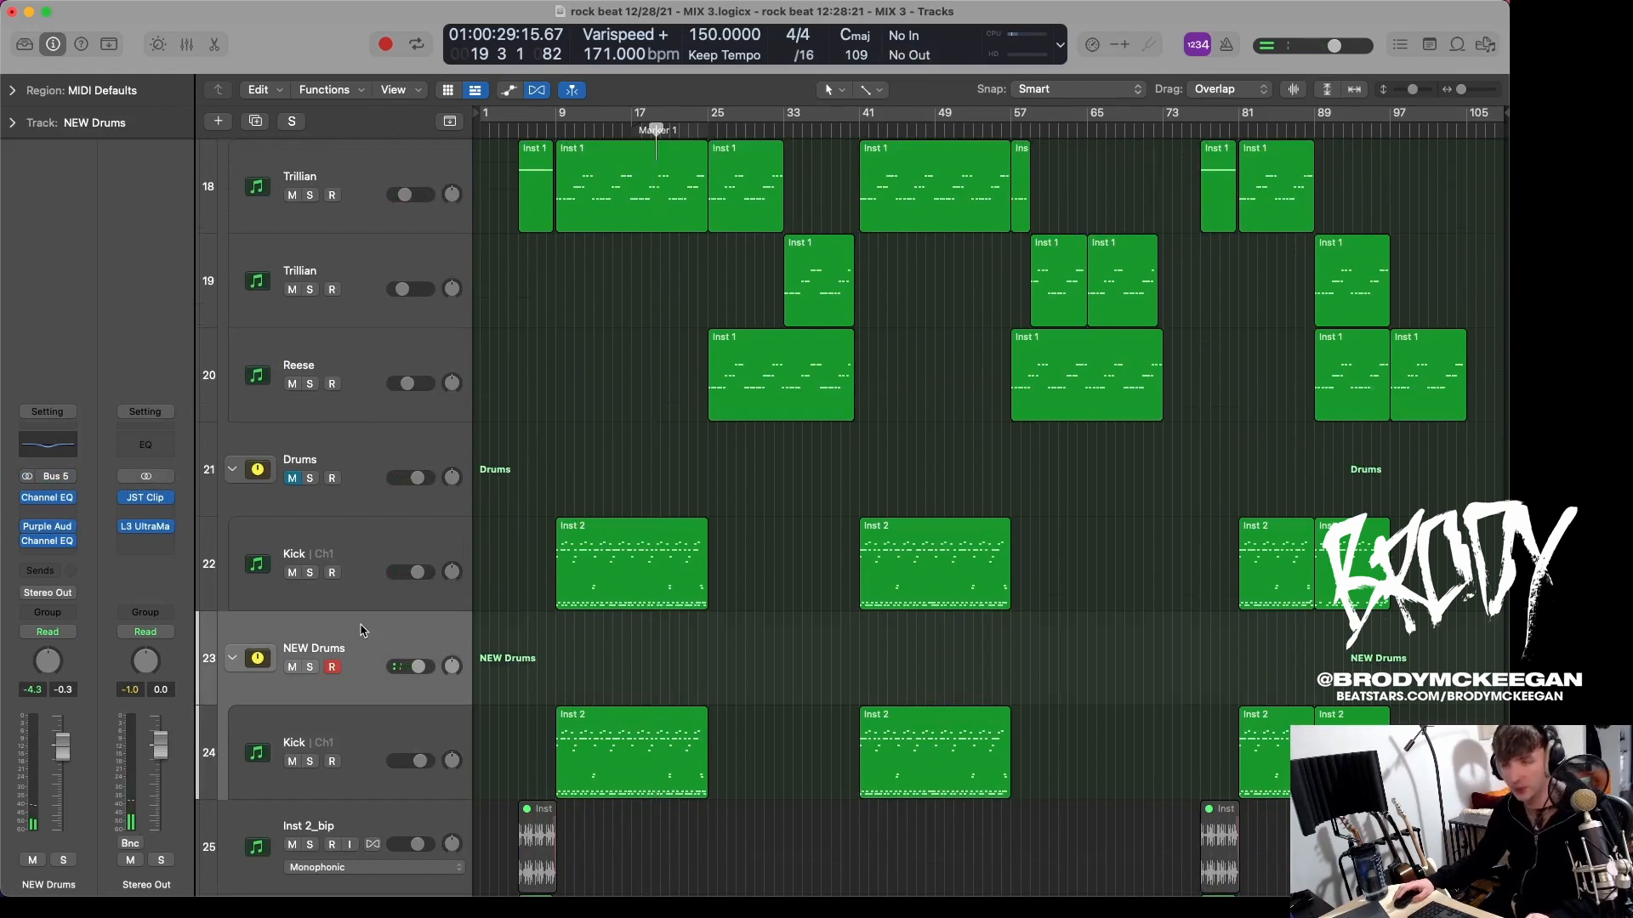
Step: Examine the NEW Drums channel strips in the mixer while playing the stack soloed
key(x)
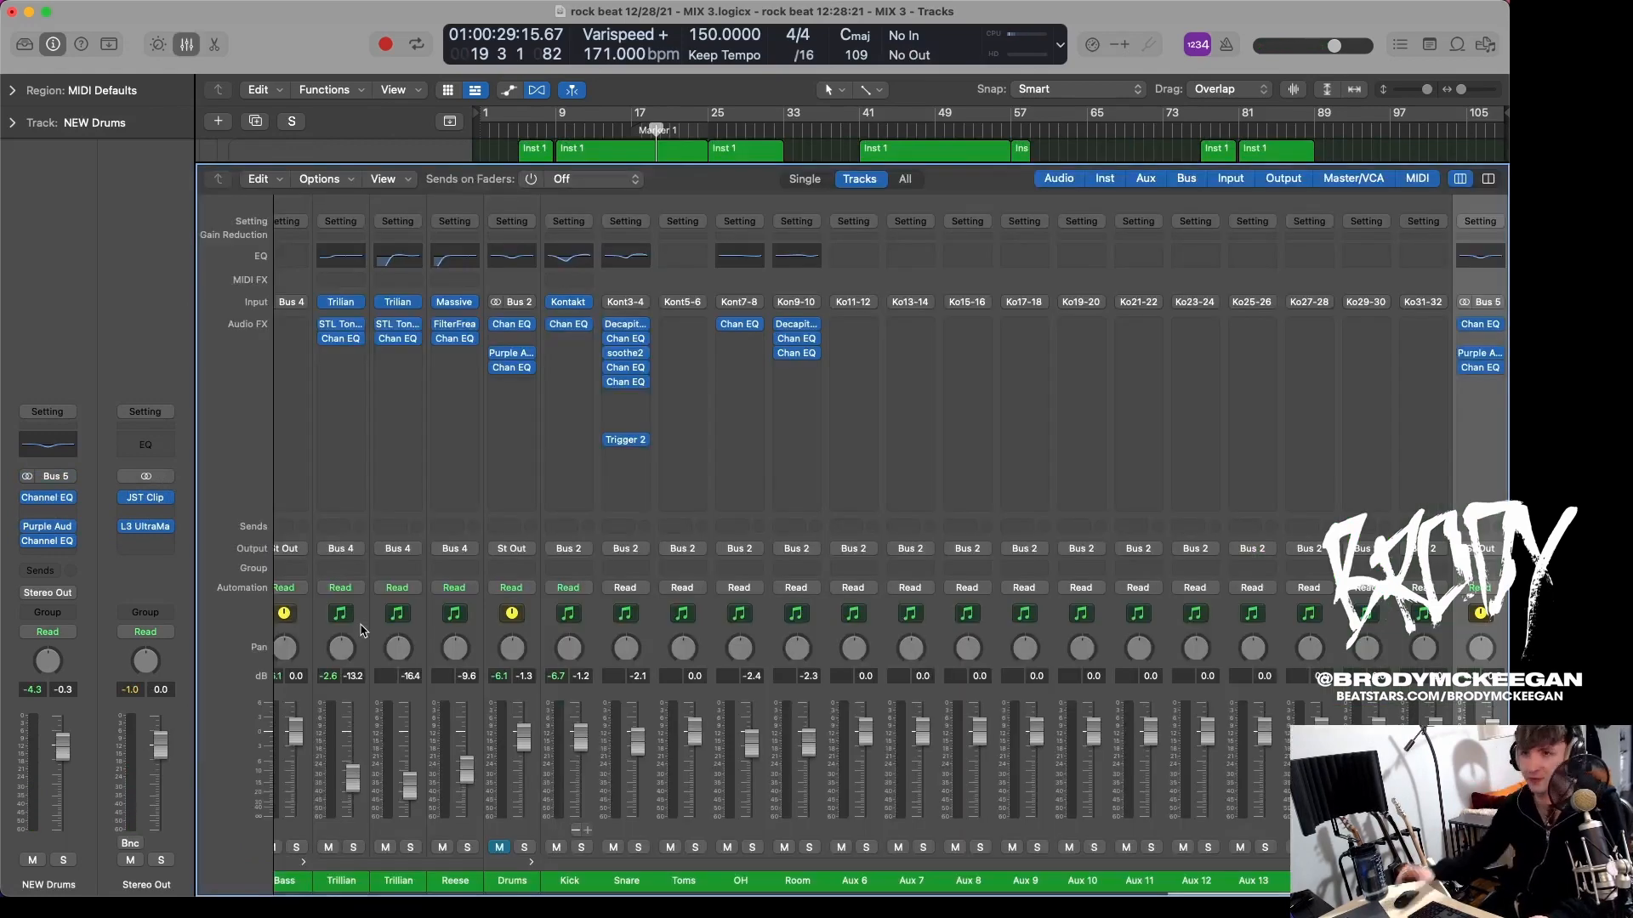
scroll(791, 536, right, 10)
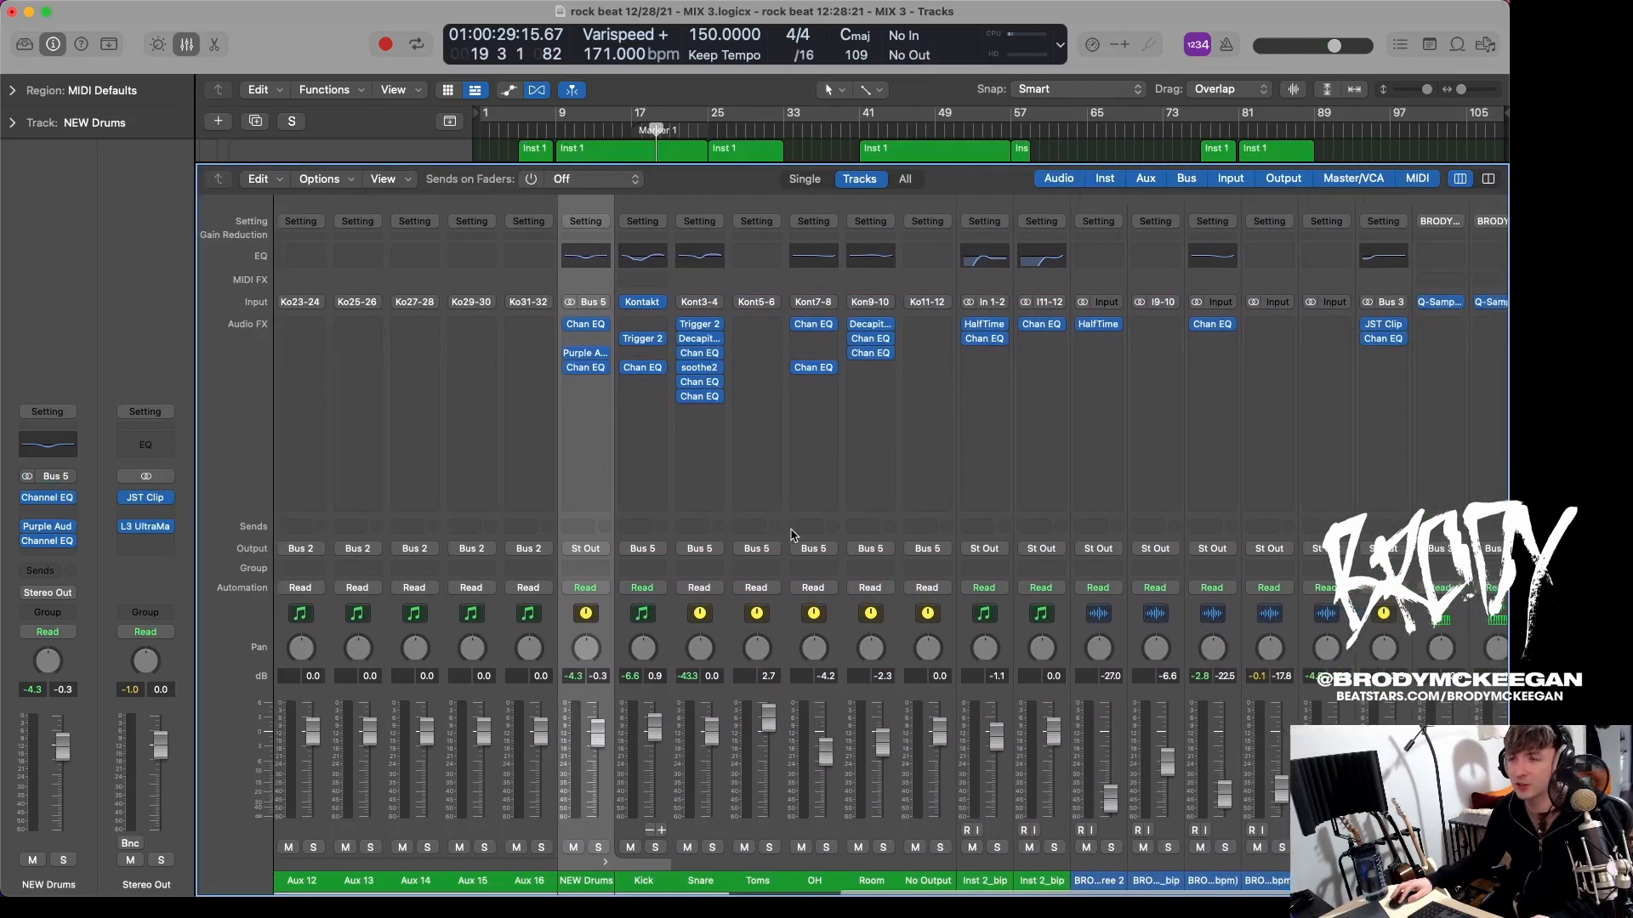
scroll(769, 559, right, 2)
key(s)
key(space)
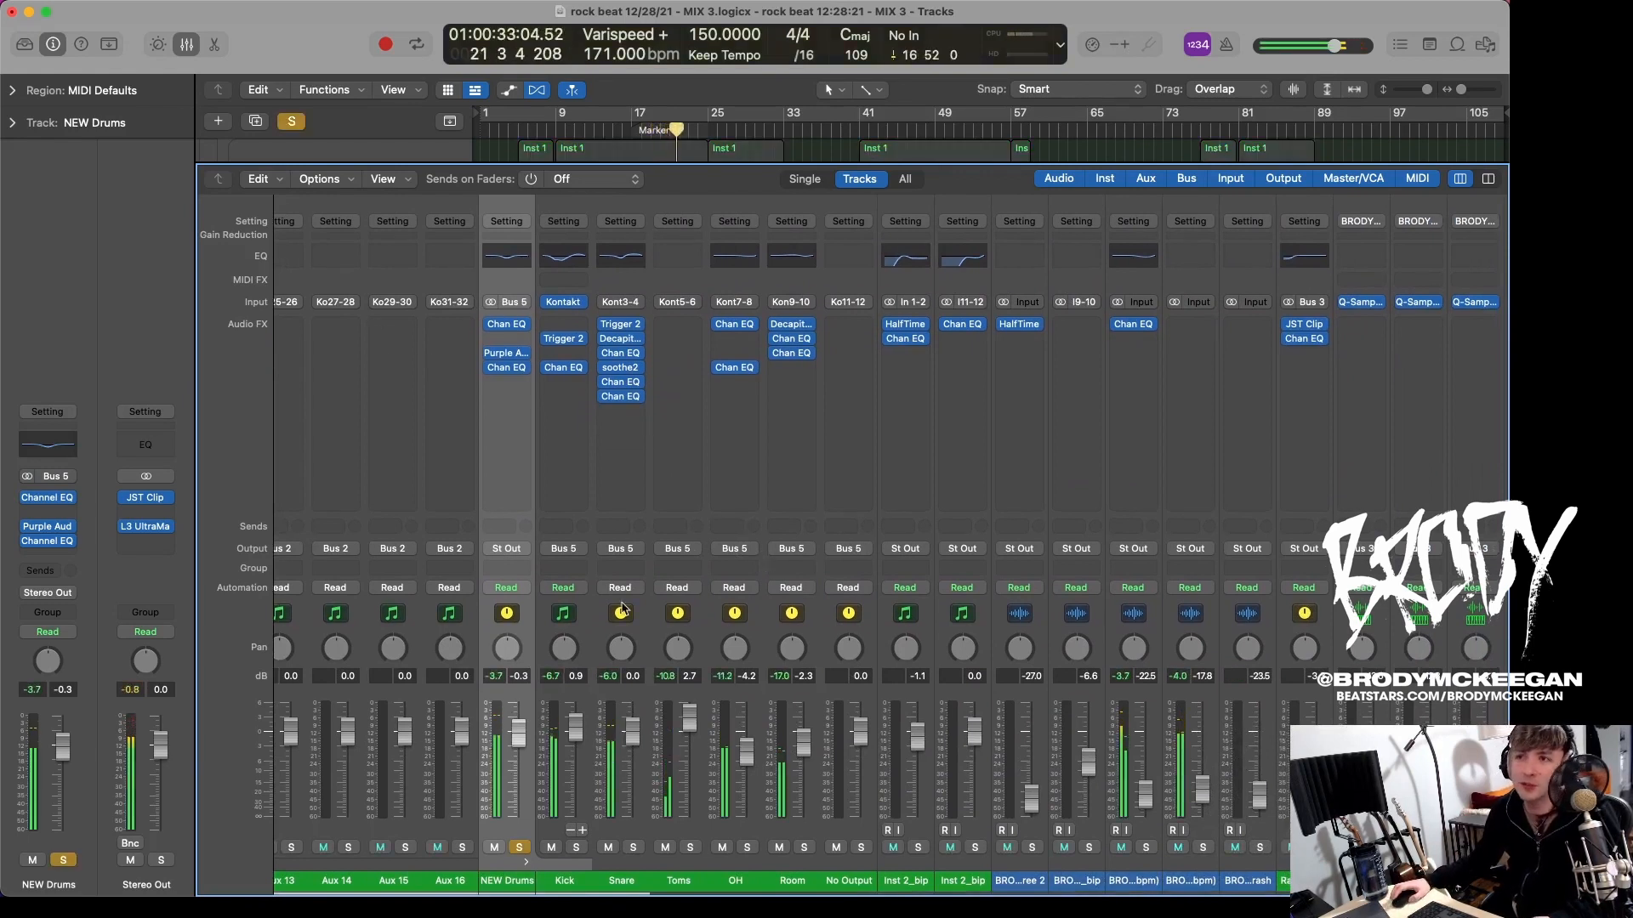
key(x)
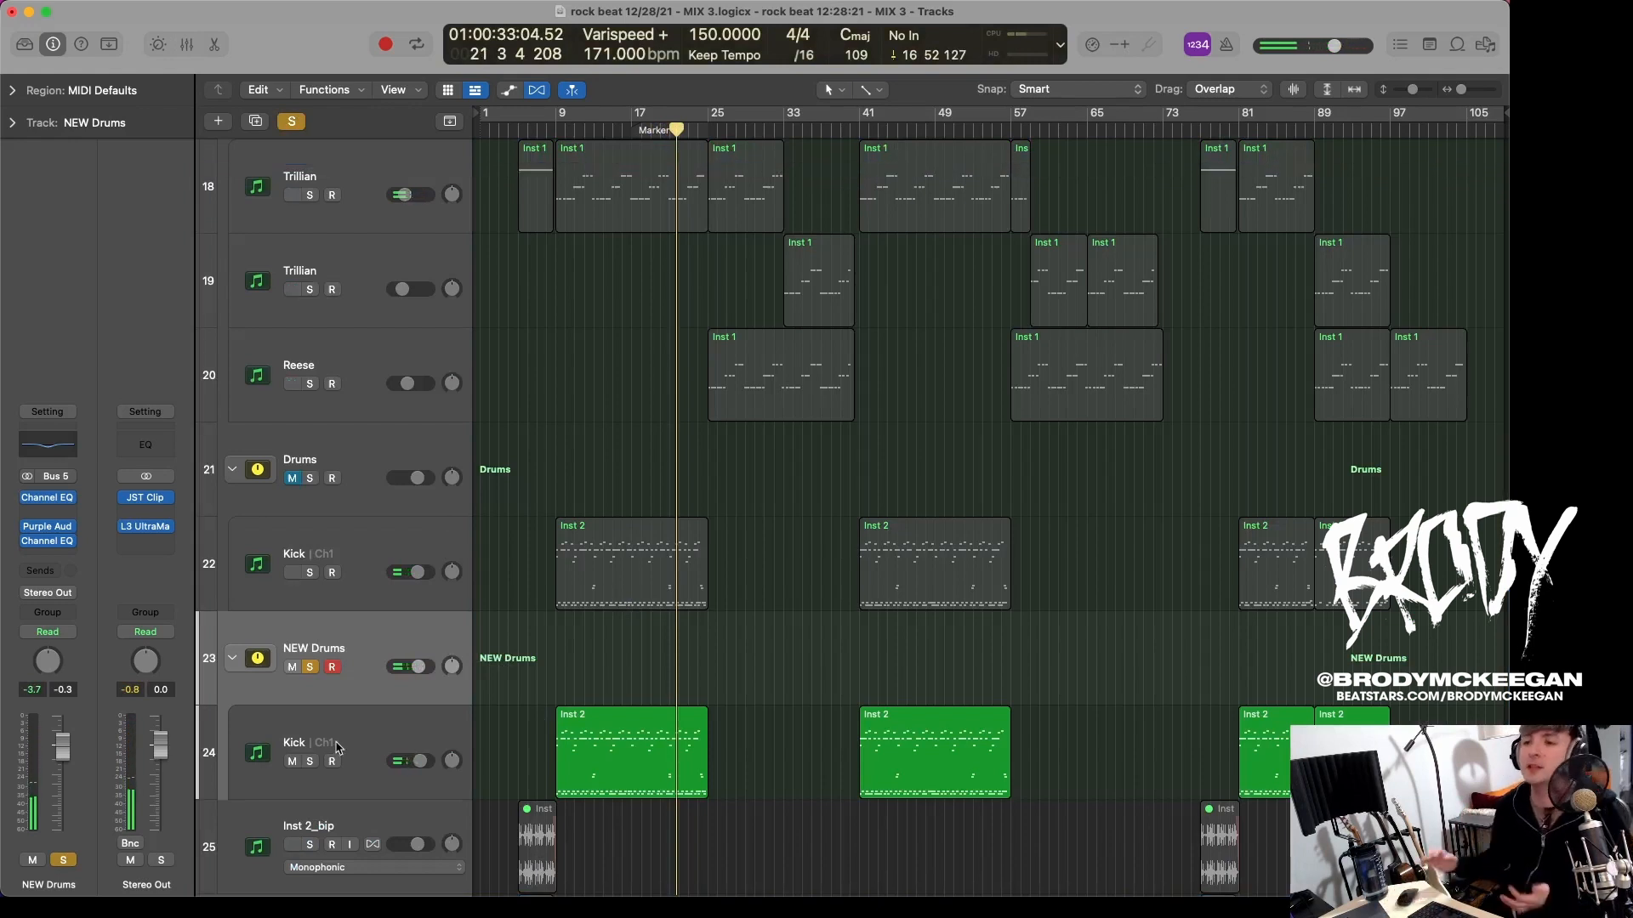
Step: Open Kontakt on the NEW Drums Kick track and look through the snare, toms and kick pages of Modern & Massive
click(381, 726)
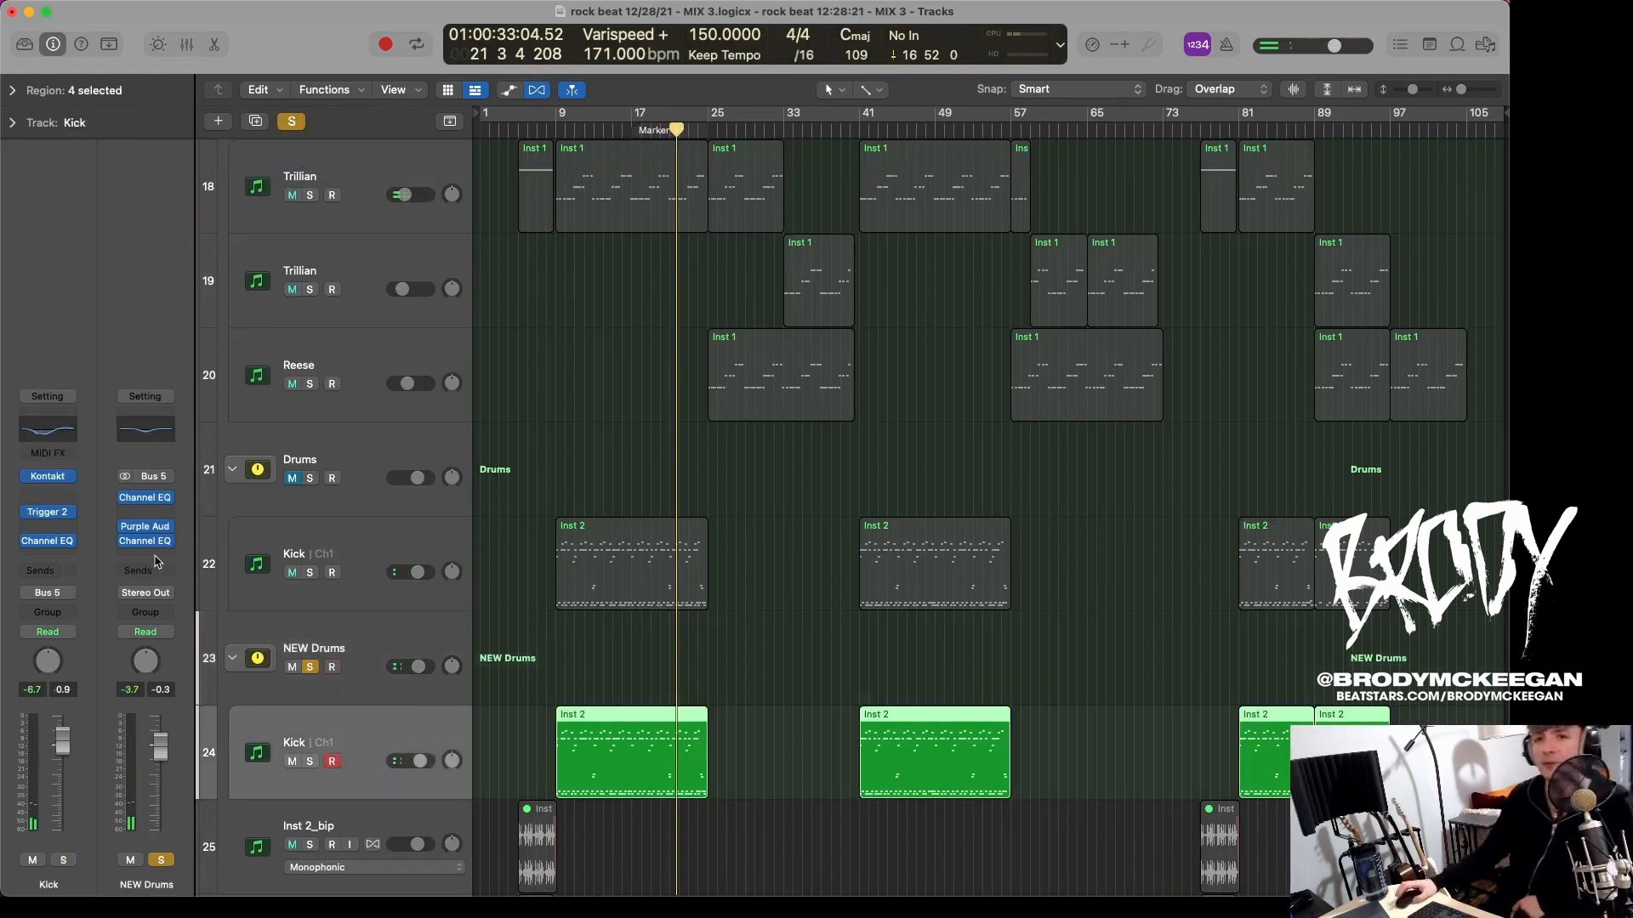
click(51, 477)
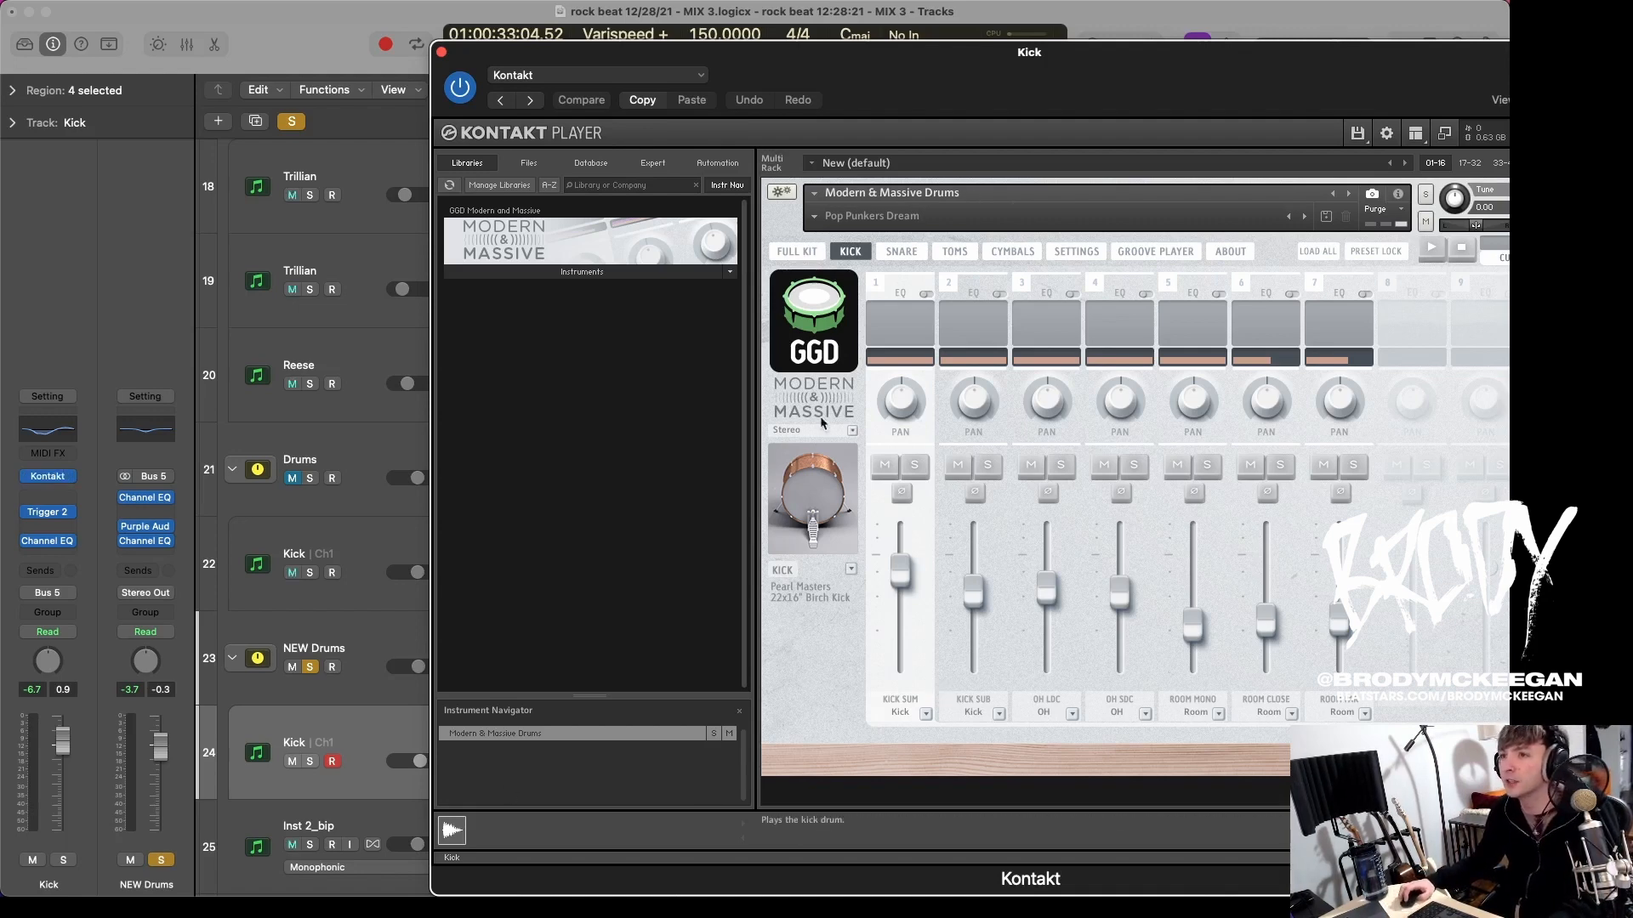
click(893, 252)
click(955, 253)
click(853, 252)
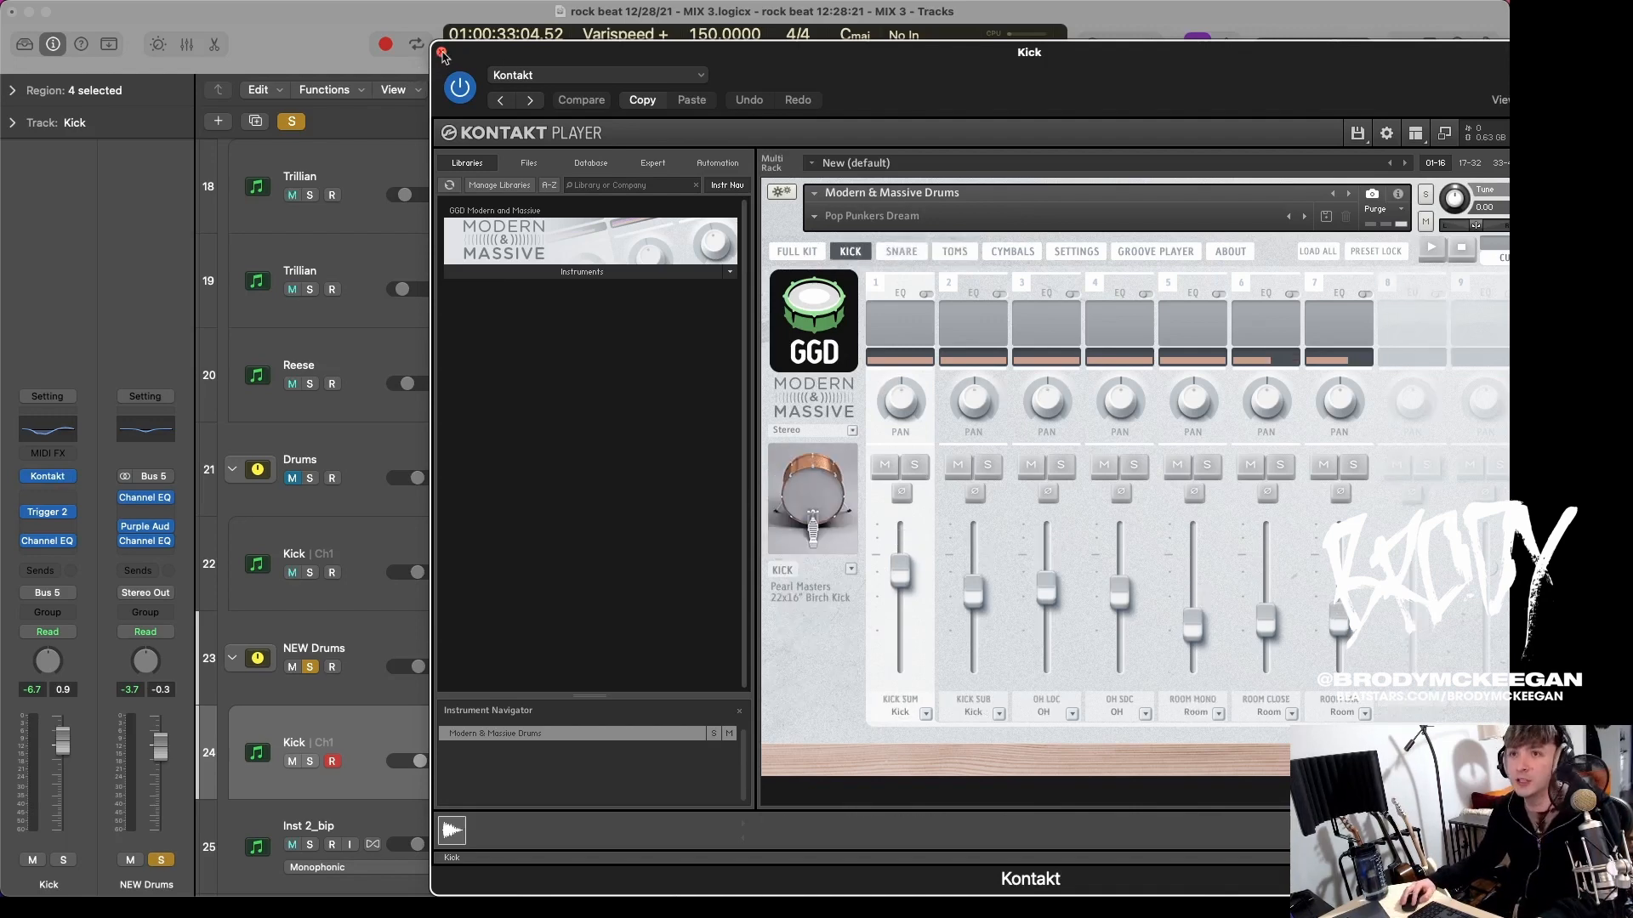
Step: Look through the Kontakt multi-output formats offered for a new software instrument track, and leave without creating the track
click(442, 53)
click(367, 623)
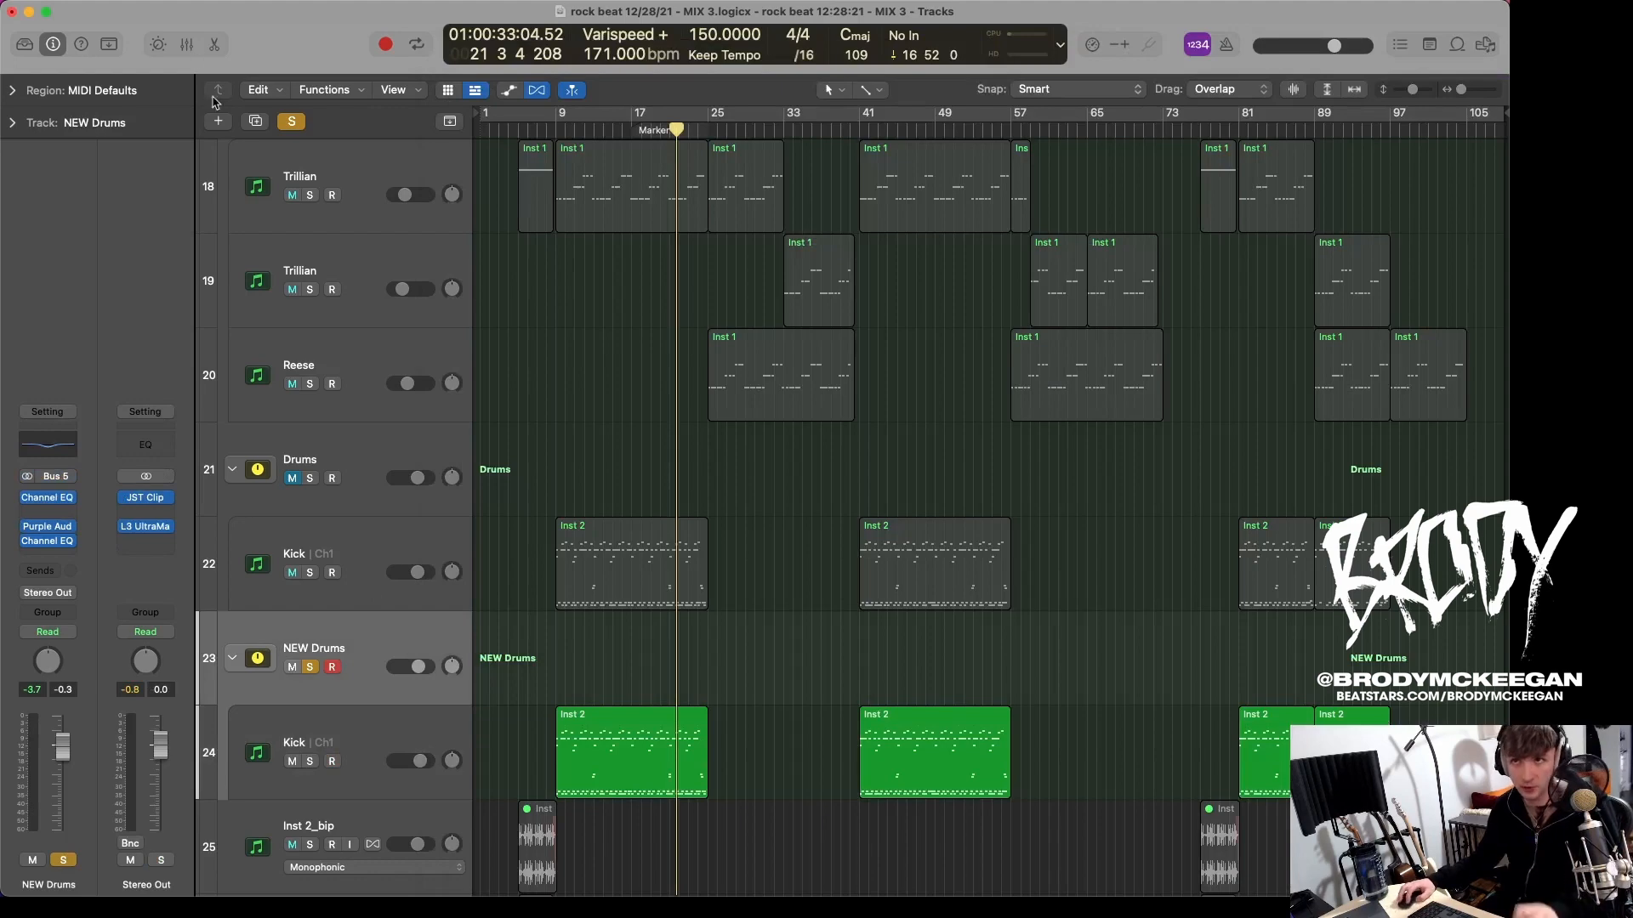
click(217, 124)
click(579, 288)
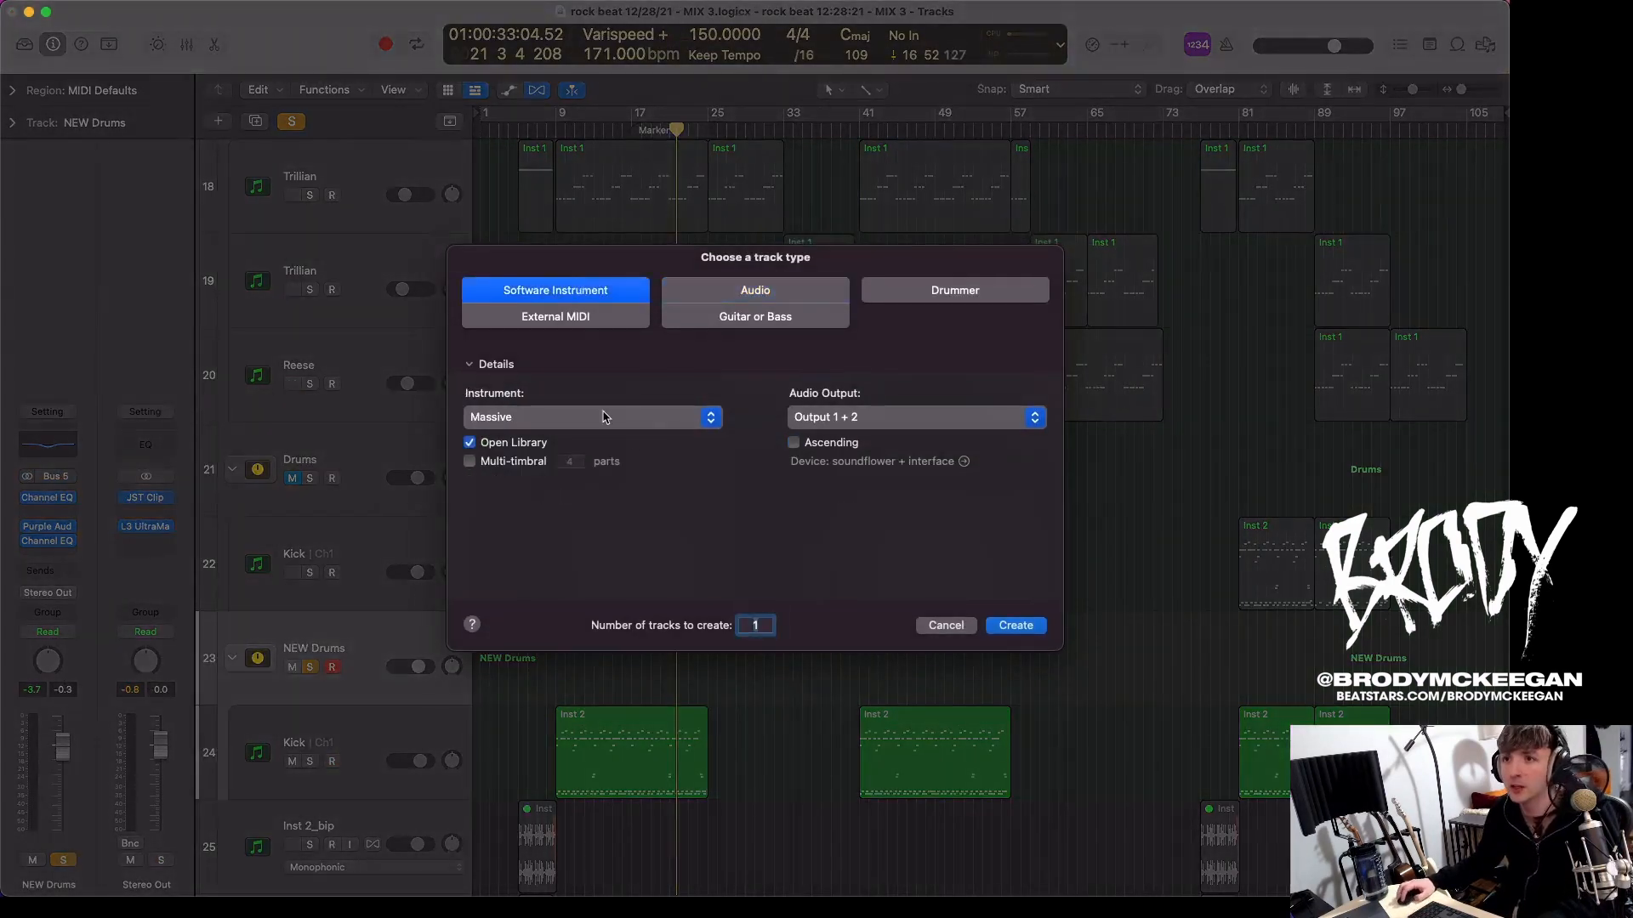
click(586, 417)
mouse_move(629, 863)
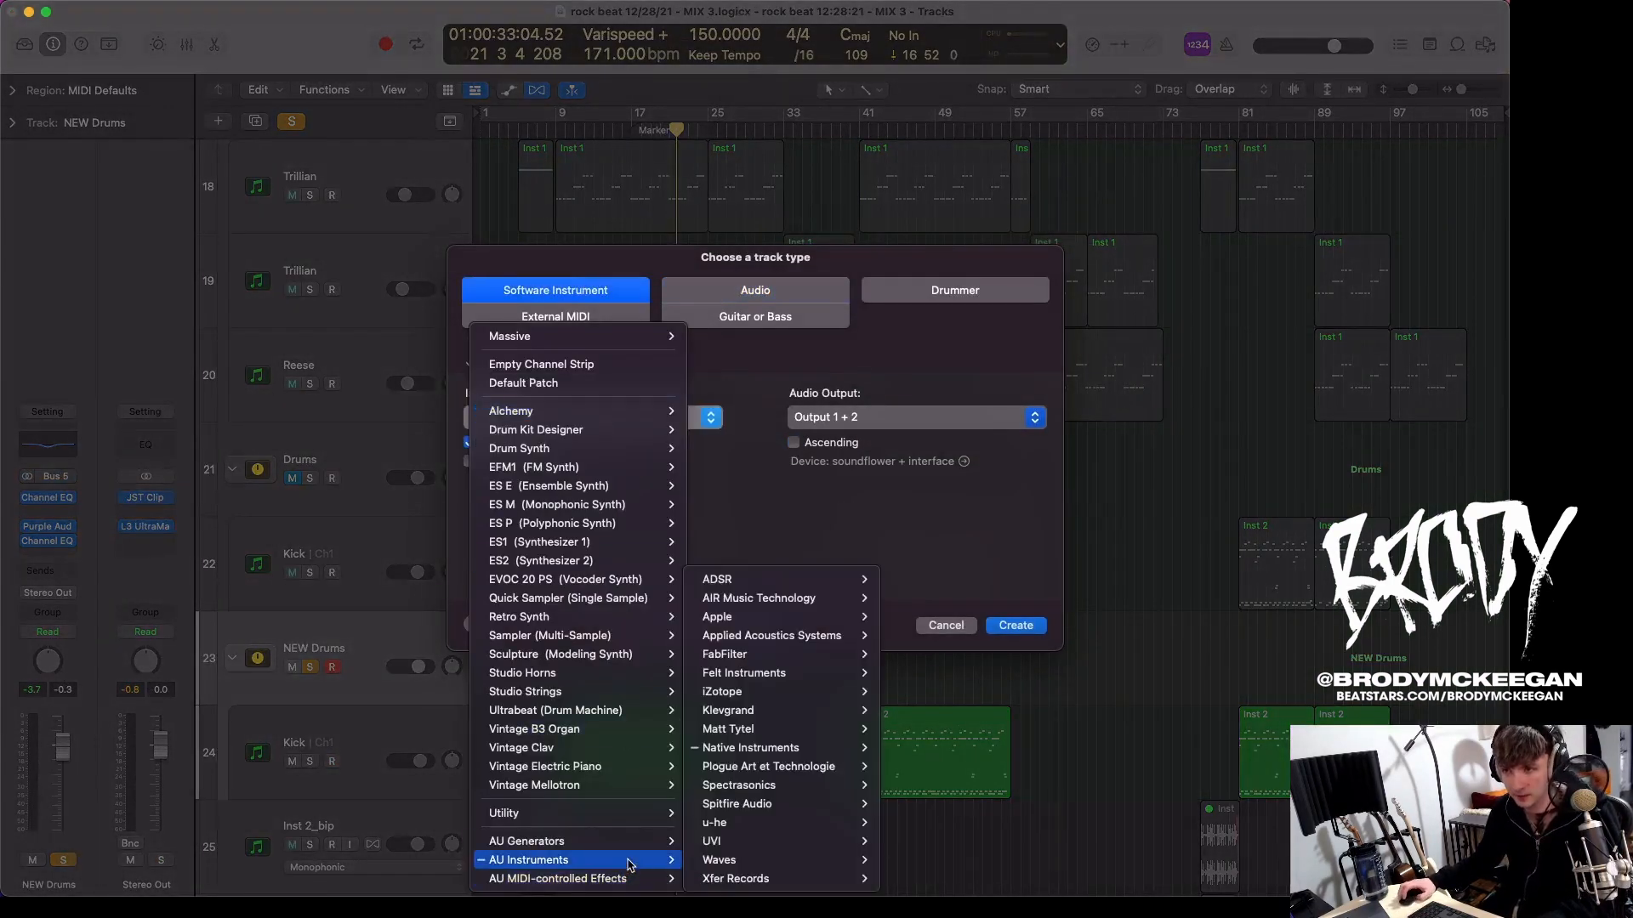
mouse_move(742, 757)
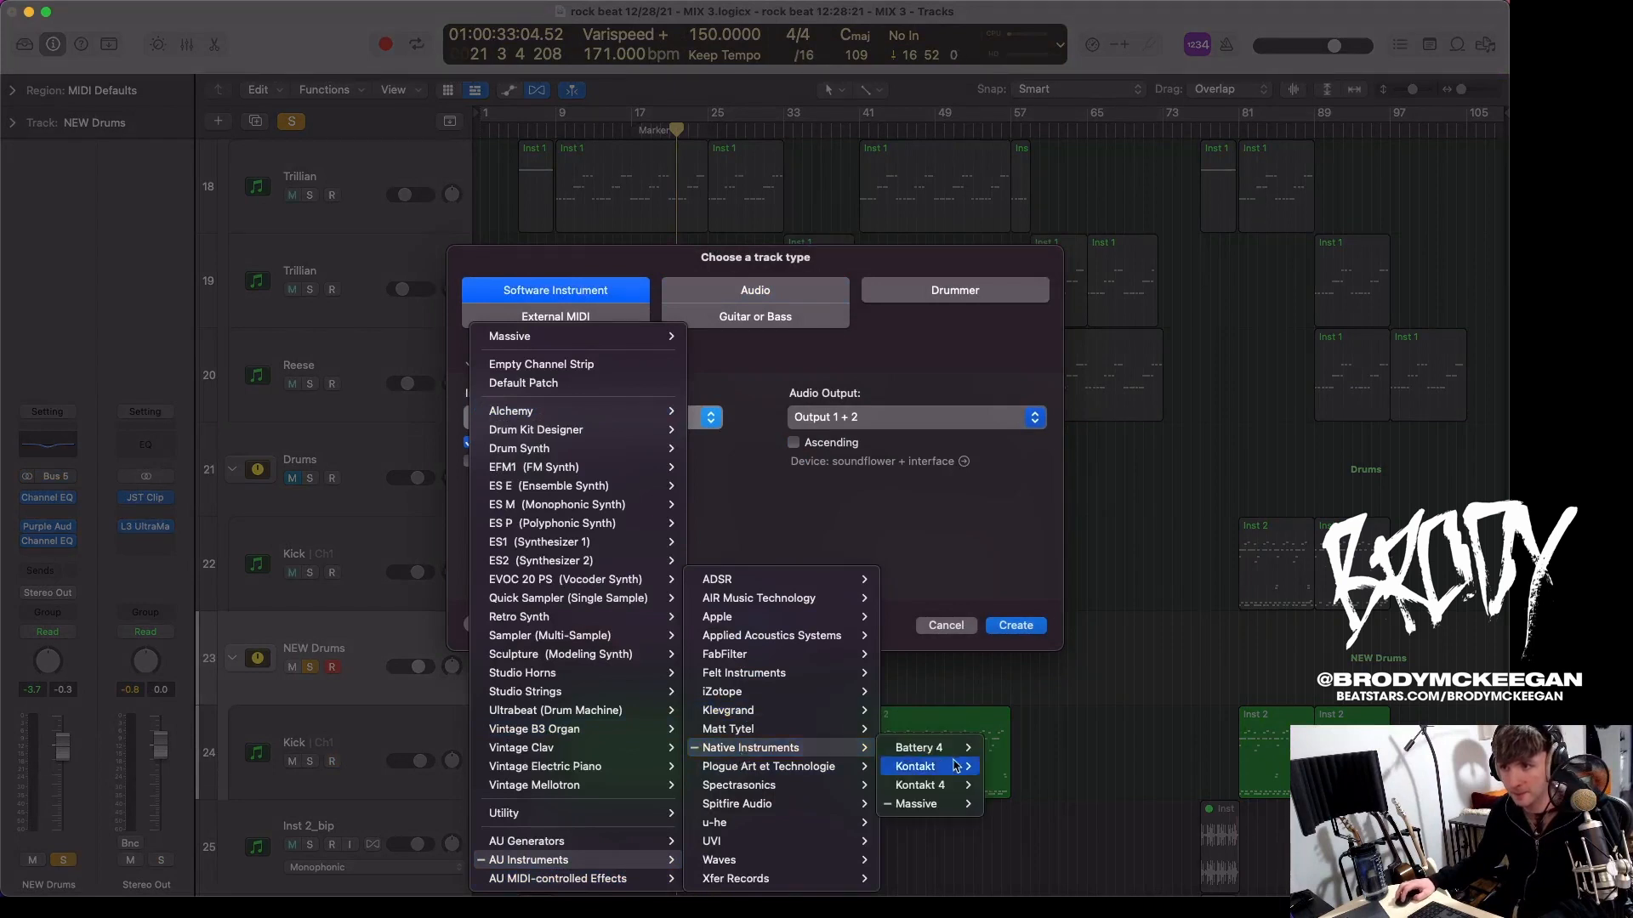
mouse_move(950, 787)
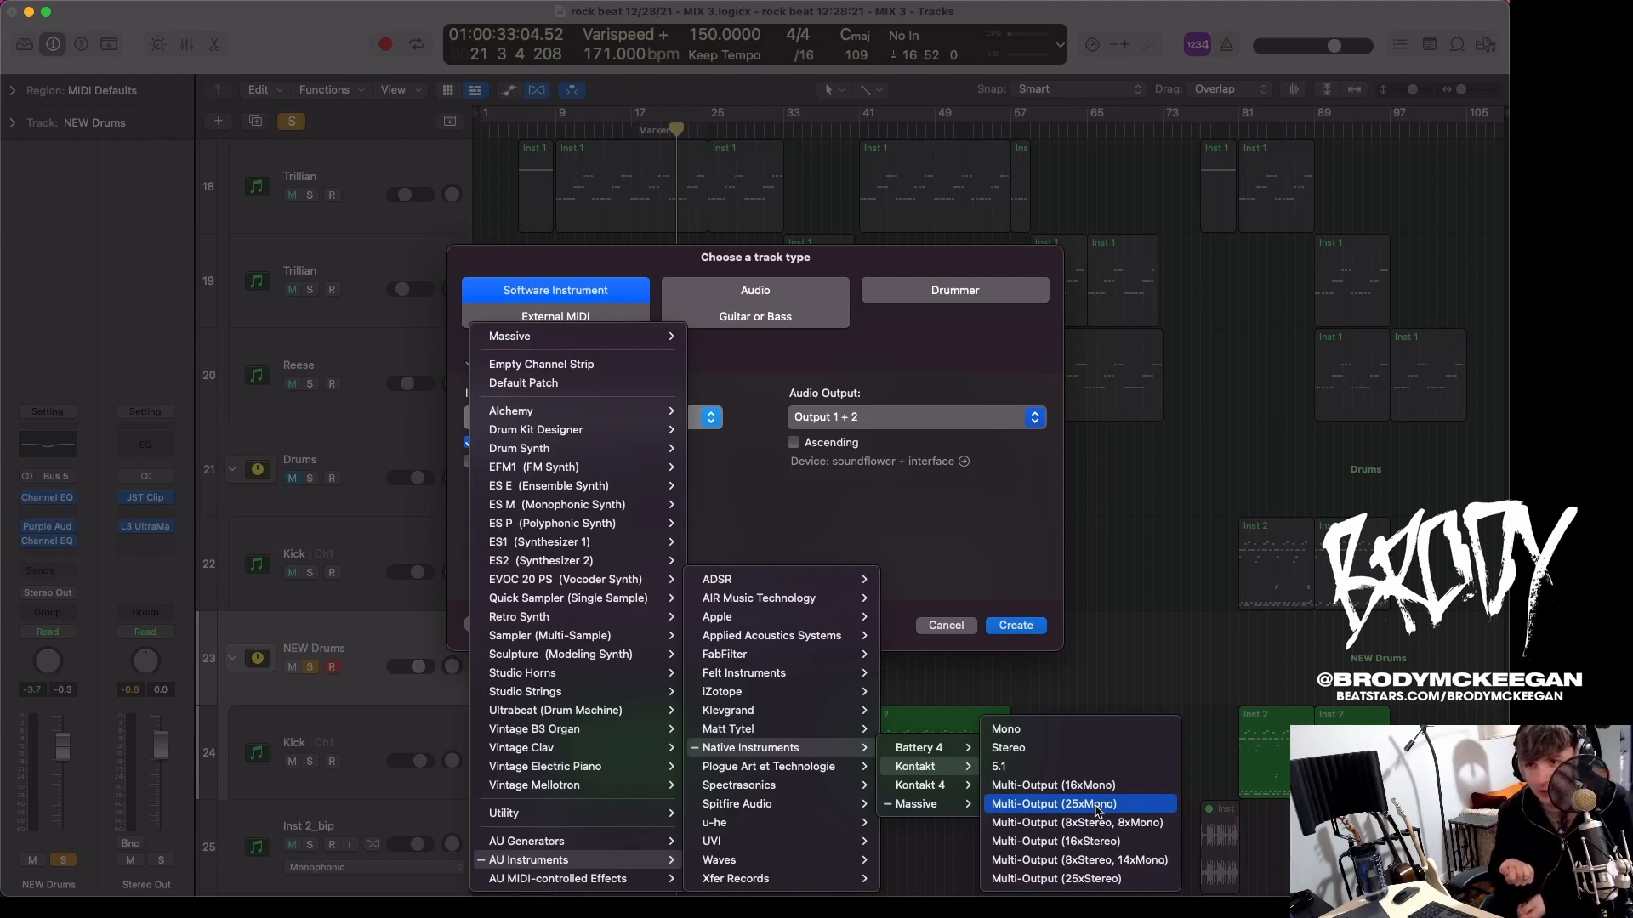
click(933, 540)
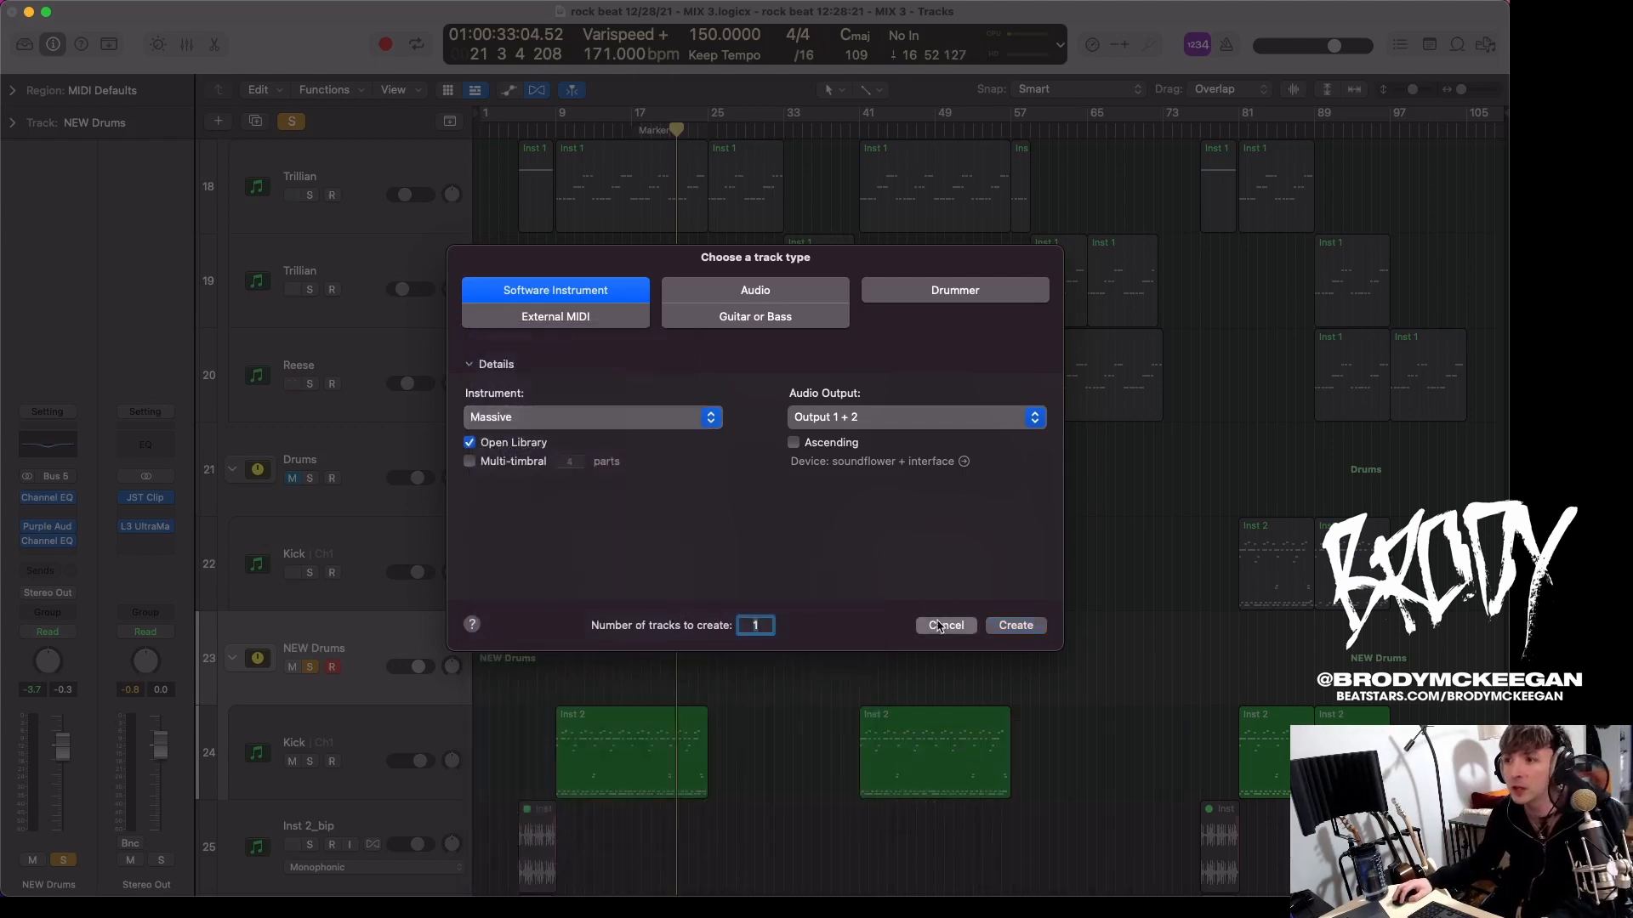
click(948, 626)
Step: Set the cycle range from bar 9 to bar 25 and show the mixer during playback
scroll(387, 733, down, 2)
key(x)
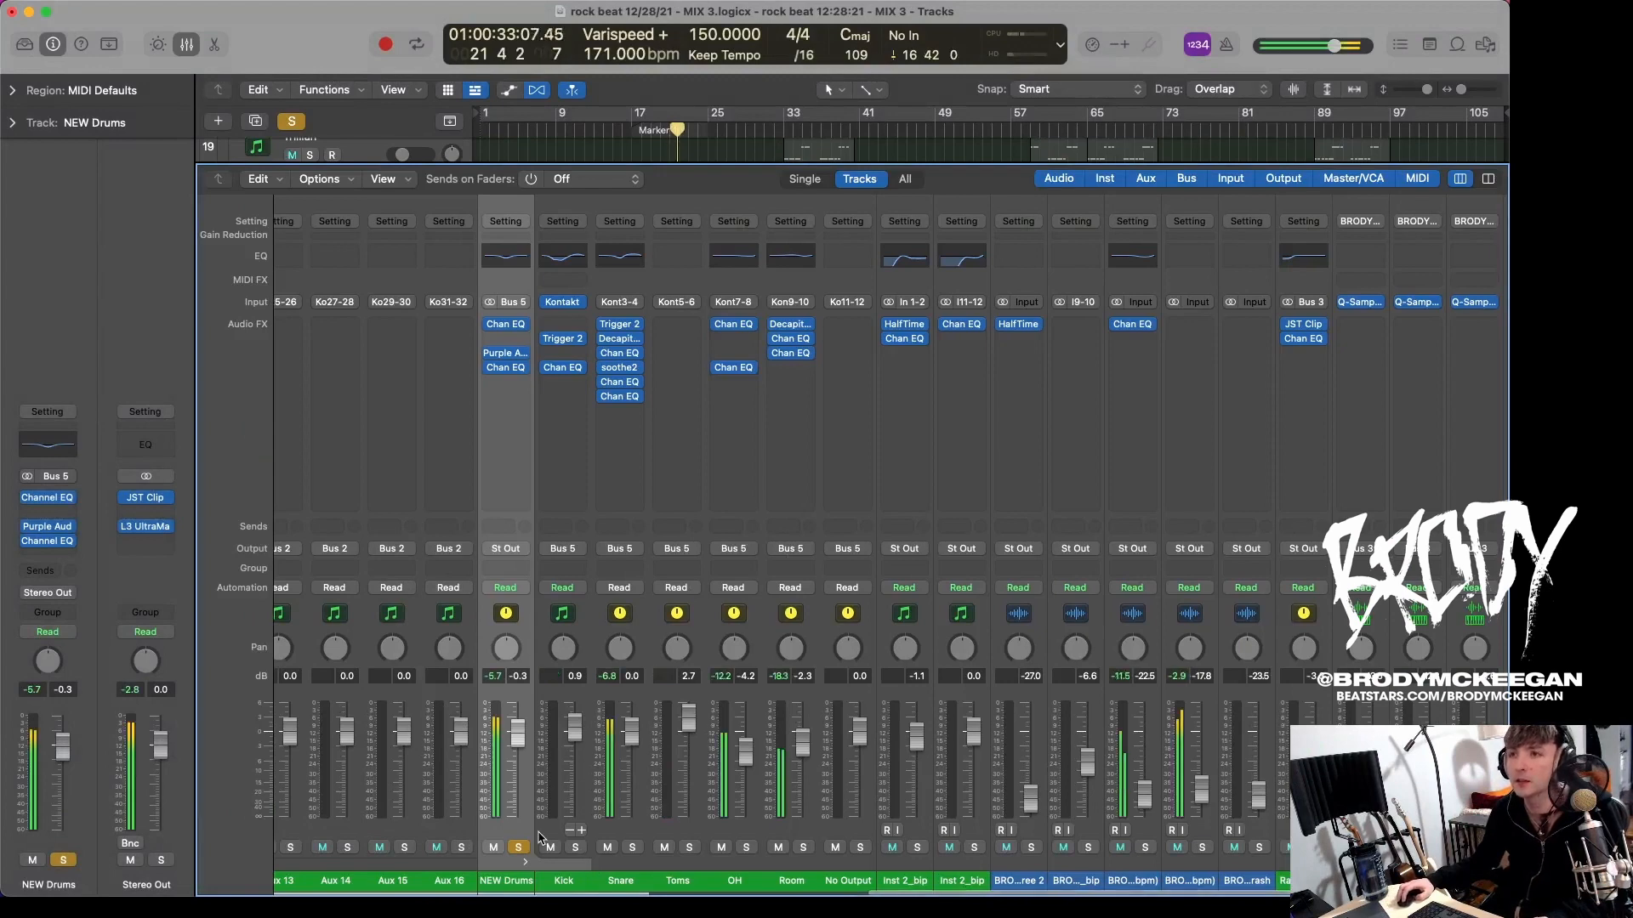
key(x)
drag(482, 116, 699, 118)
drag(558, 117, 691, 134)
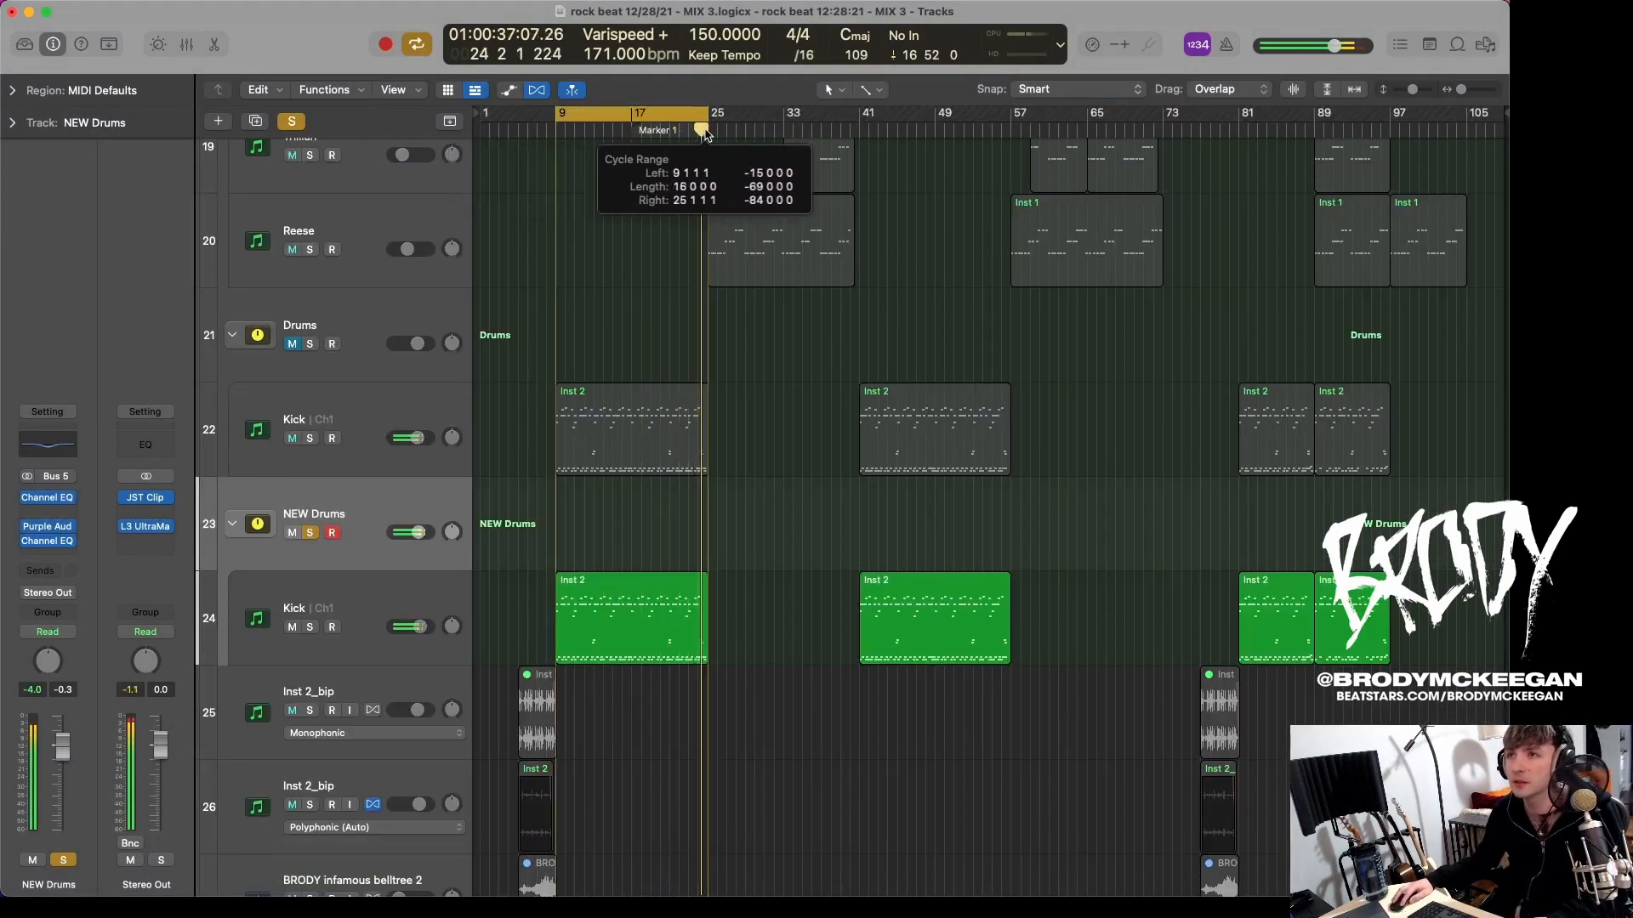
key(x)
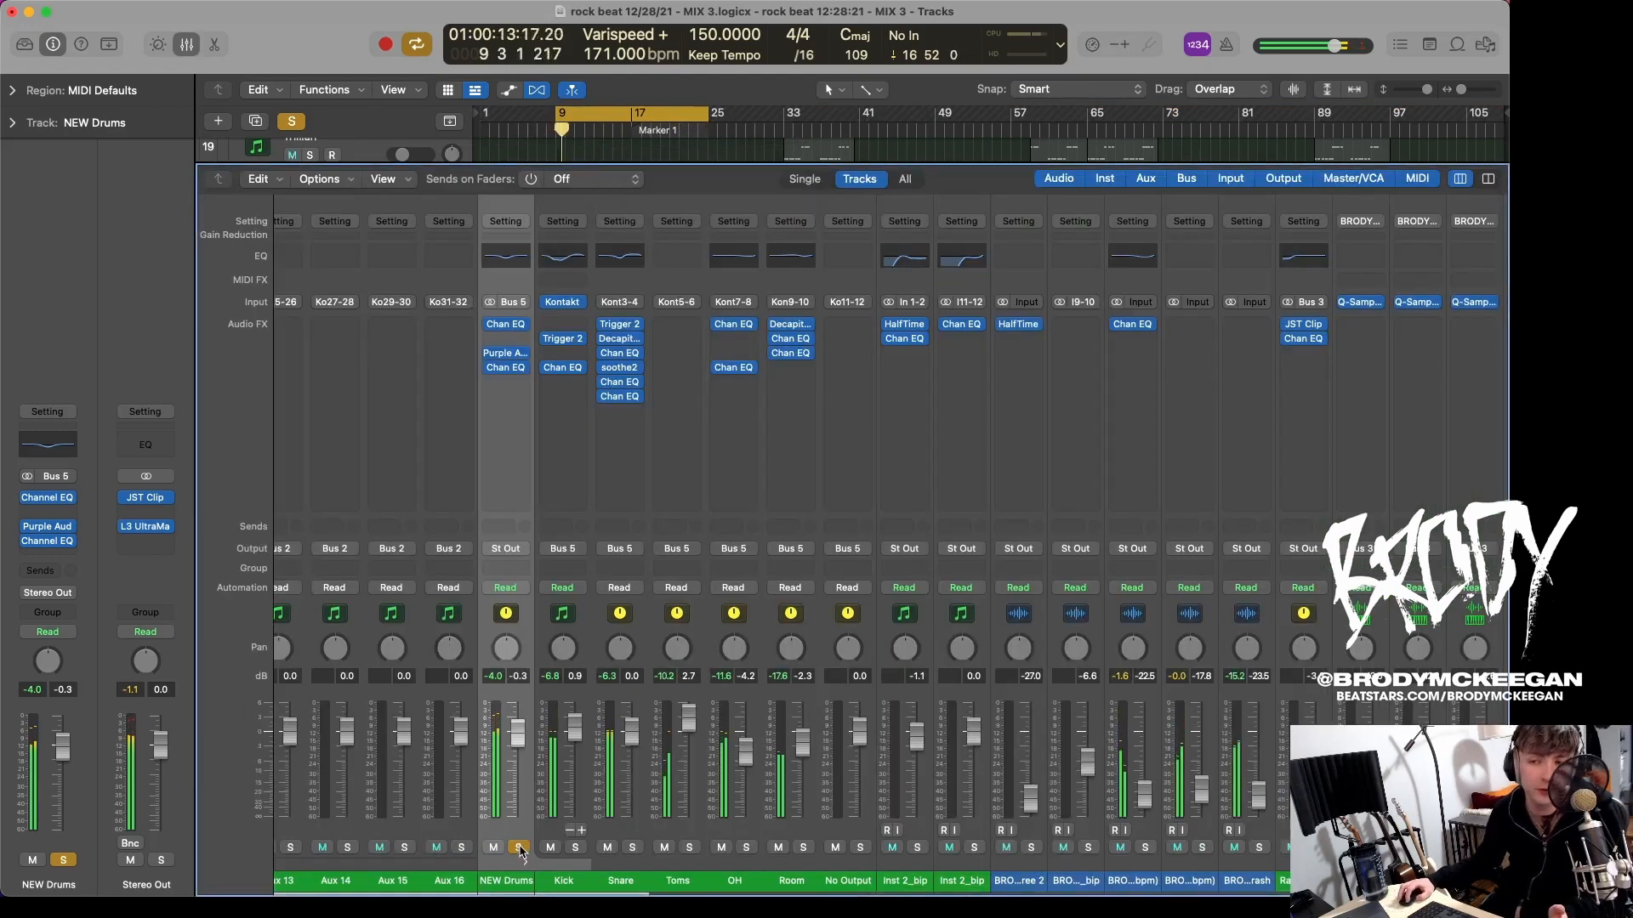
Step: Audition the NEW Drums outputs in solo: Kick, Snare, and Toms, OH and Room together, then clear the solos
click(519, 848)
click(574, 848)
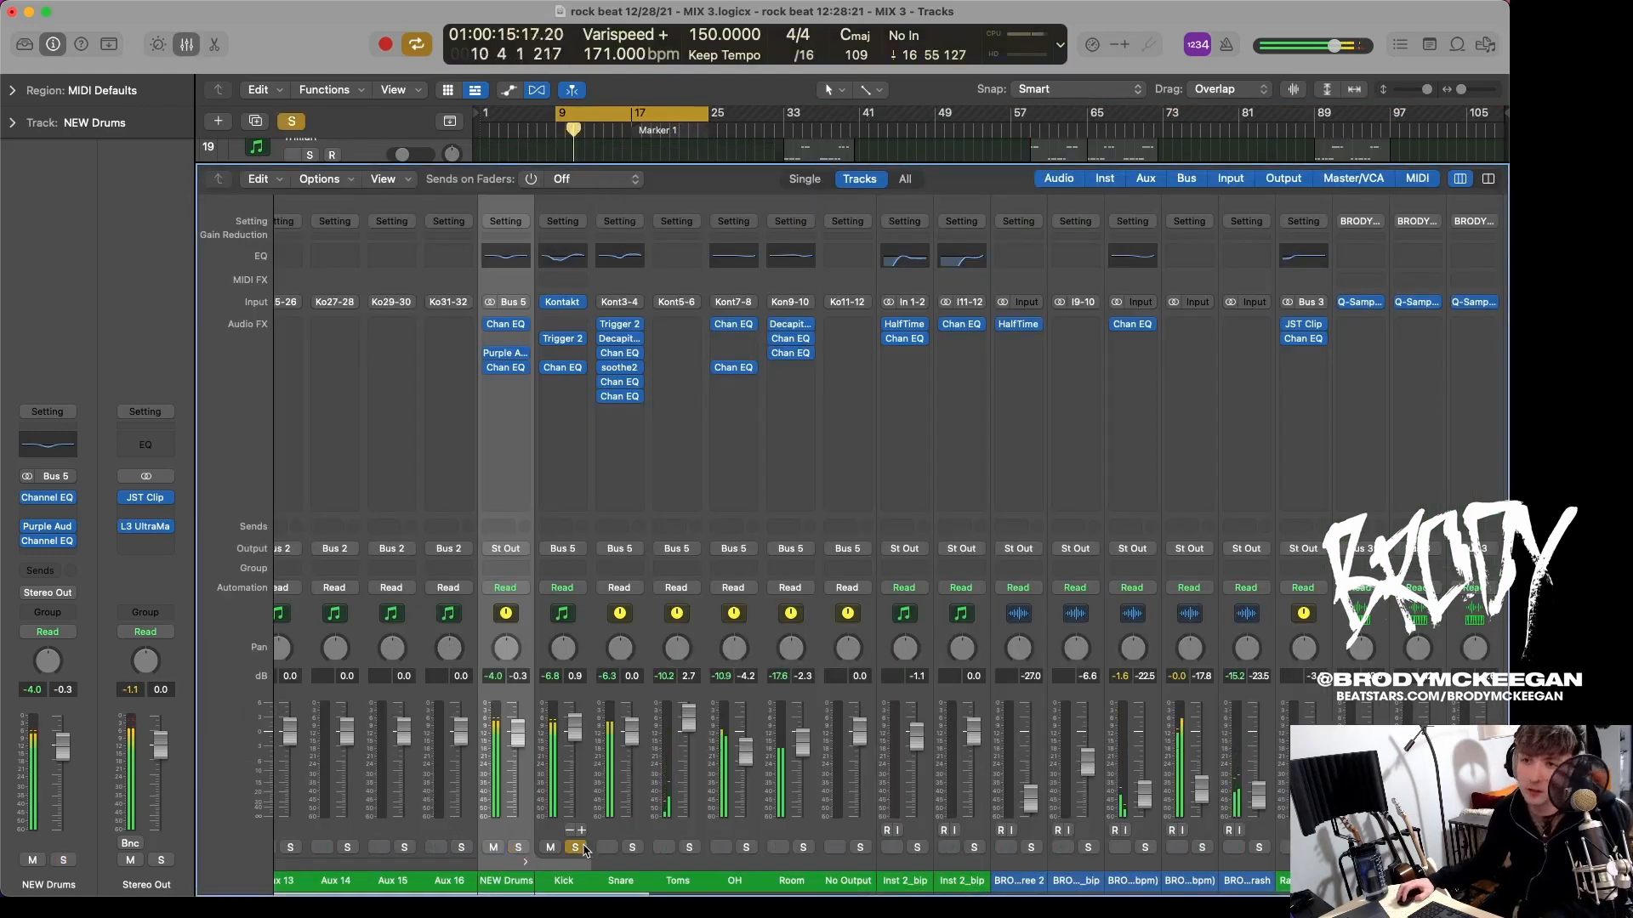
click(575, 847)
click(632, 848)
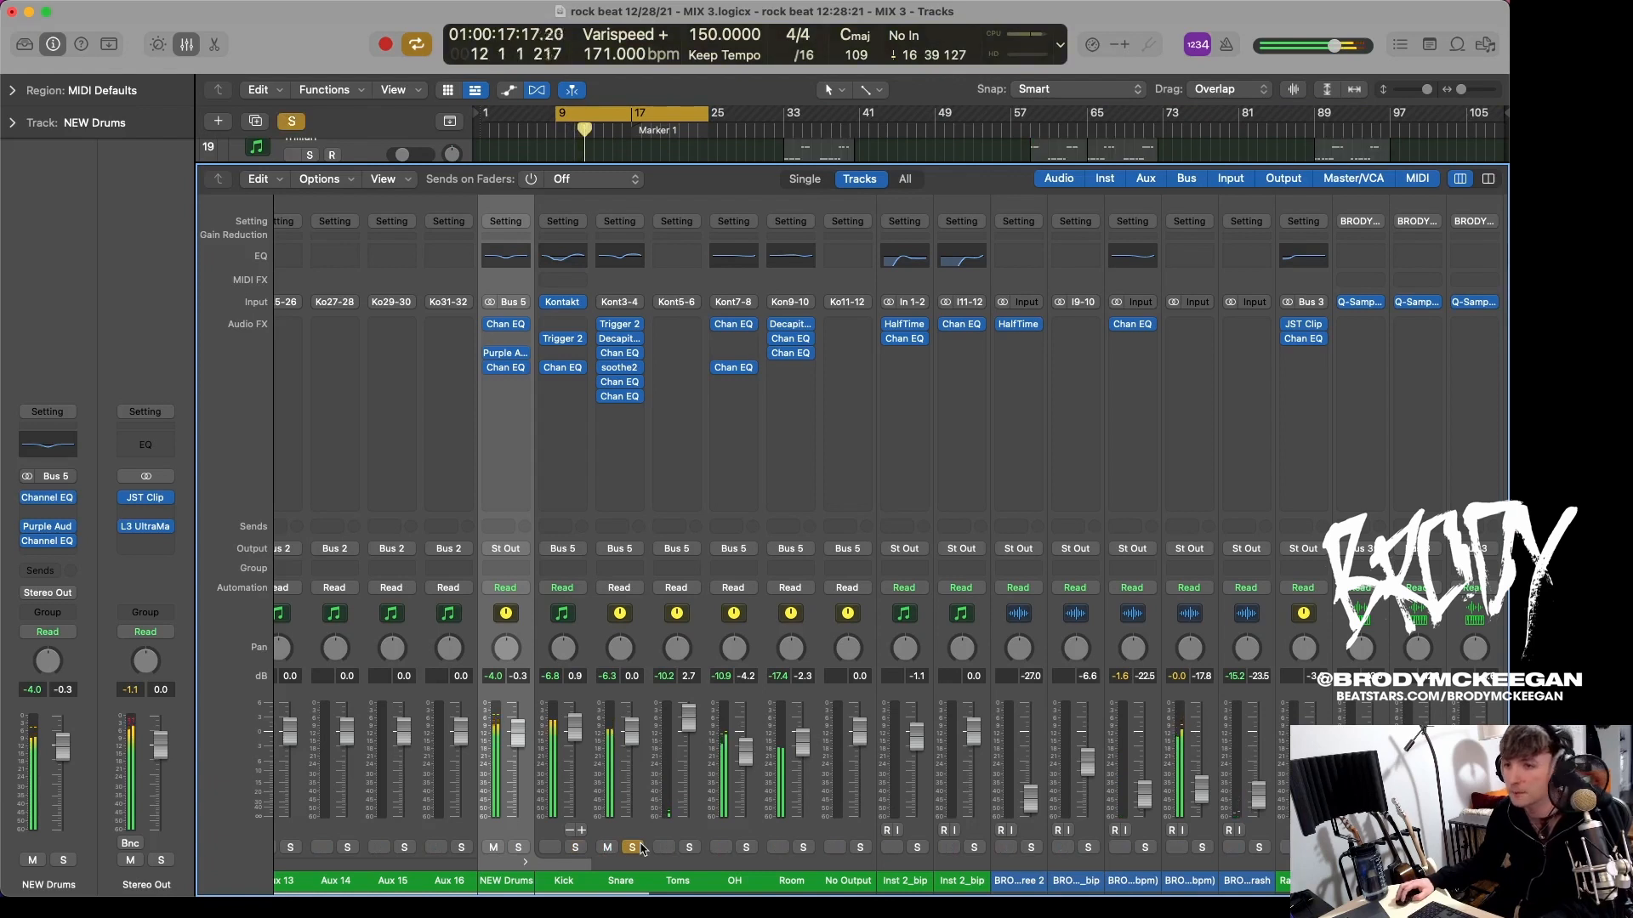
click(632, 848)
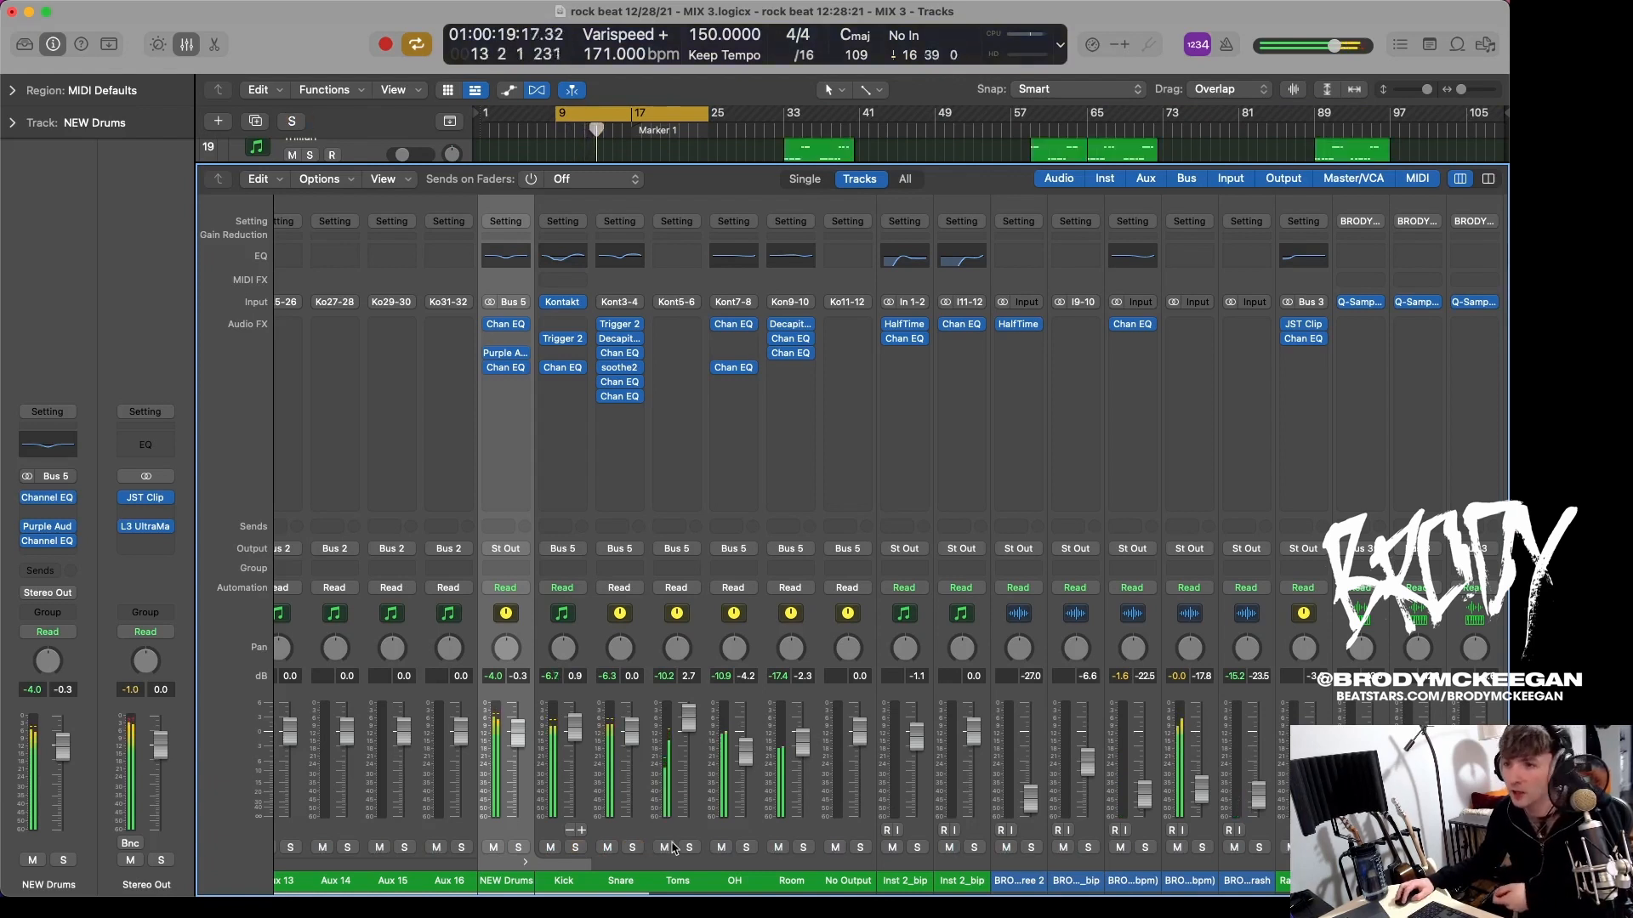
click(689, 848)
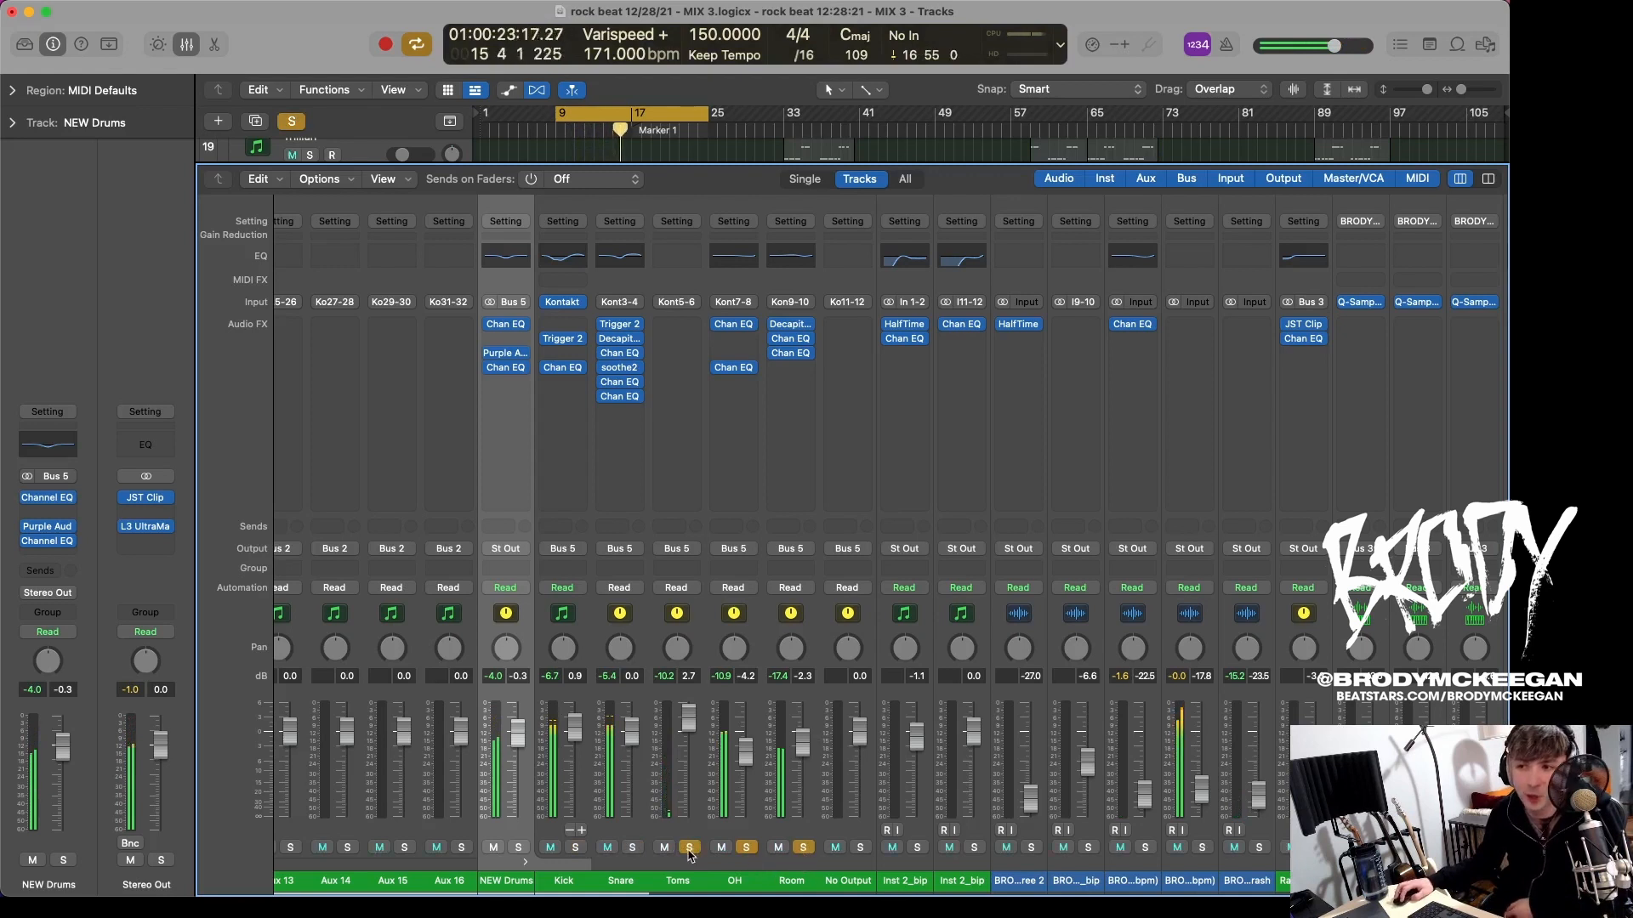
click(803, 848)
click(519, 848)
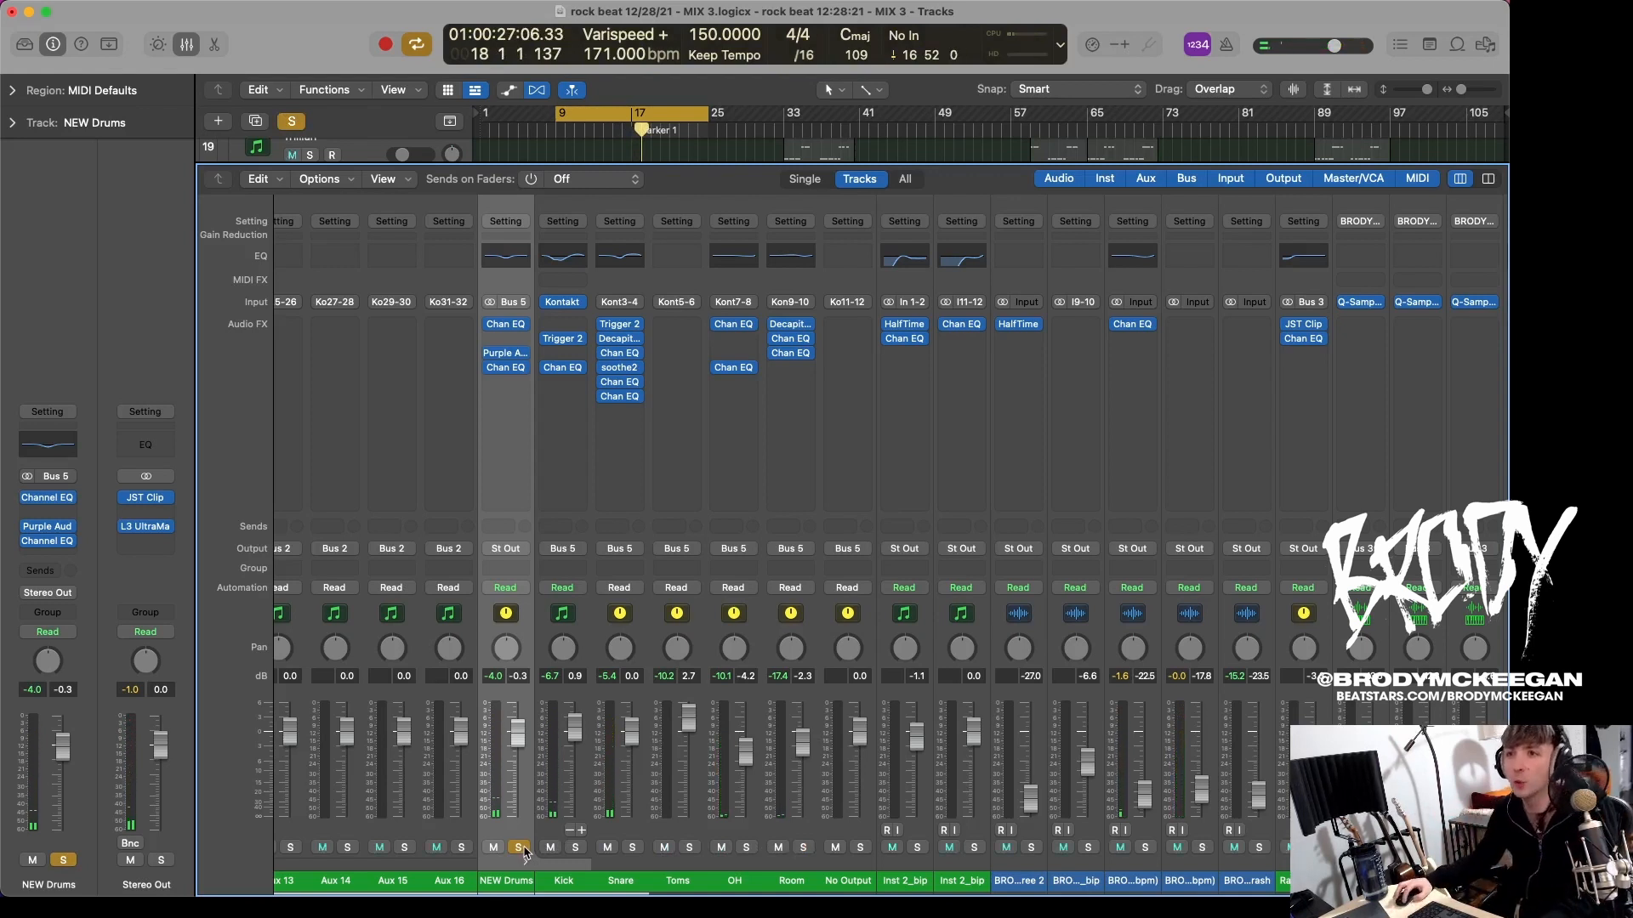
click(520, 847)
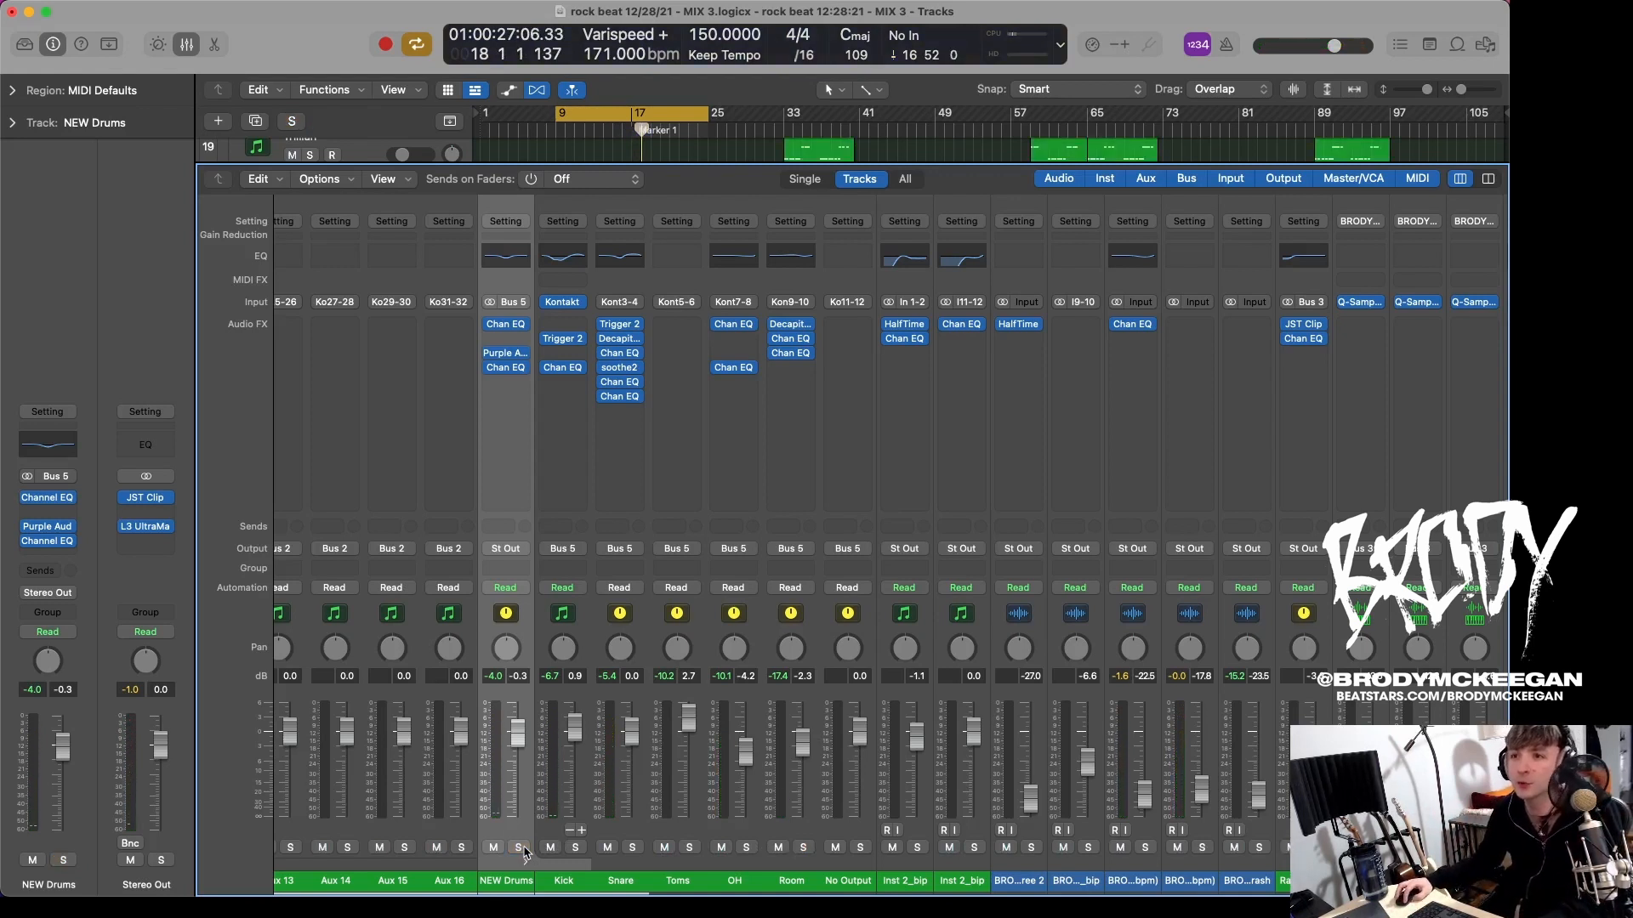
Step: Solo the Room channel, play it, and compare its Decapitator bypassed and active
click(804, 847)
key(space)
click(792, 326)
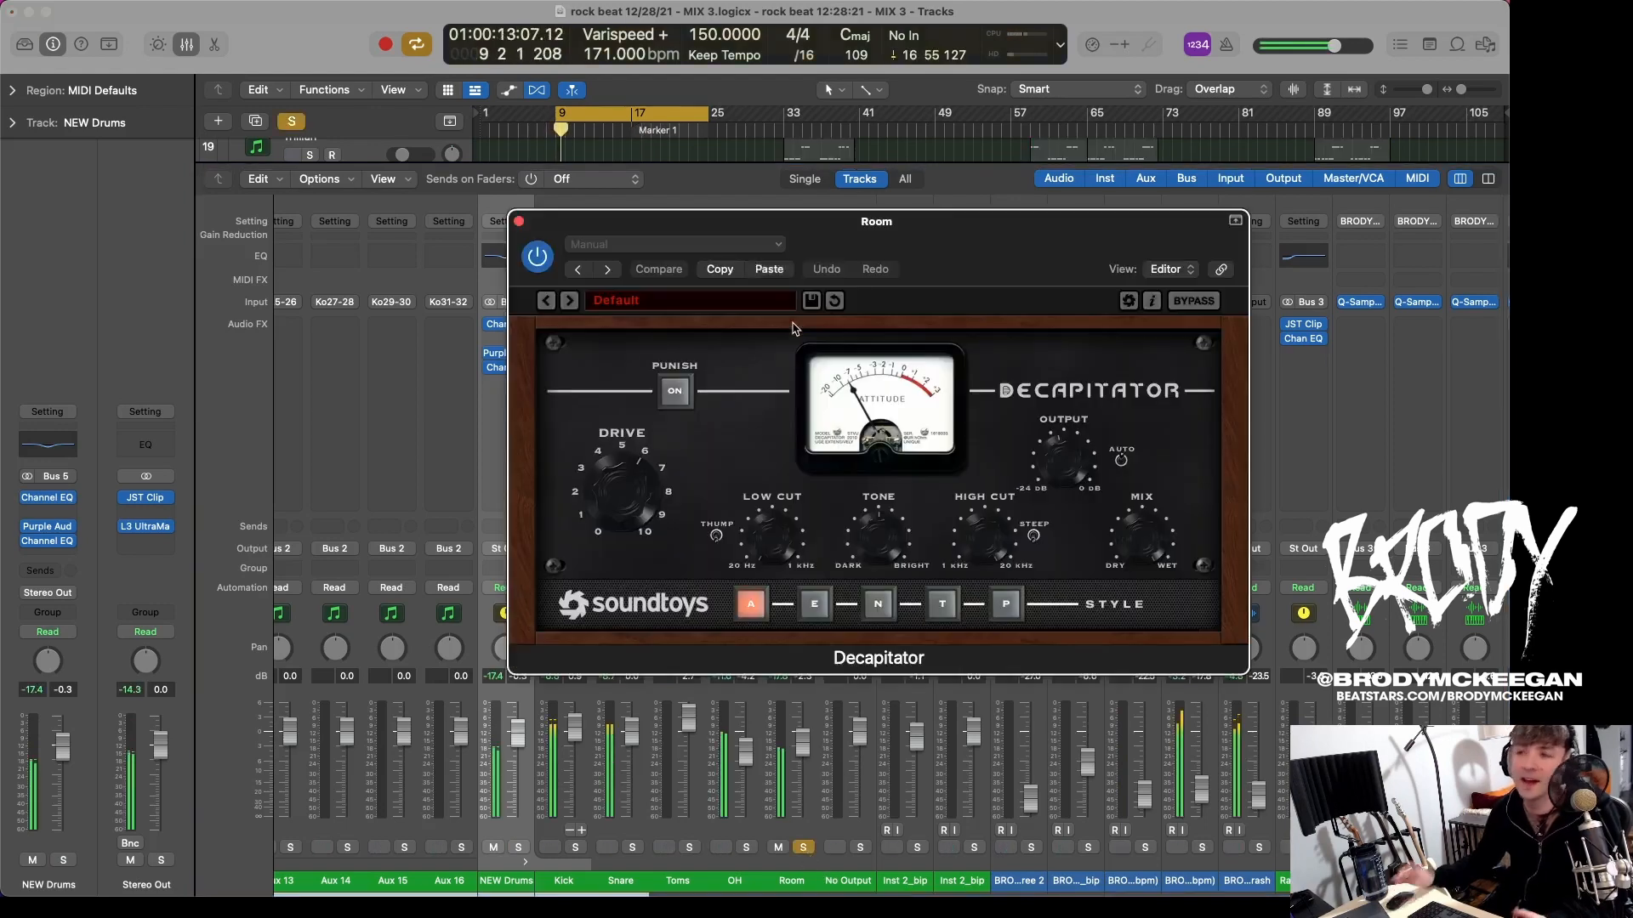
click(529, 255)
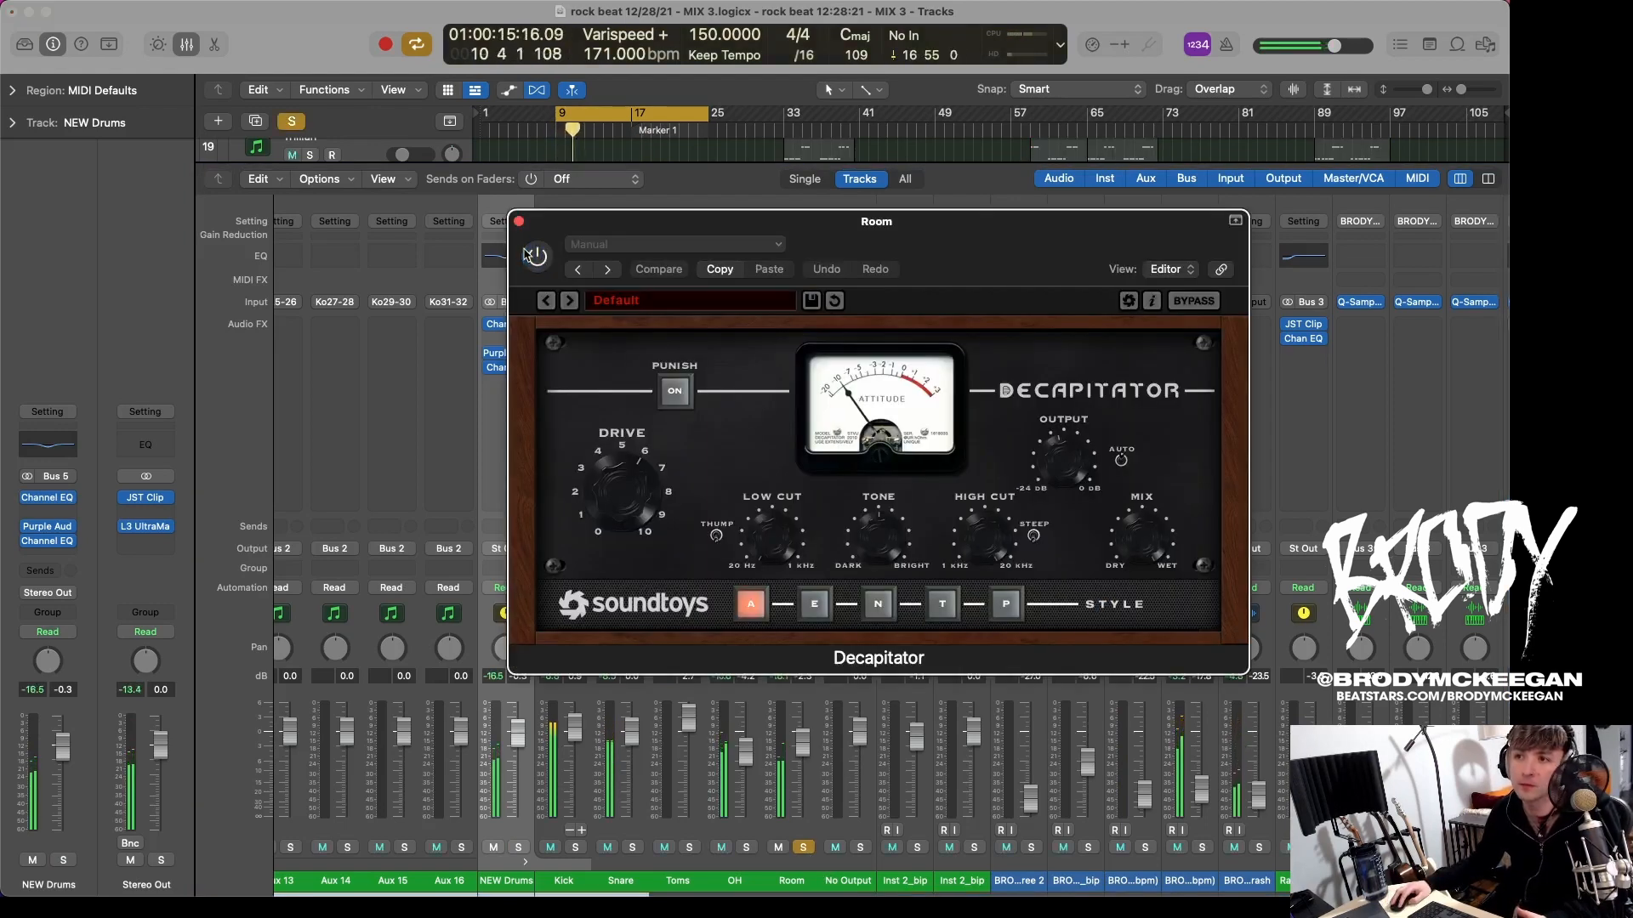
click(528, 254)
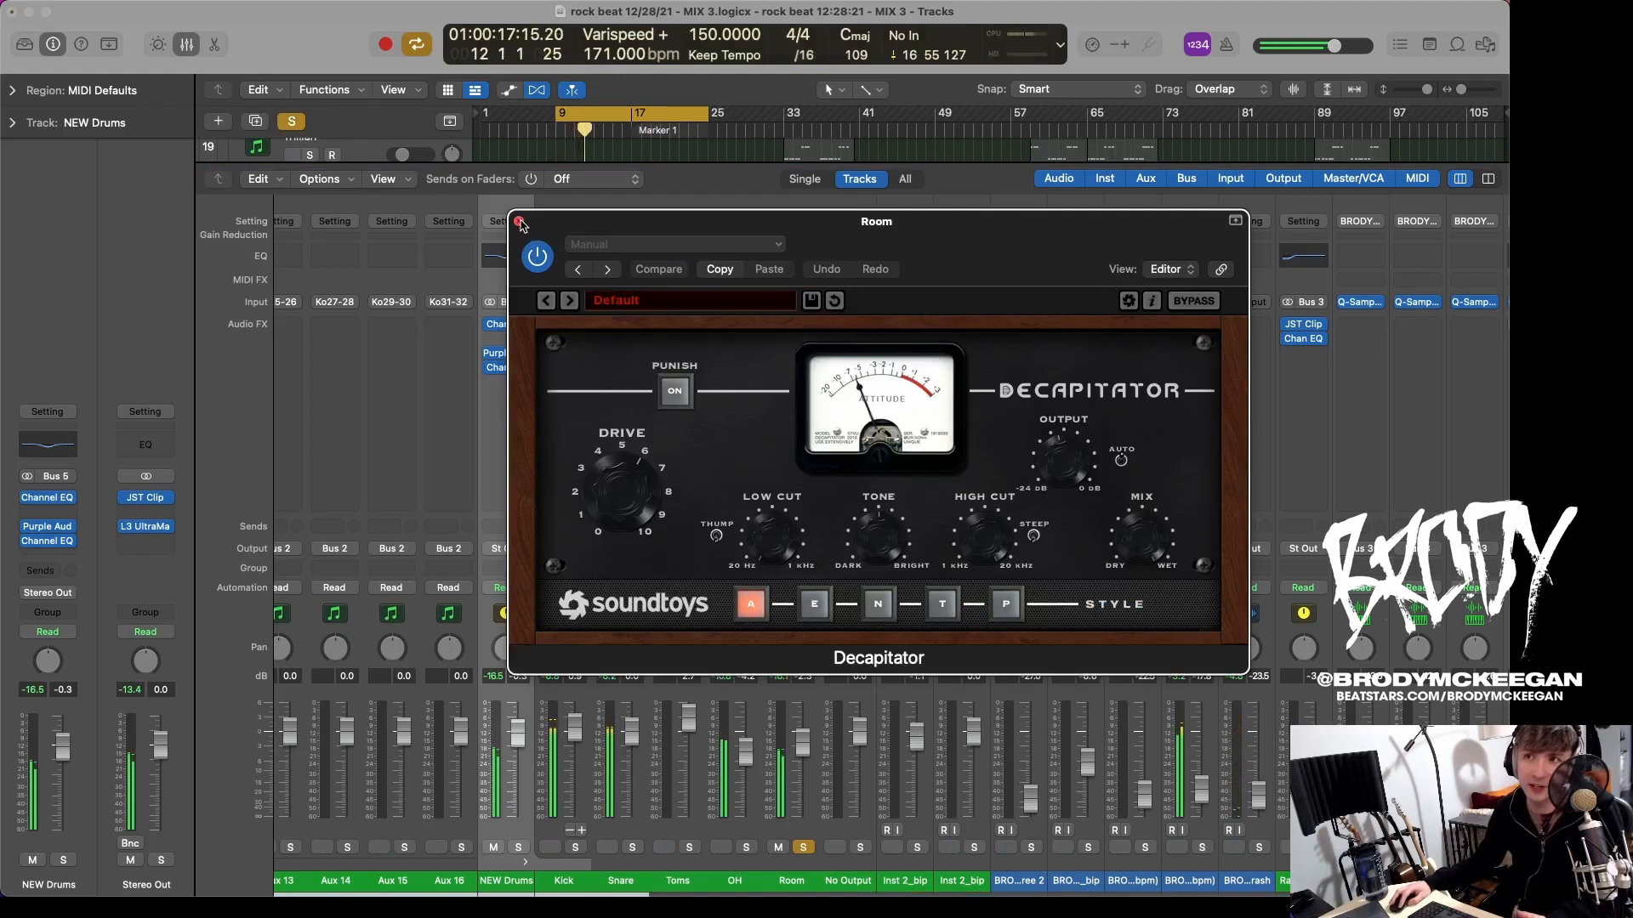
click(519, 222)
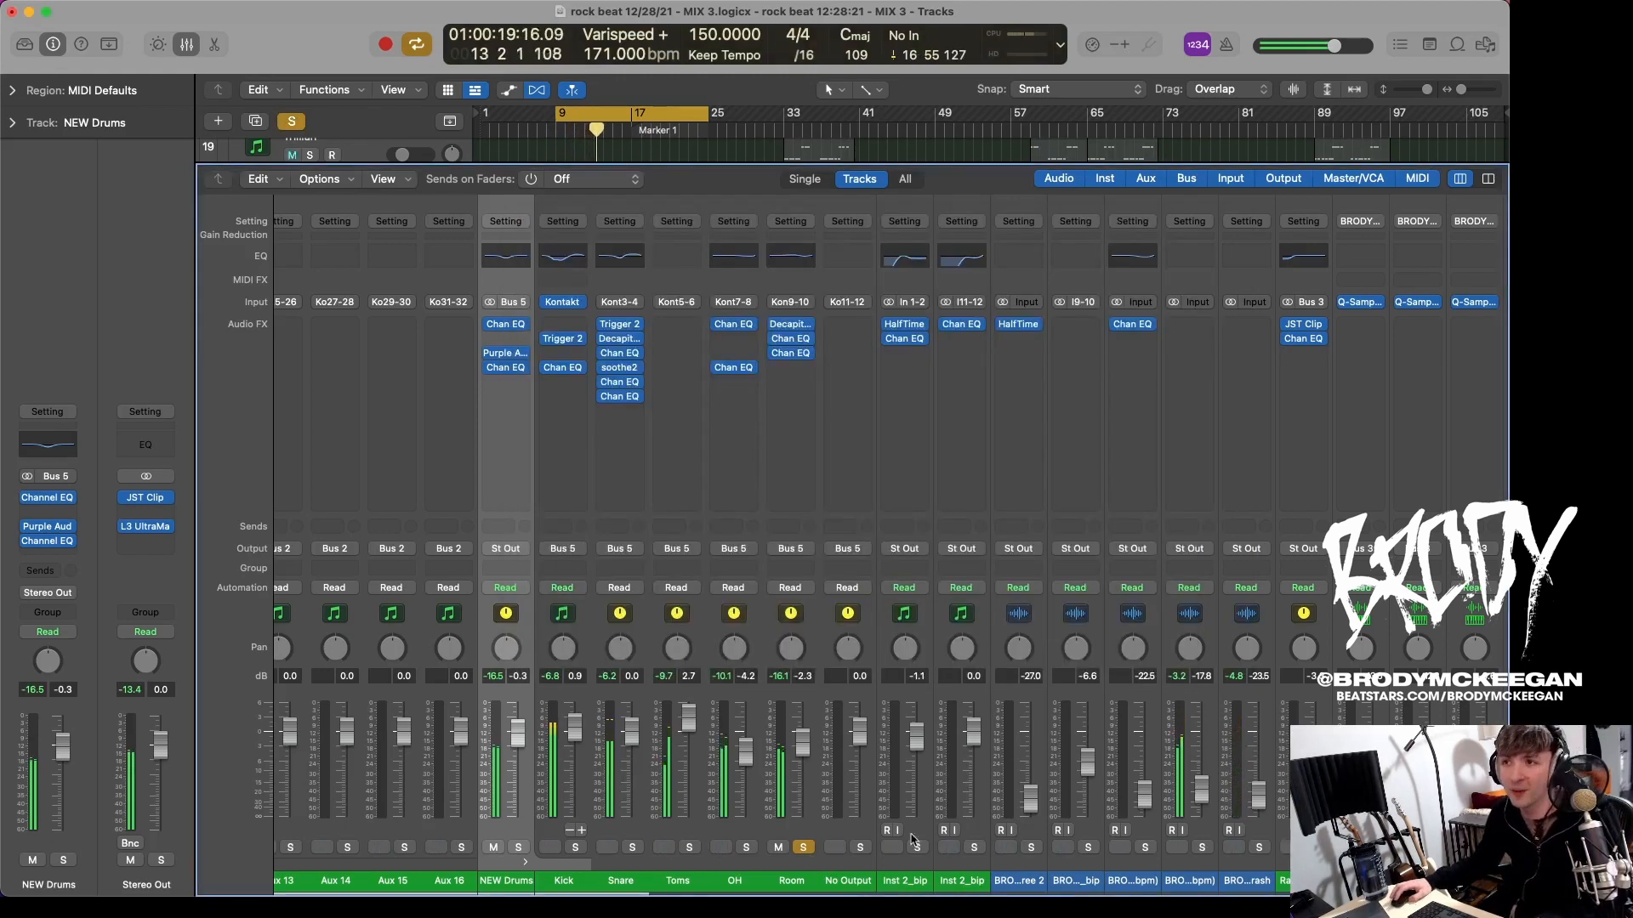
Step: Clear the Room solo and audition the OH channel in solo
click(803, 849)
click(747, 848)
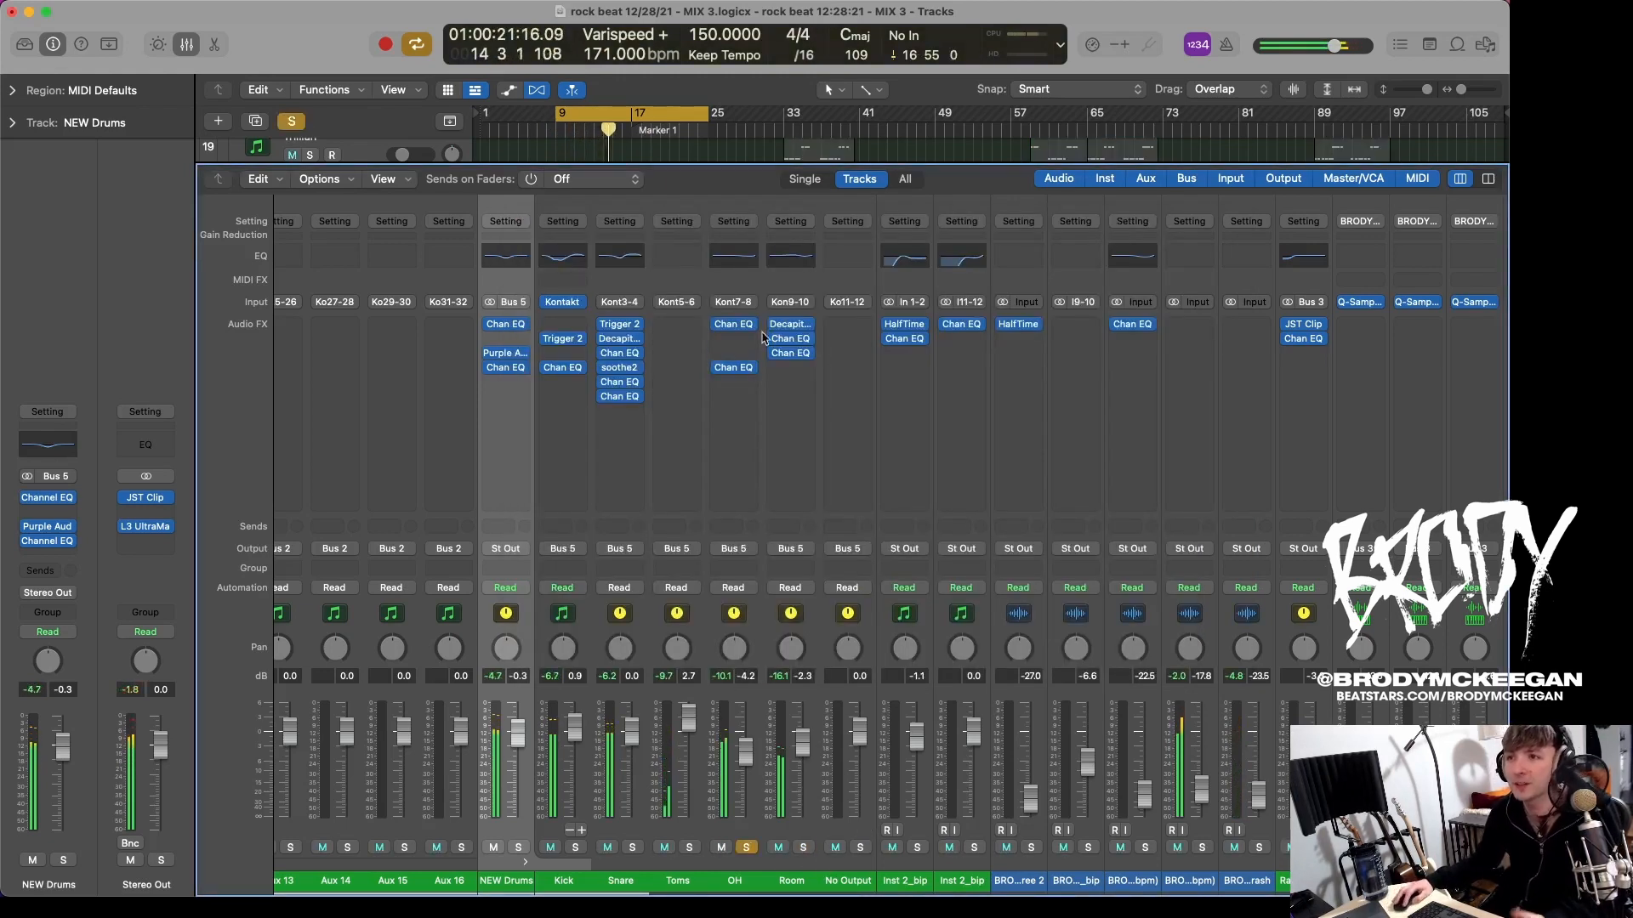
click(745, 848)
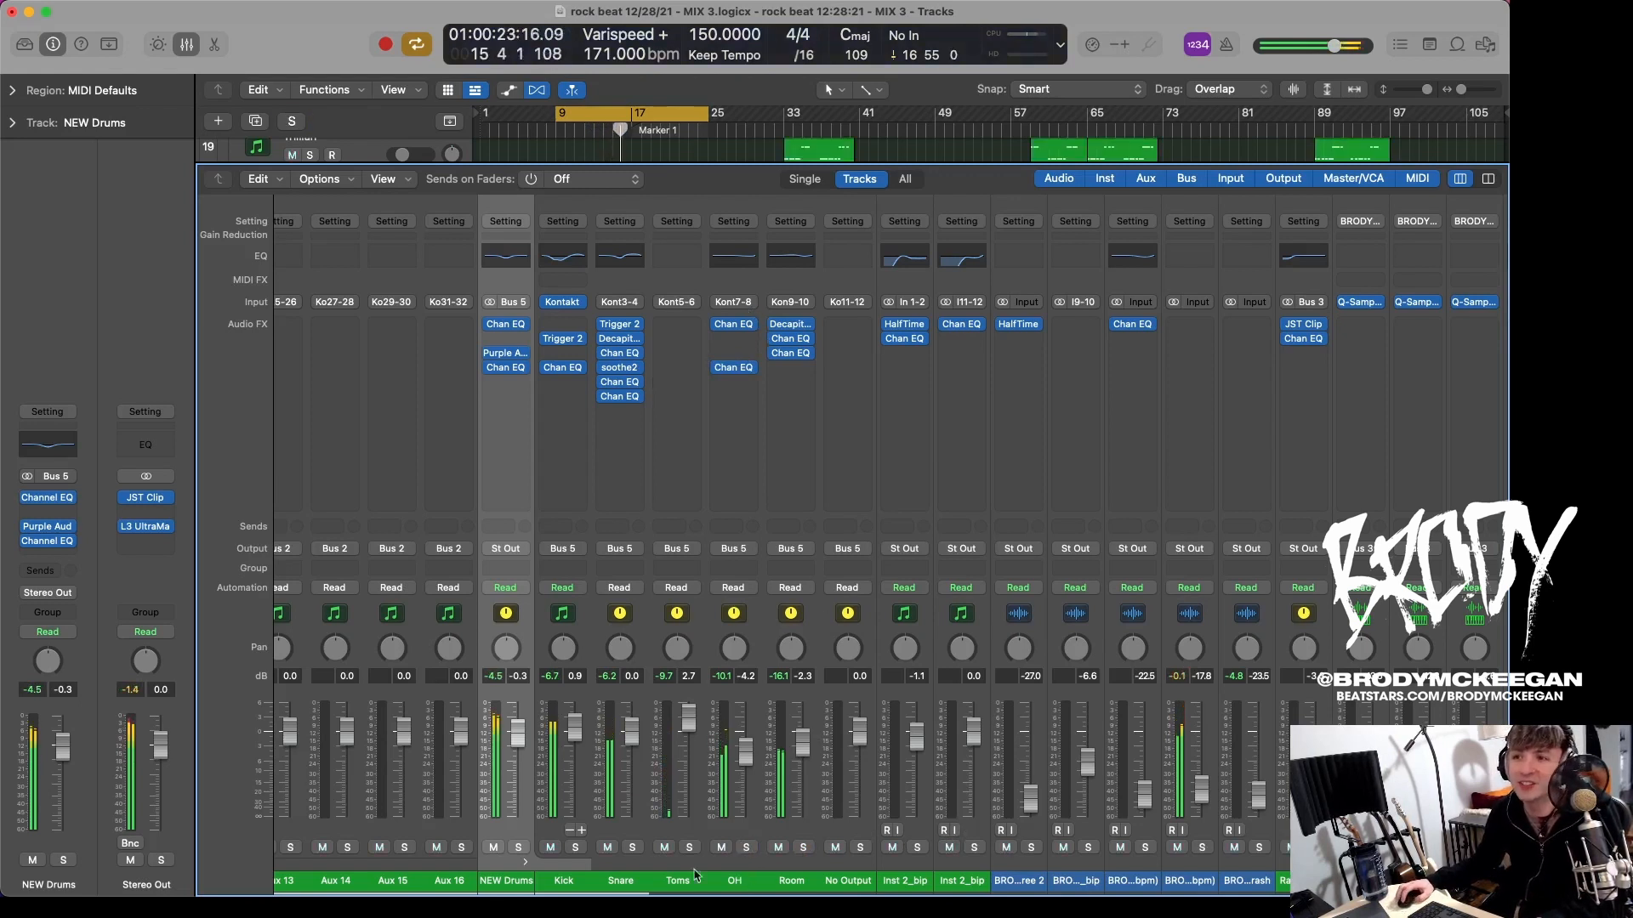
Step: Solo the Snare channel, restart playback, and bypass every plug-in after Trigger 2 on it
click(633, 848)
key(space)
key(space)
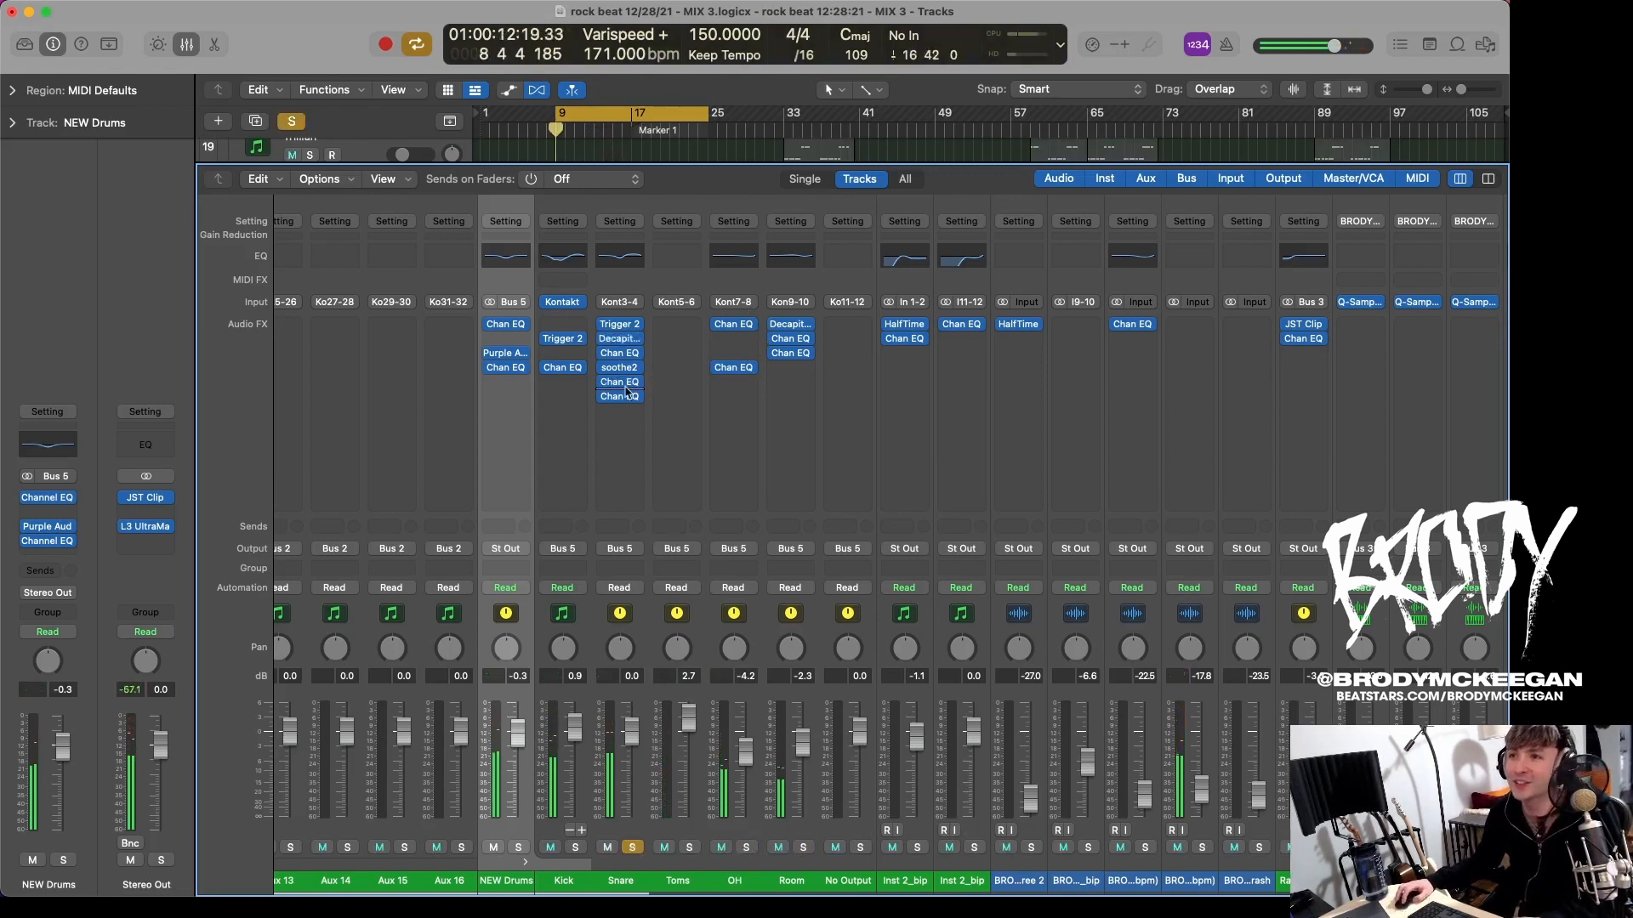
drag(605, 338, 607, 398)
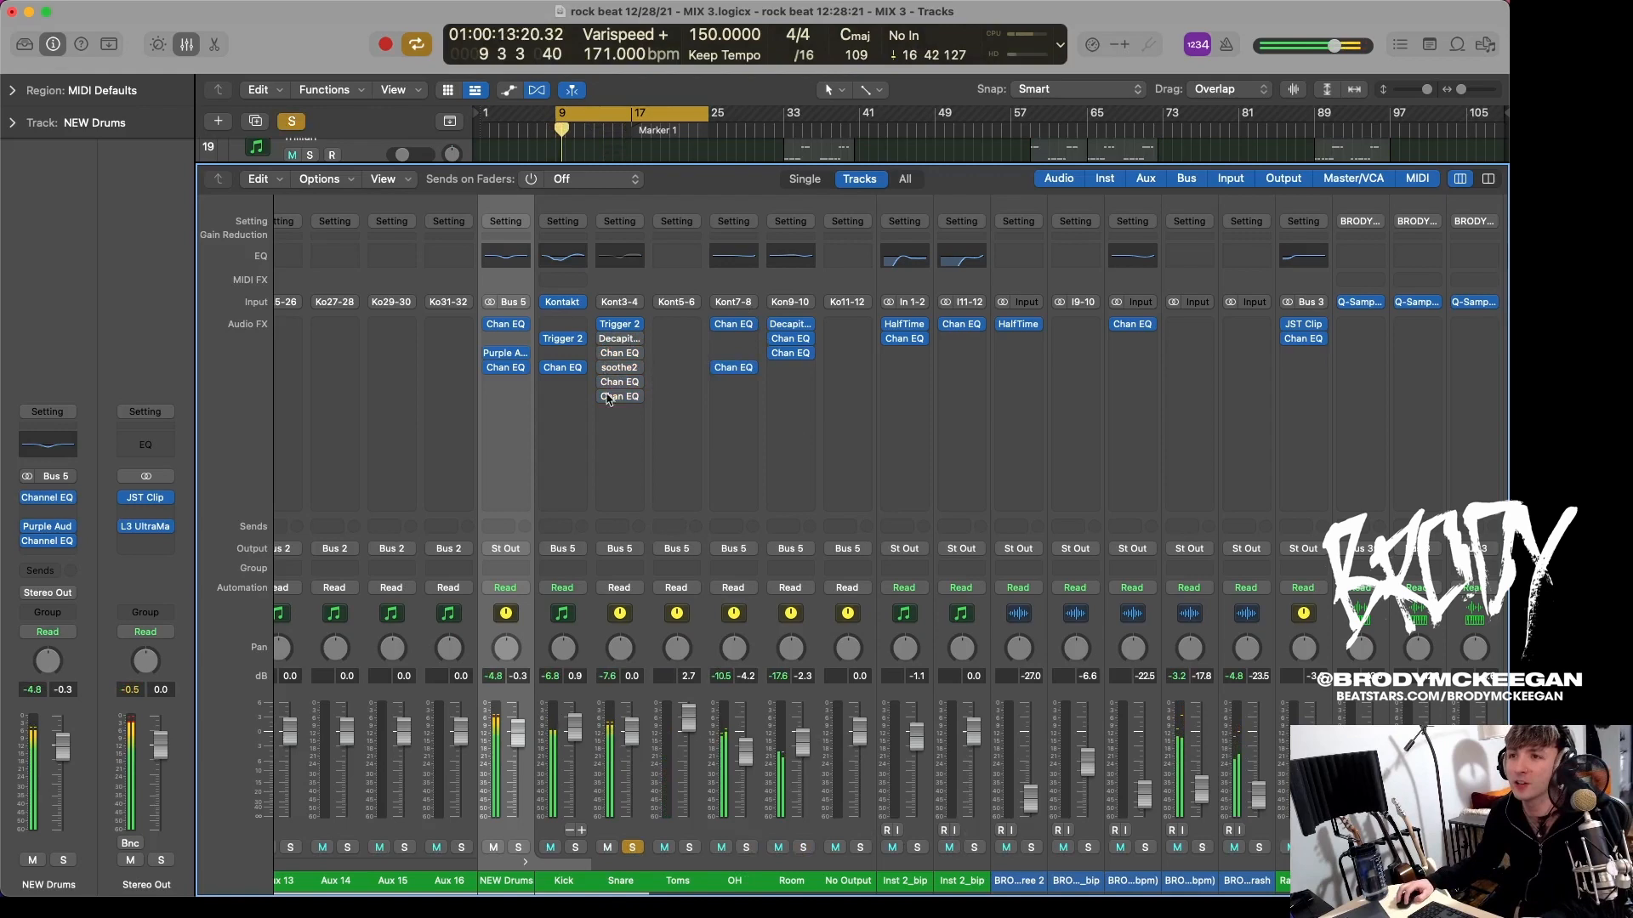
Step: Open Trigger 2 on the Snare channel and examine its layered snare samples and mix
click(621, 327)
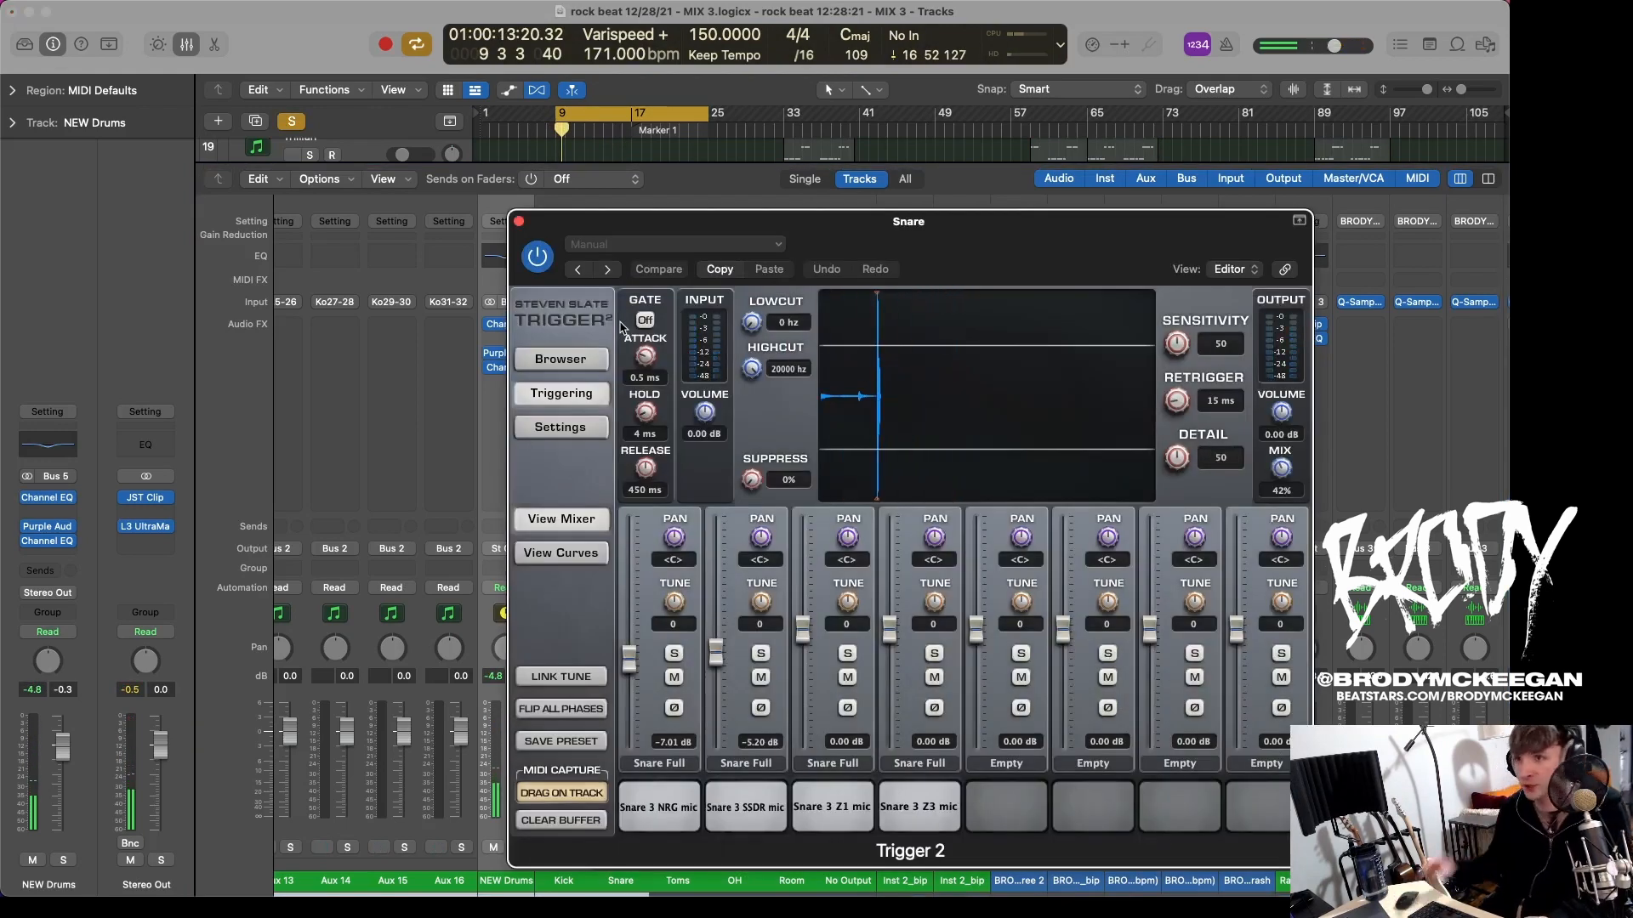
drag(575, 226, 738, 168)
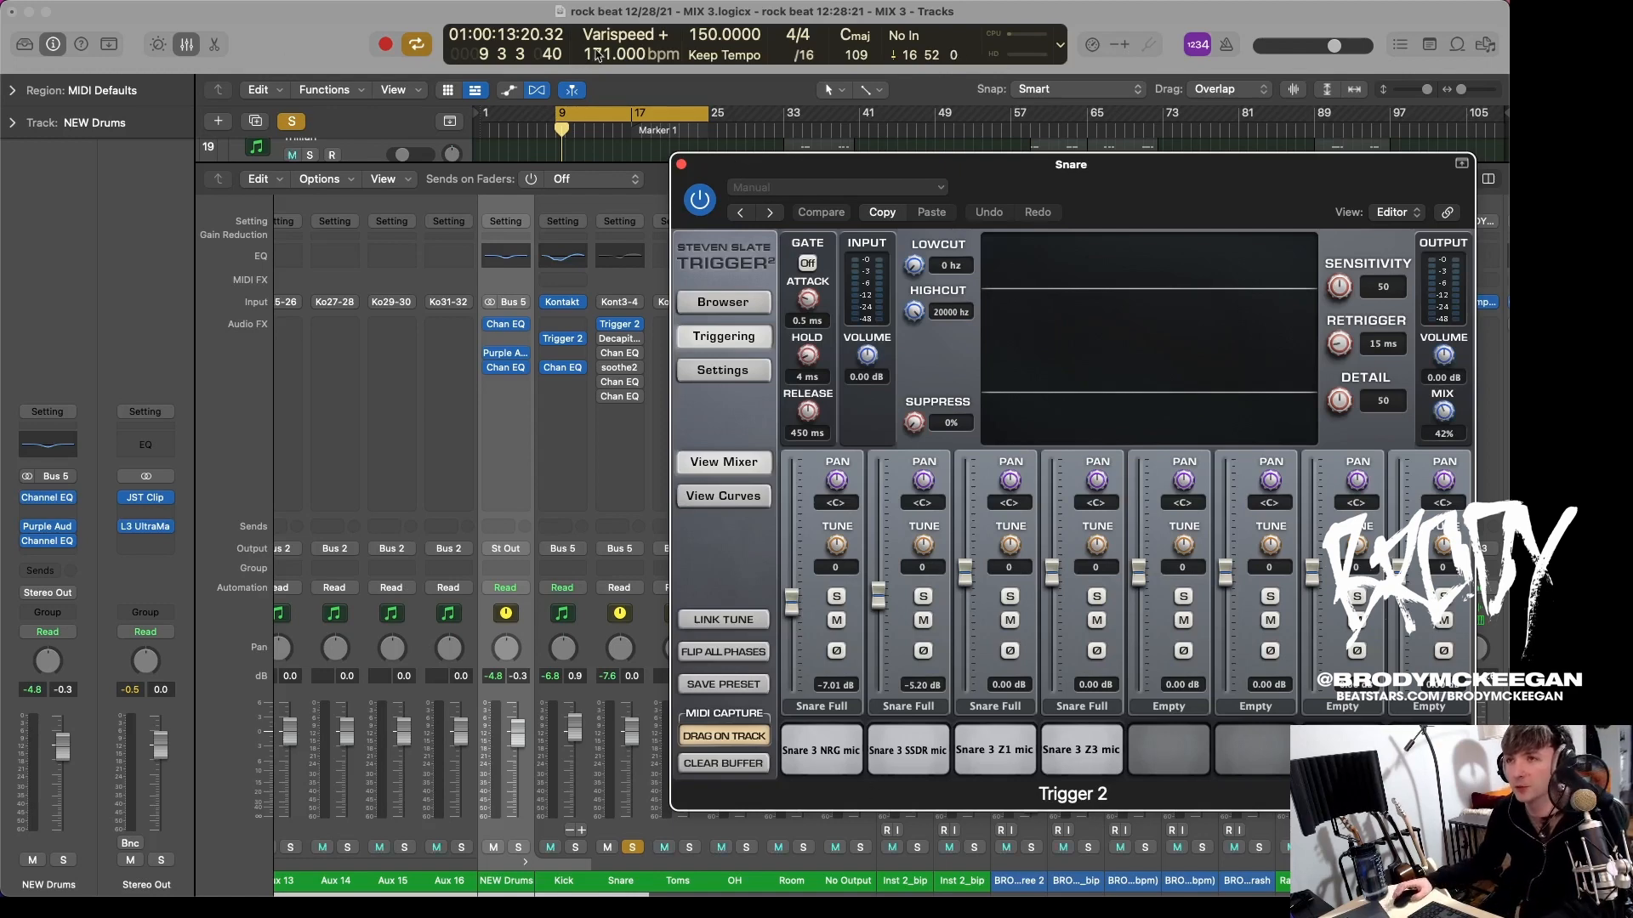
click(681, 164)
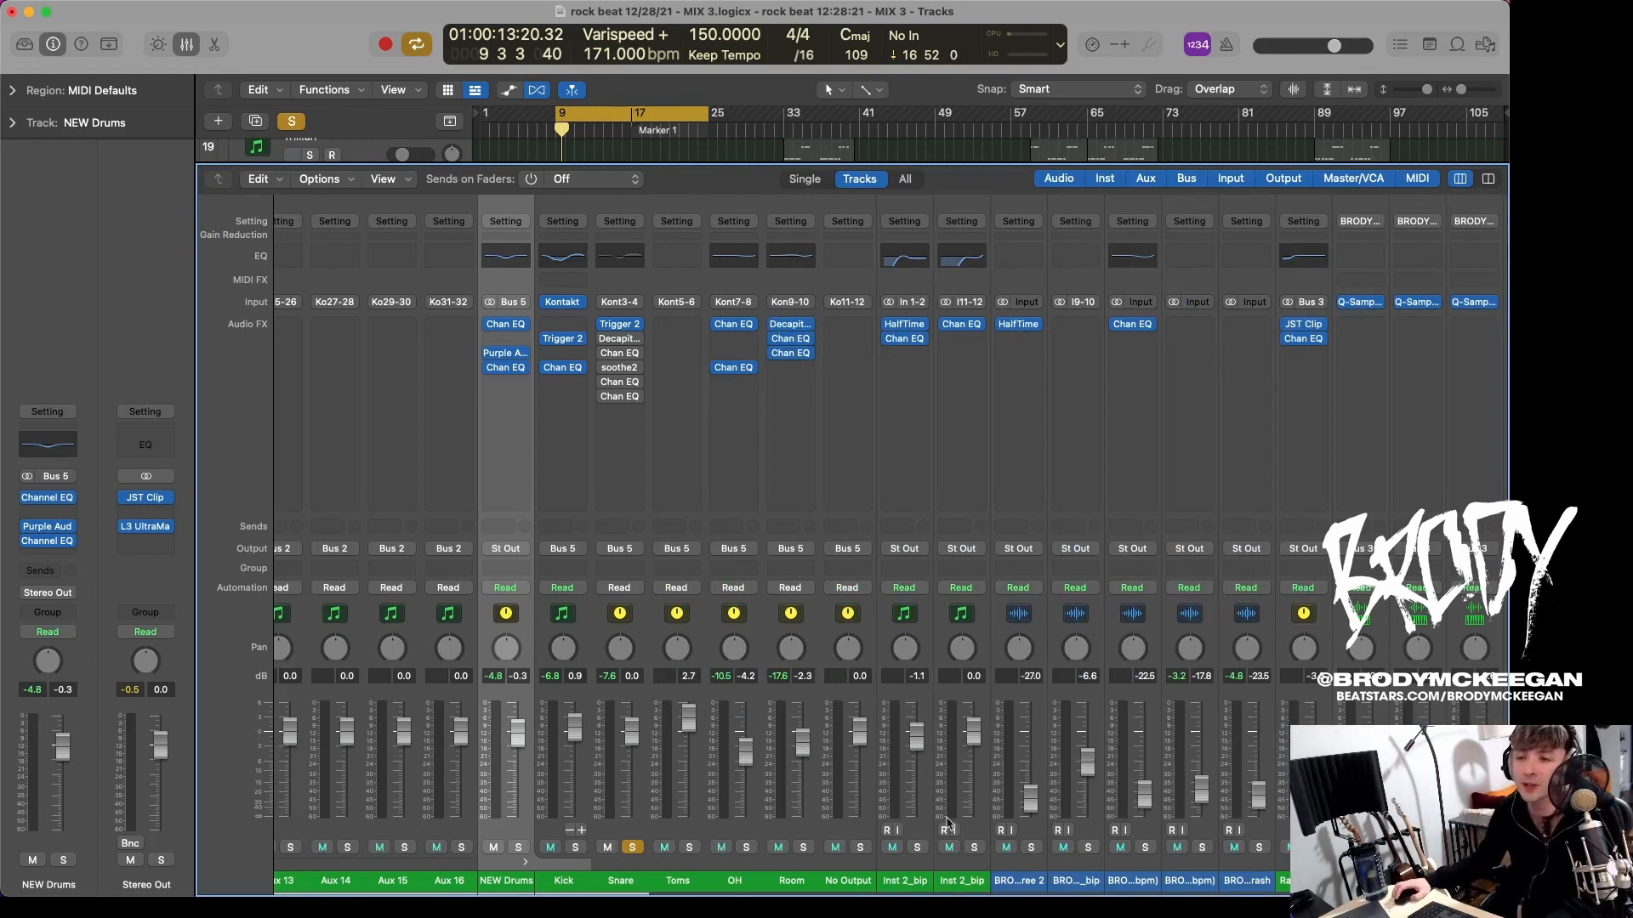
Step: Play the soloed Snare and compare its soothe2 bypassed and active
key(space)
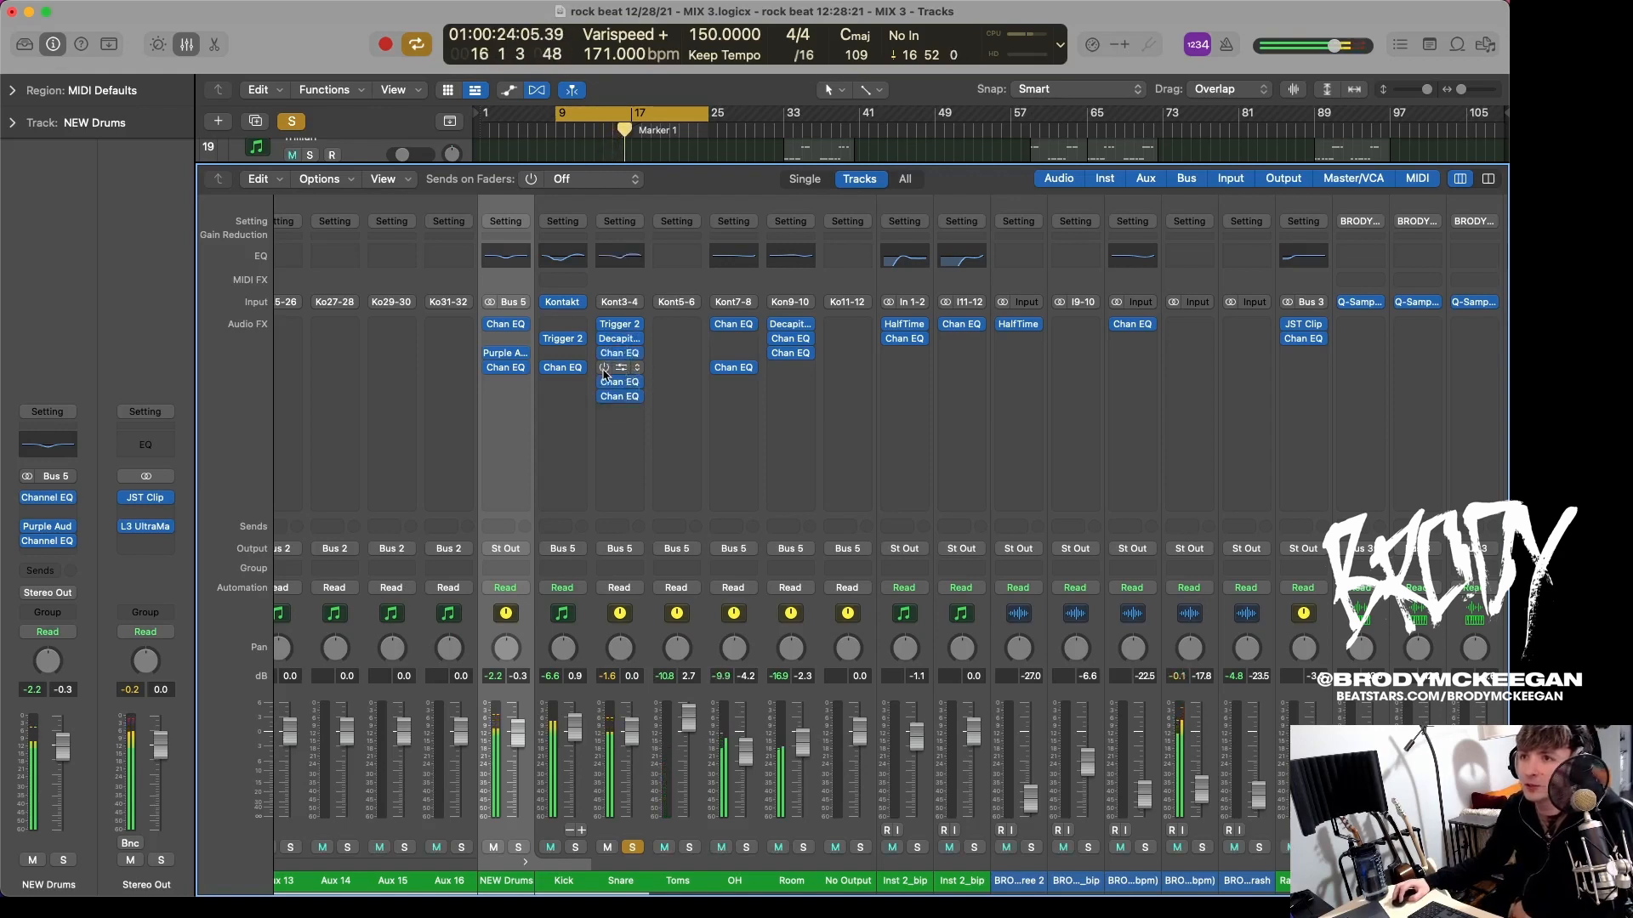
click(604, 372)
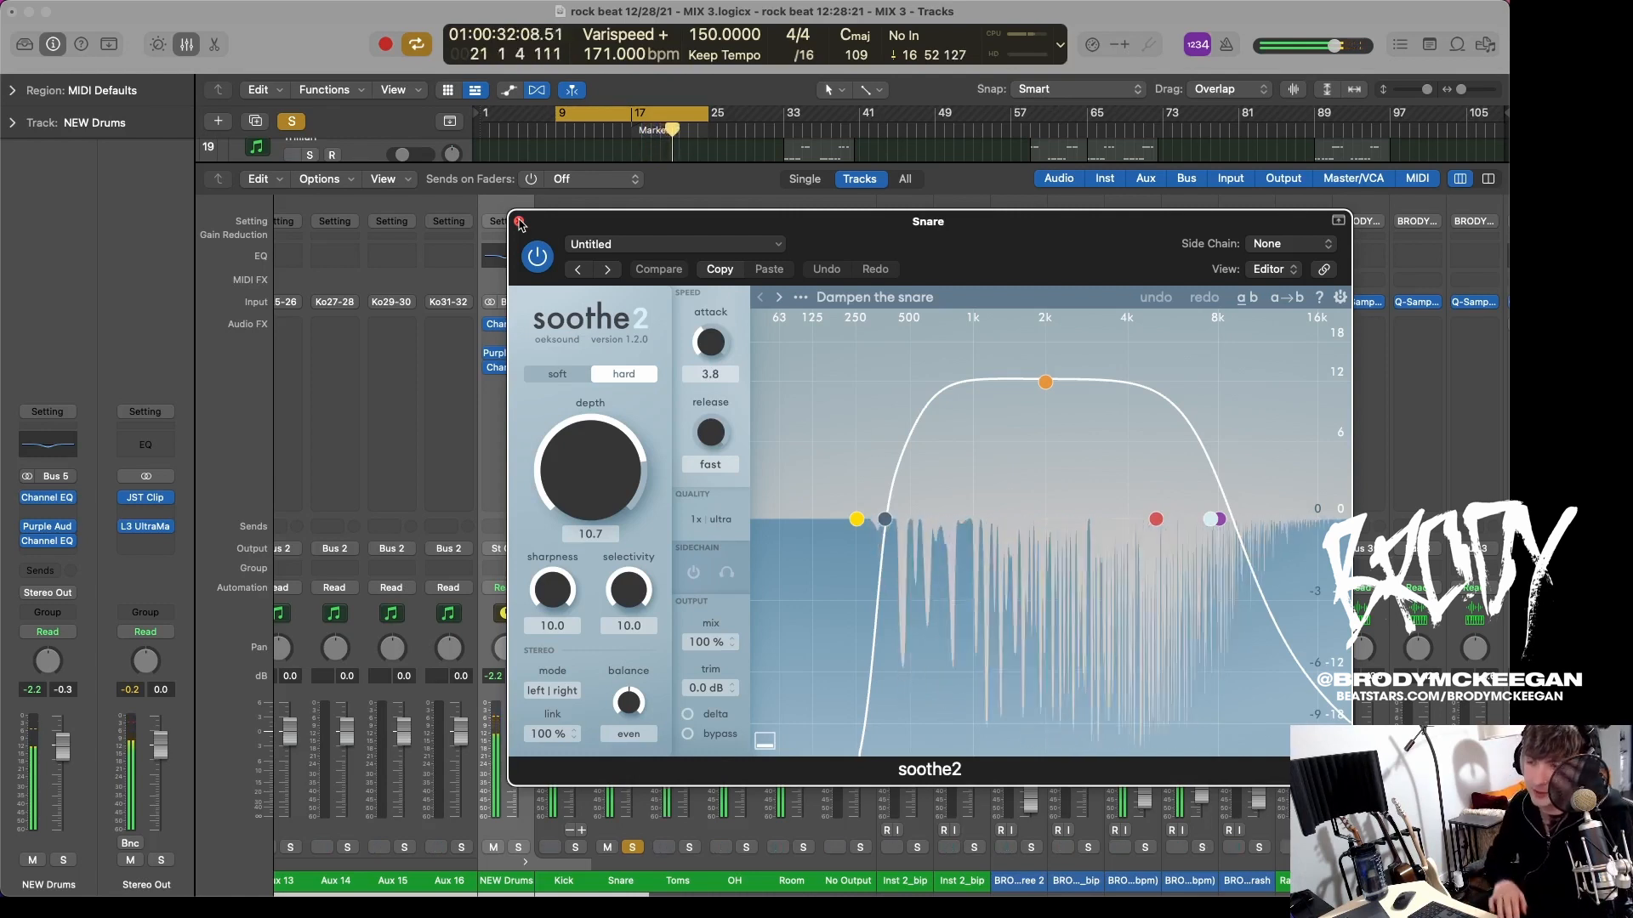
click(537, 259)
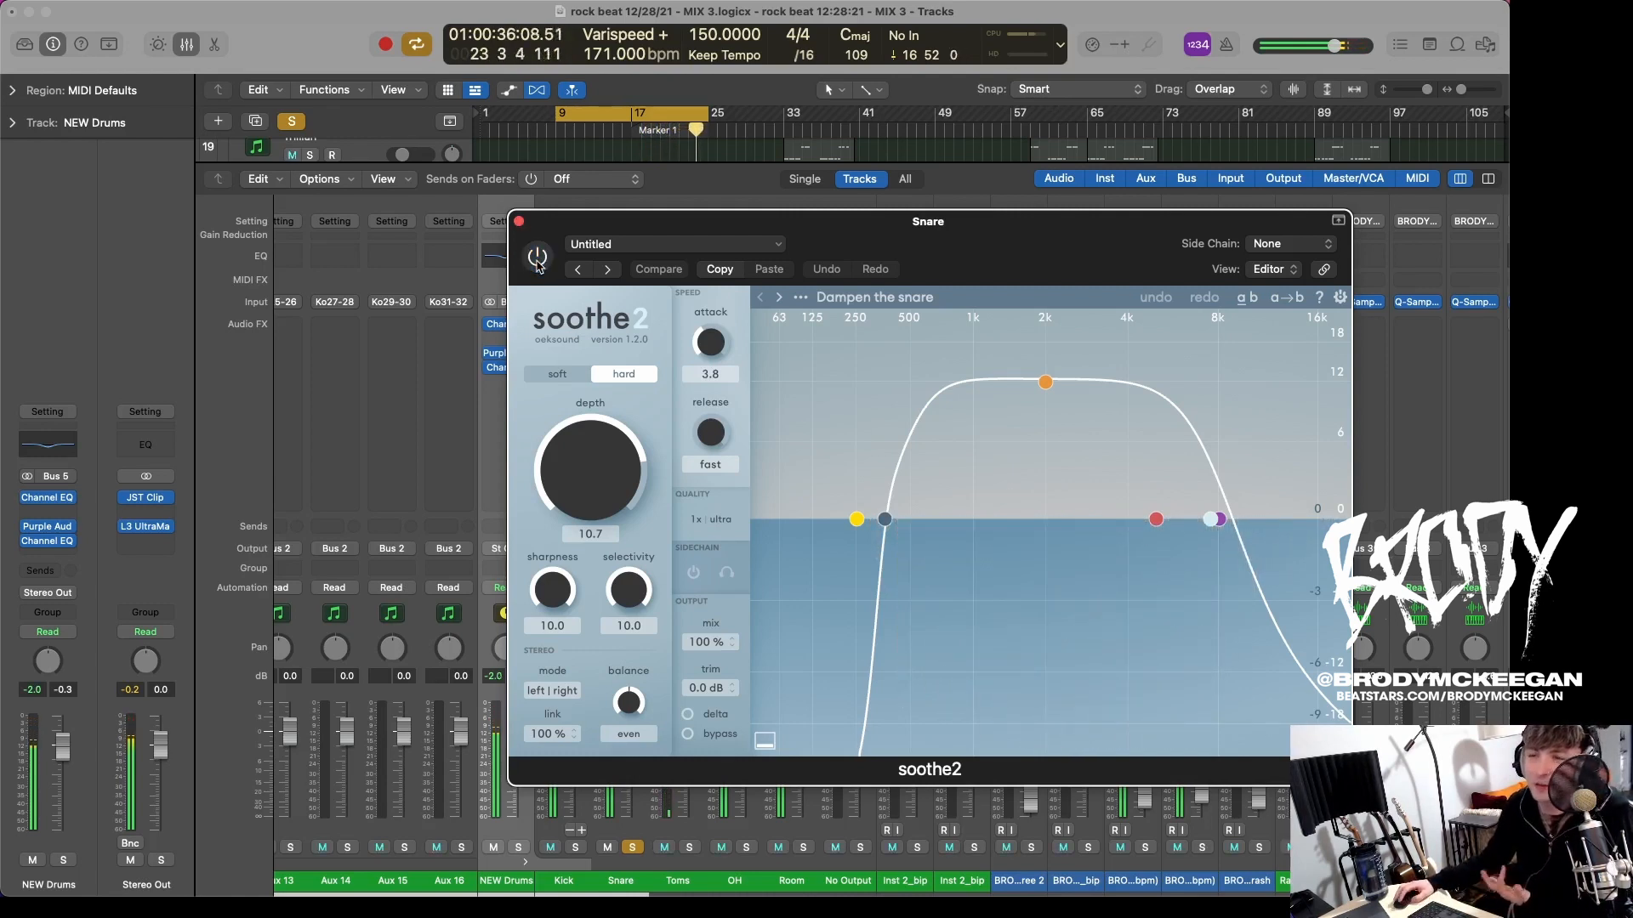
click(536, 259)
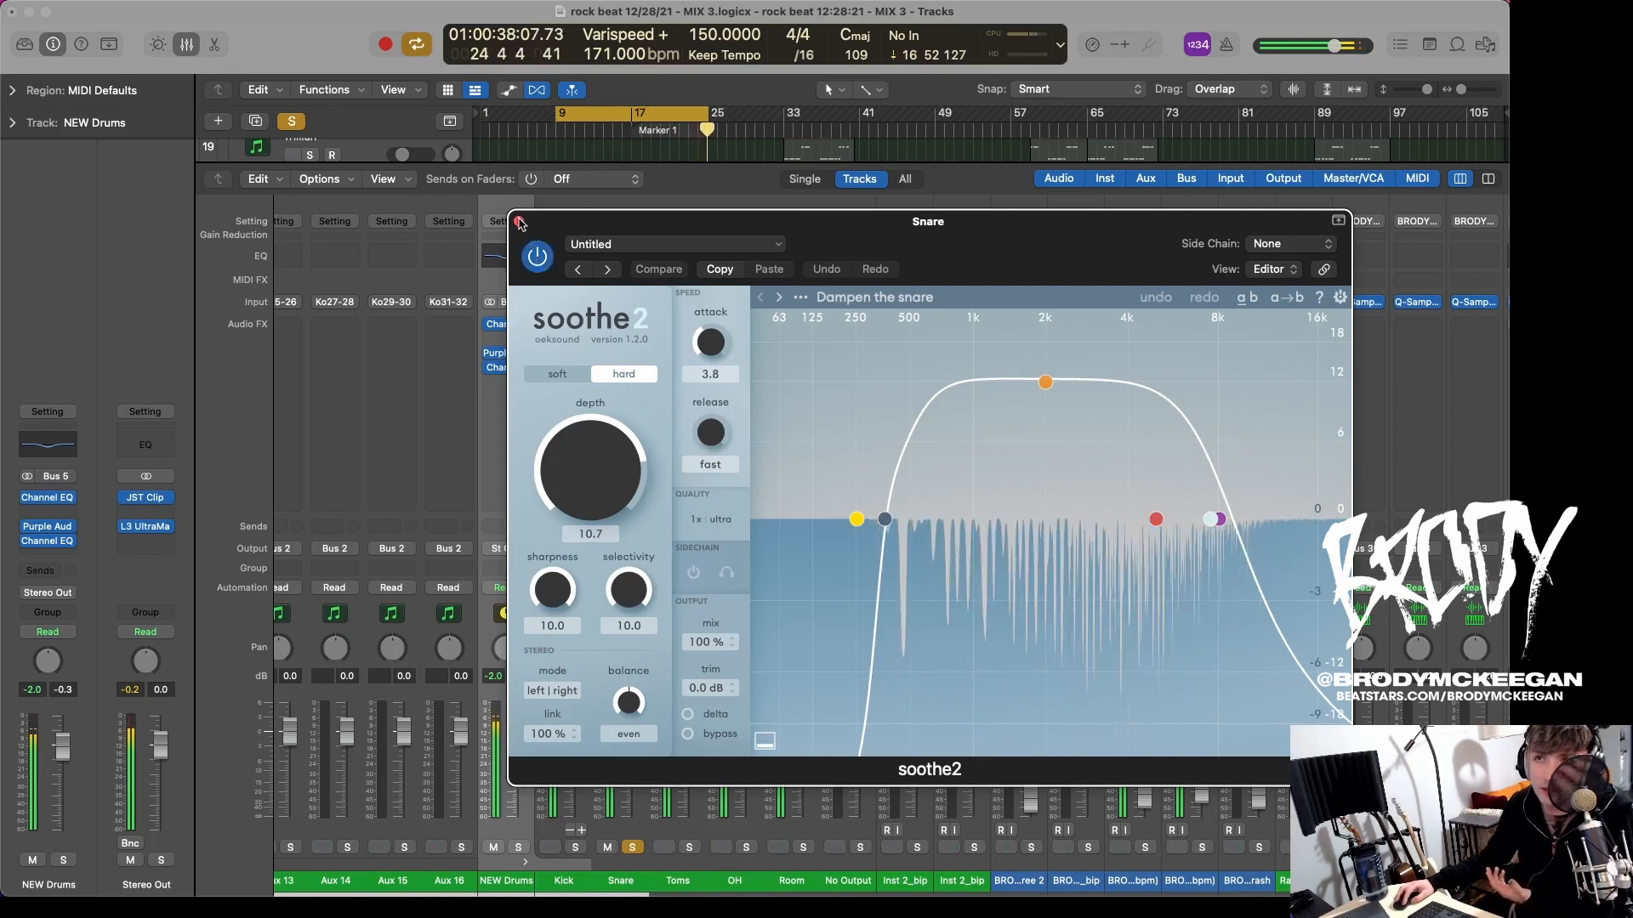
click(517, 221)
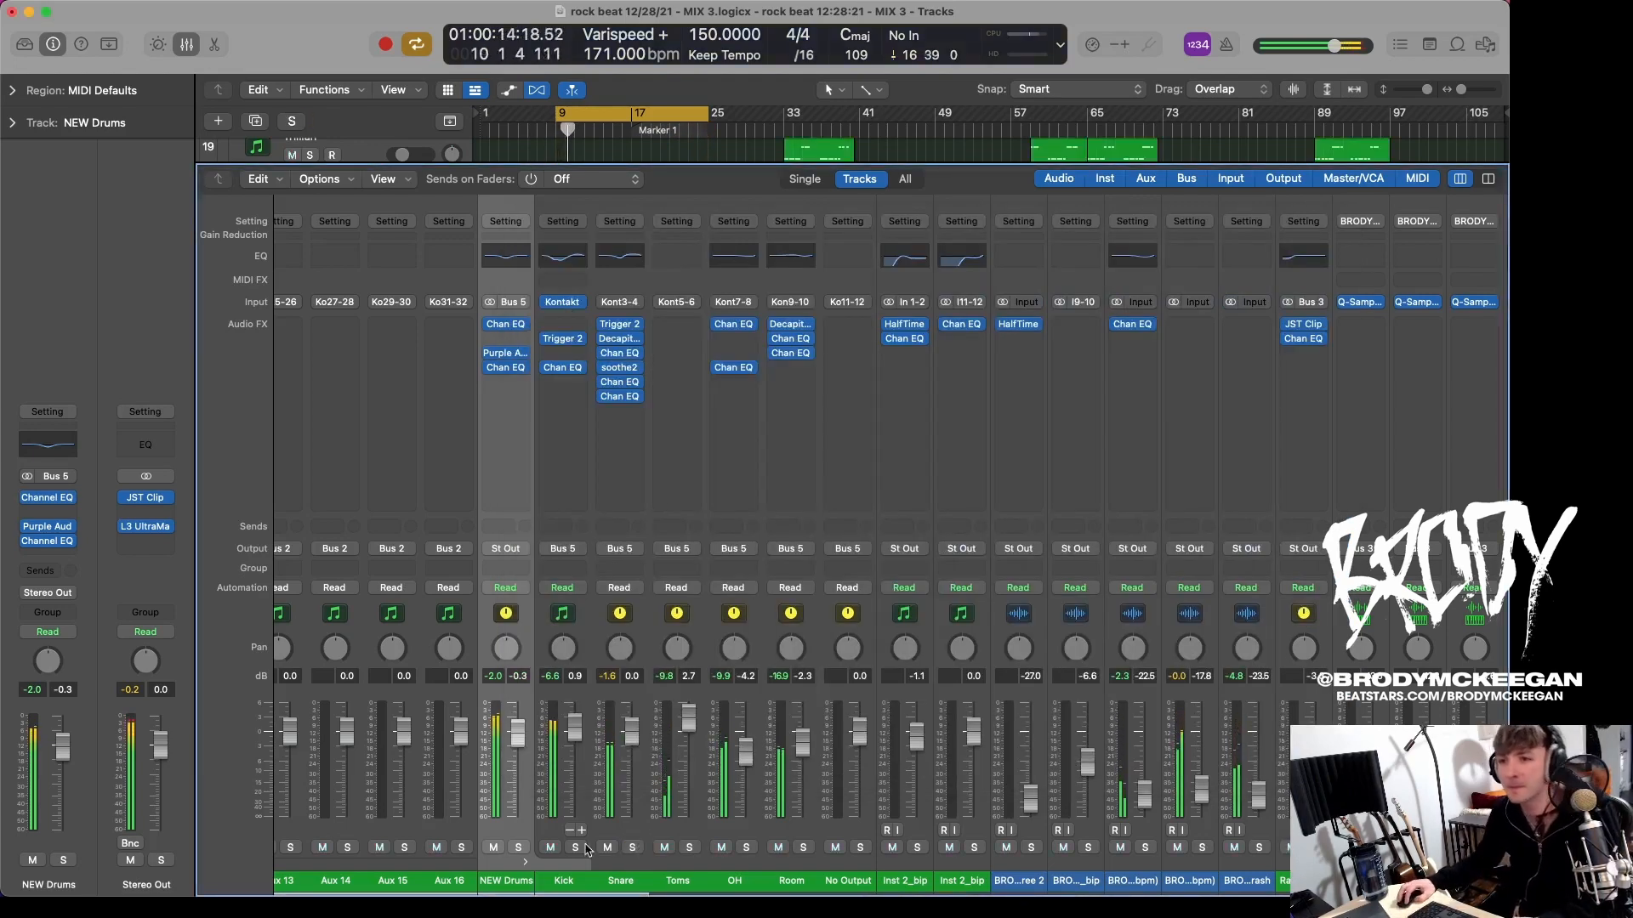
Step: Solo the Kick channel, compare its Trigger 2 and Channel EQ bypassed and active, and open the Channel EQ
click(576, 848)
mouse_move(563, 340)
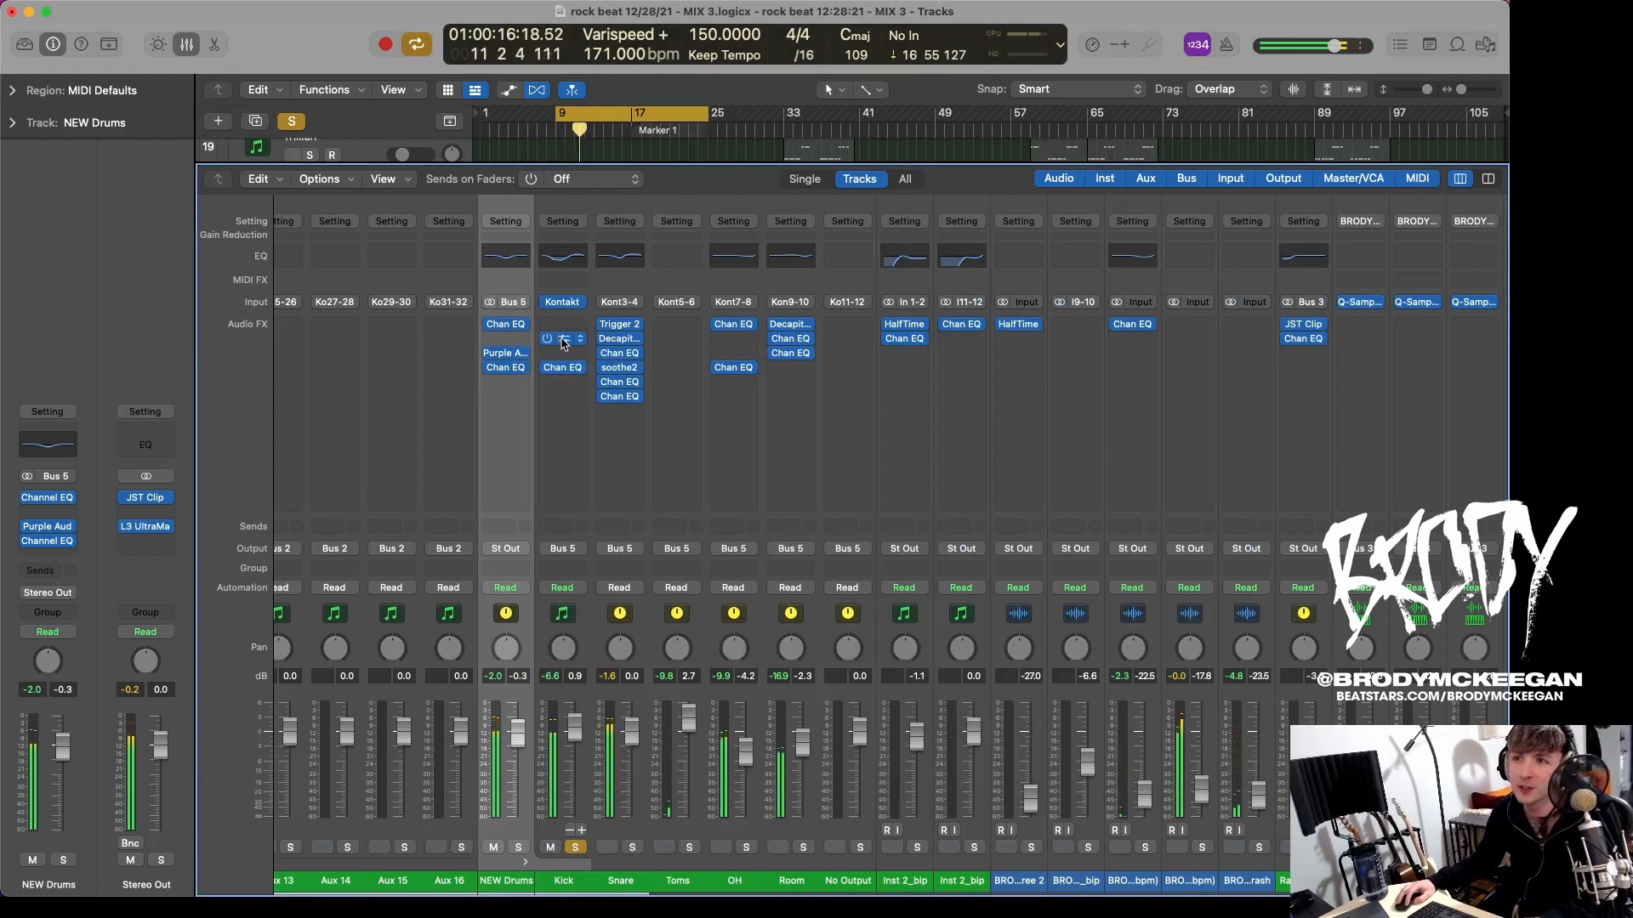
click(548, 367)
click(547, 338)
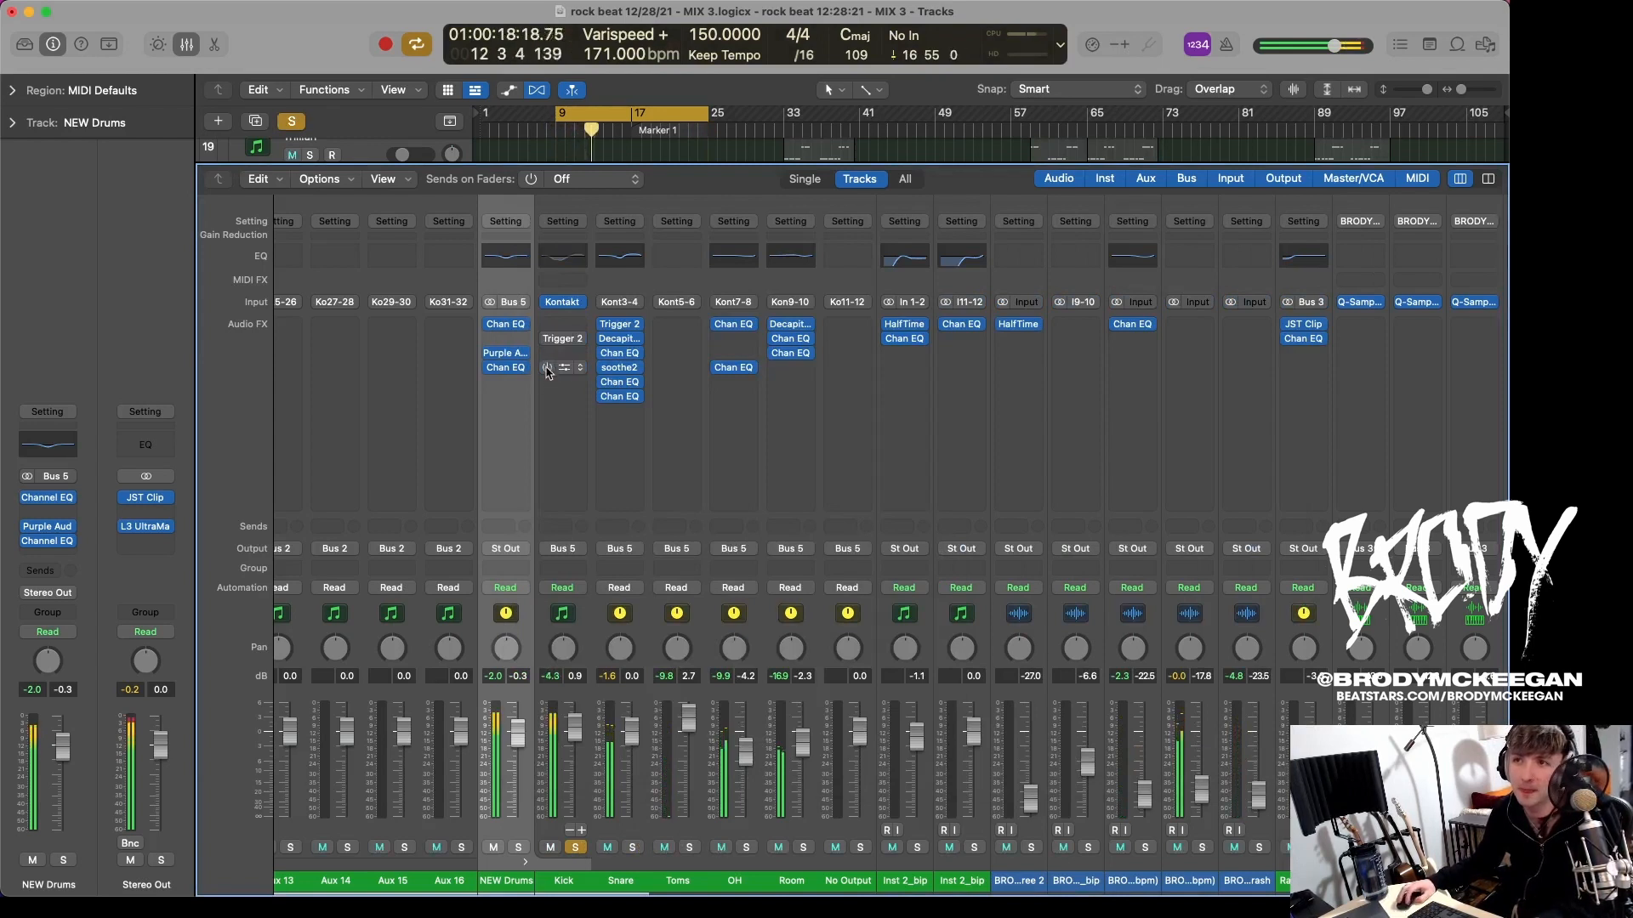
click(548, 339)
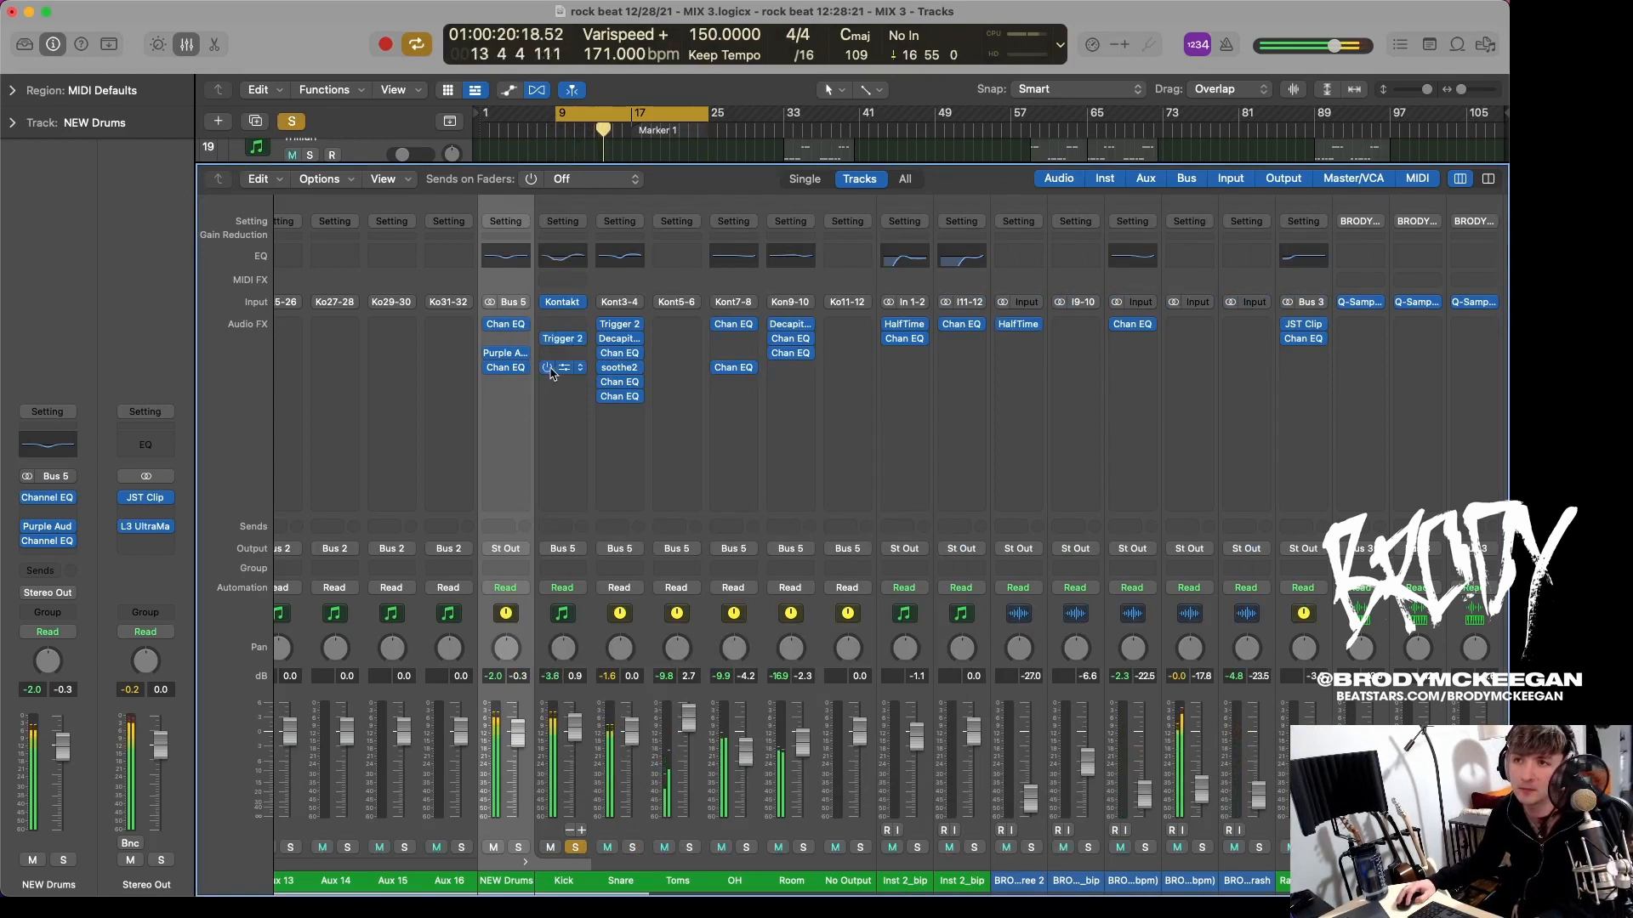
click(547, 368)
click(570, 367)
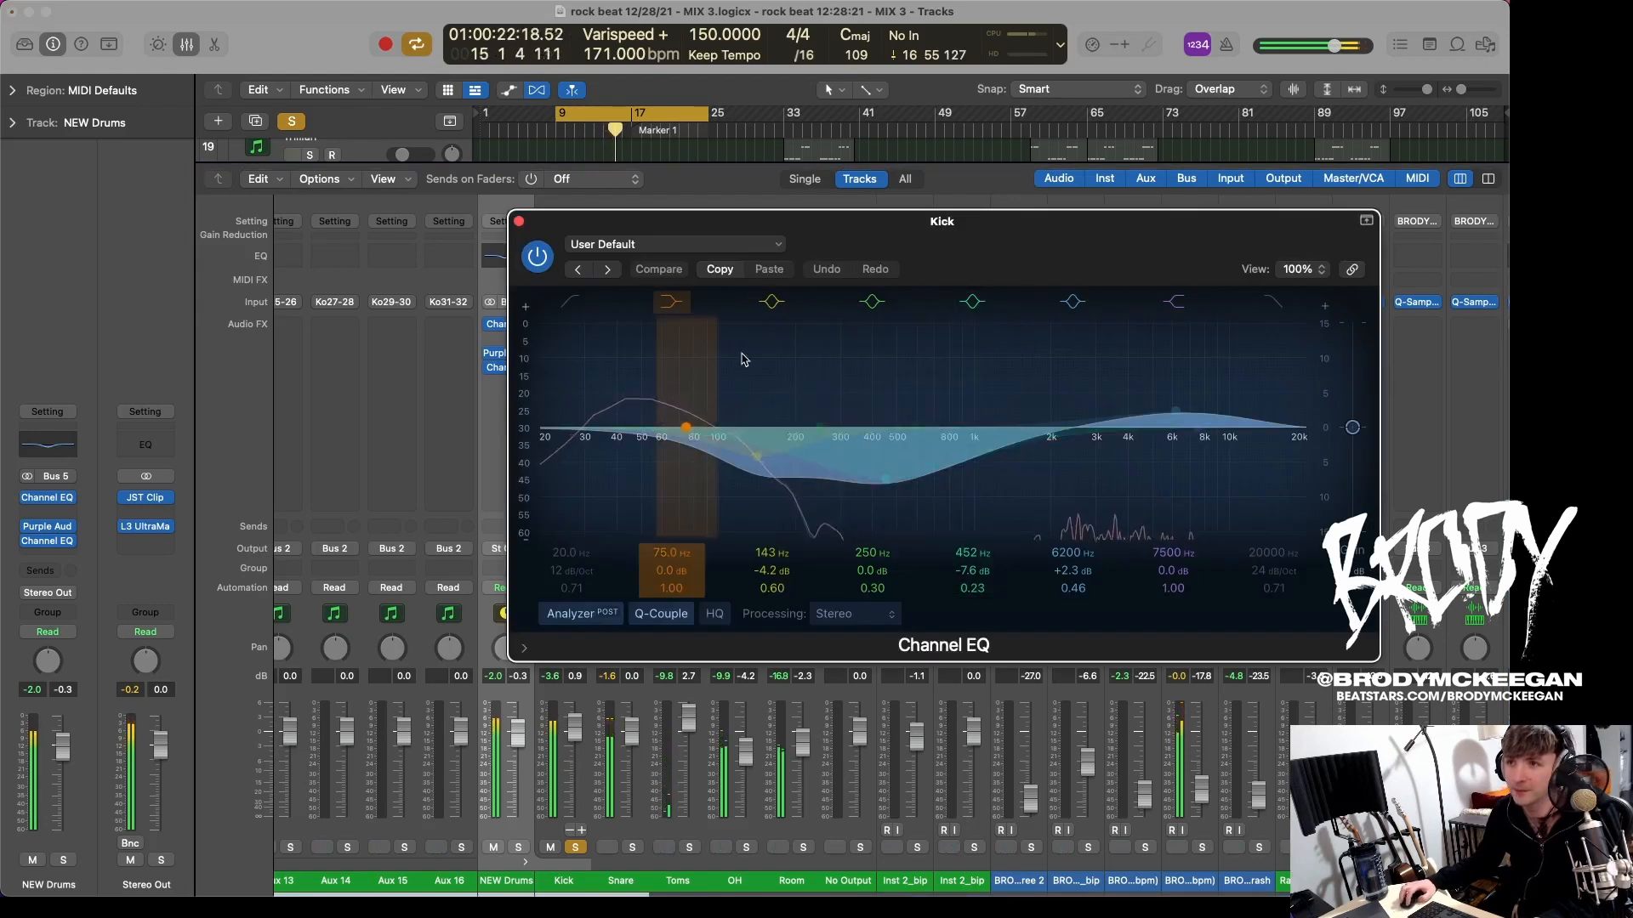
Step: Move the solo from Kick to the NEW Drums bus and compare its whole plug-in chain bypassed and active during playback
key(super+w)
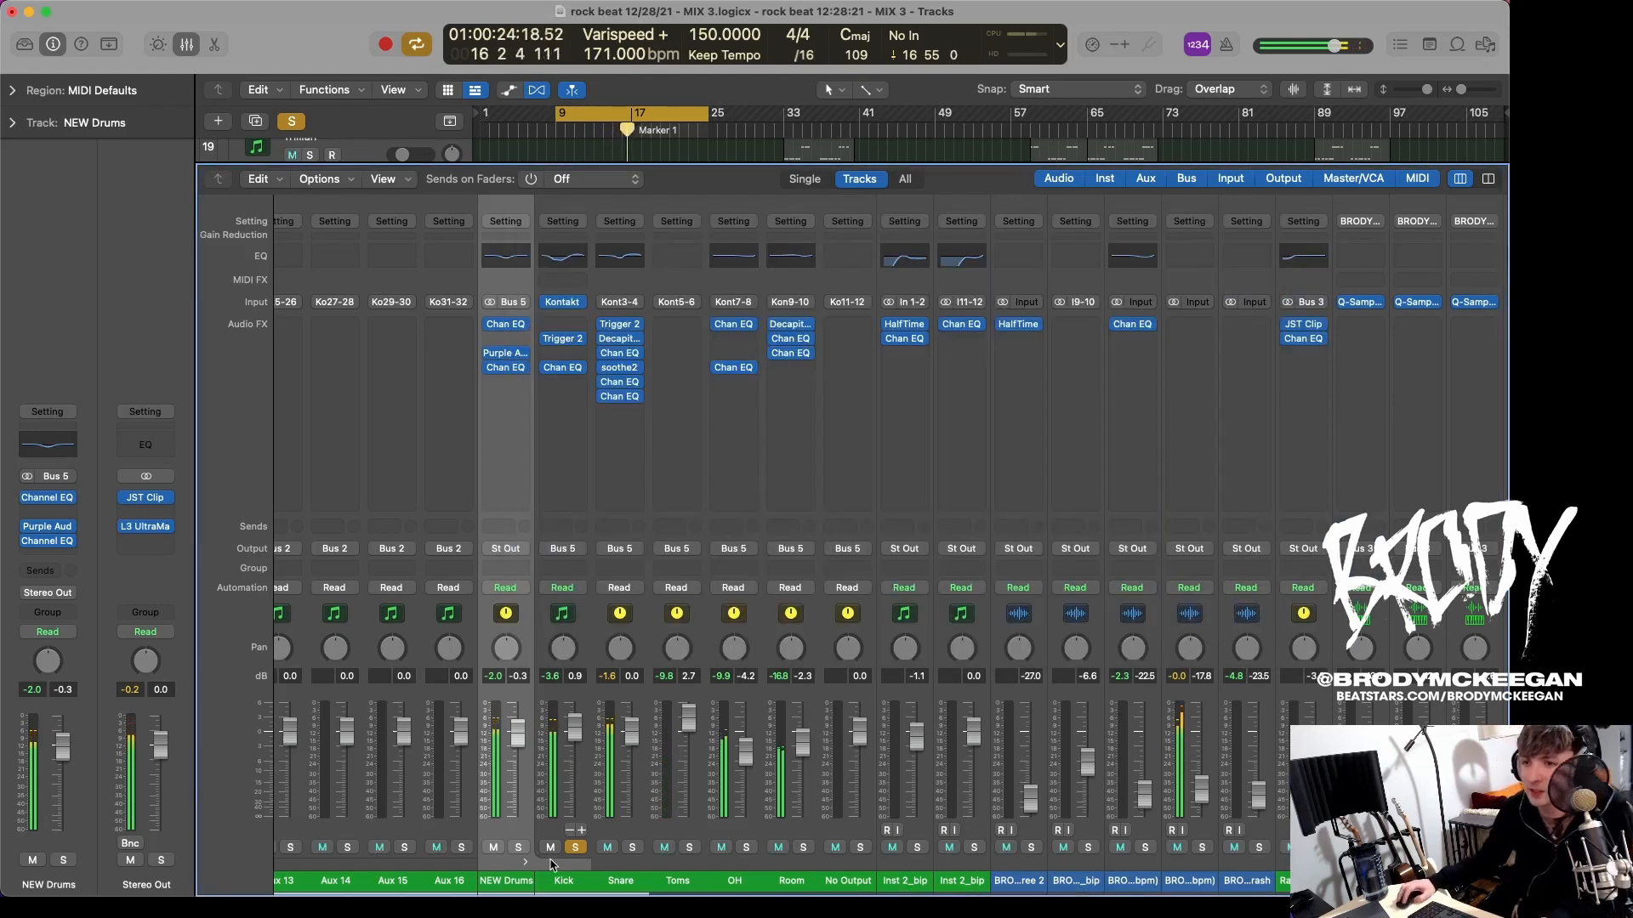
click(519, 847)
click(575, 847)
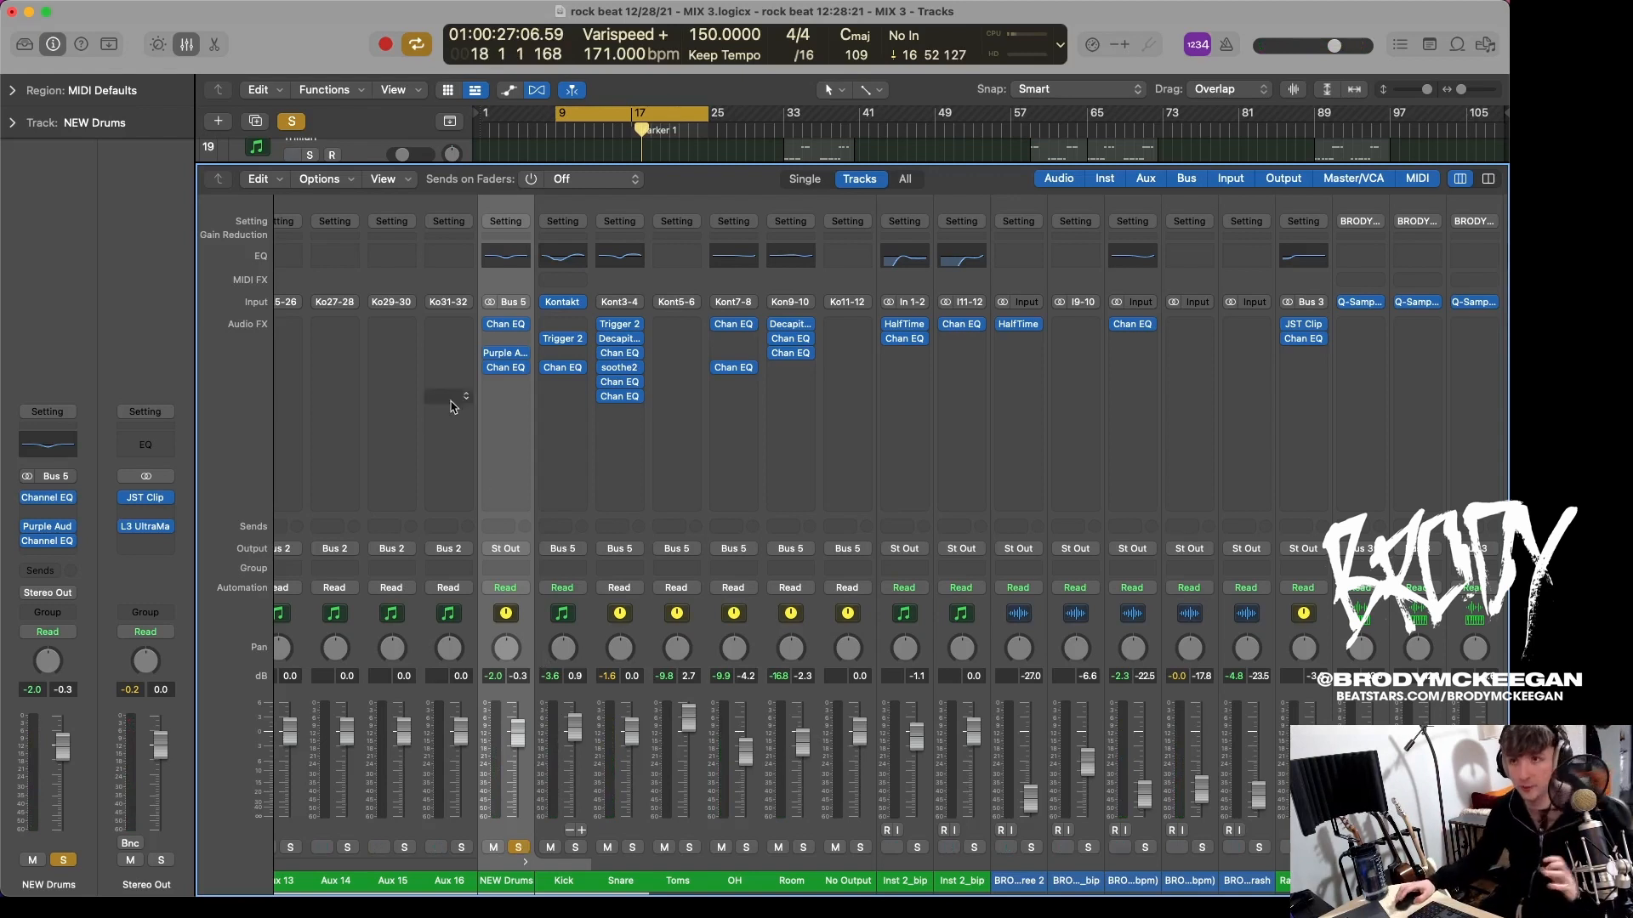
click(490, 324)
key(space)
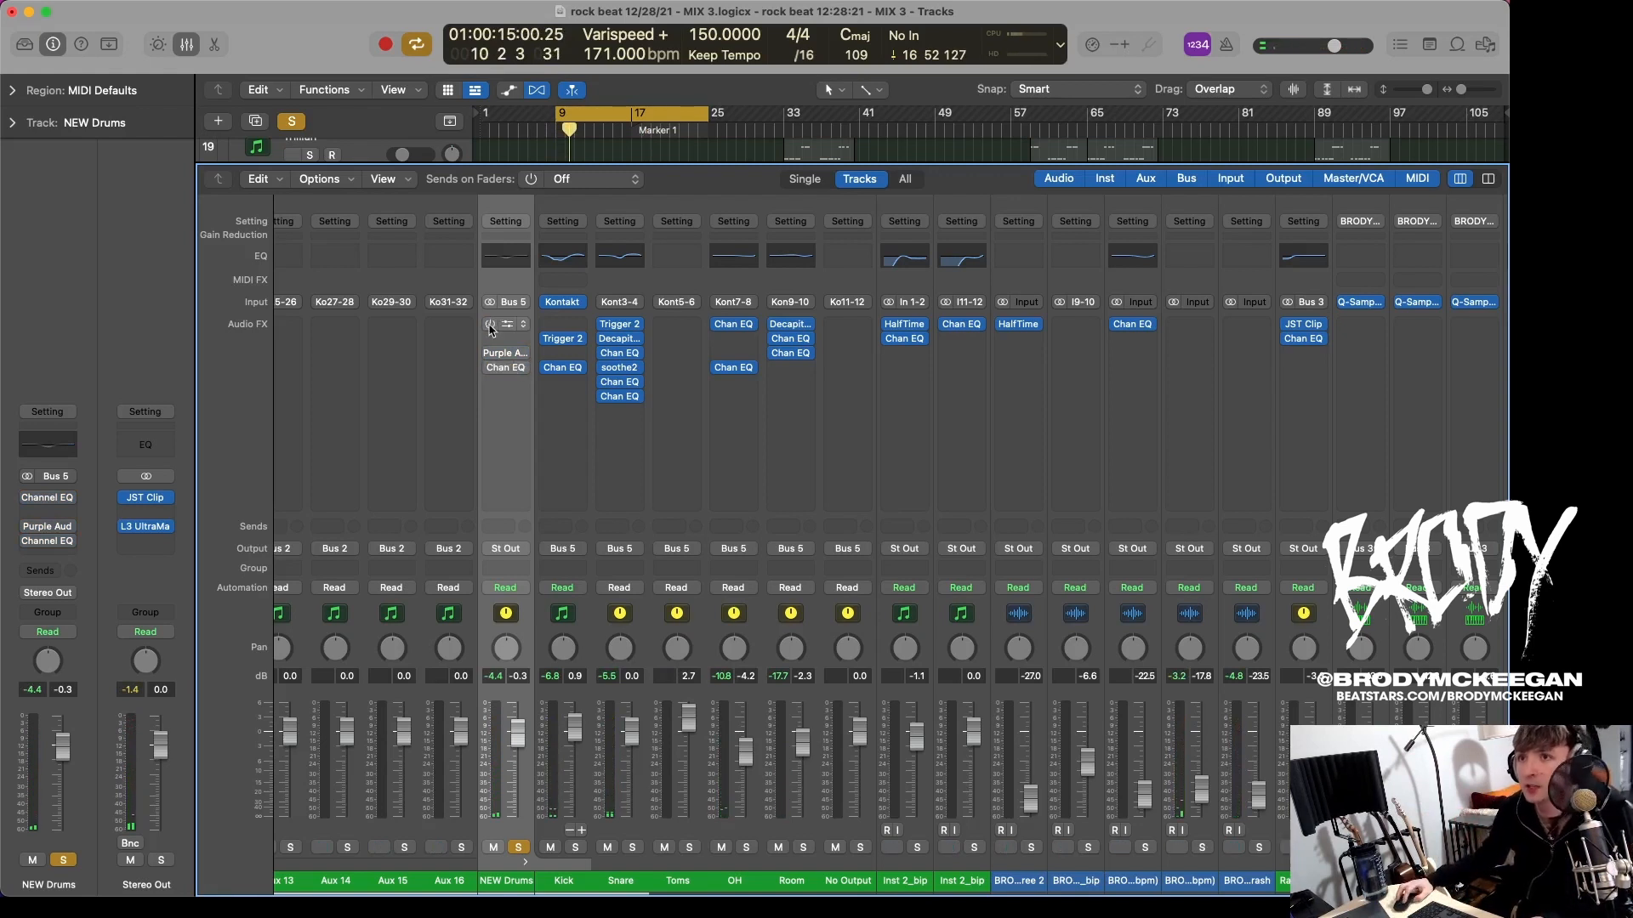
key(space)
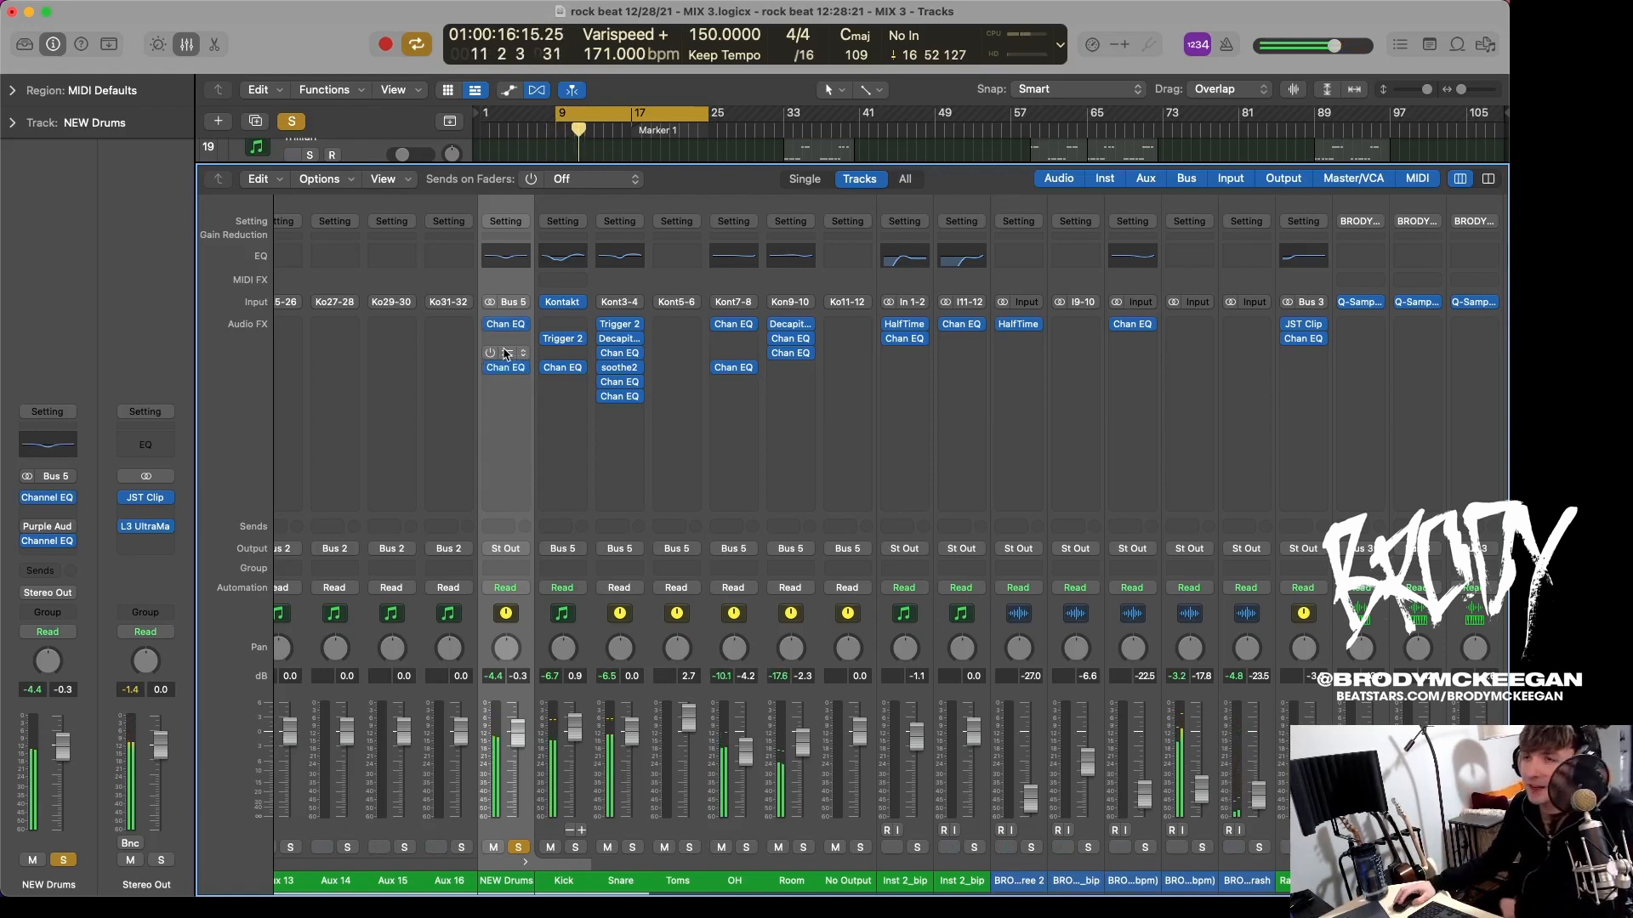
Step: Open the Purple Audio MC 77 on NEW Drums and compare it bypassed and active during playback
click(504, 353)
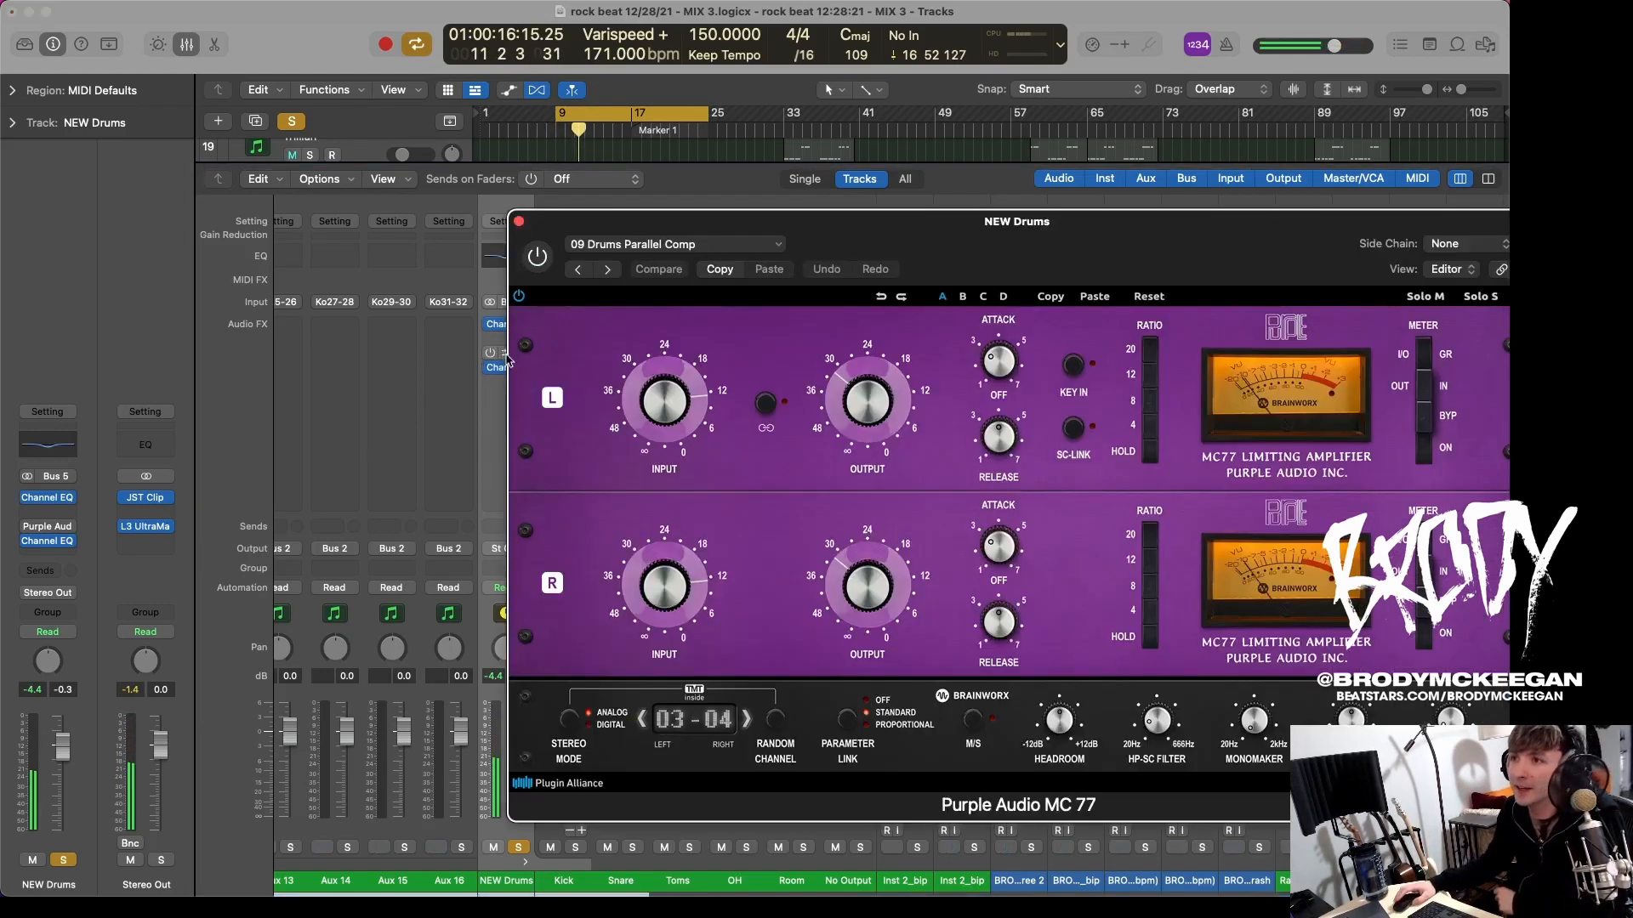
click(536, 257)
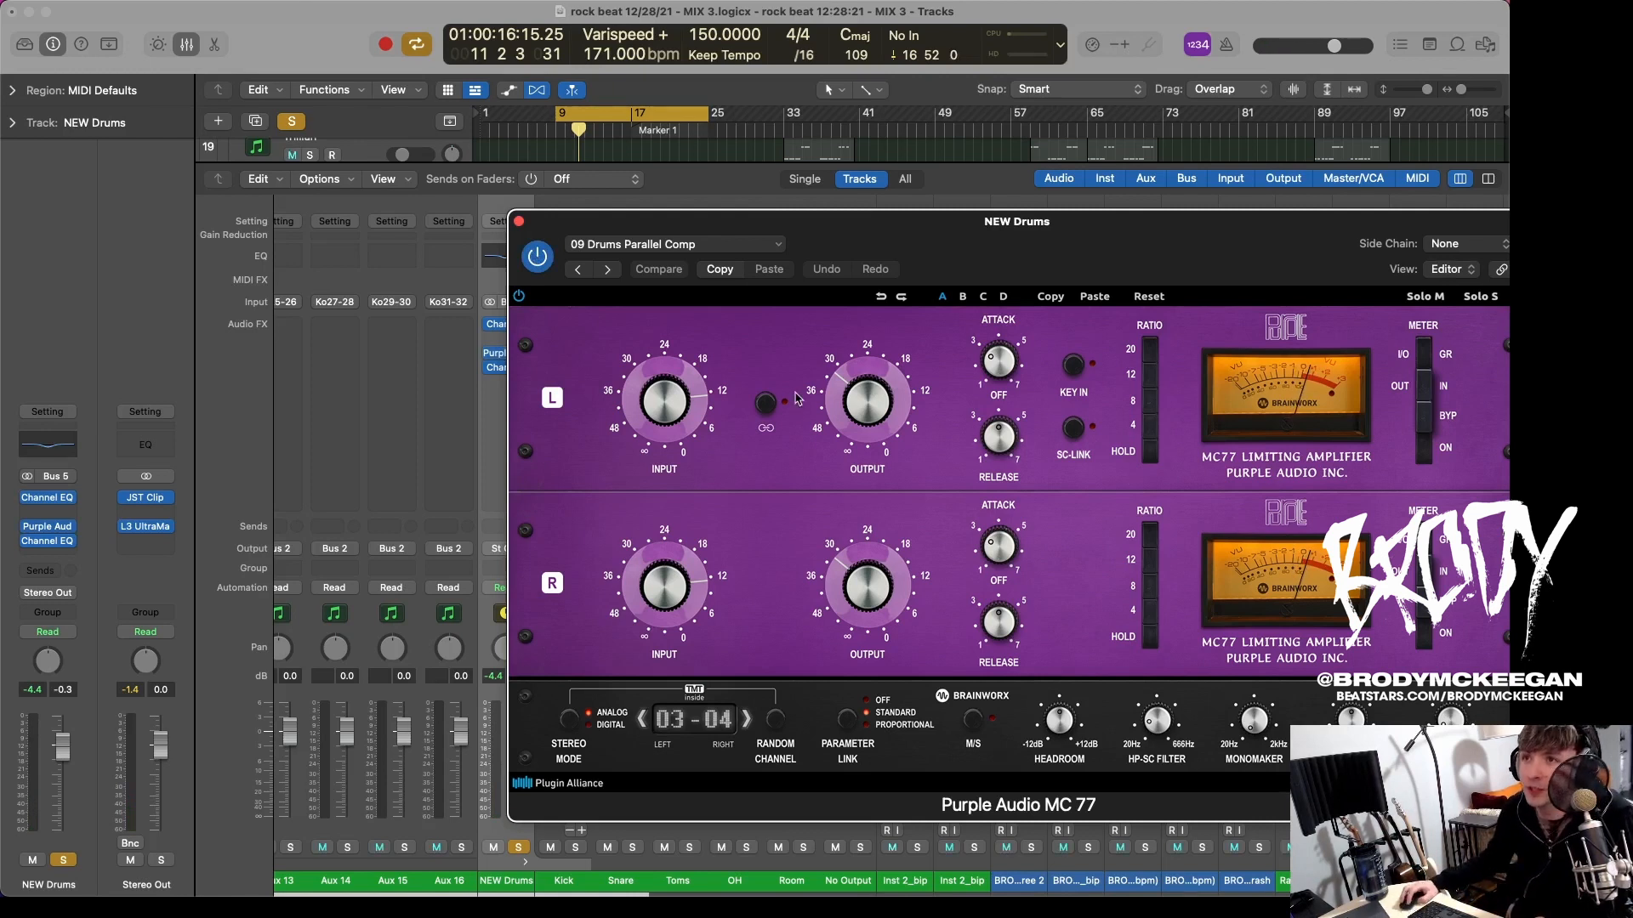
key(space)
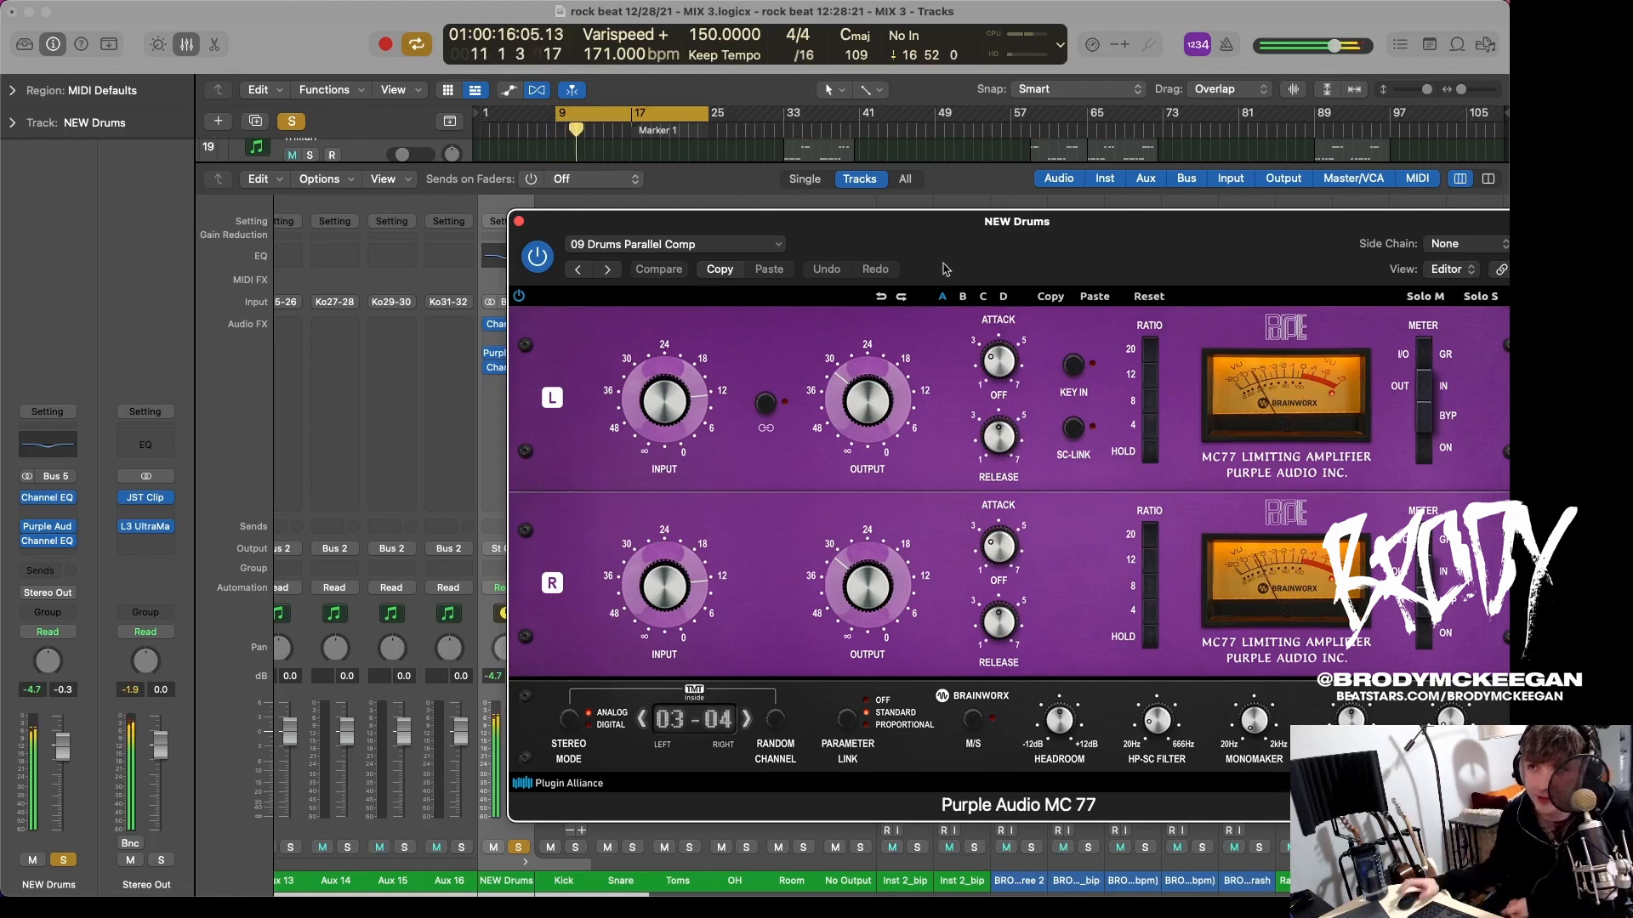
click(541, 263)
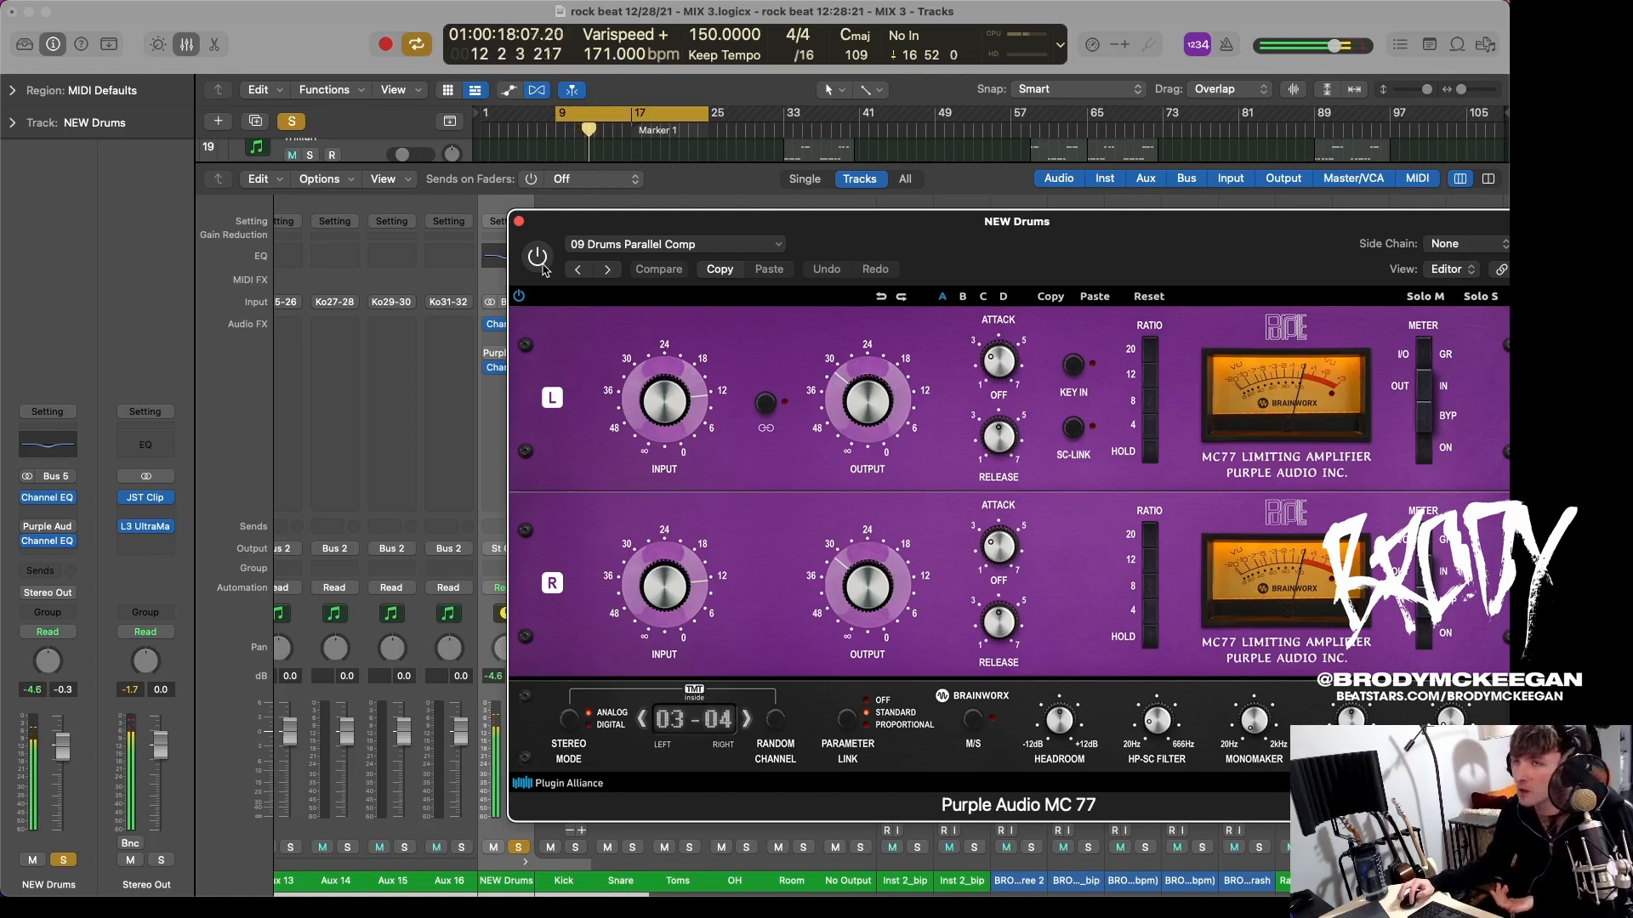
click(540, 259)
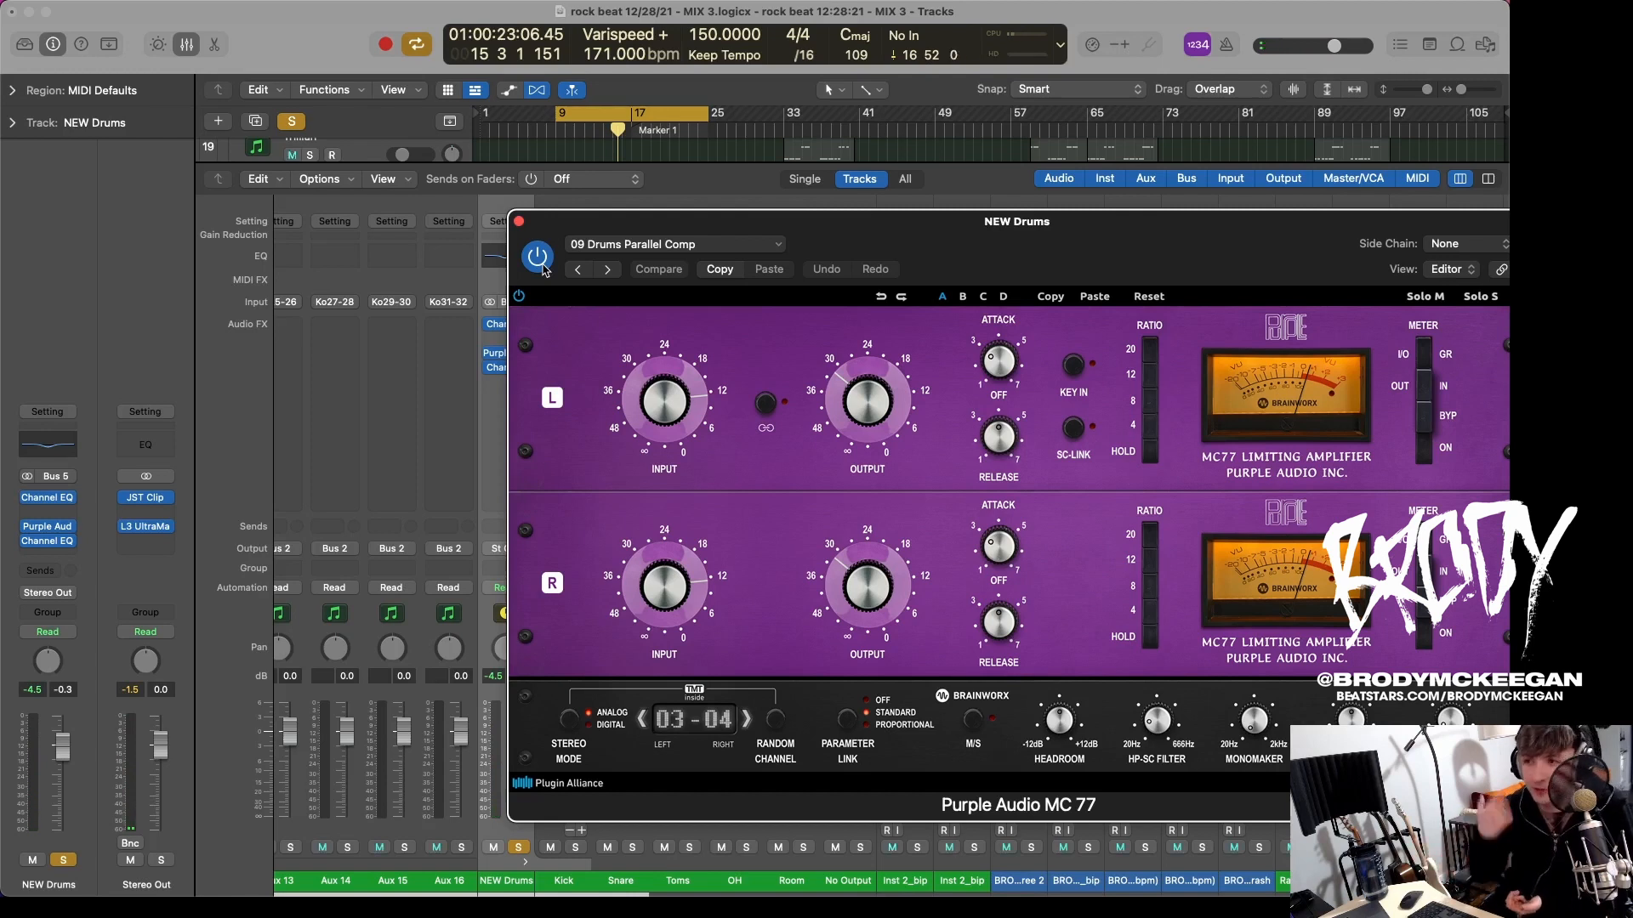
click(519, 221)
Step: Open the first Inst 2 region on the Kick track under NEW Drums in the Piano Roll
key(e)
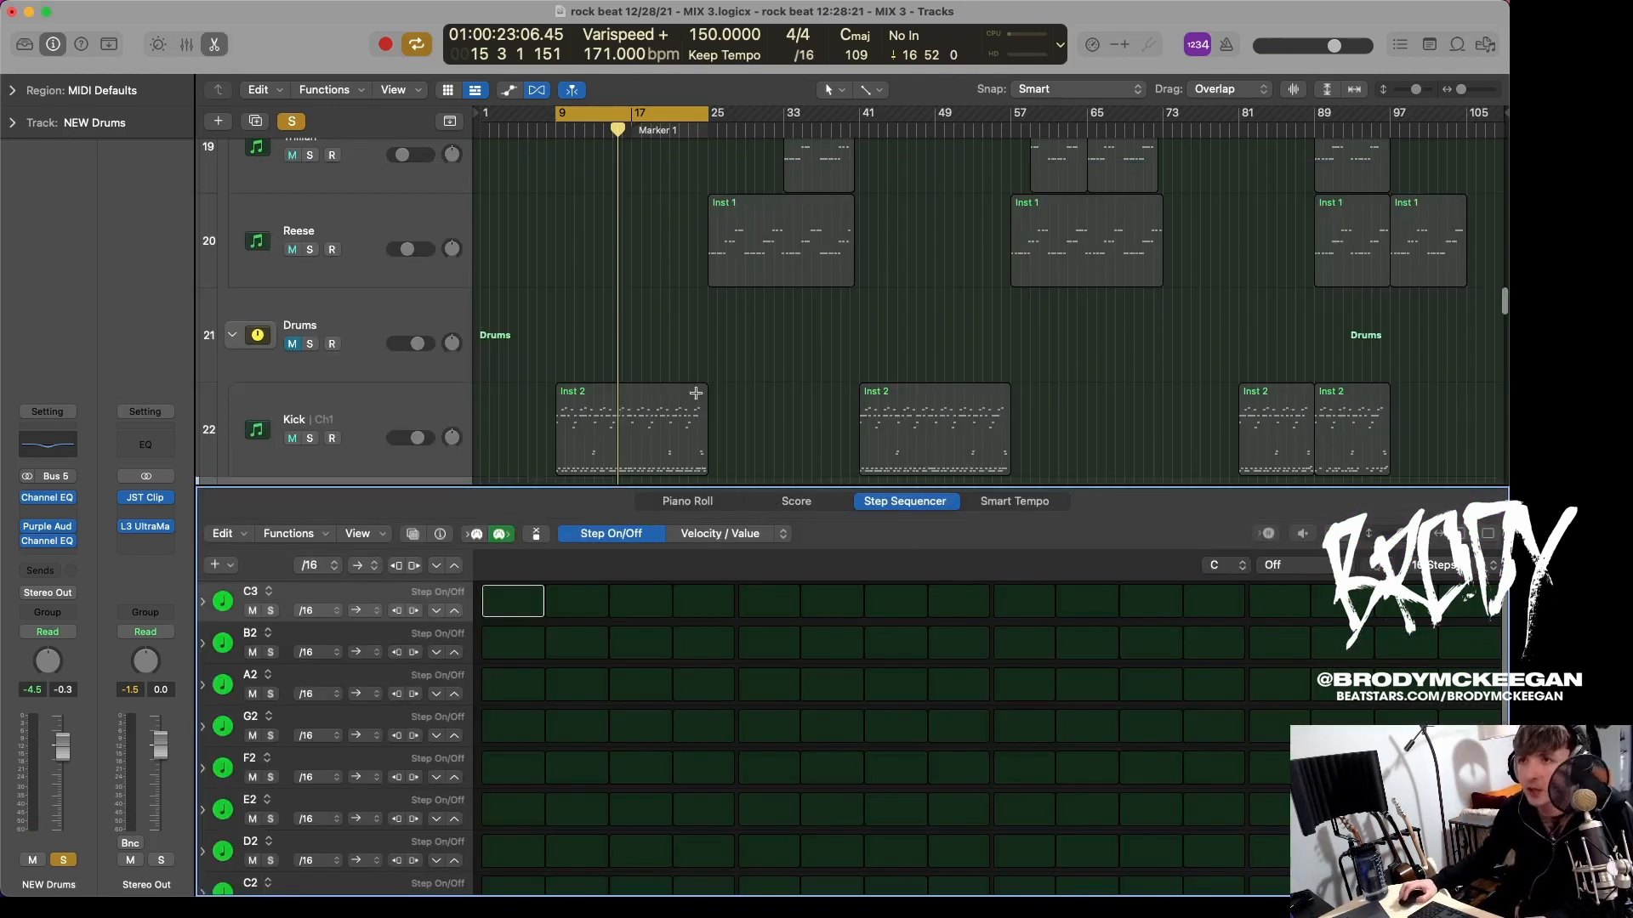
key(e)
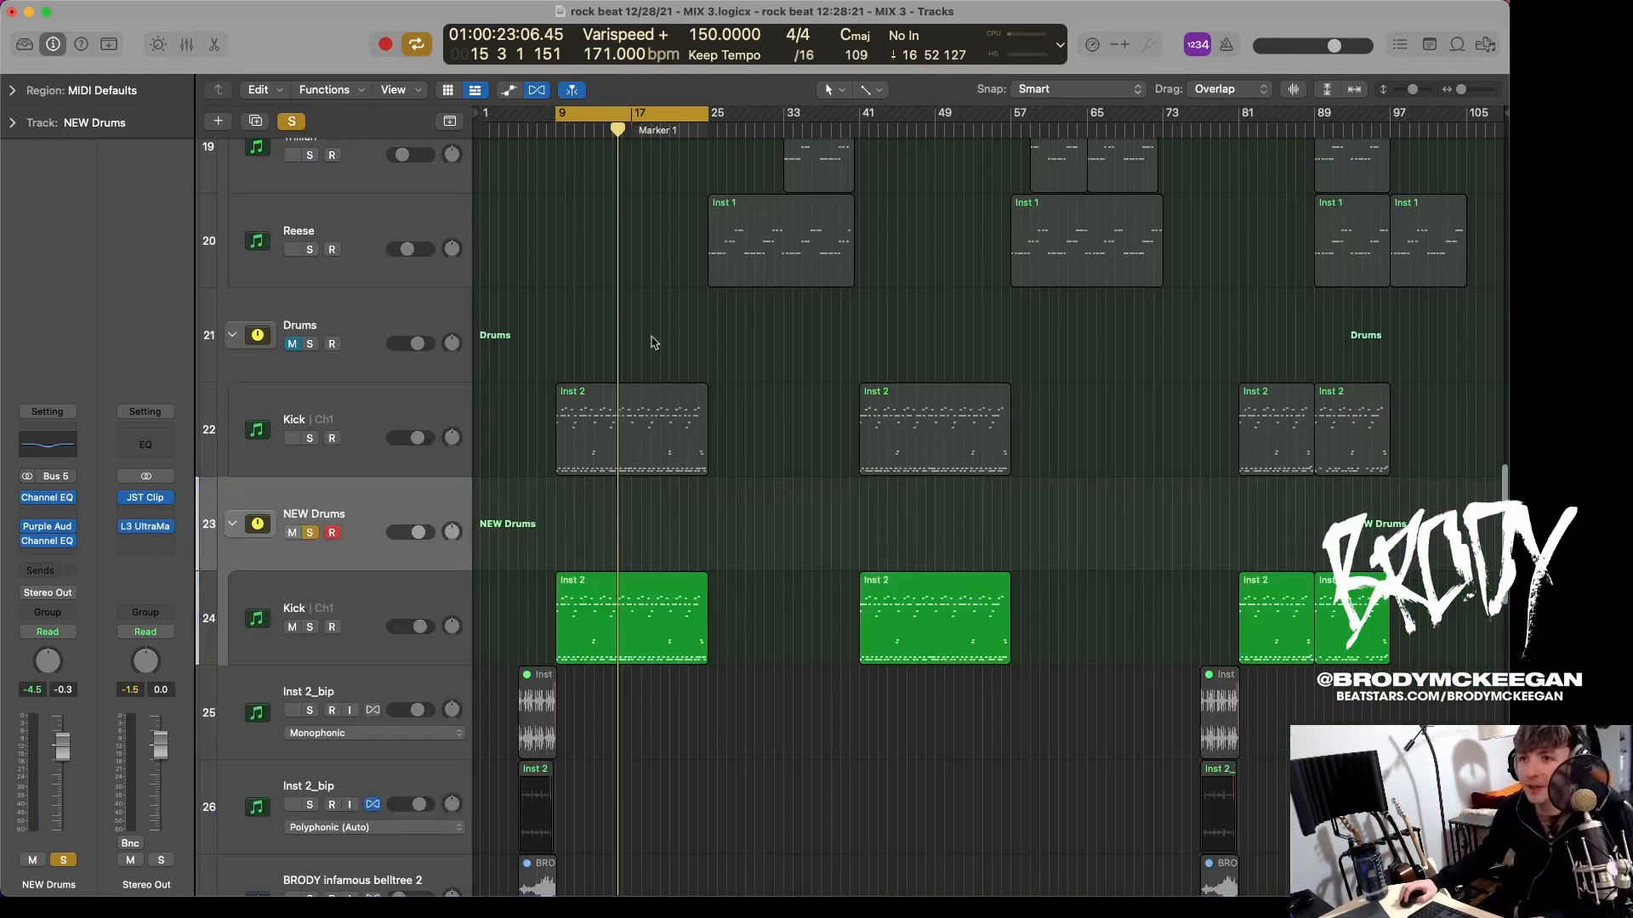
click(612, 593)
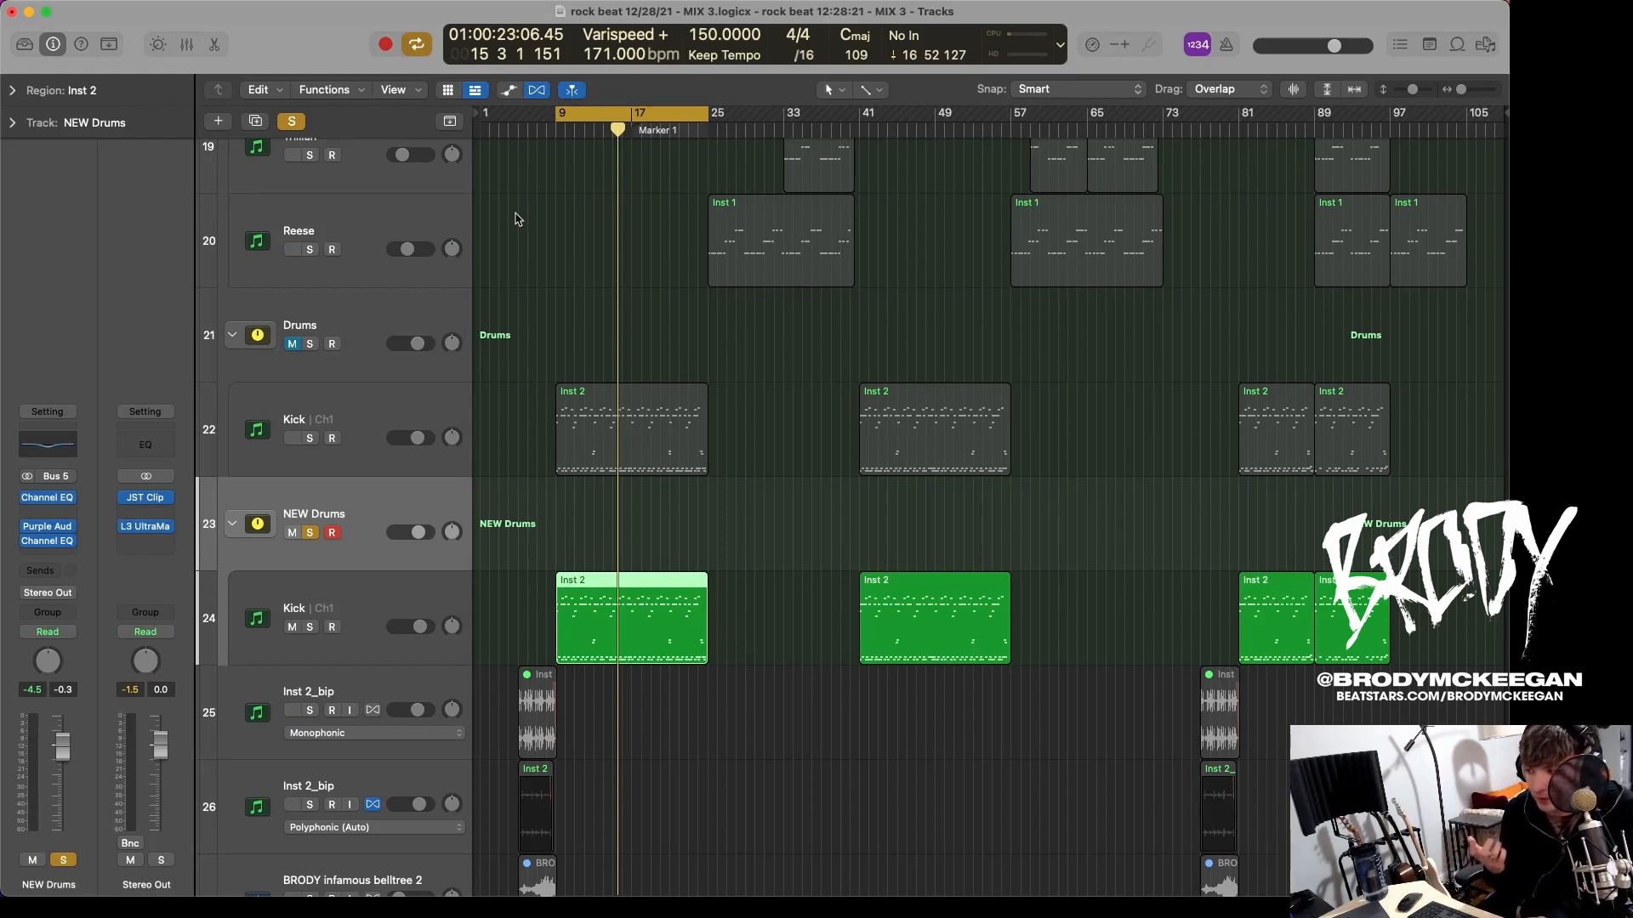
key(e)
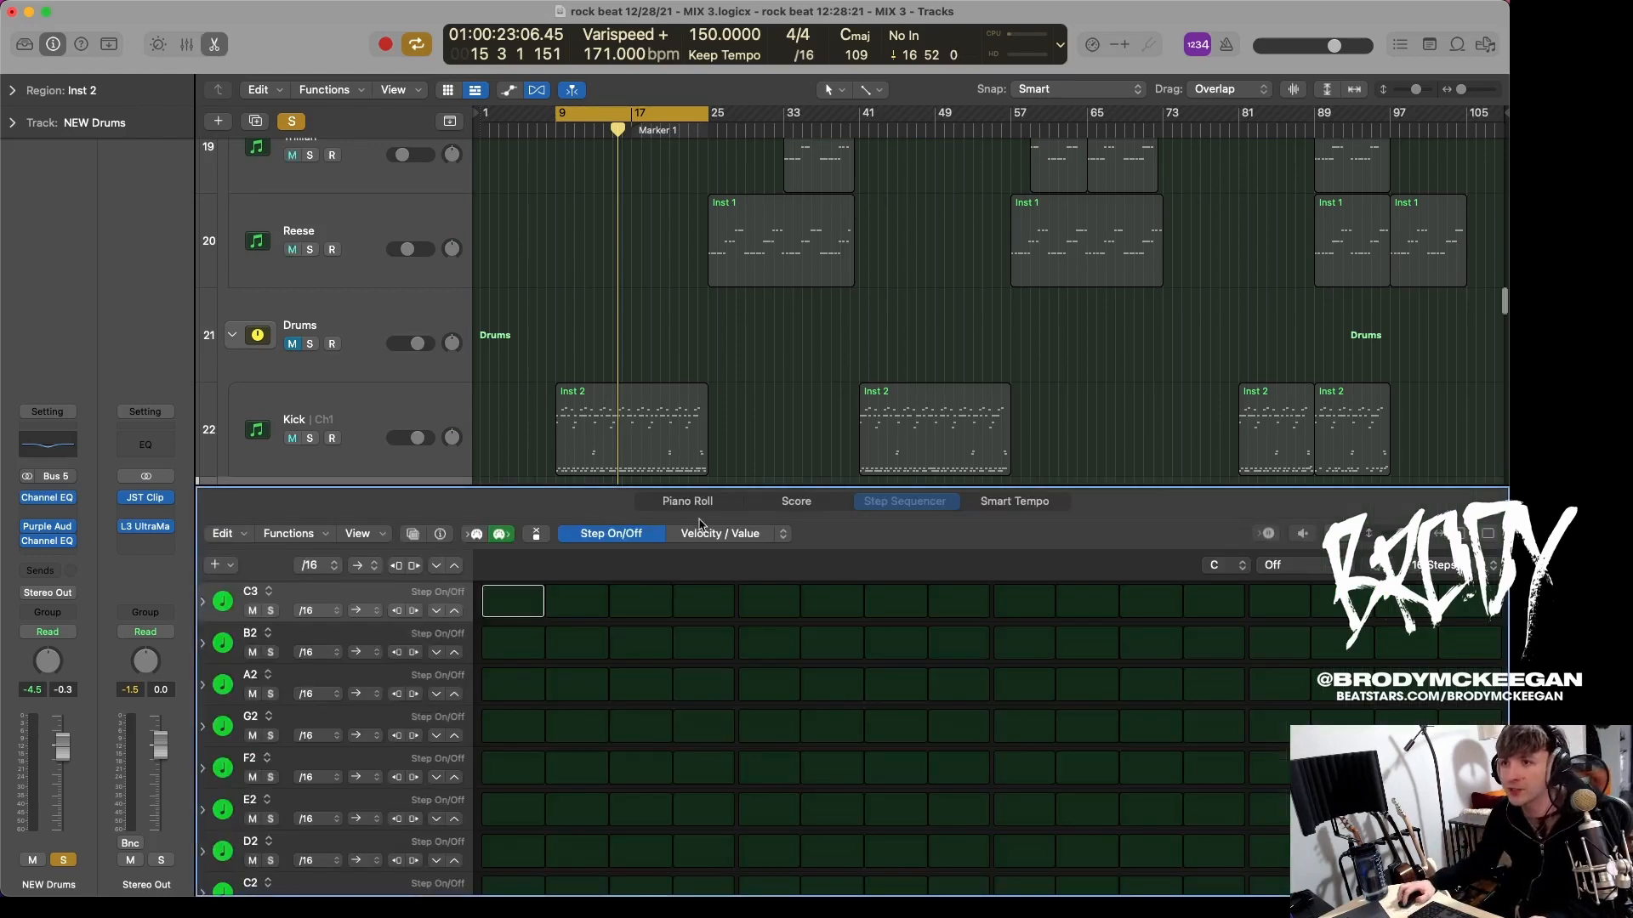
click(691, 502)
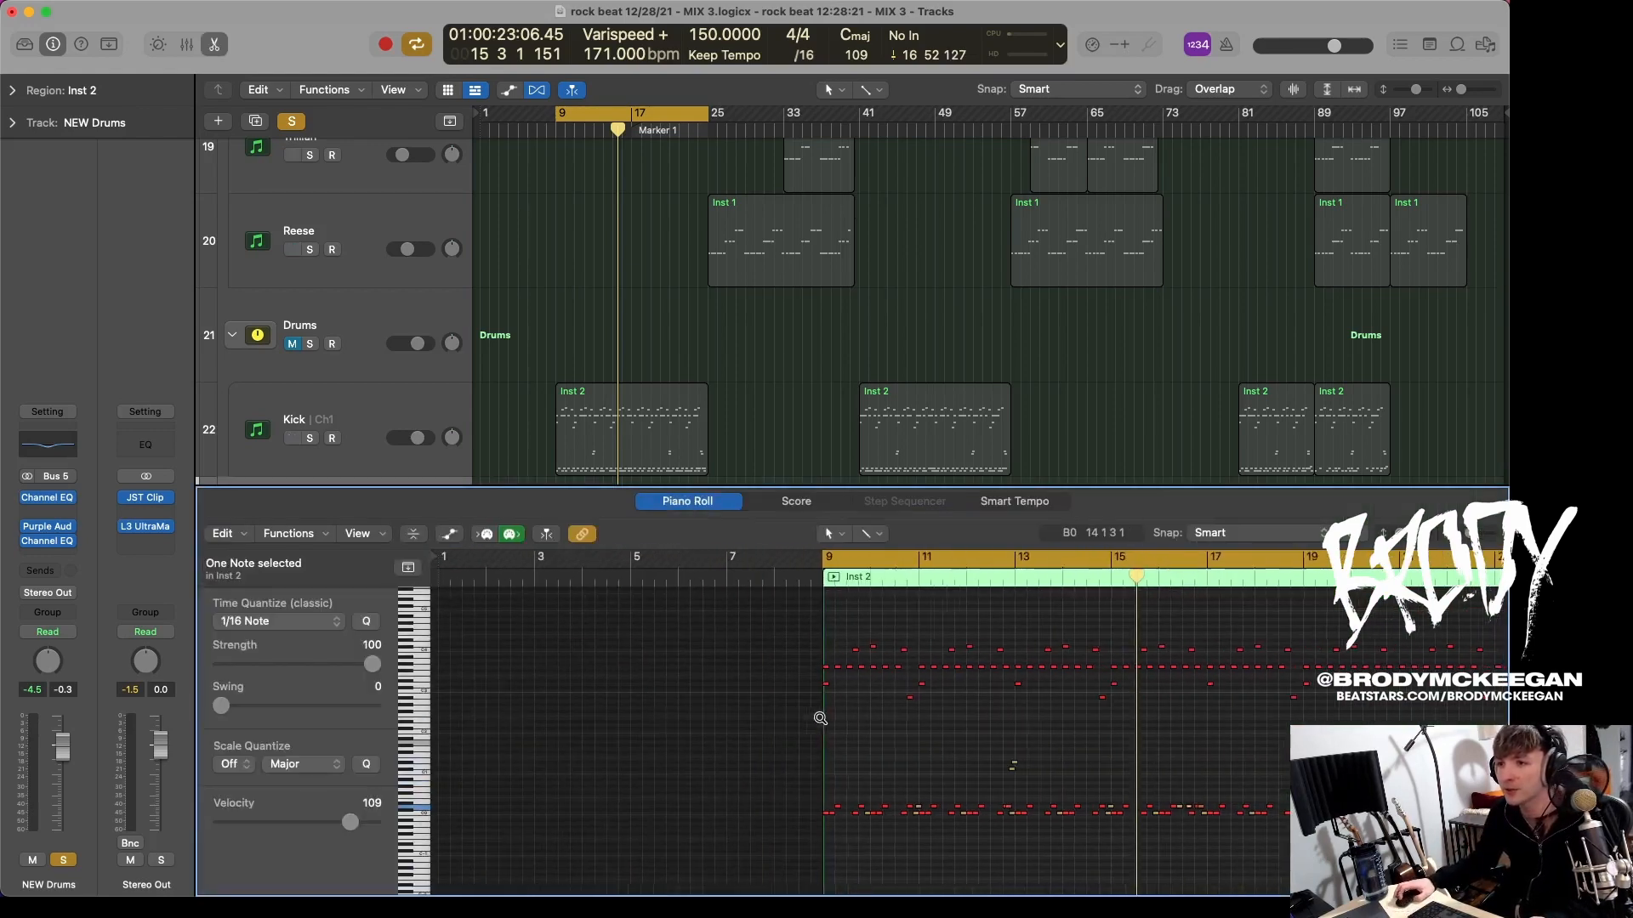
Step: Examine the drum notes across the Inst 2 region in the Piano Roll and play the soloed pattern
scroll(820, 719, up, 5)
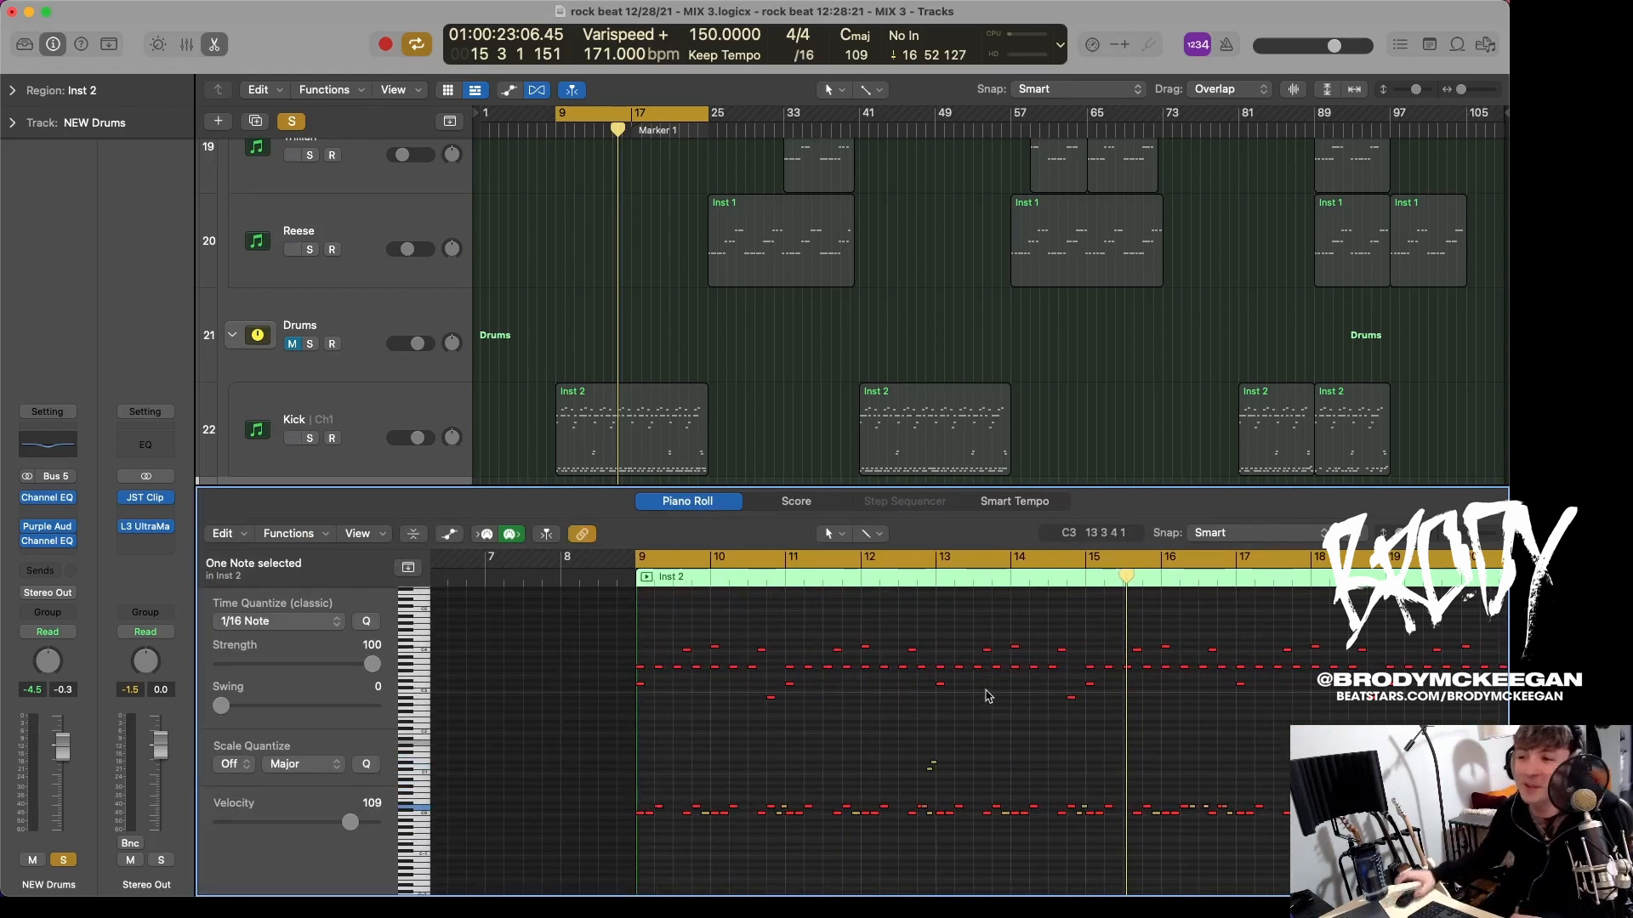
scroll(986, 696, right, 10)
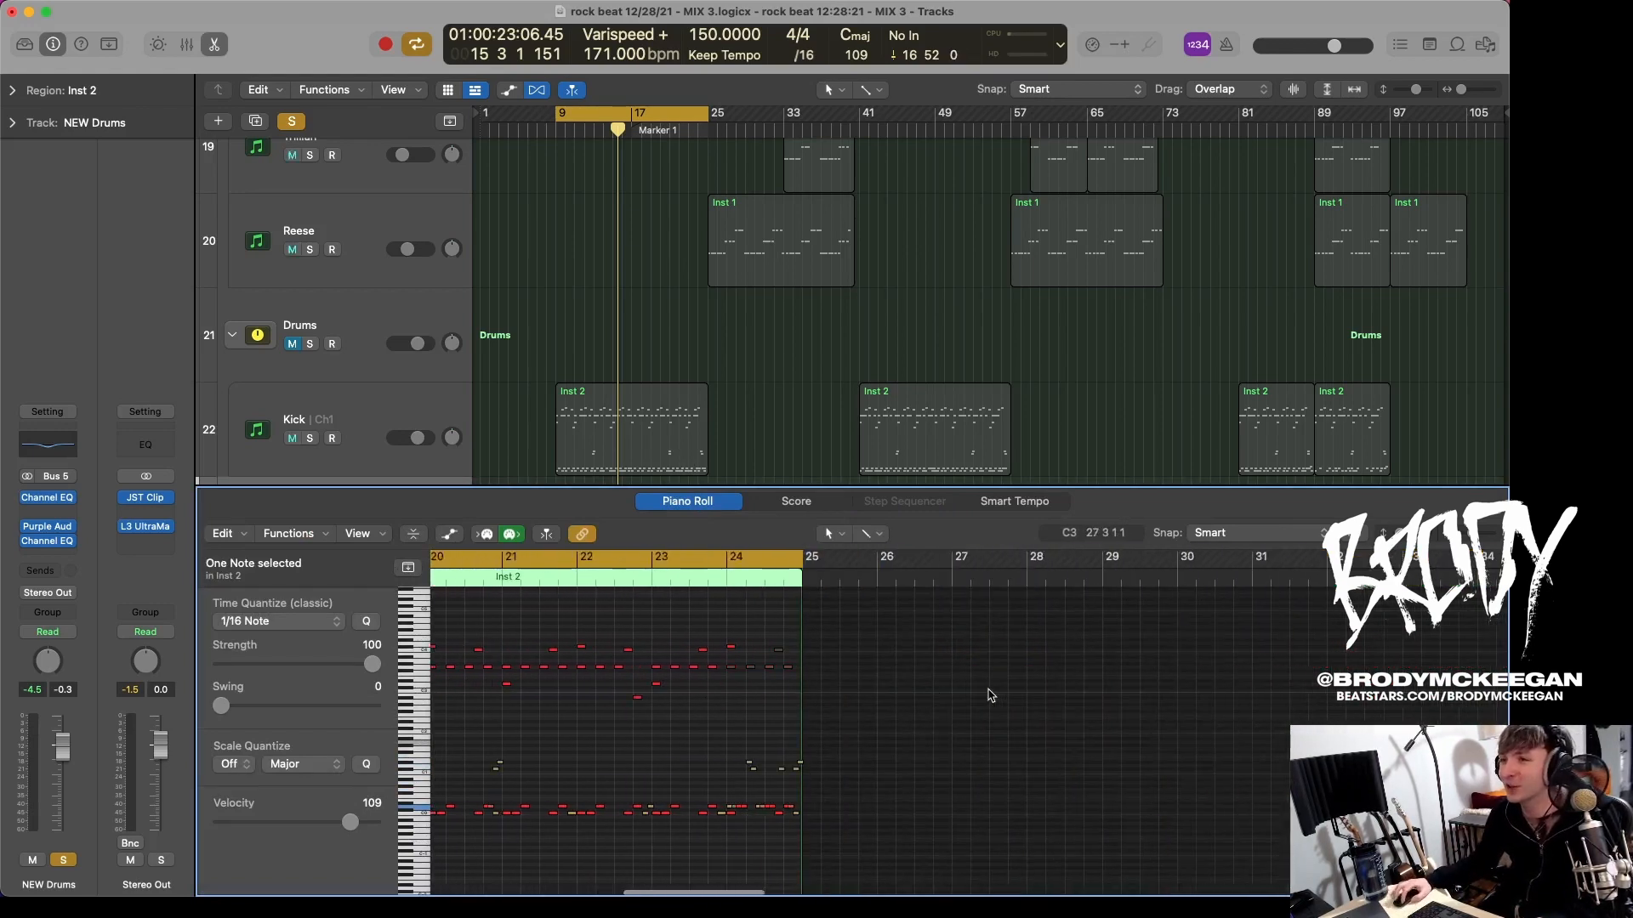
scroll(989, 695, left, 3)
scroll(683, 376, down, 5)
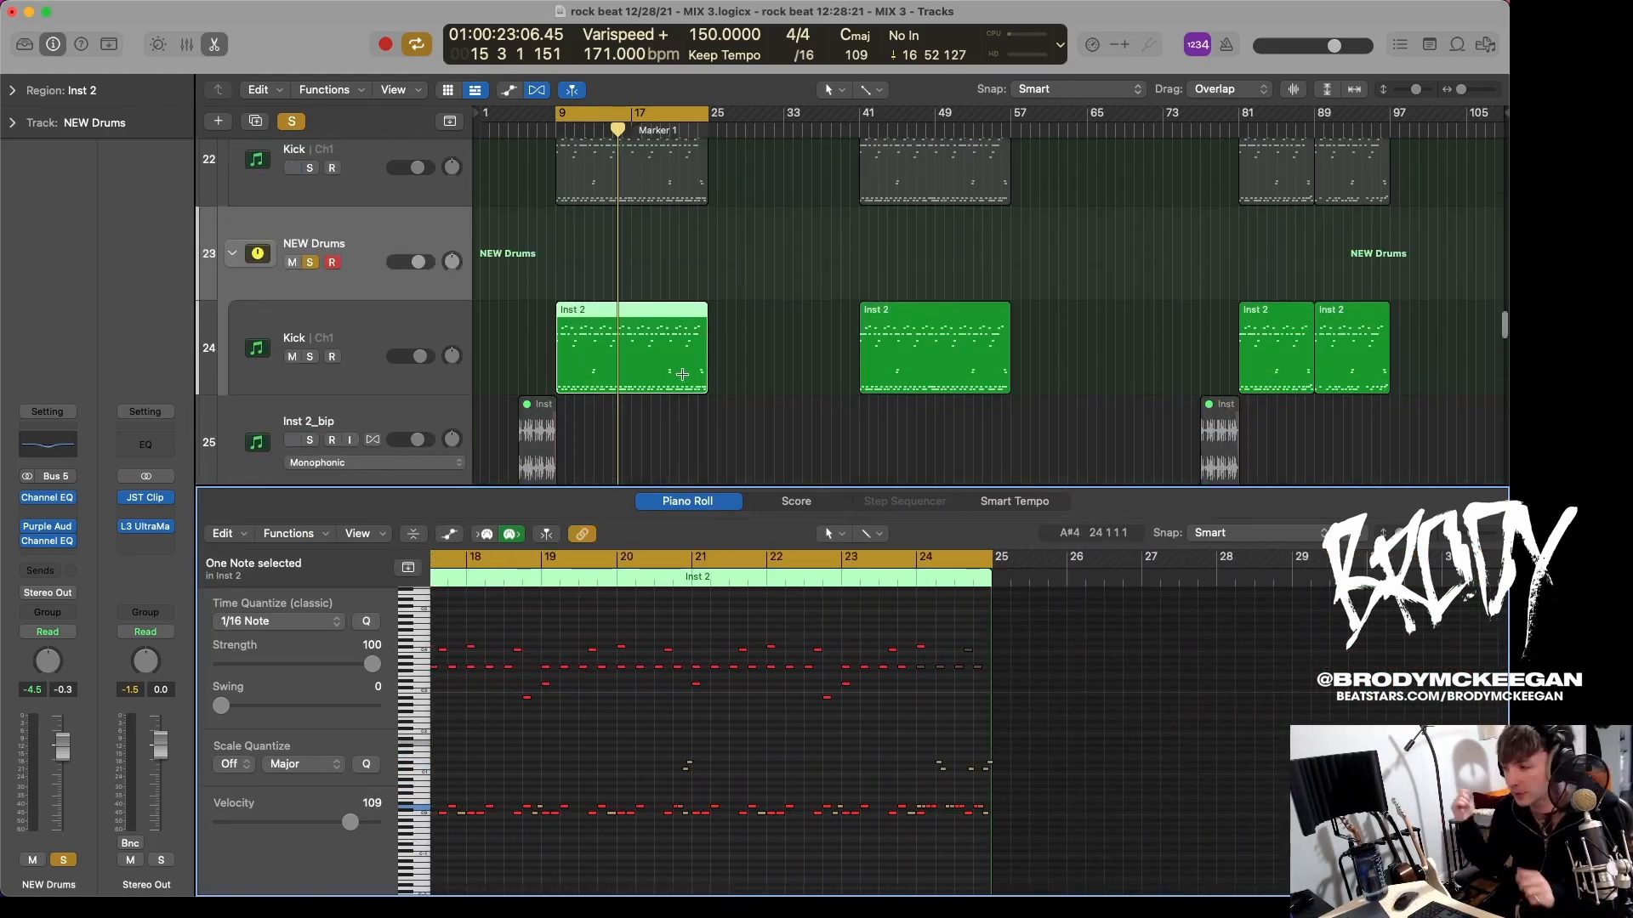
scroll(799, 646, left, 5)
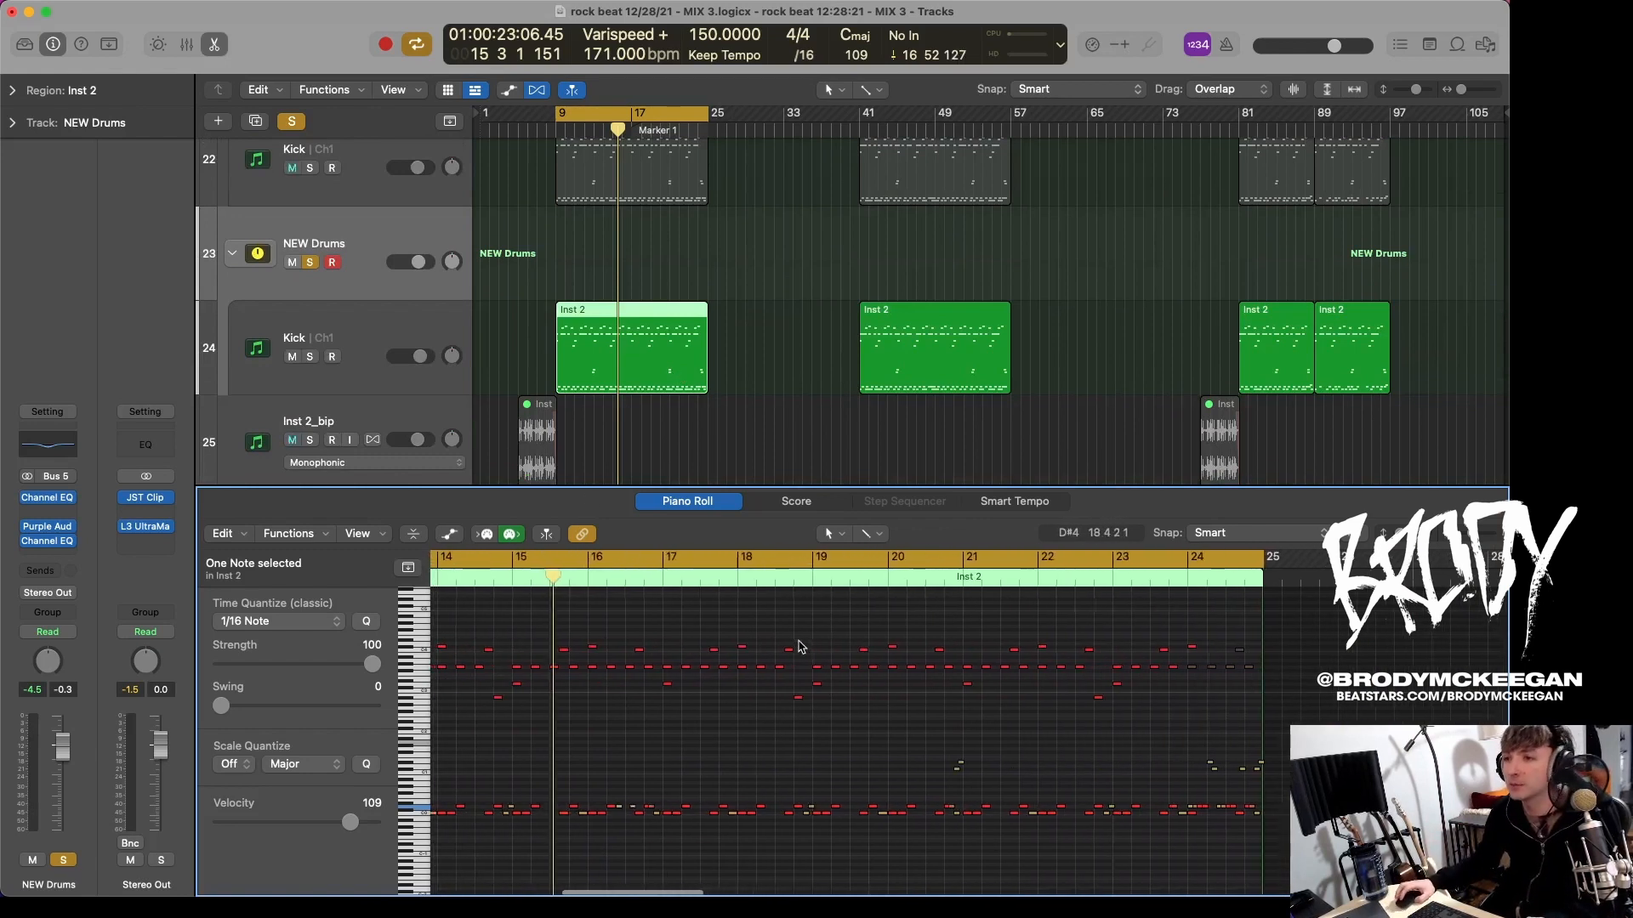
scroll(814, 642, left, 8)
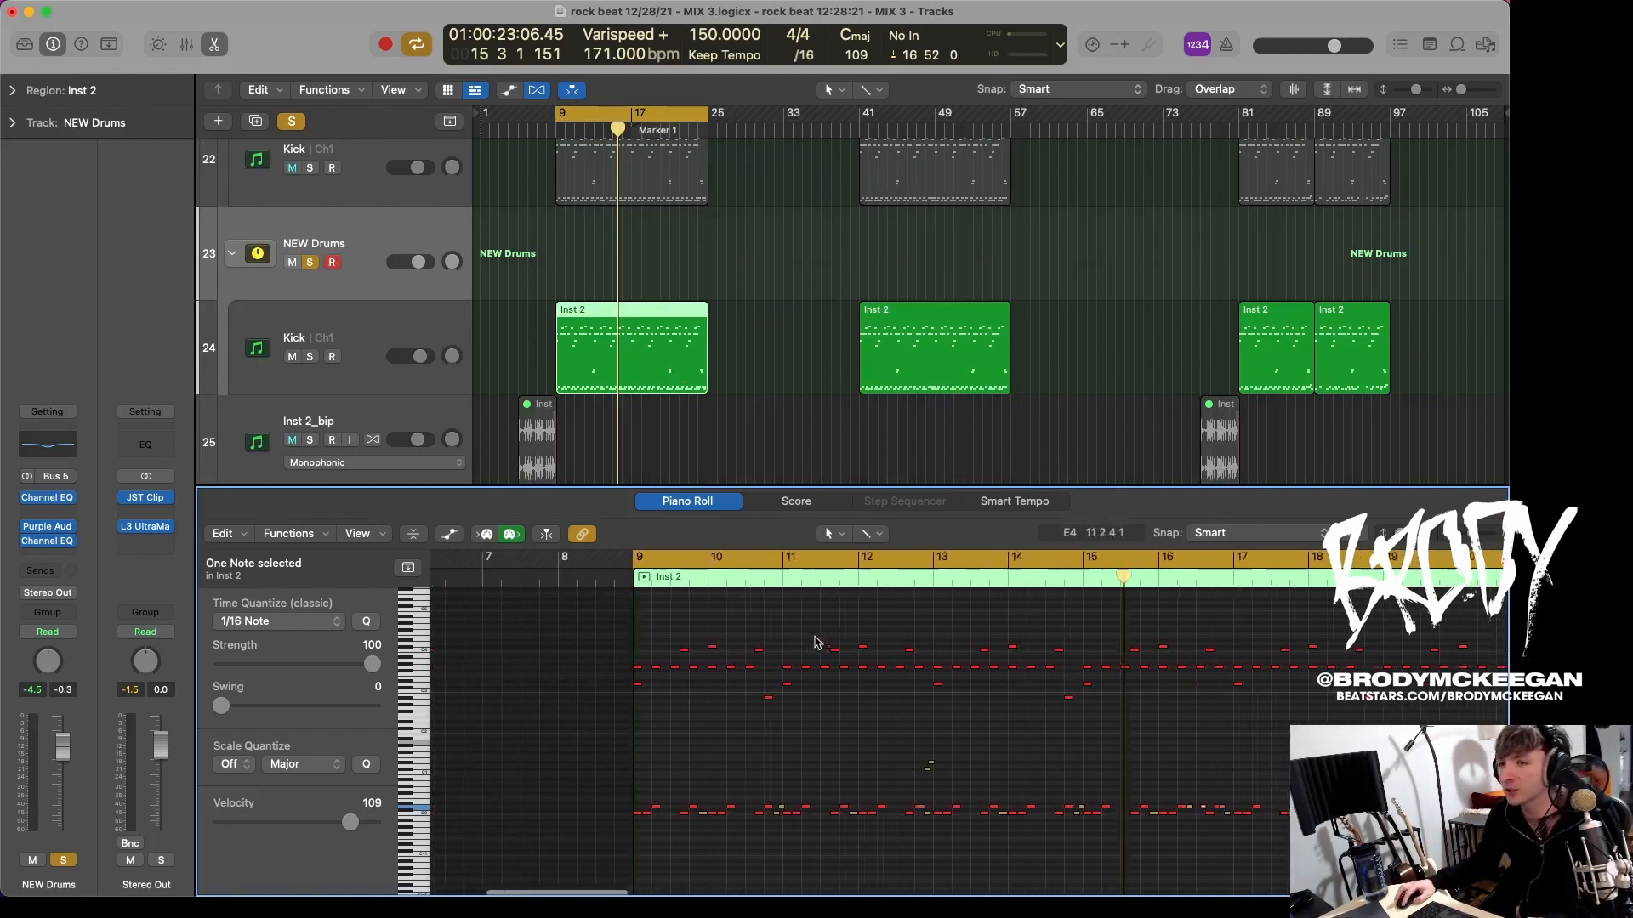
scroll(816, 642, up, 5)
scroll(791, 640, left, 5)
scroll(789, 638, down, 2)
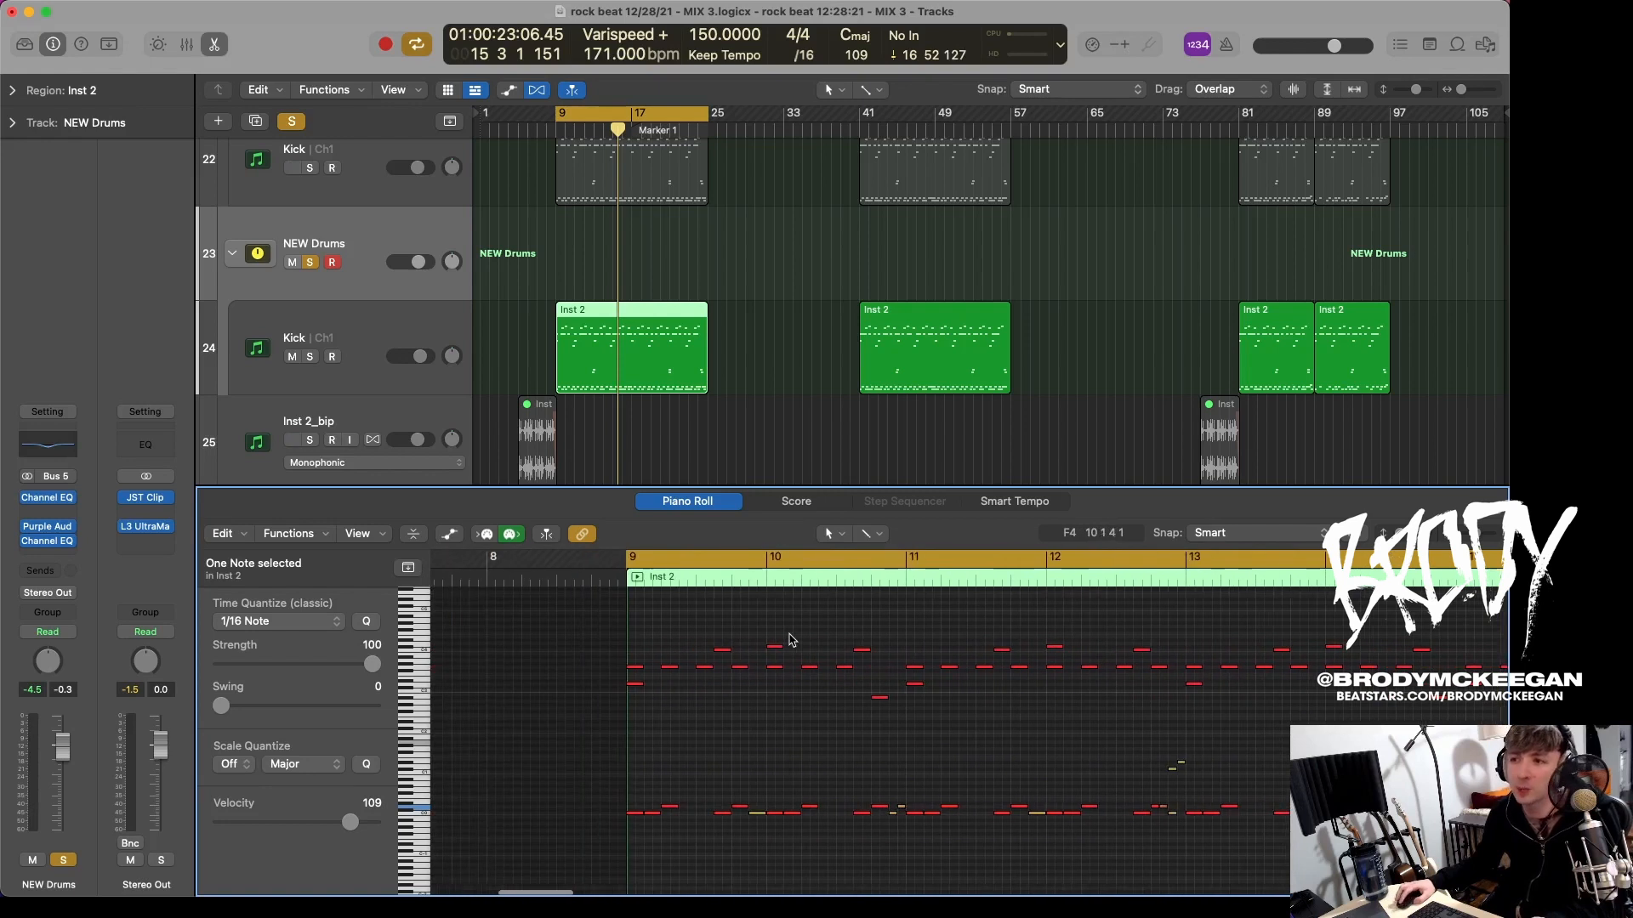
key(space)
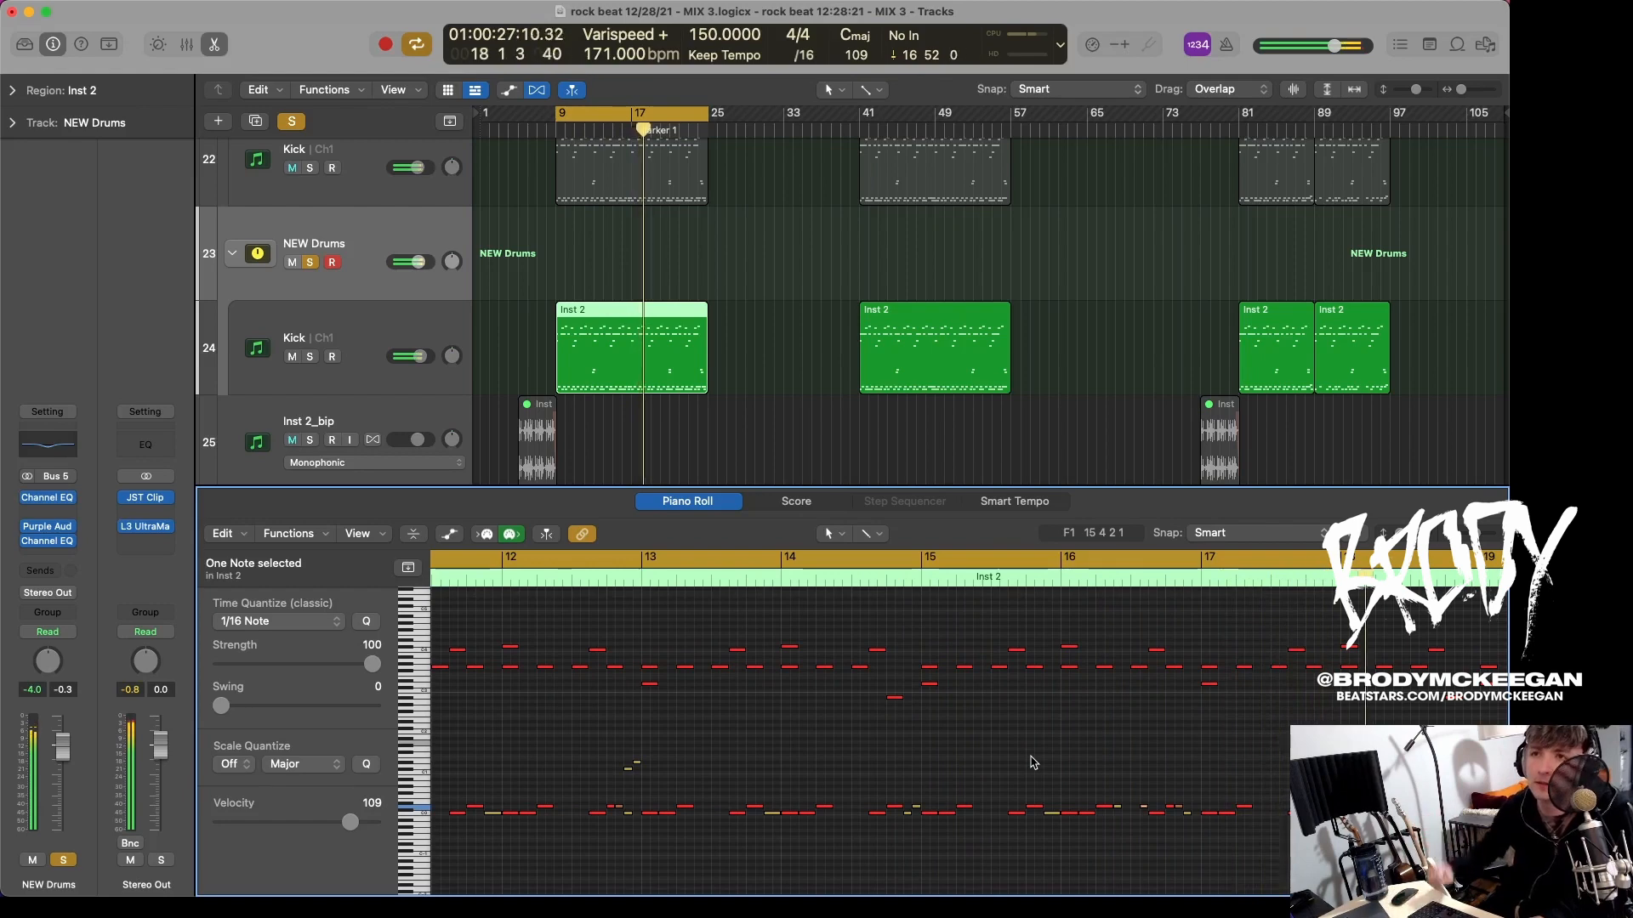
Step: Turn off the NEW Drums solo and stop playback, closing the Piano Roll
key(s)
key(space)
key(p)
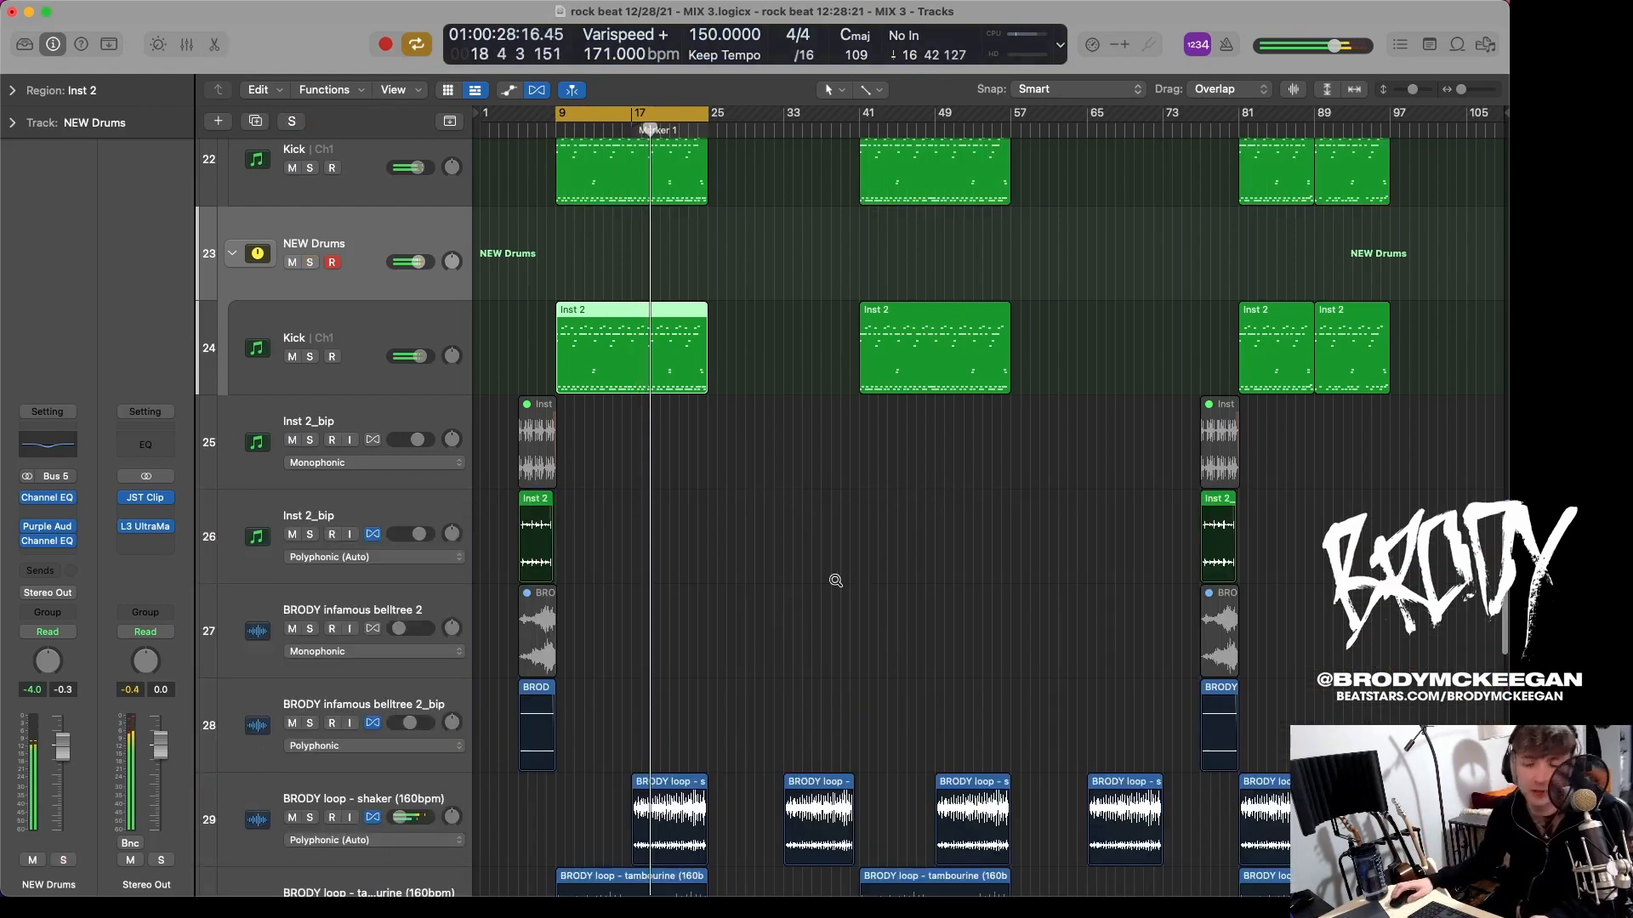
click(759, 604)
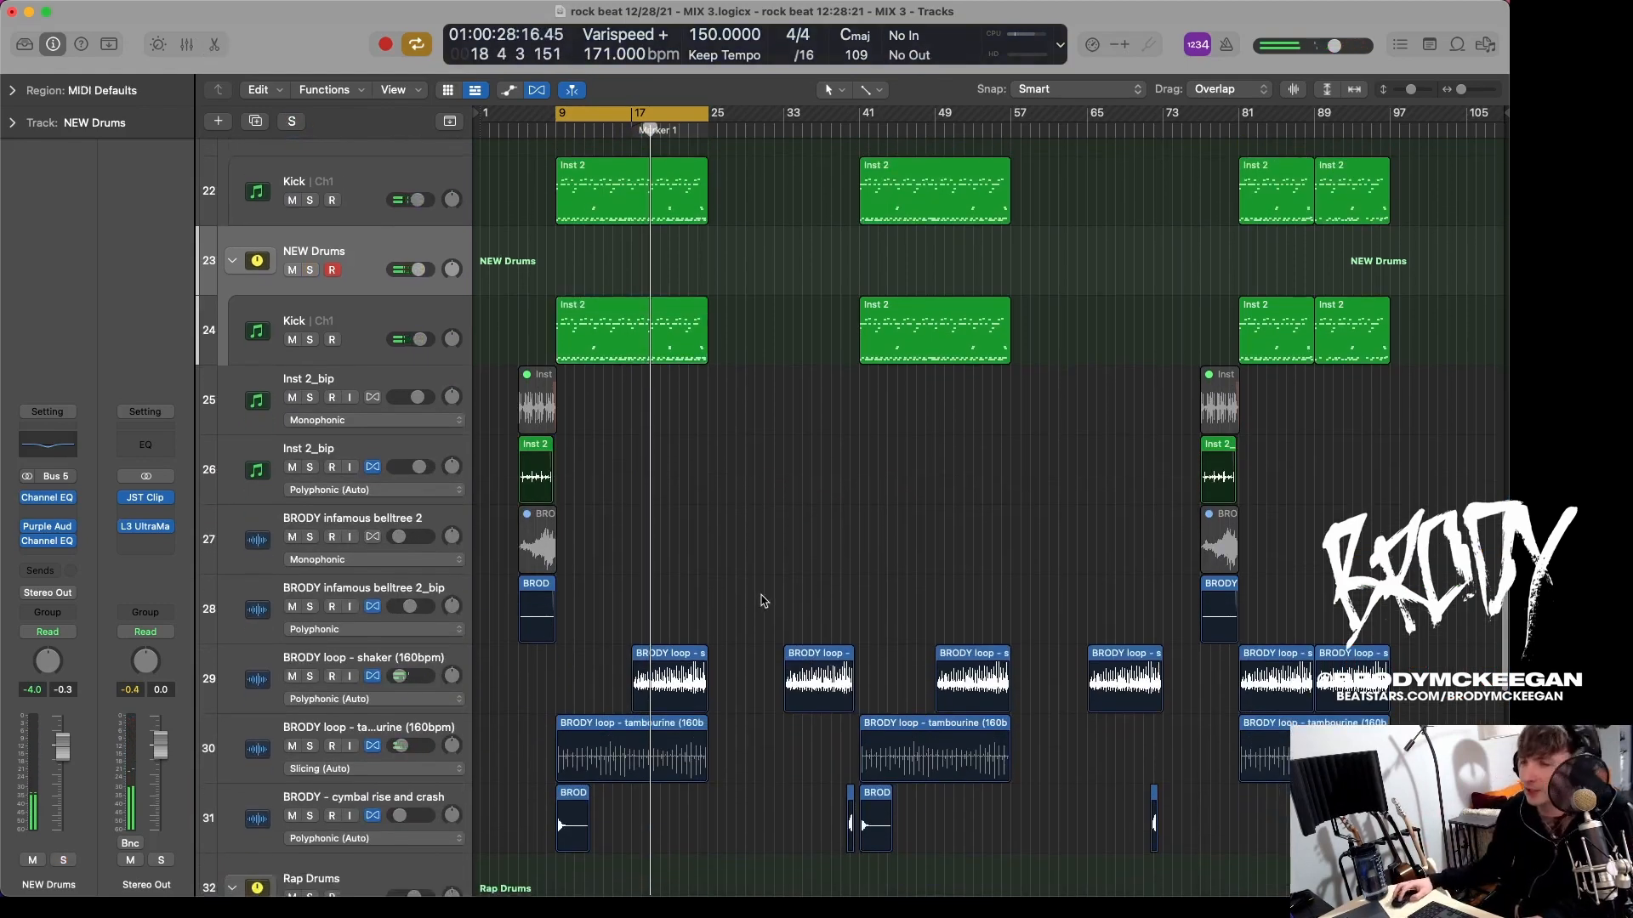
Step: Shrink the track heights to show the whole arrangement and turn off Cycle mode
scroll(761, 603, up, 5)
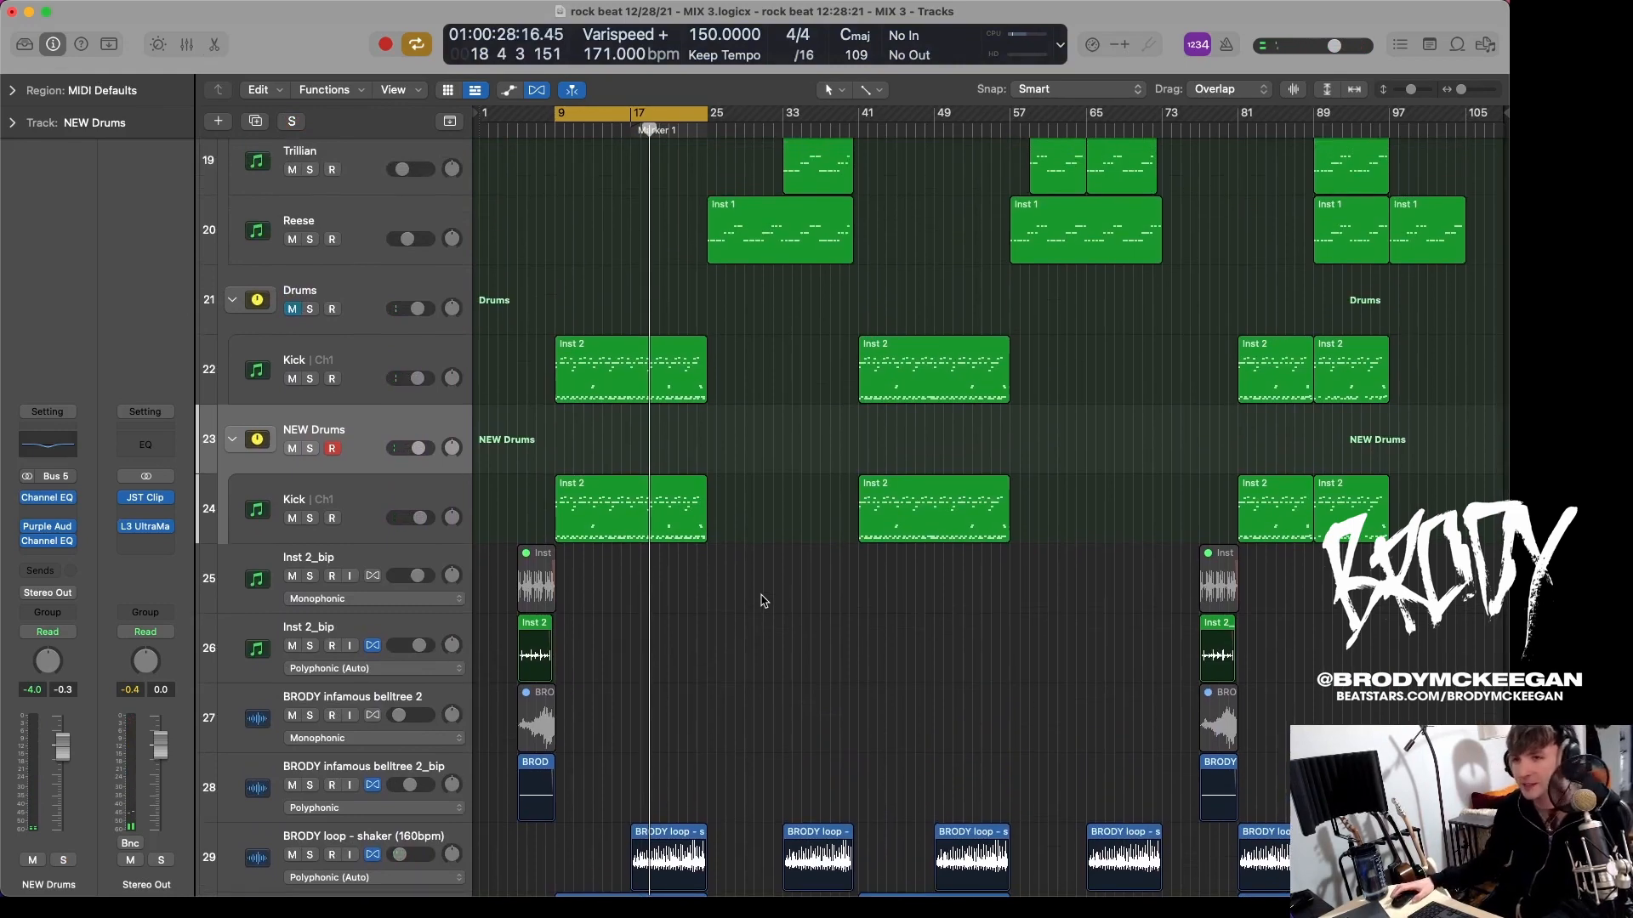
key(super+Up)
key(super+Up)
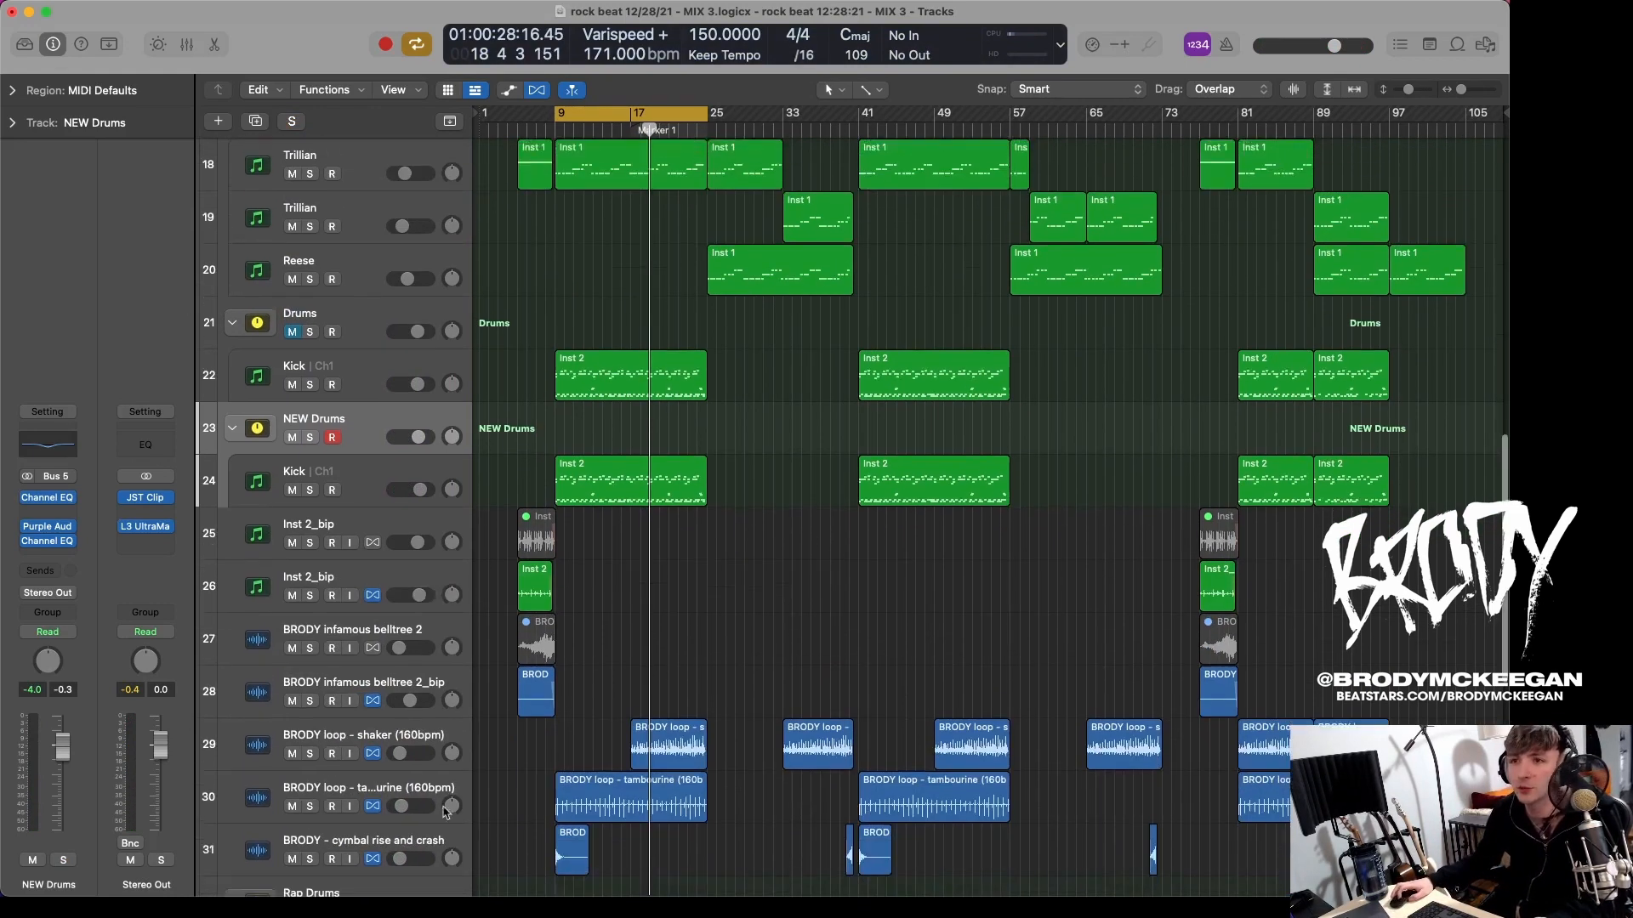
key(super+Up)
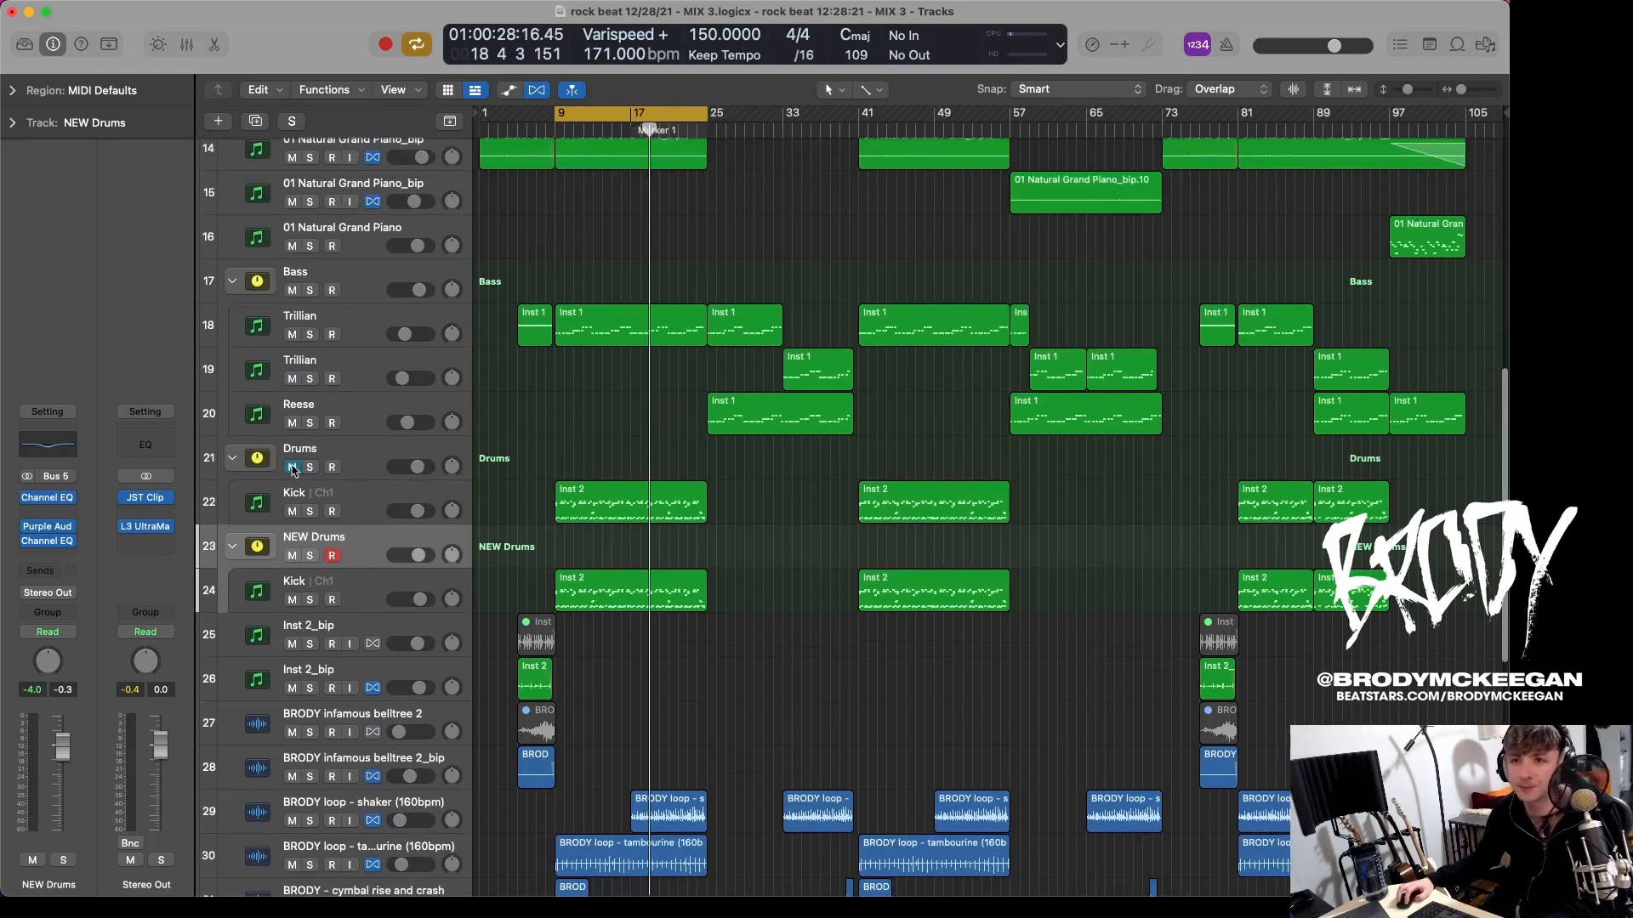
key(super+Up)
key(c)
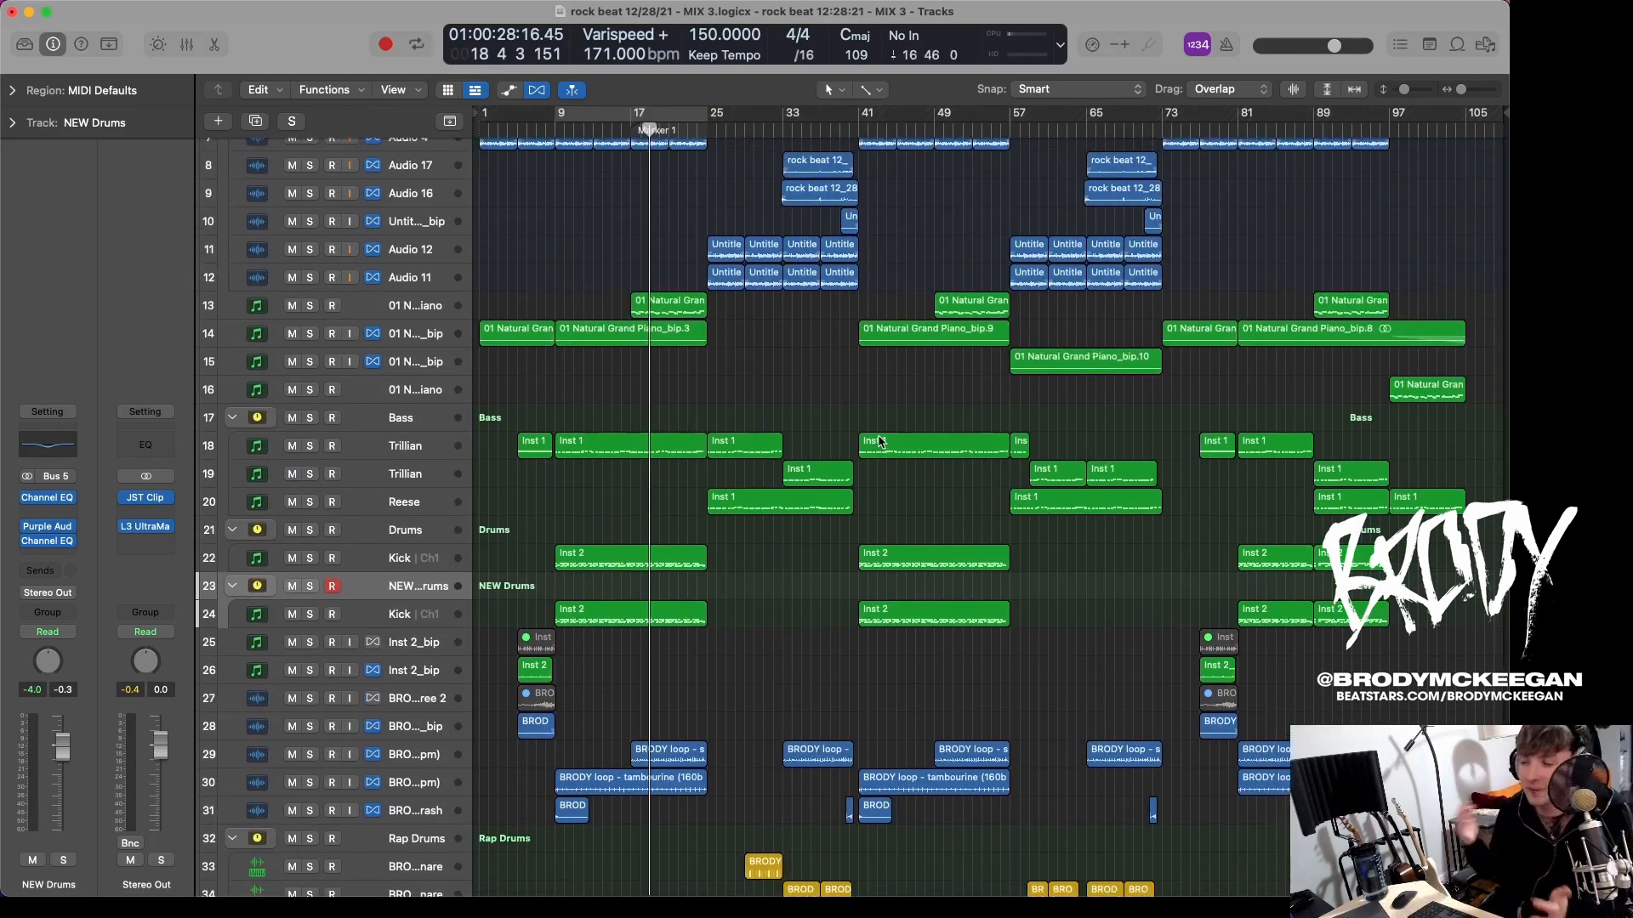
key(super+Up)
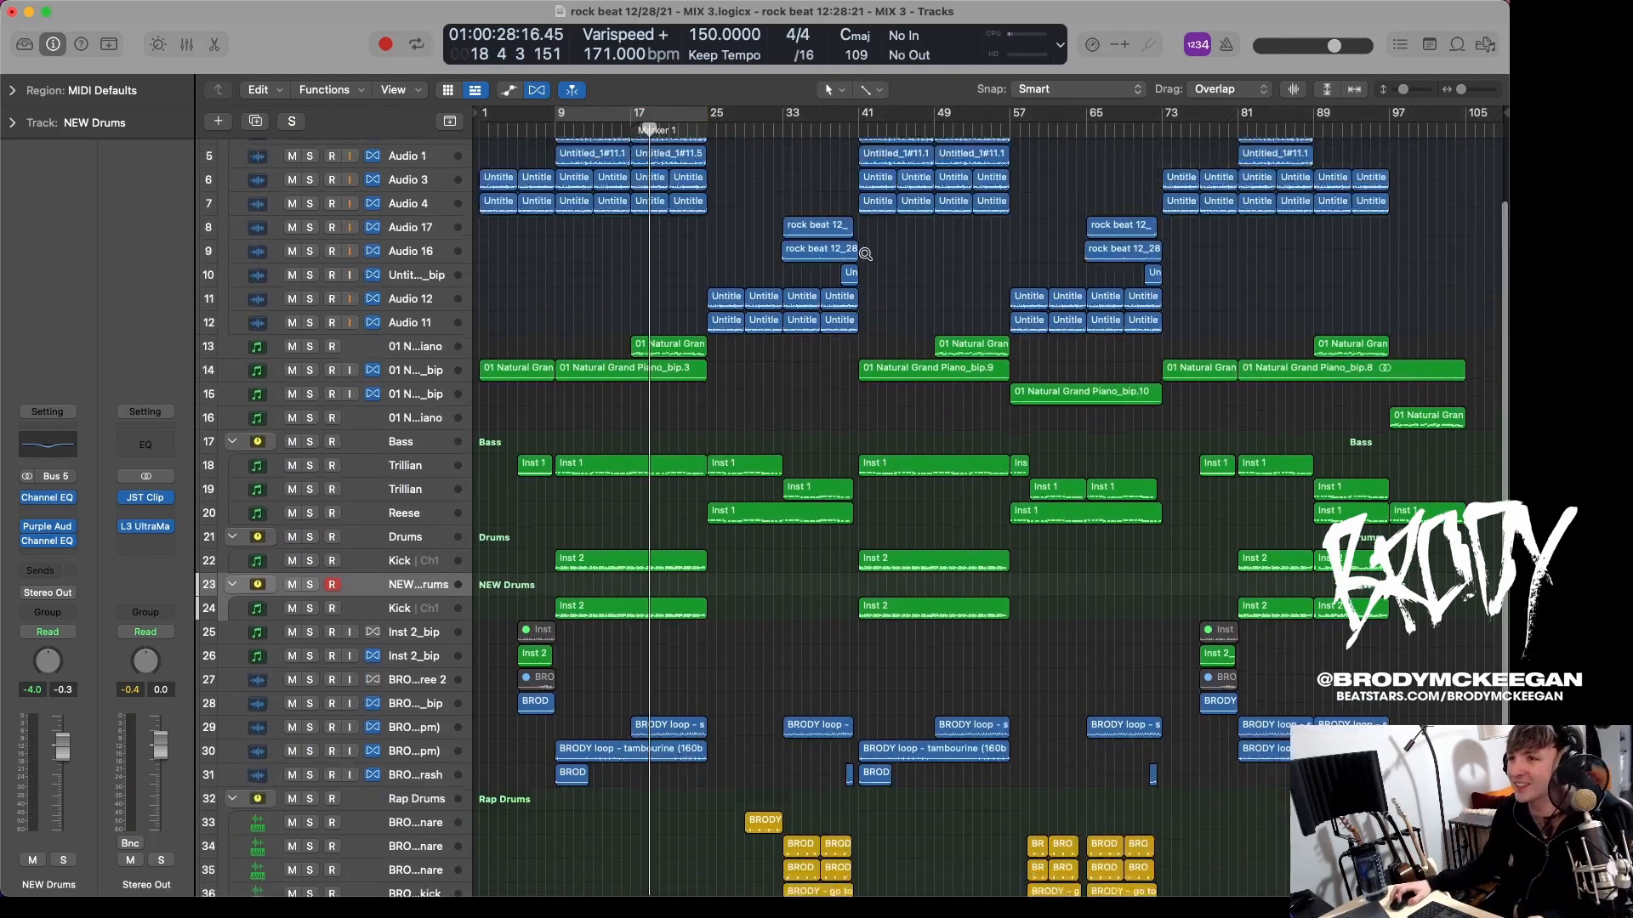
key(super+Up)
key(super+Up)
scroll(738, 246, down, 2)
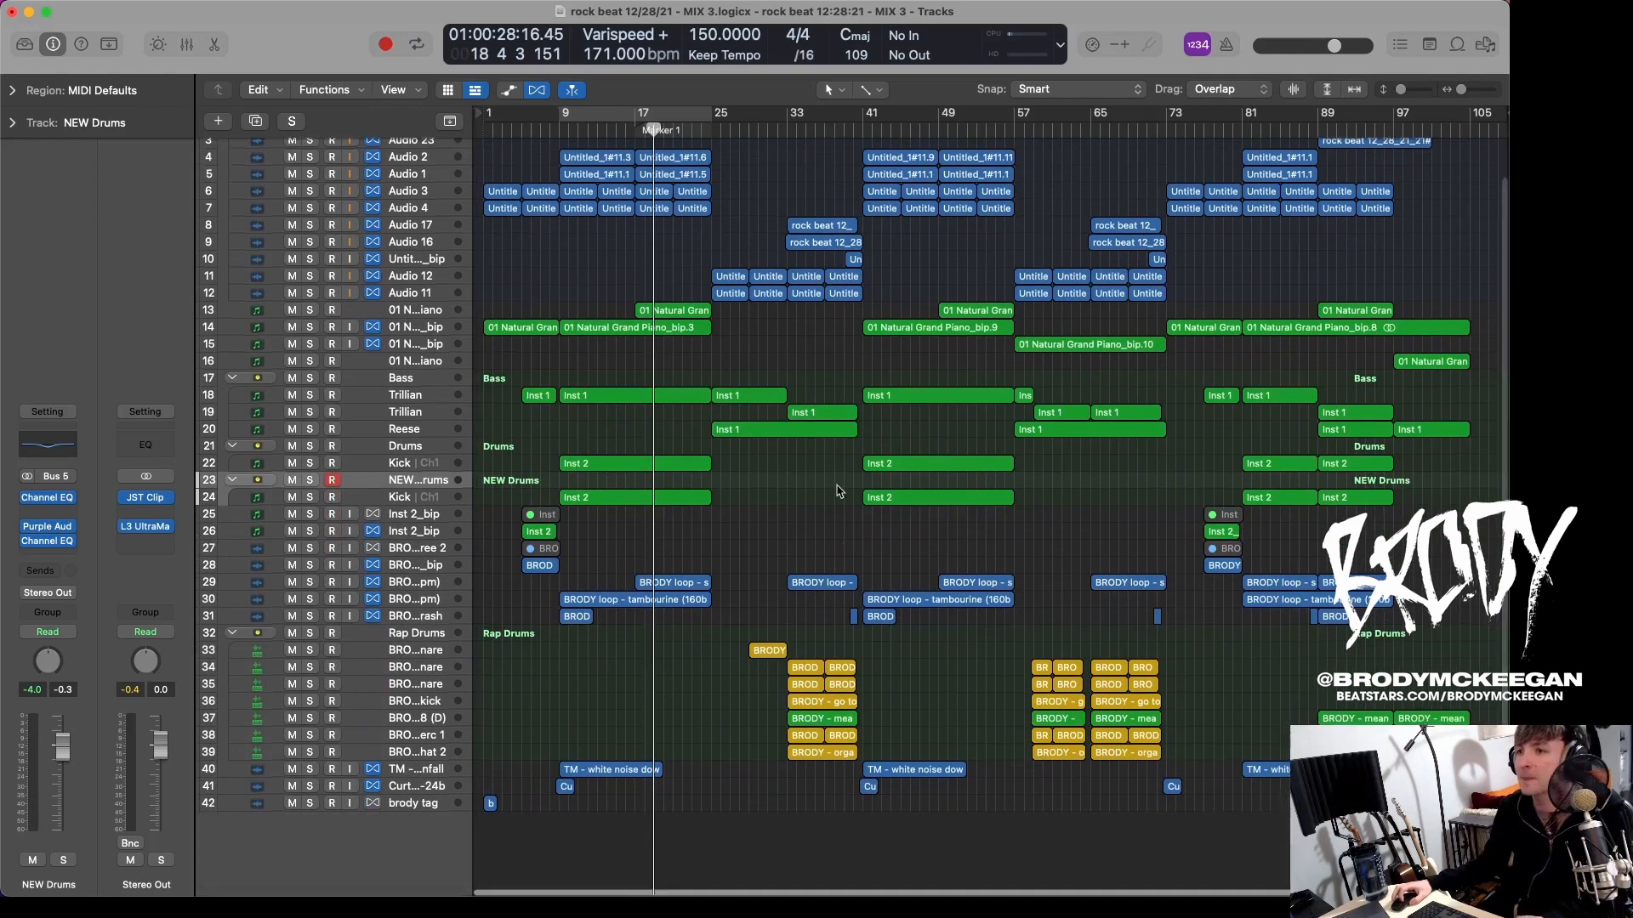
Step: Play the full beat from the start of the project, then look over all tracks of the arrangement
key(super+Down)
key(super+Down)
key(super+Down)
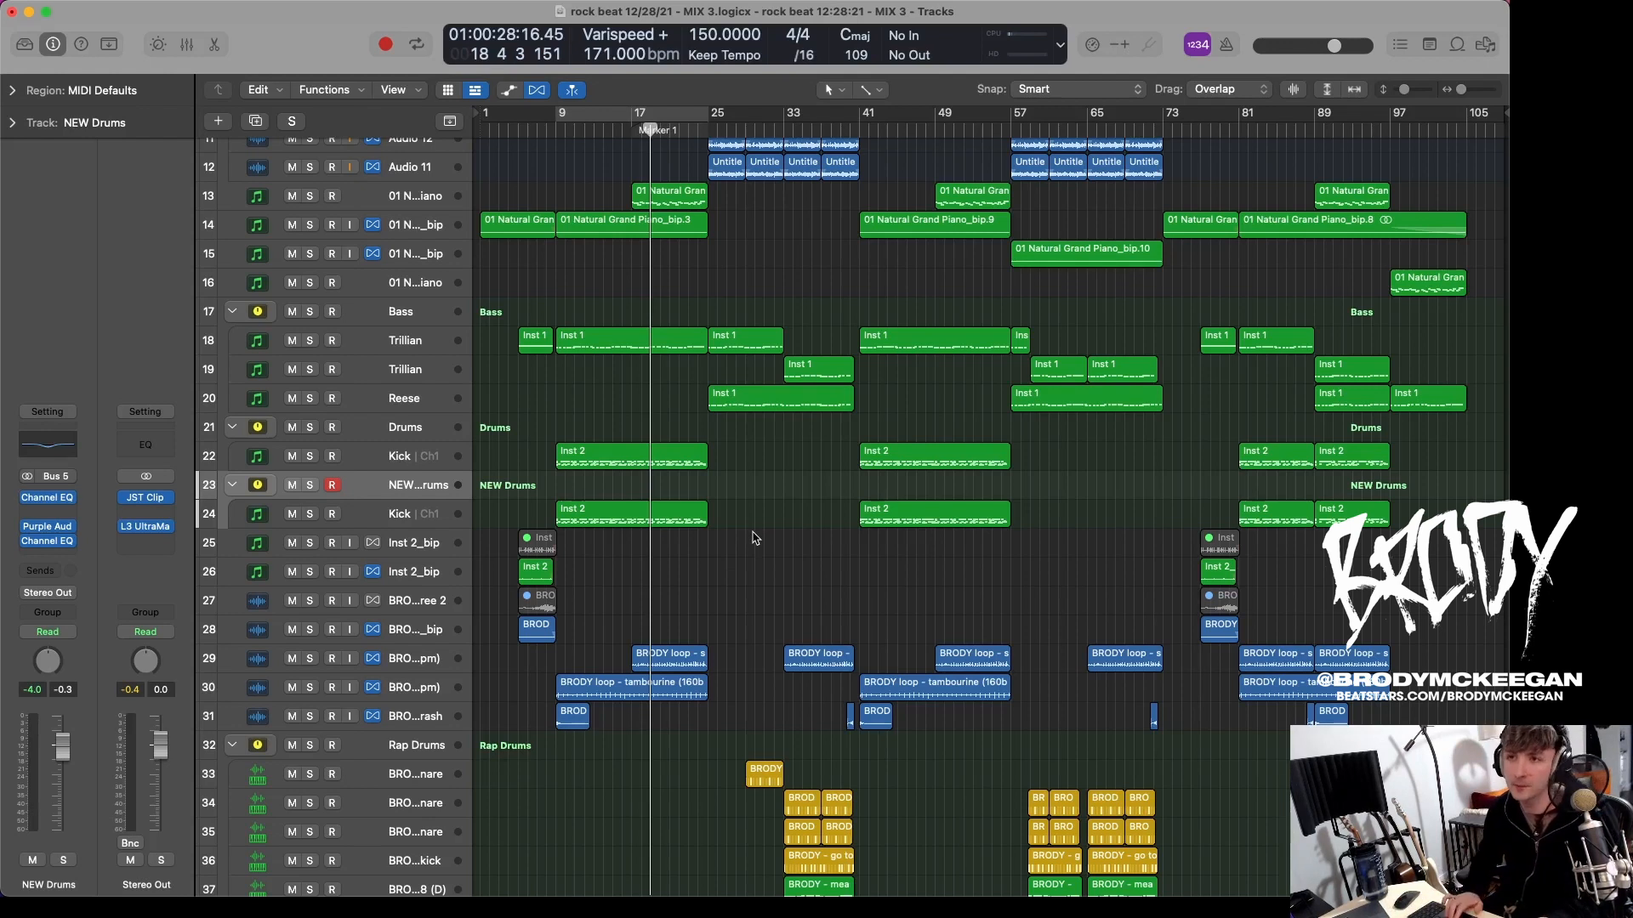
key(Return)
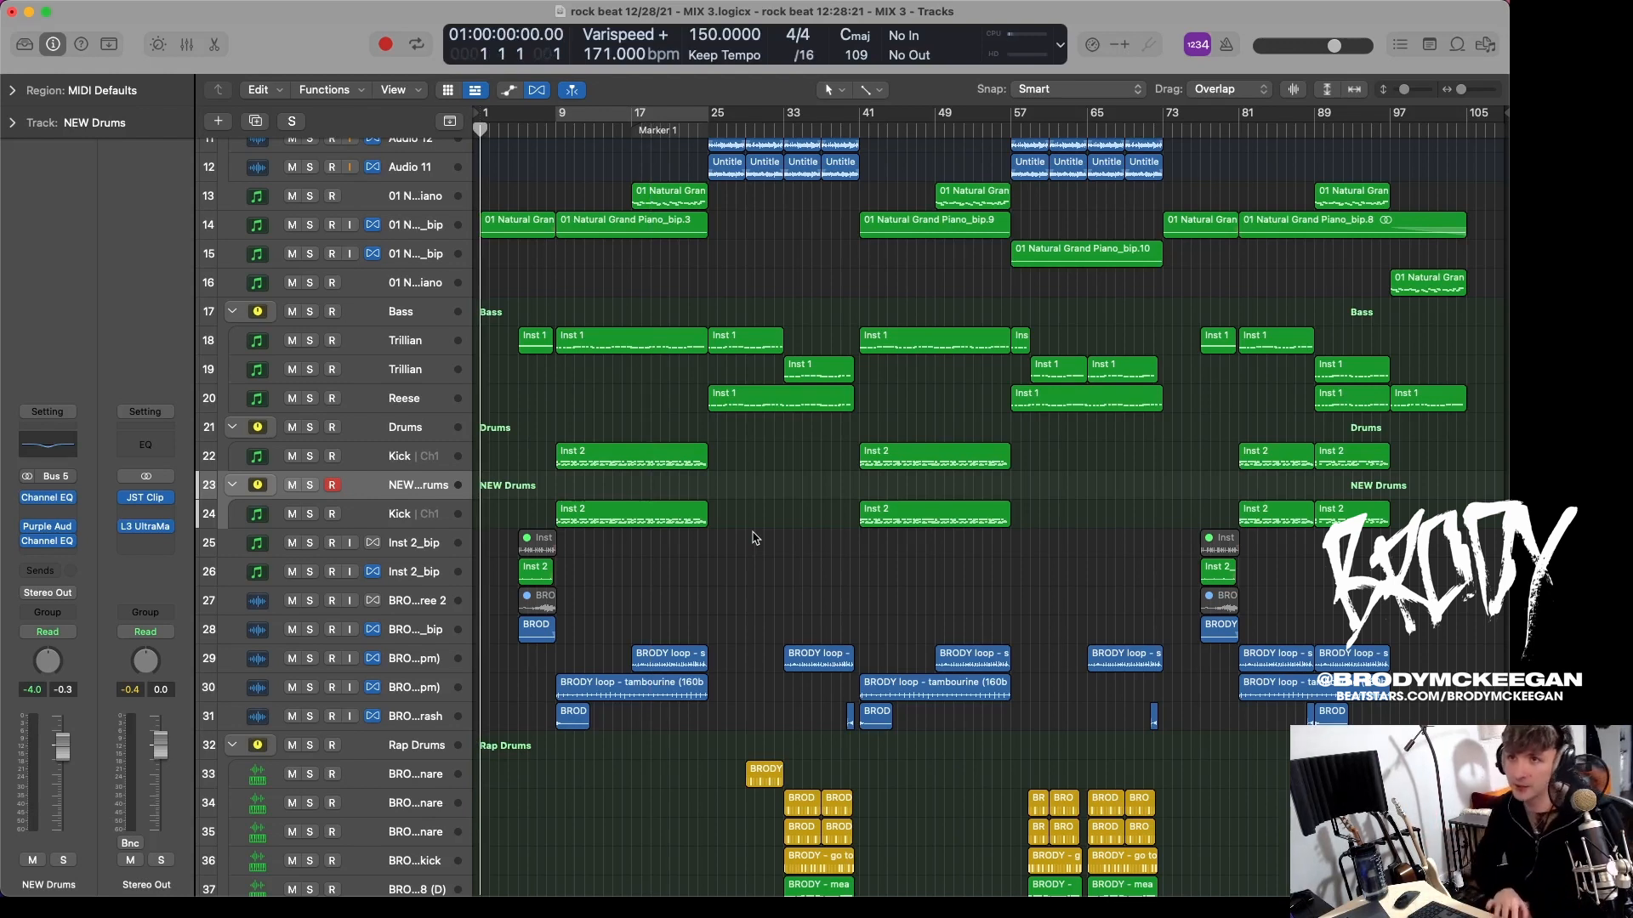
key(space)
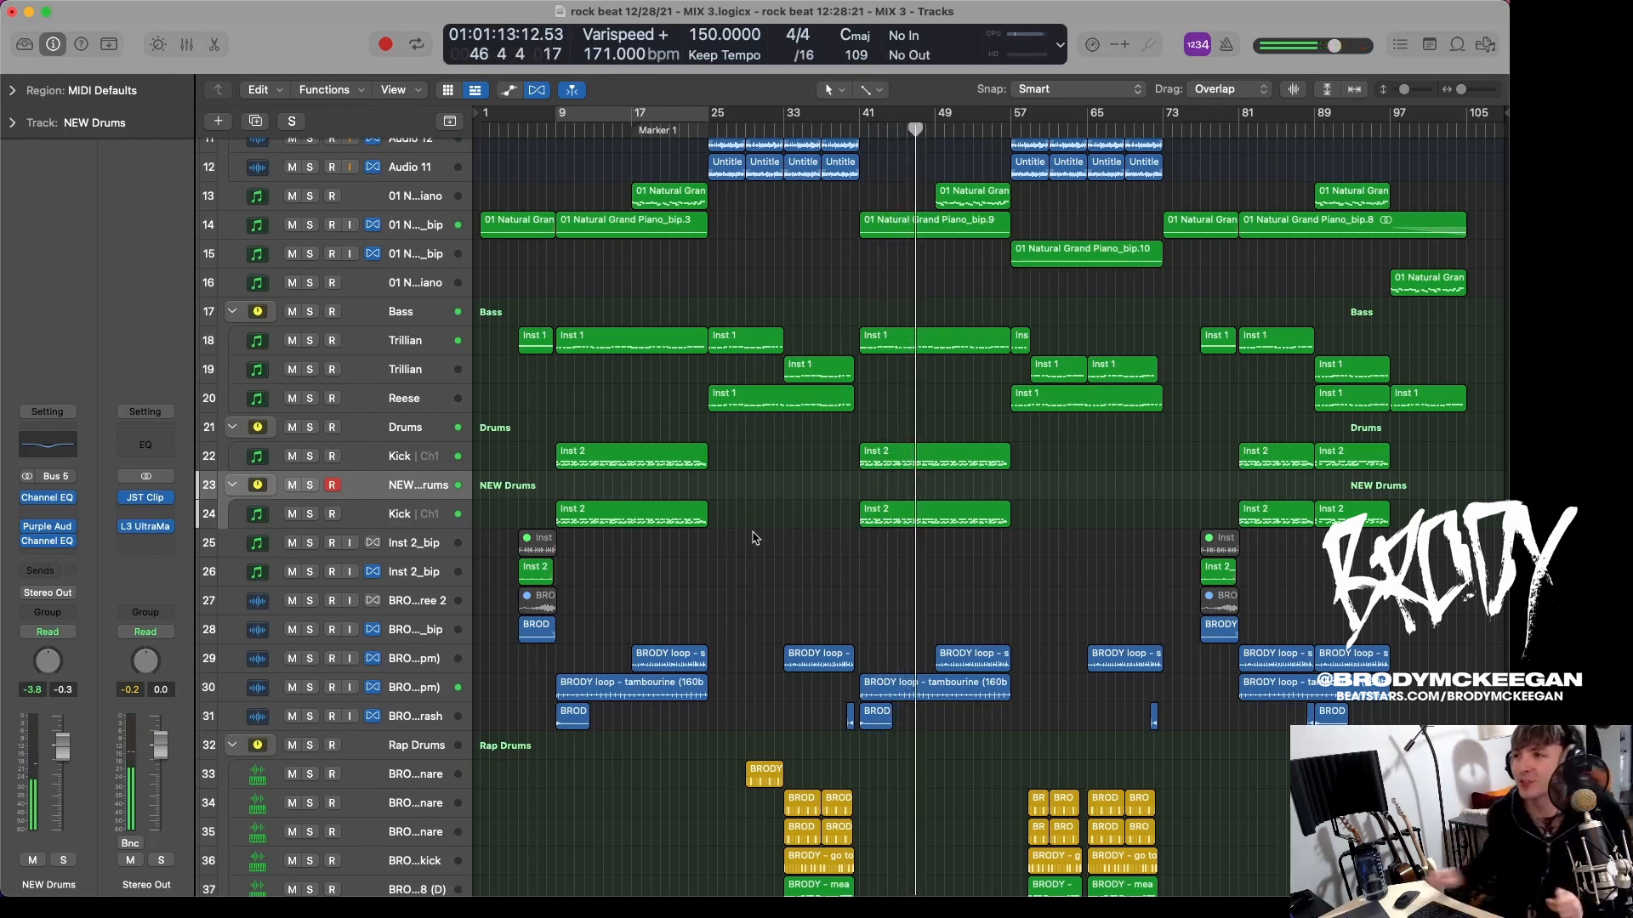
scroll(941, 400, up, 5)
scroll(941, 400, down, 5)
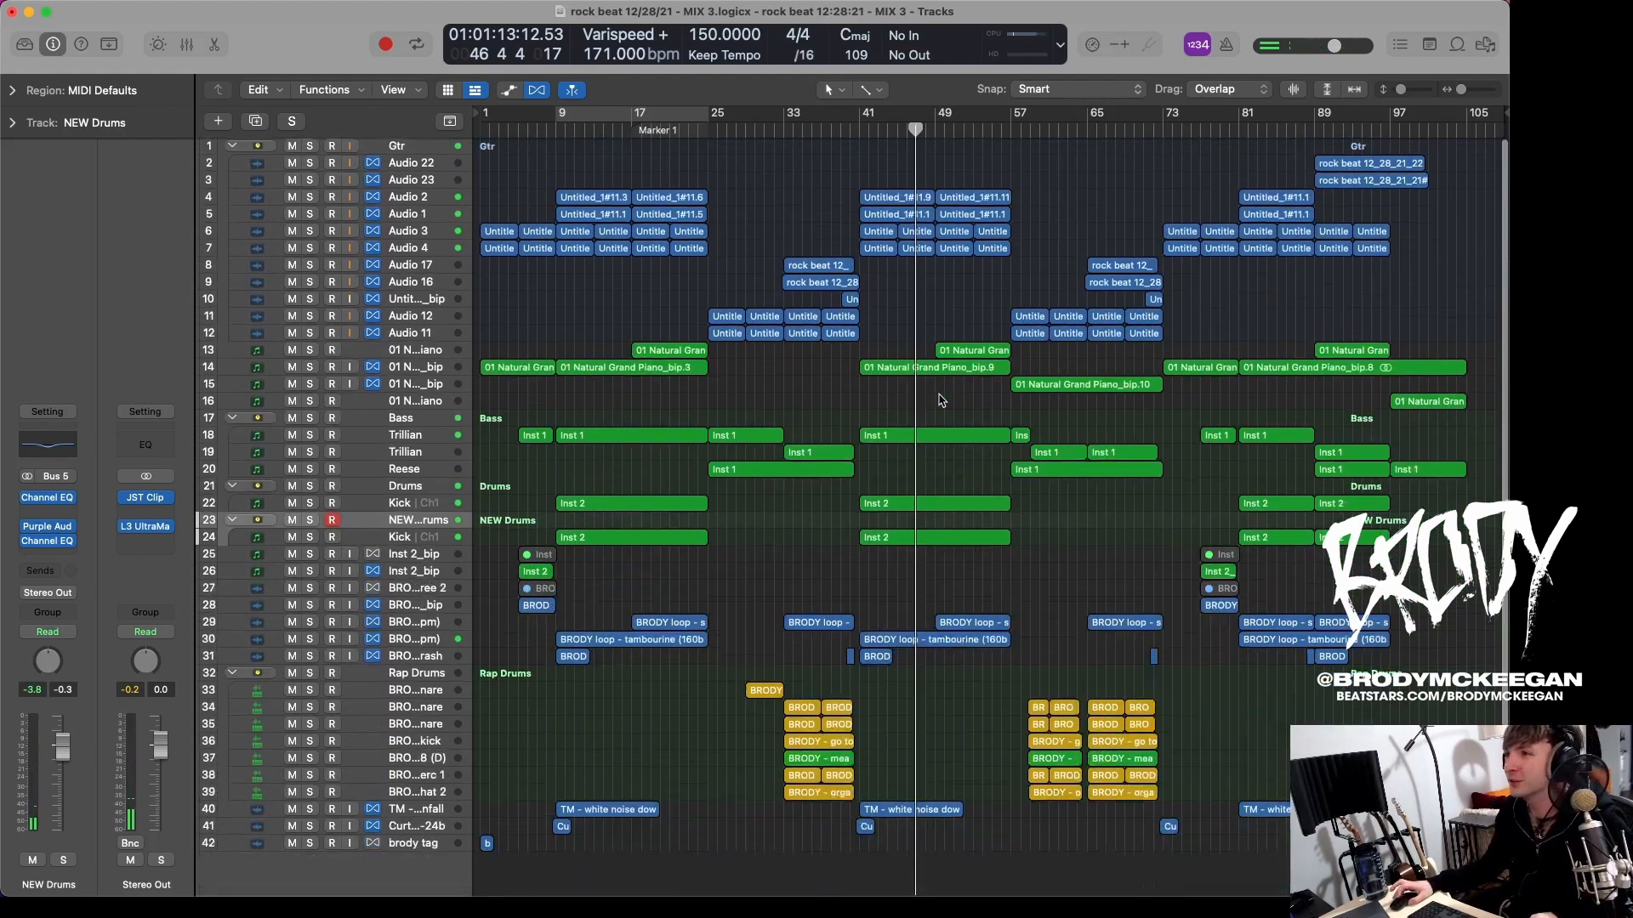